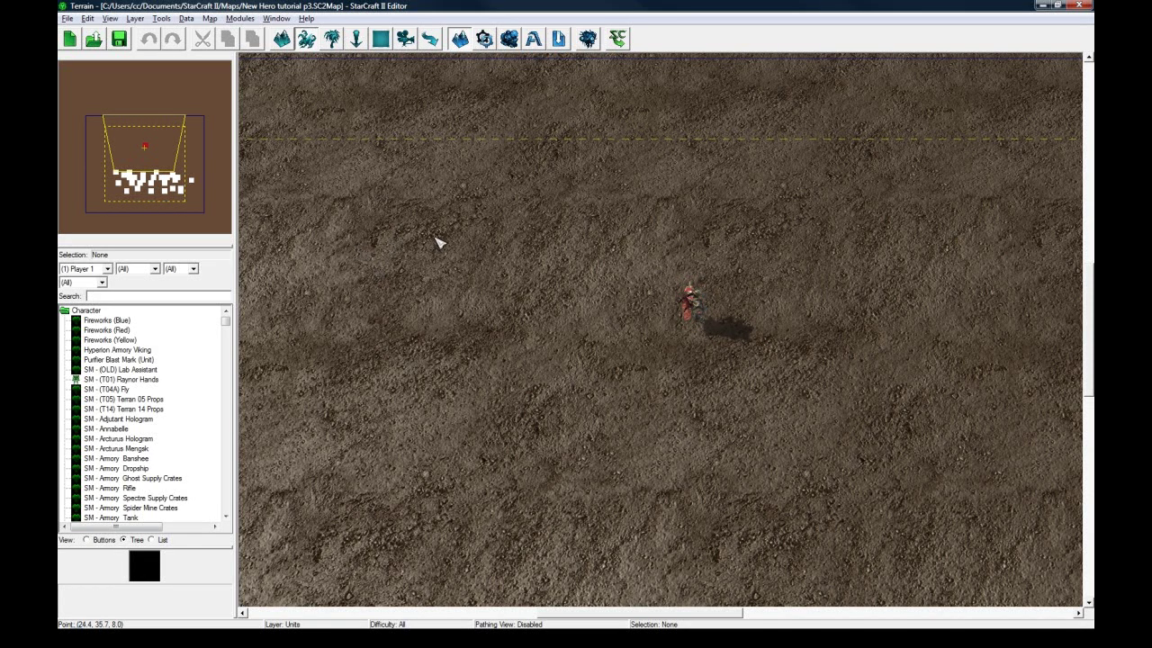
pyautogui.moveTo(437, 242)
pyautogui.mouseDown(button='middle')
pyautogui.moveTo(448, 211)
pyautogui.moveTo(420, 241)
pyautogui.mouseUp(button='middle')
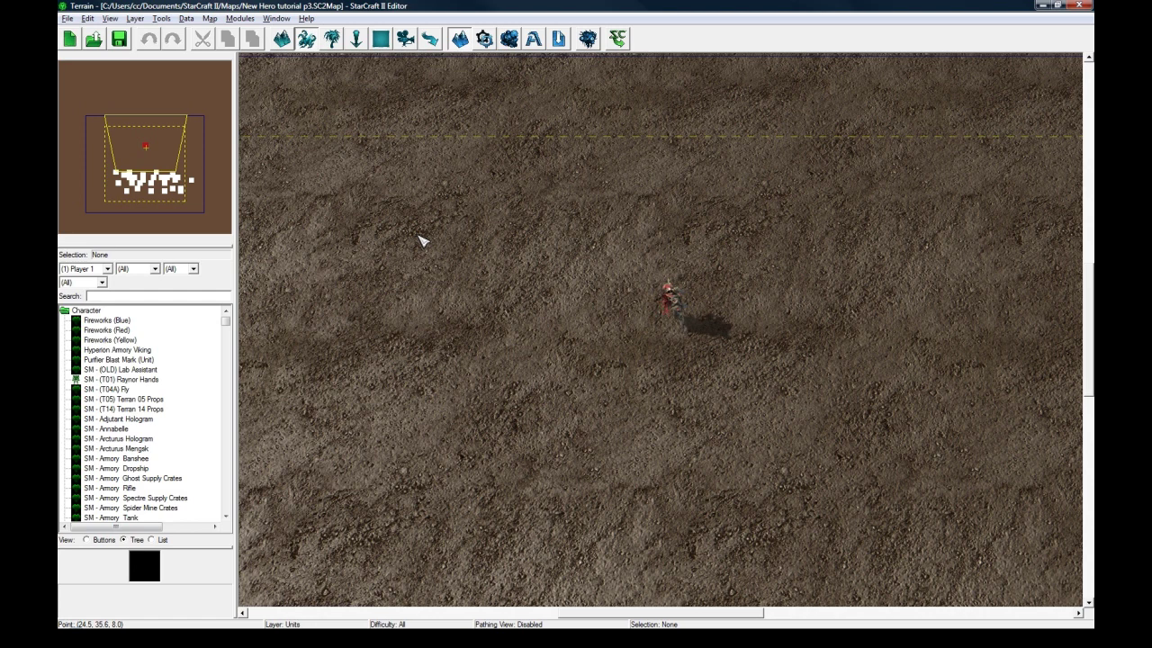
pyautogui.moveTo(663, 352); pyautogui.dragTo(542, 294, button='middle')
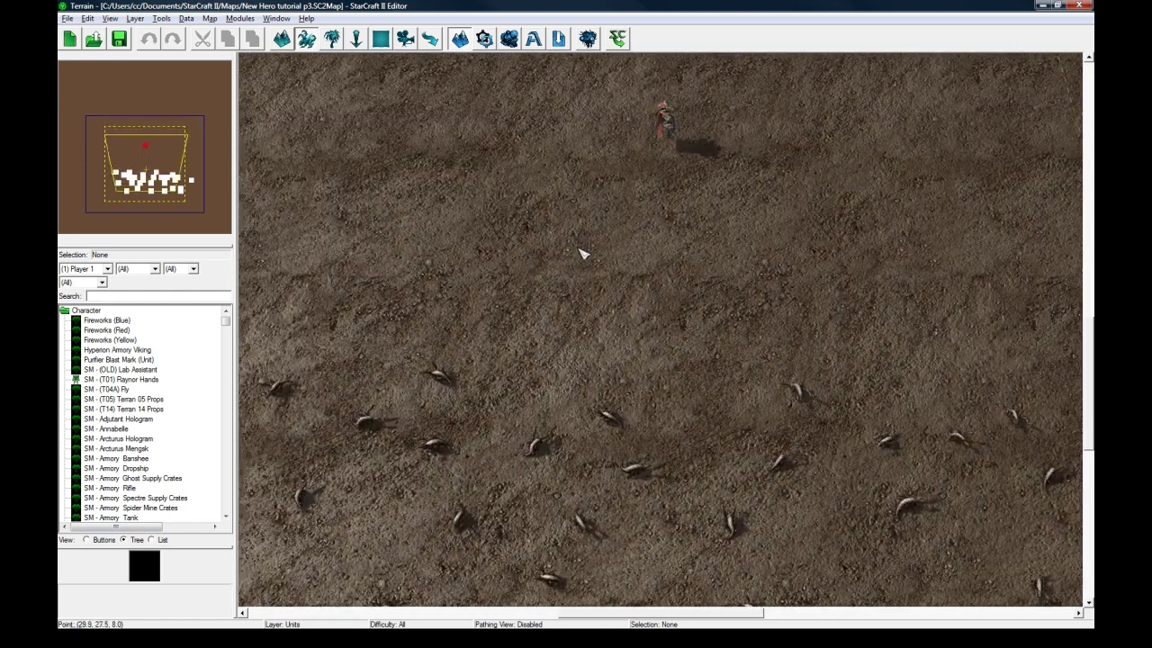
pyautogui.moveTo(615, 334); pyautogui.dragTo(608, 369, button='middle')
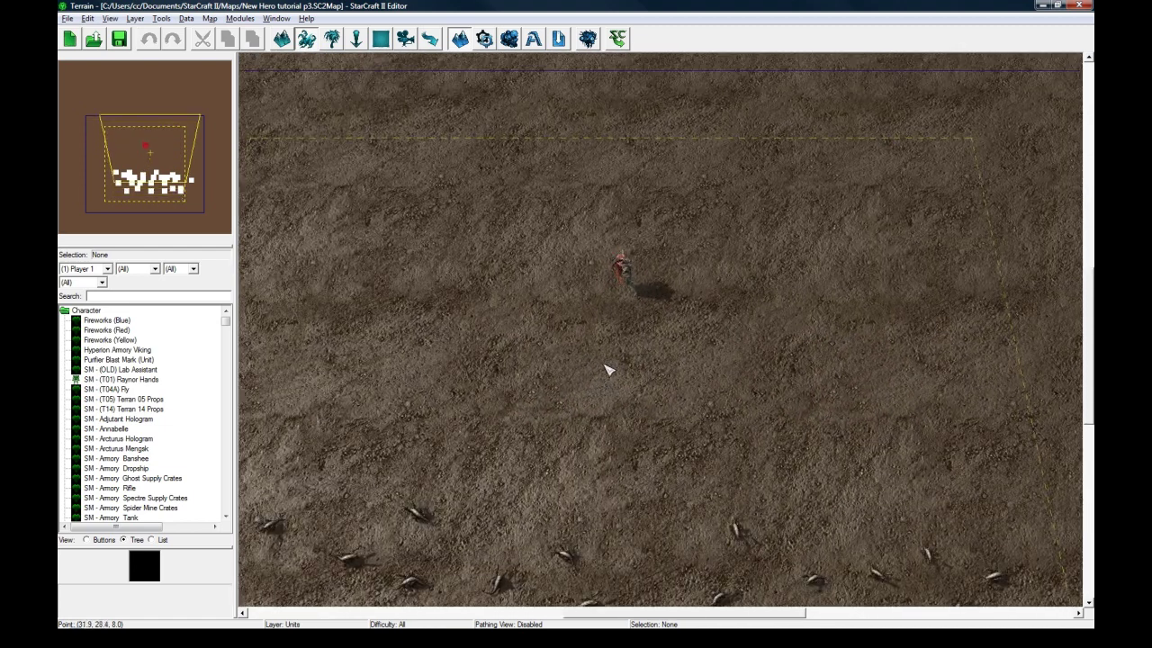
pyautogui.scroll(3, 596, 344)
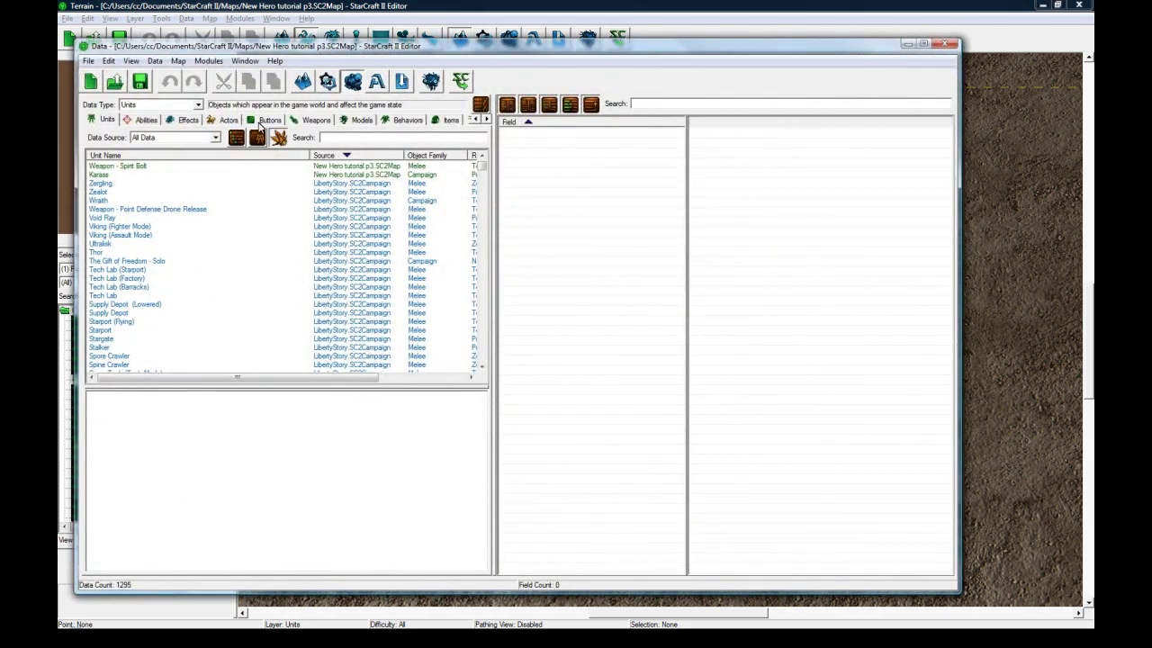
# Step: Show the Item Classes data type, limited to the New Hero tutorial p3.SC2Map data source
pyautogui.click(184, 105)
pyautogui.scroll(-4, 159, 202)
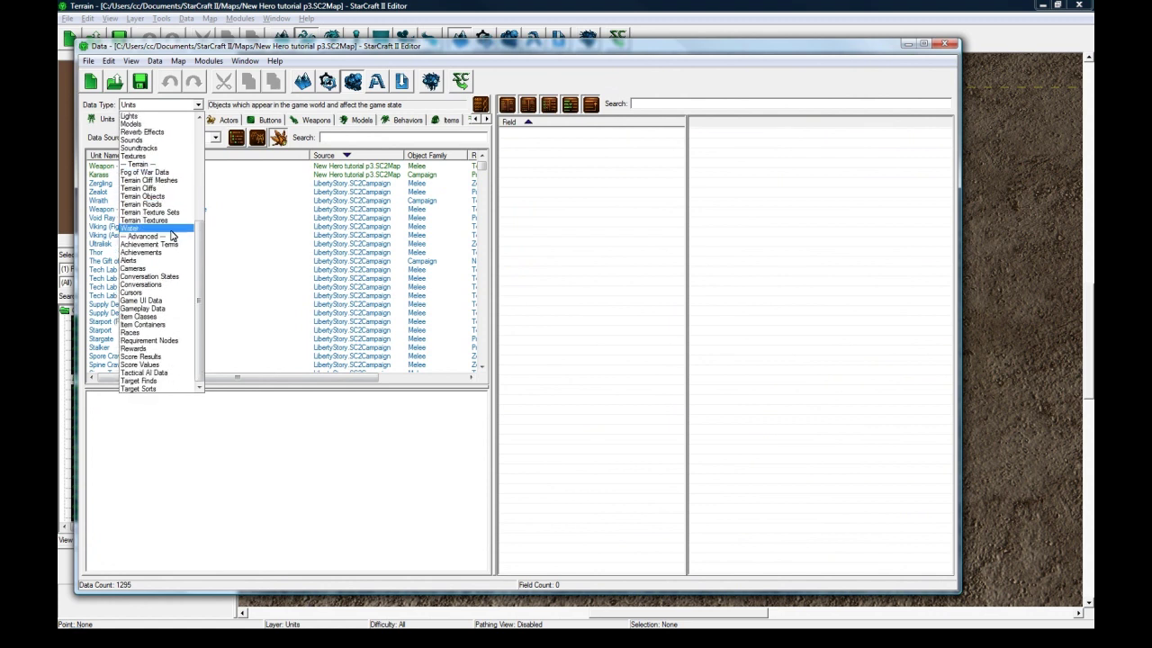
pyautogui.click(157, 320)
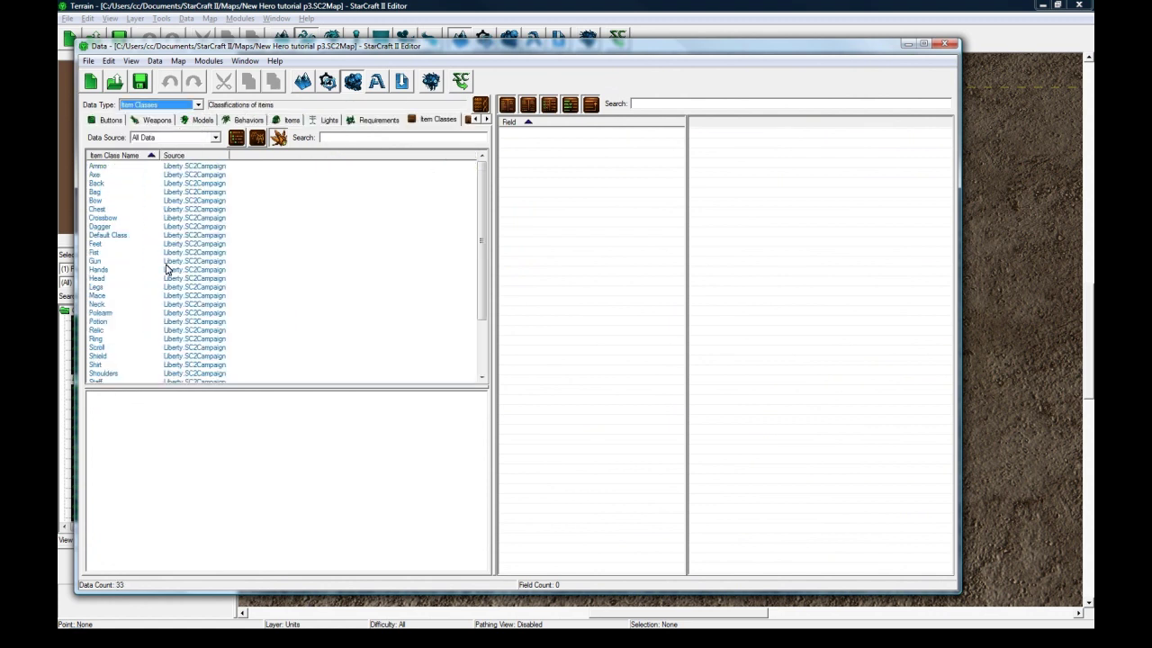
pyautogui.click(181, 141)
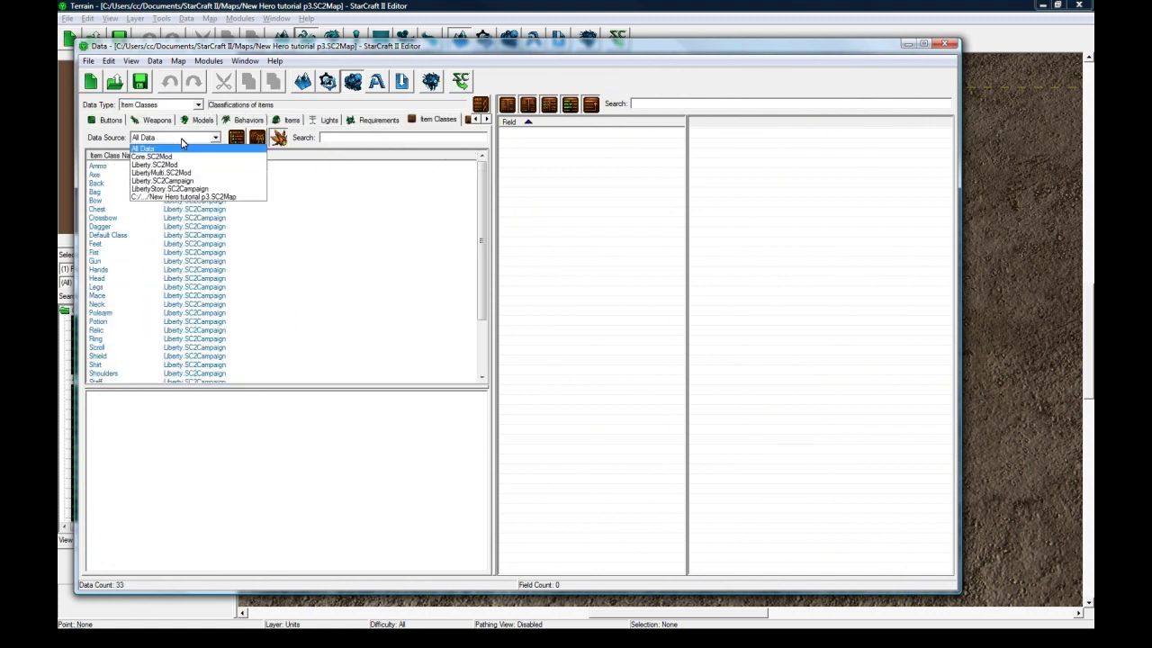
pyautogui.click(184, 196)
# Step: Add an item class named Weapon, using the suggested ID
pyautogui.rightClick(155, 183)
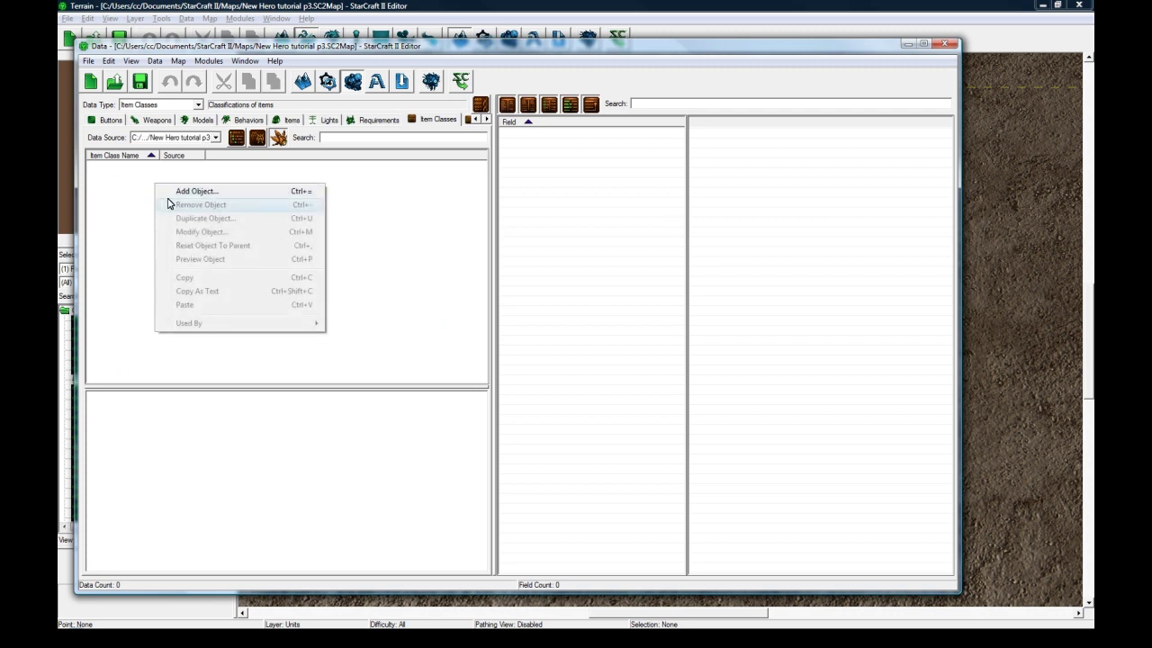
pyautogui.click(176, 191)
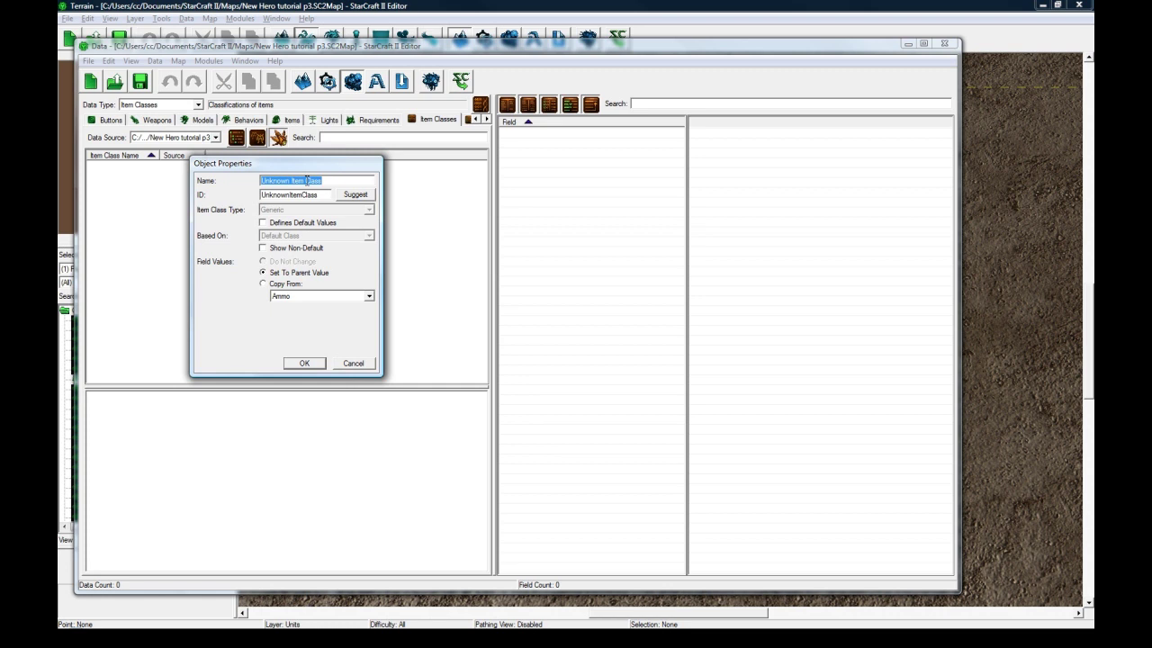
pyautogui.write('Weapon')
pyautogui.click(355, 194)
pyautogui.click(304, 362)
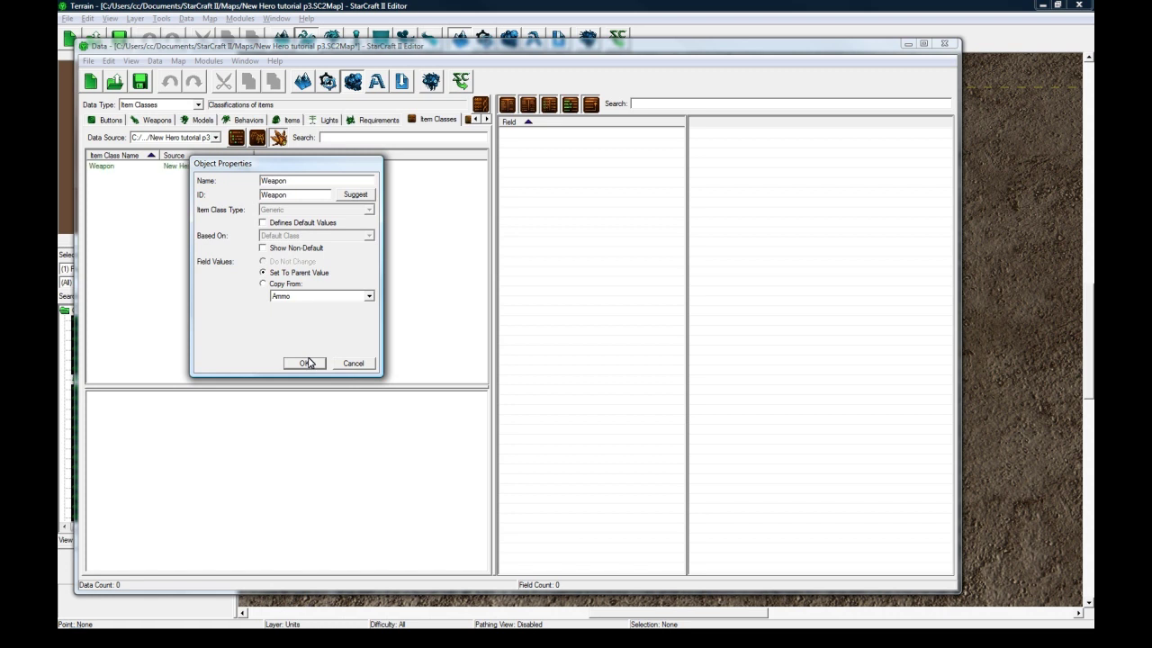
# Step: Paste a copy of the Weapon item class and rename it Misc, with the suggested ID
pyautogui.click(140, 168)
pyautogui.hotkey('ctrl', 'v')
pyautogui.doubleClick(141, 174)
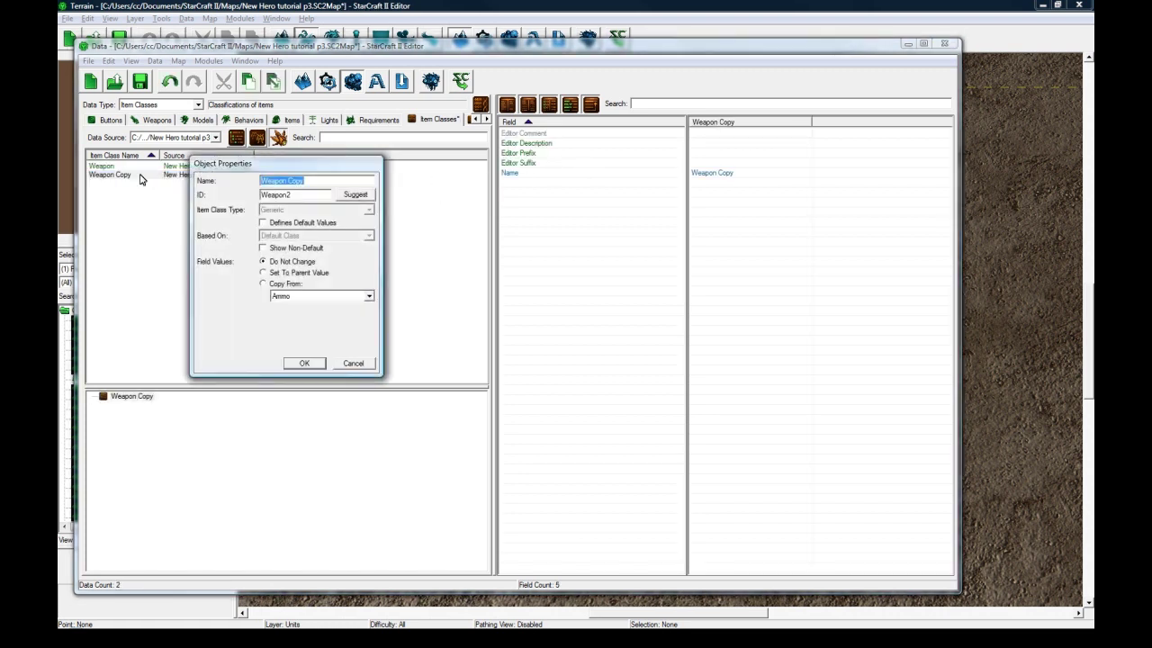
pyautogui.write('Misc')
pyautogui.click(354, 194)
pyautogui.click(312, 363)
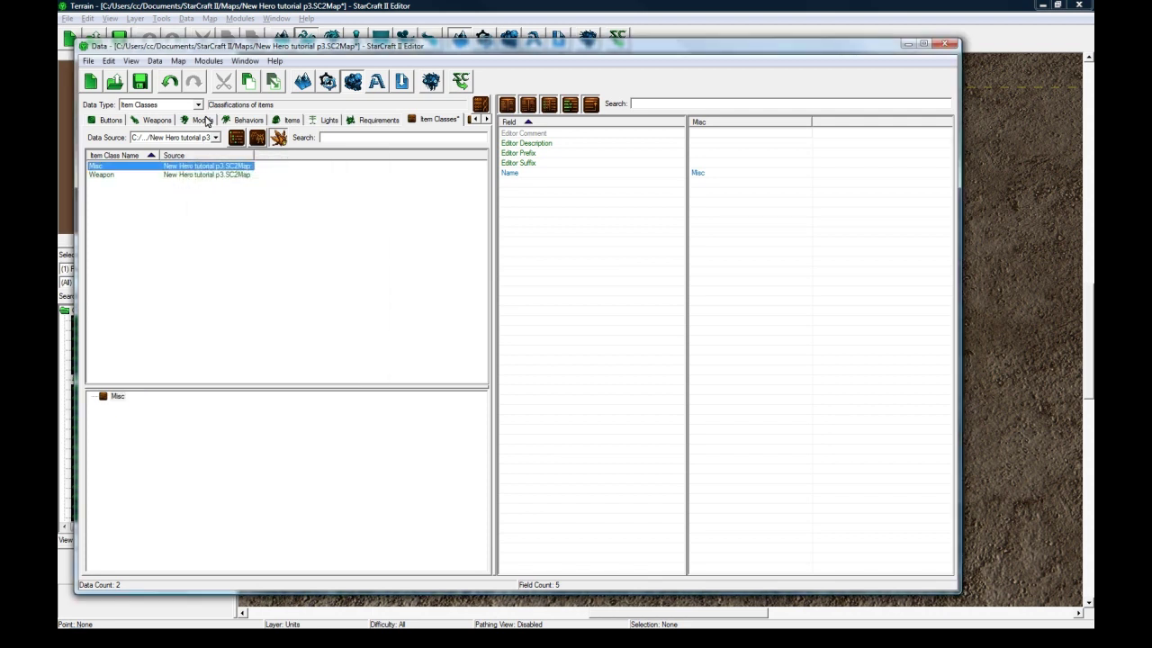
# Step: Add a Generic item named Zergling Blood to the Items data, using the suggested ID
pyautogui.click(288, 121)
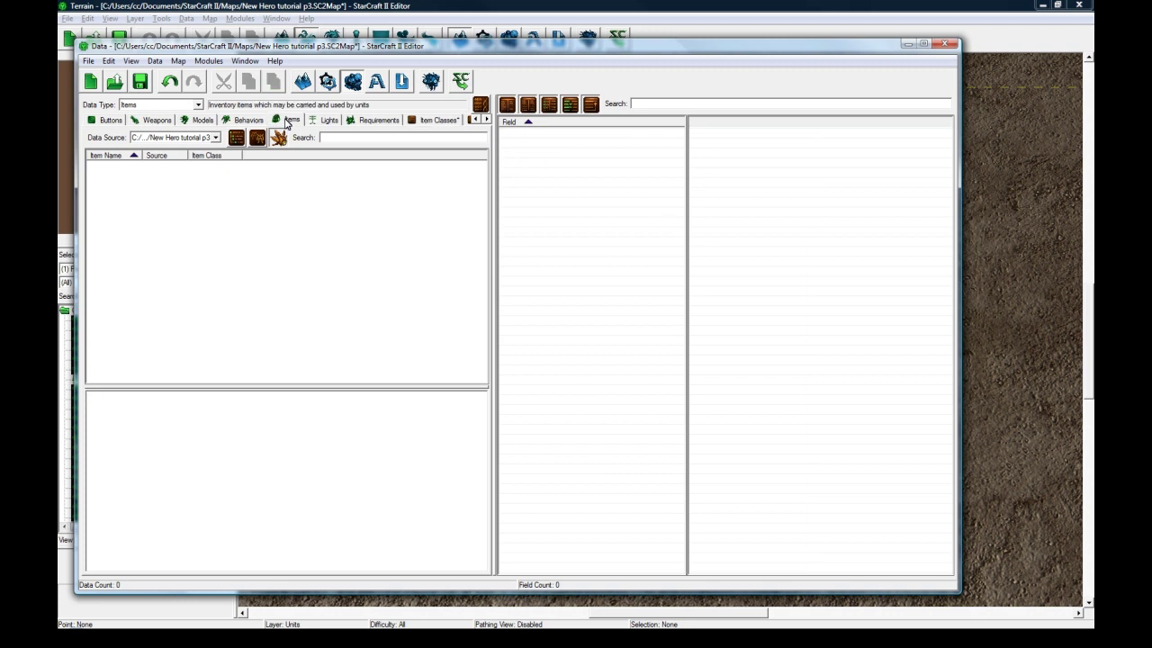
pyautogui.rightClick(135, 182)
pyautogui.click(171, 189)
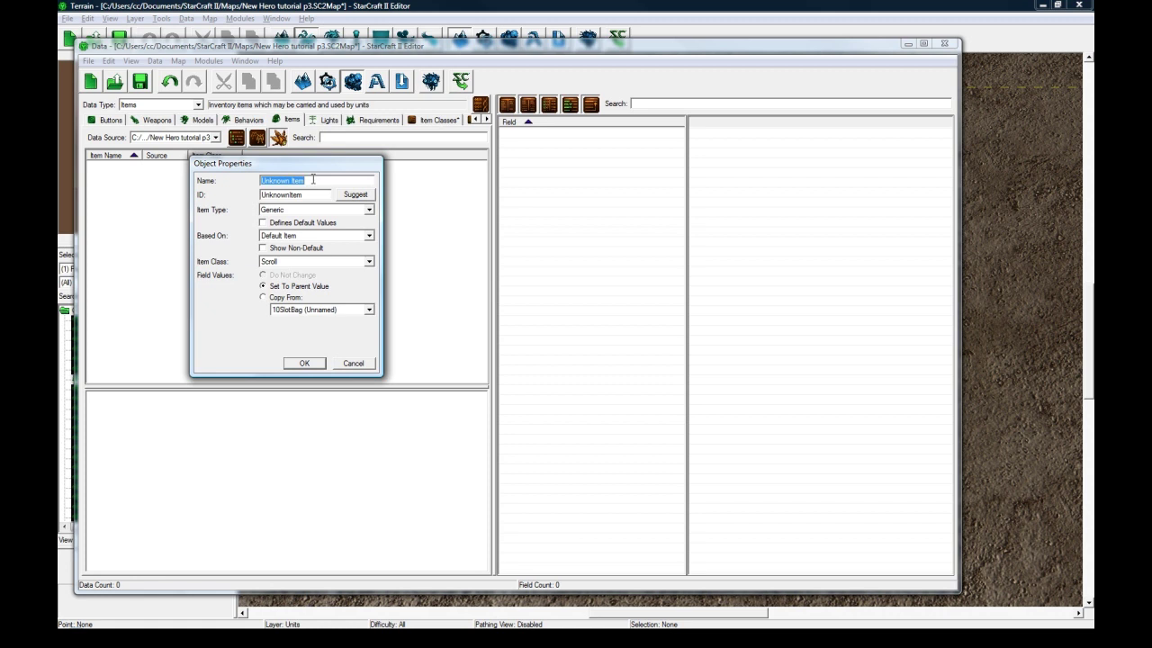
pyautogui.write('Zergling Blood')
pyautogui.click(356, 194)
pyautogui.click(320, 210)
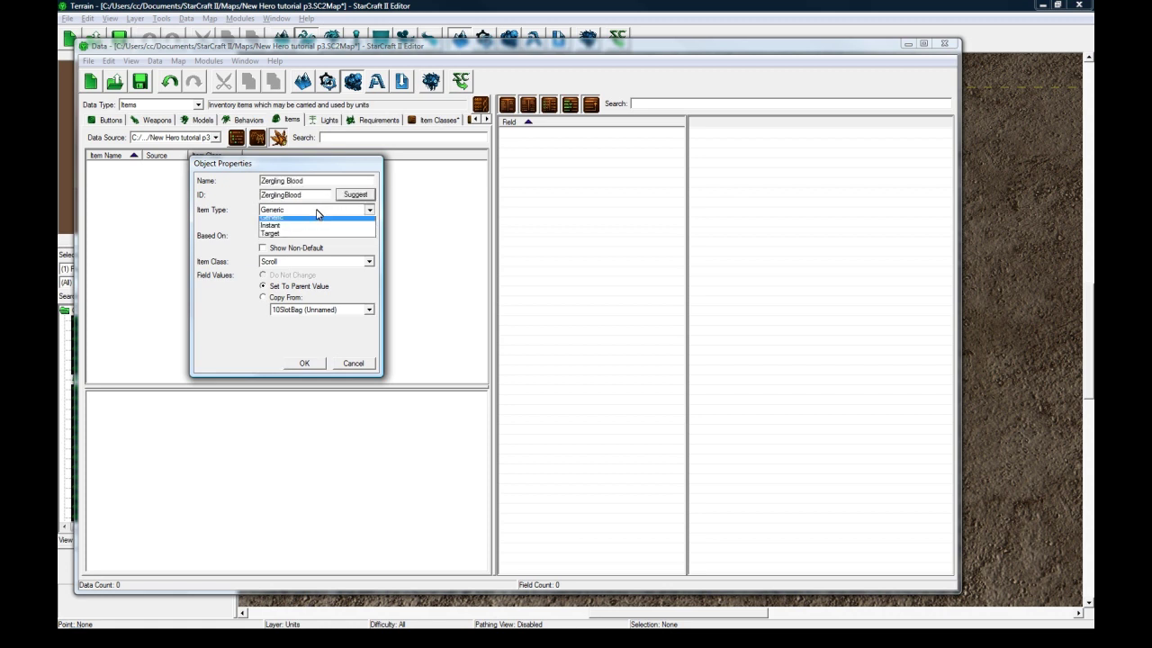
pyautogui.click(319, 225)
pyautogui.click(303, 362)
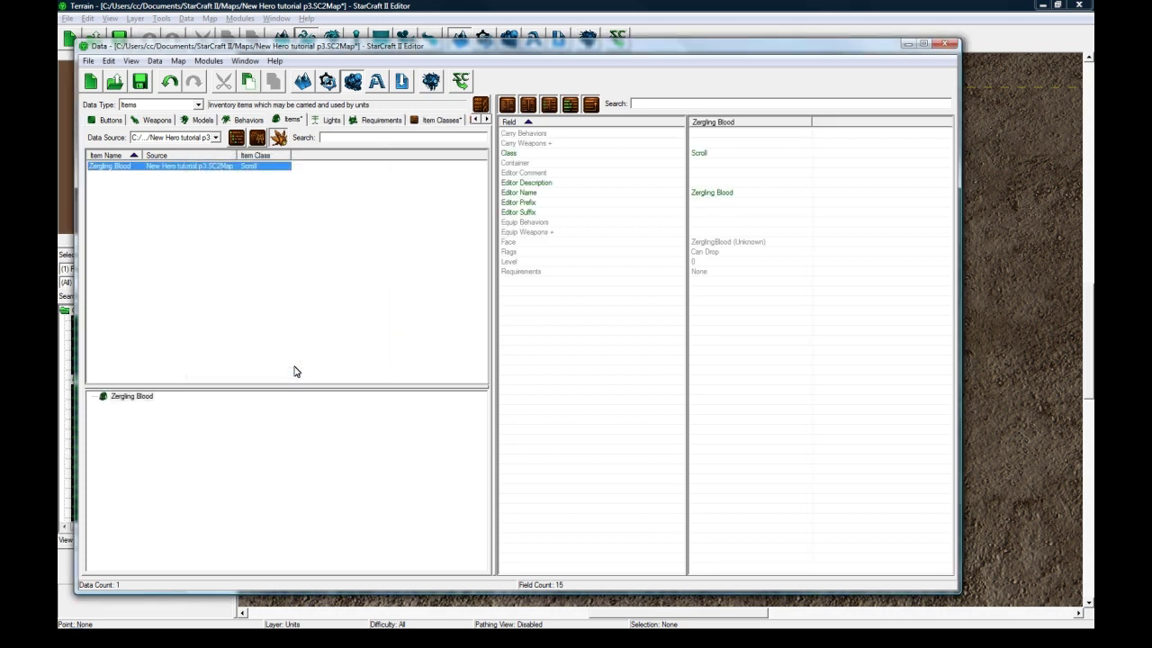
# Step: Check the item class options in Zergling Blood's object properties for the custom Weapon and Misc classes
pyautogui.doubleClick(219, 170)
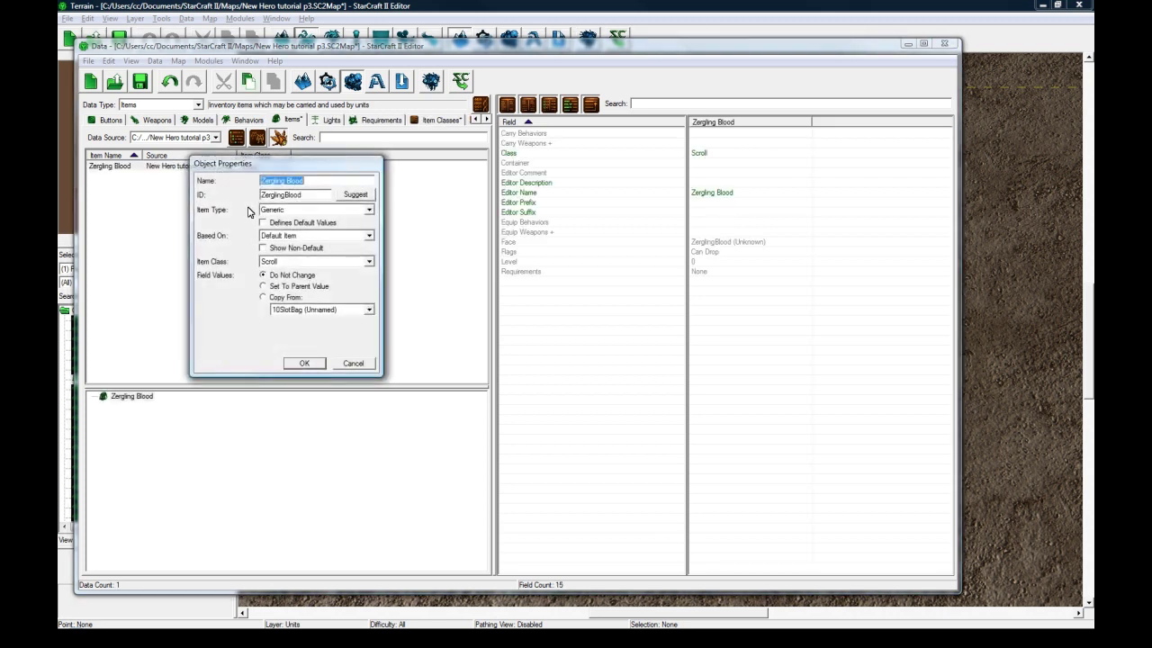
pyautogui.click(285, 263)
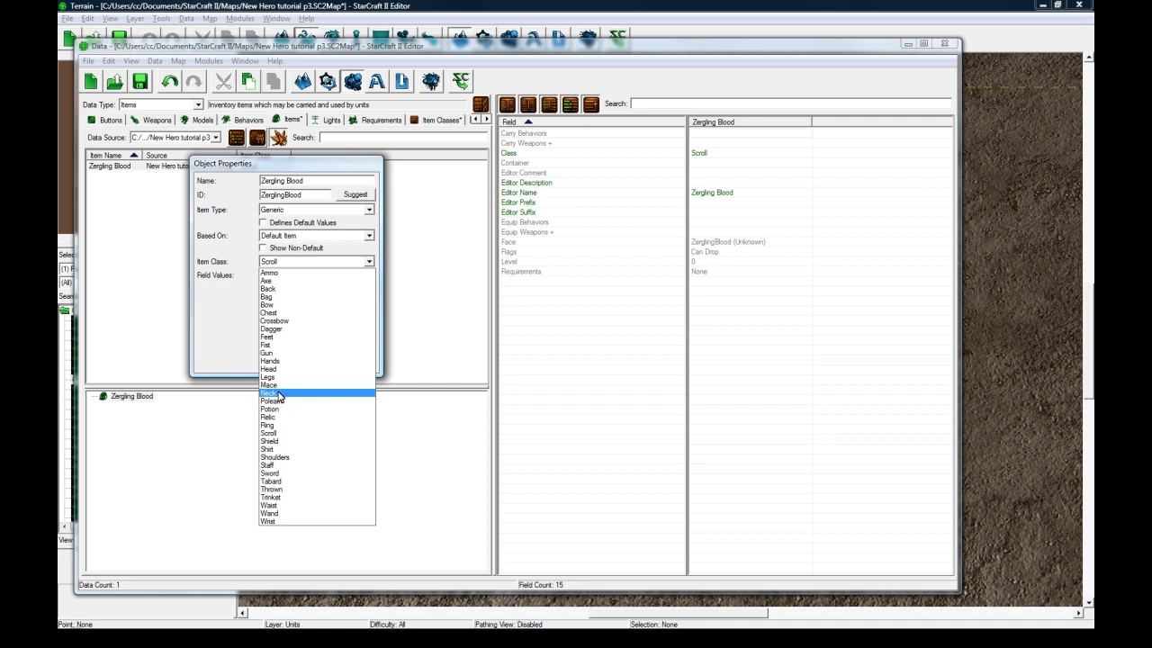
pyautogui.click(247, 287)
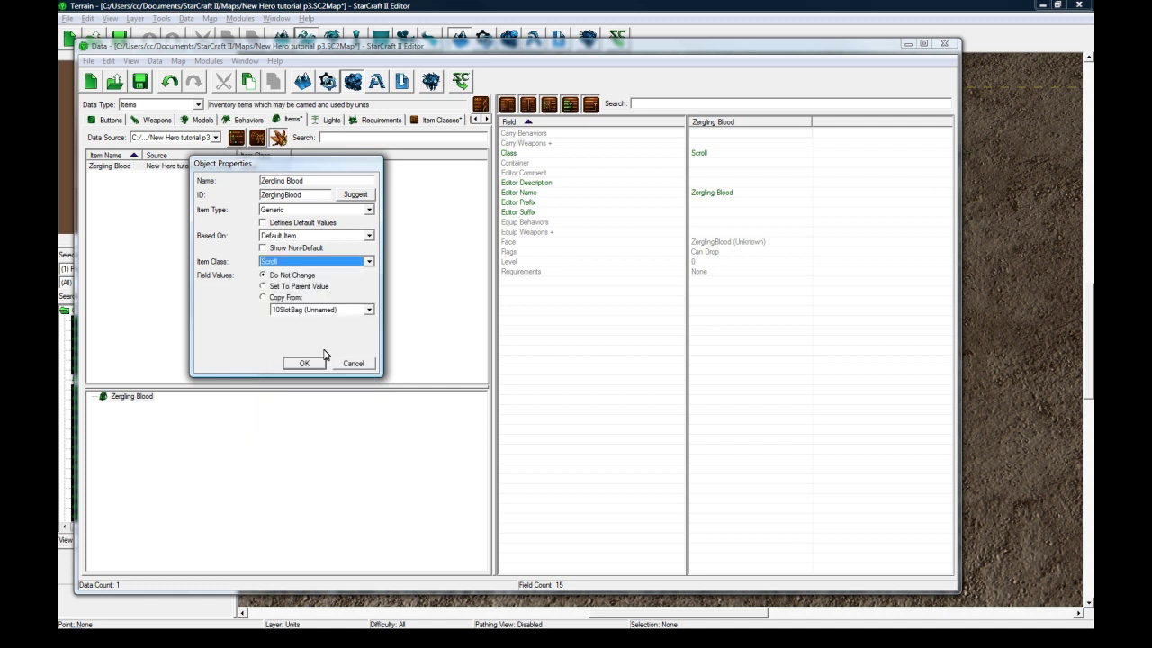
pyautogui.click(292, 264)
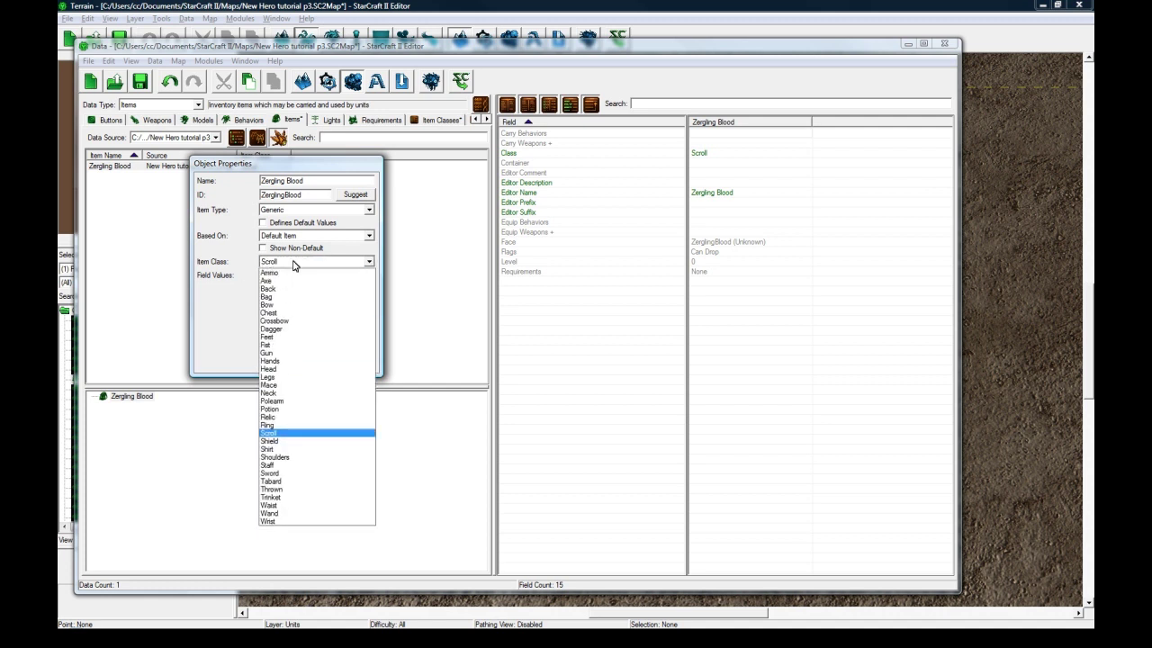
pyautogui.click(293, 264)
pyautogui.click(354, 364)
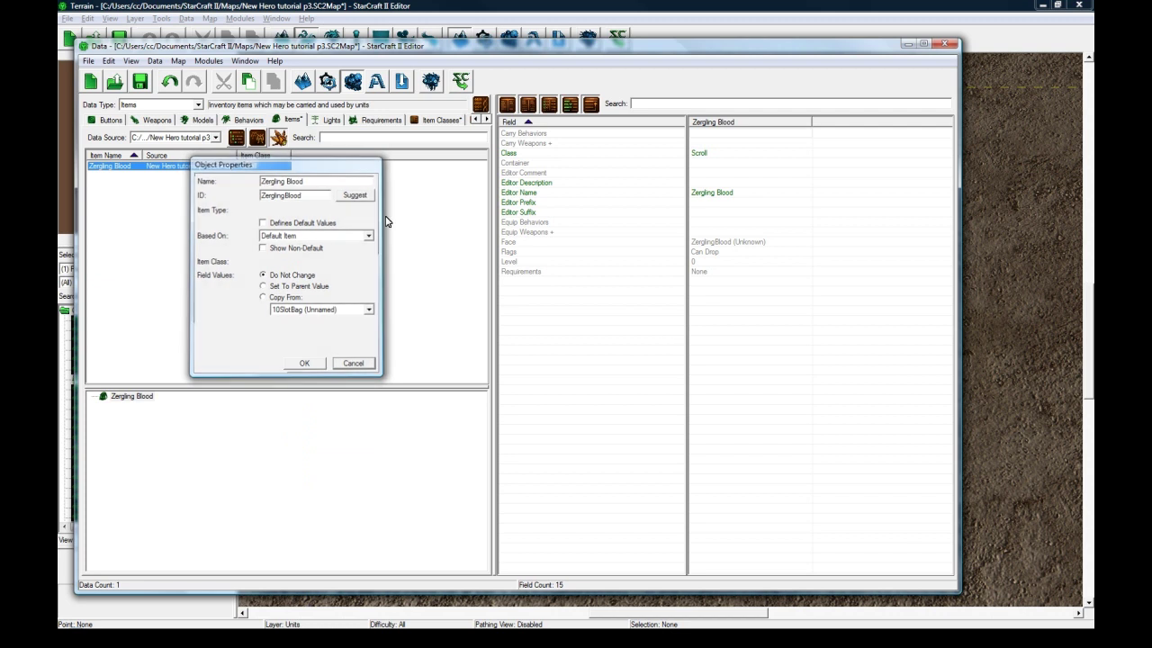
pyautogui.click(439, 123)
pyautogui.click(280, 122)
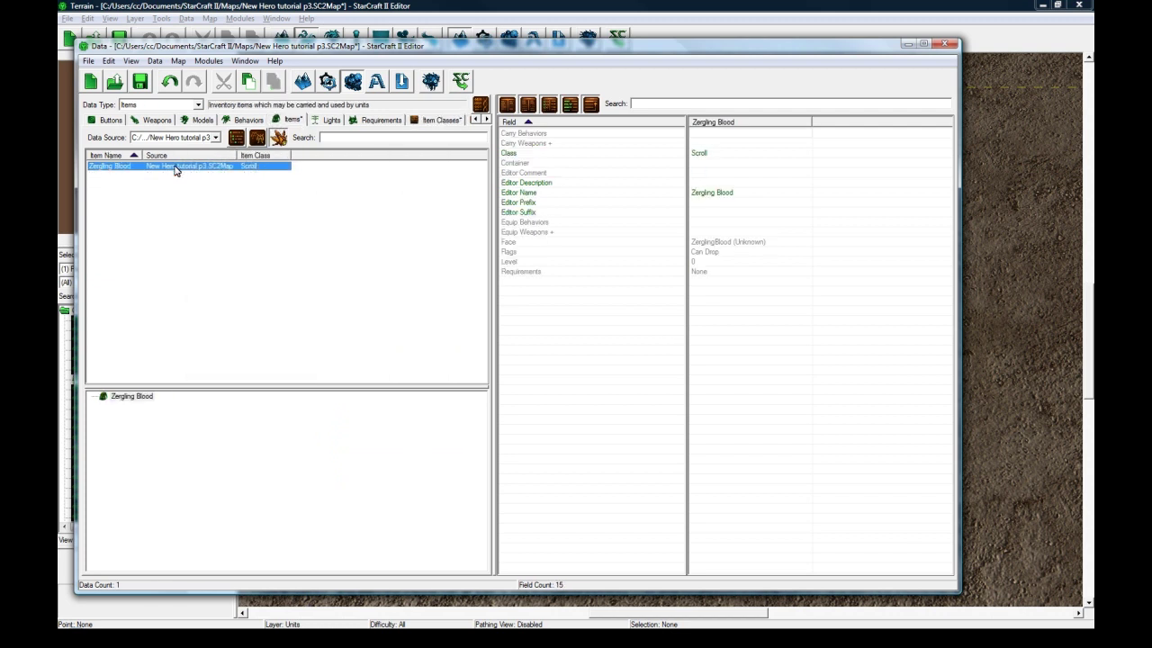
pyautogui.doubleClick(176, 171)
pyautogui.click(306, 262)
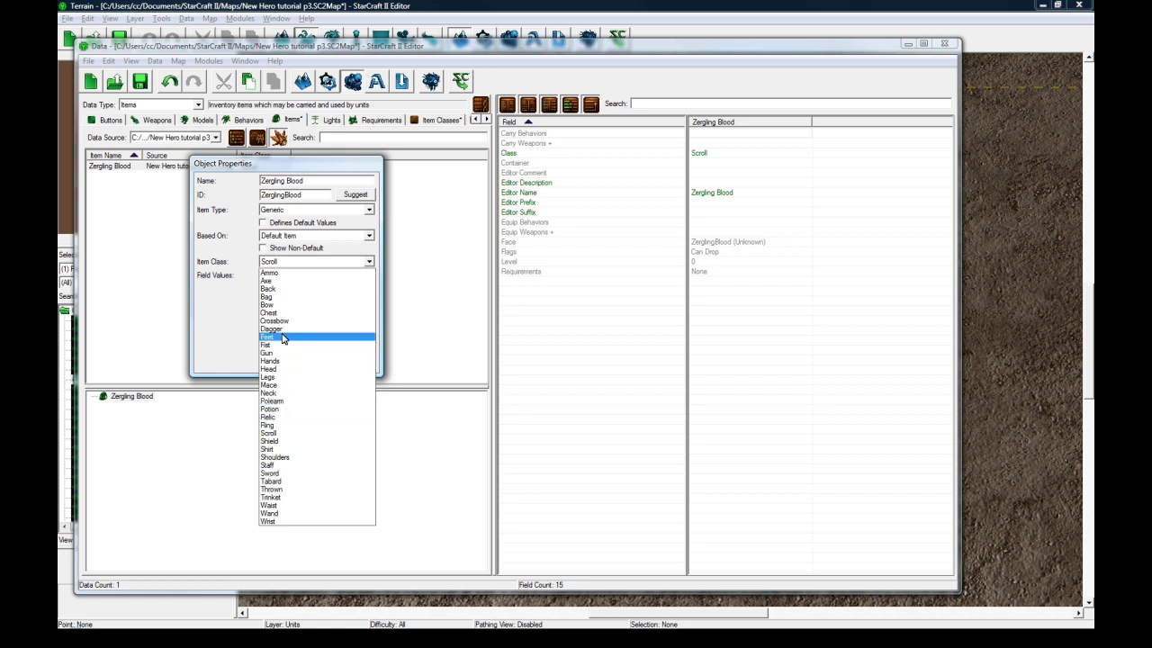
pyautogui.click(291, 263)
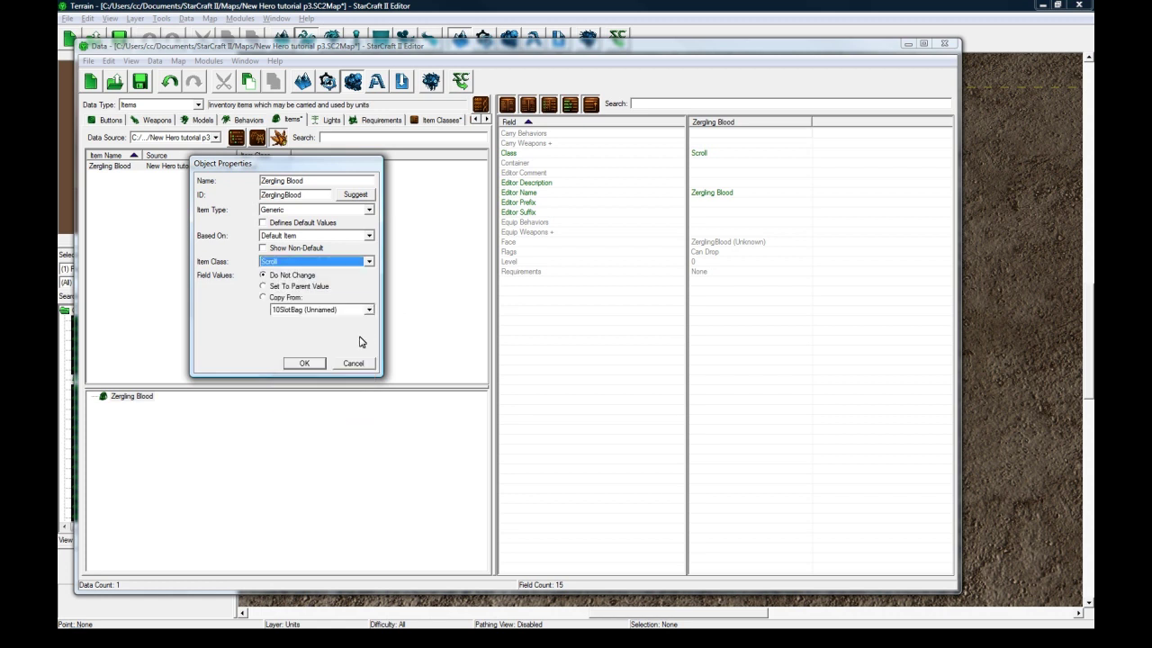
pyautogui.click(304, 362)
# Step: Set the Class field of the Zergling Blood item to Misc
pyautogui.click(712, 154)
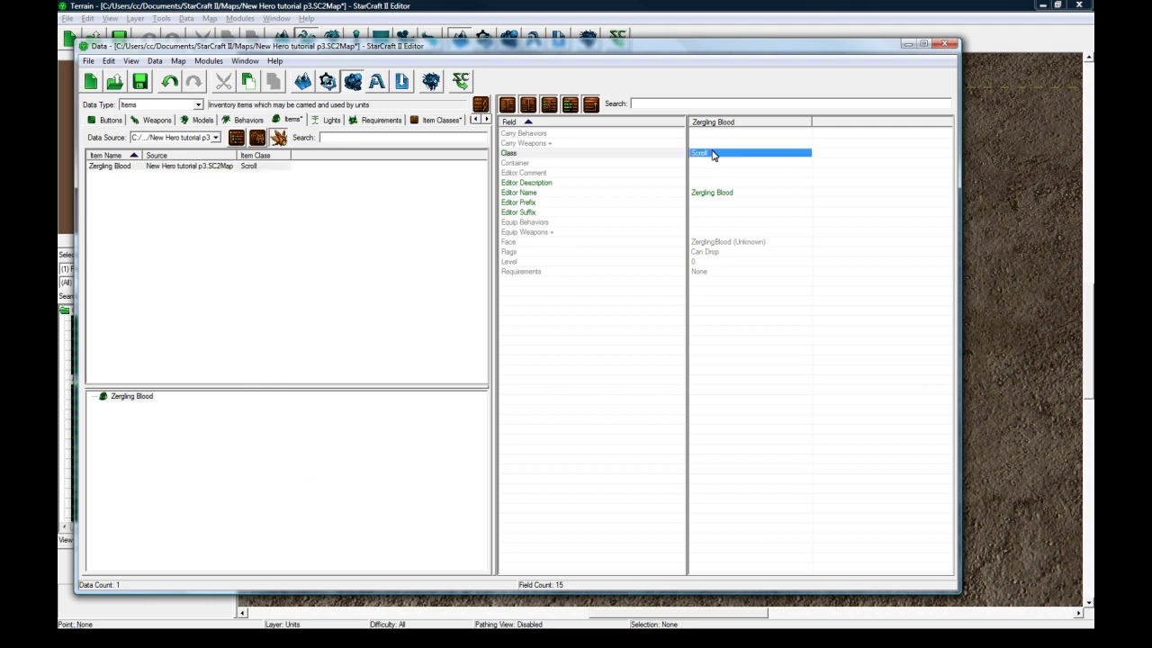
pyautogui.doubleClick(712, 154)
pyautogui.click(339, 208)
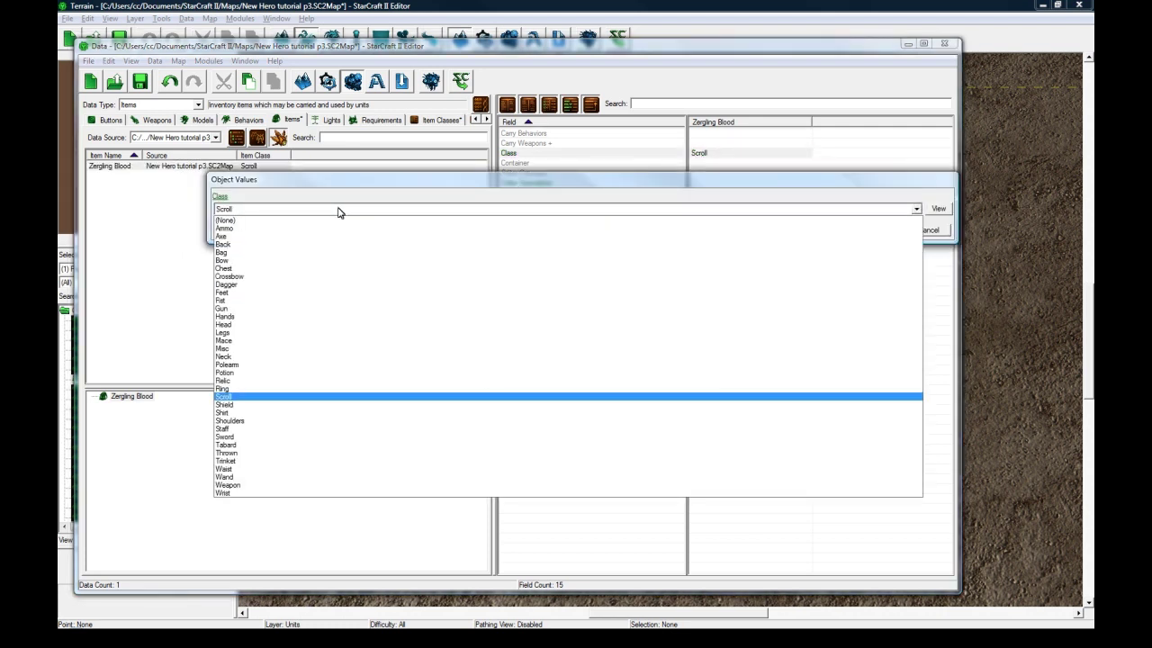
pyautogui.click(279, 348)
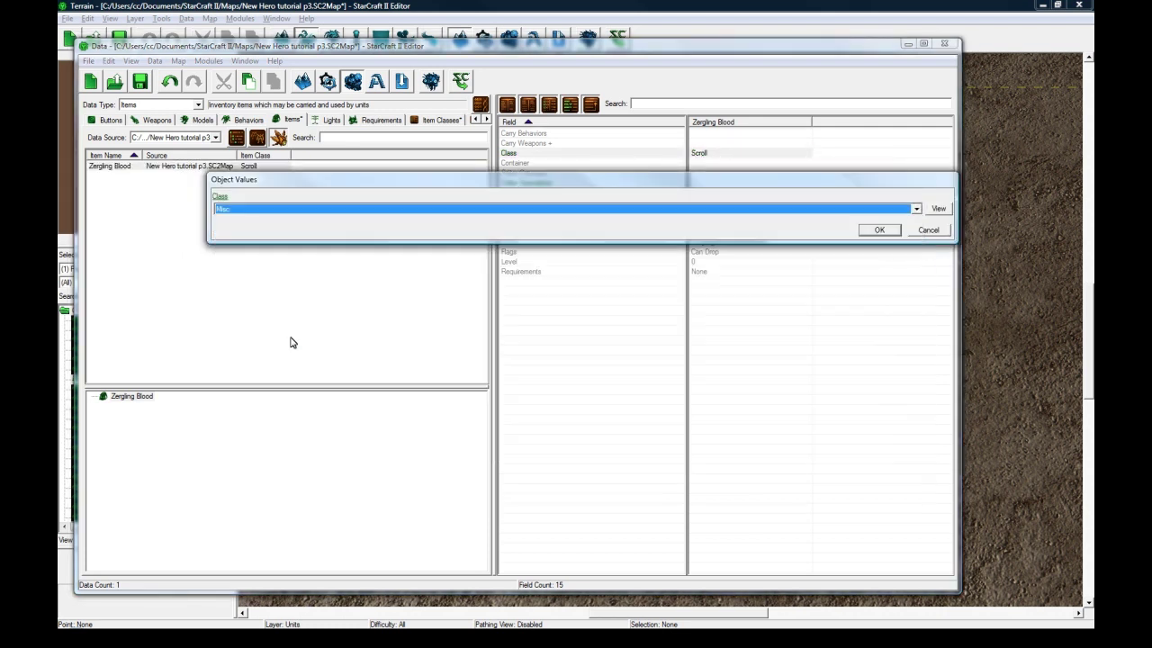
pyautogui.click(864, 233)
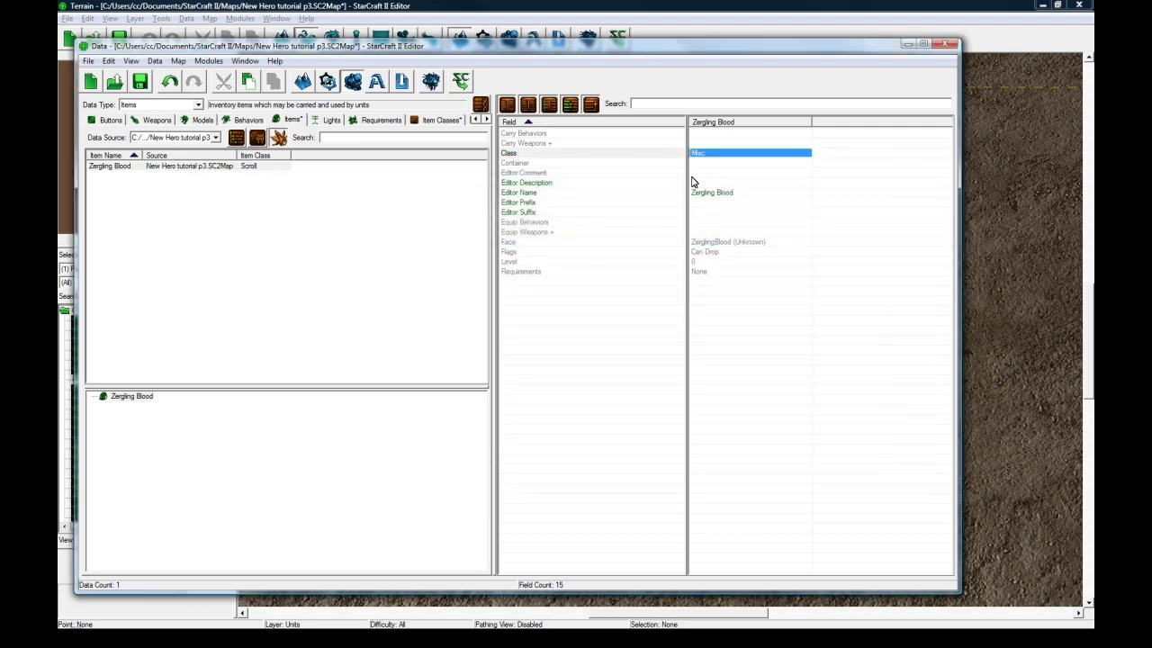
# Step: Review the item class in Zergling Blood's object properties and leave them without changes
pyautogui.doubleClick(248, 171)
pyautogui.click(302, 261)
pyautogui.click(352, 318)
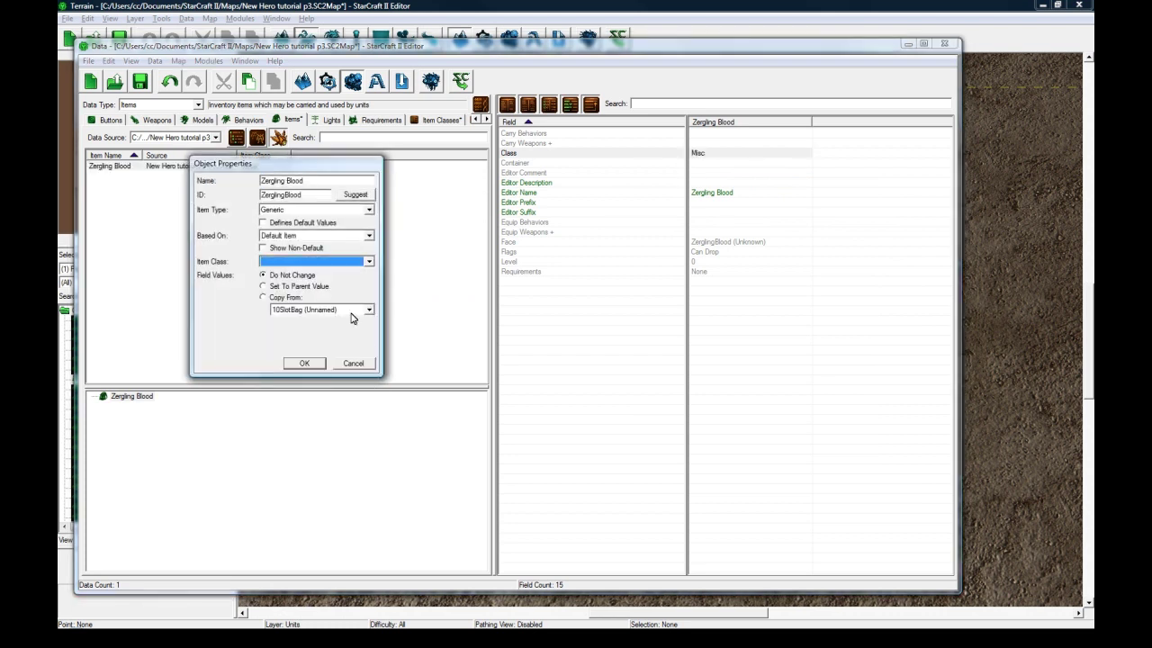
pyautogui.click(369, 363)
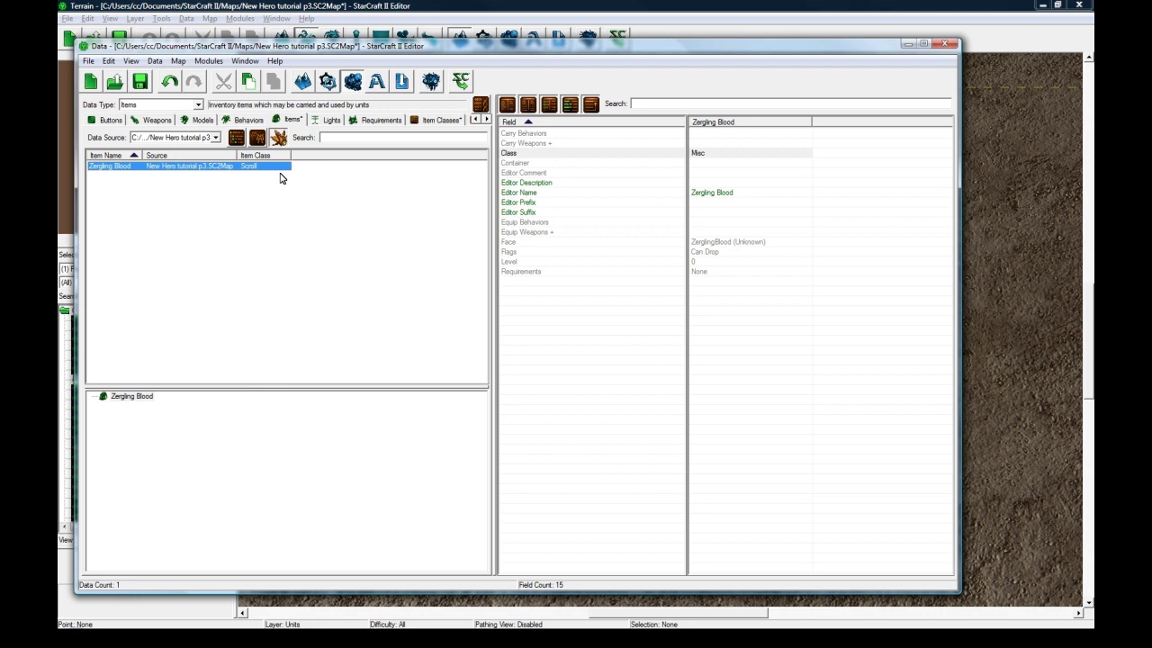
# Step: Examine Zergling Blood's fields, including Container, Carry Behaviors, Carry Weapons and Equip Weapons, and read the carry field descriptions
pyautogui.click(711, 194)
pyautogui.click(707, 202)
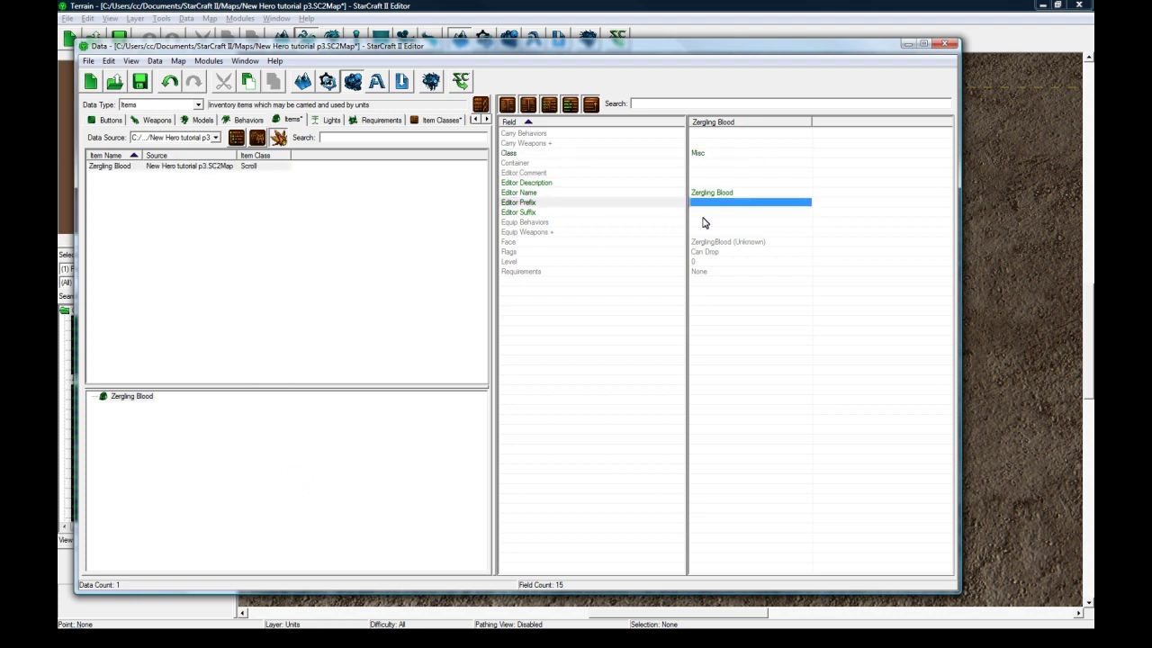
pyautogui.click(706, 164)
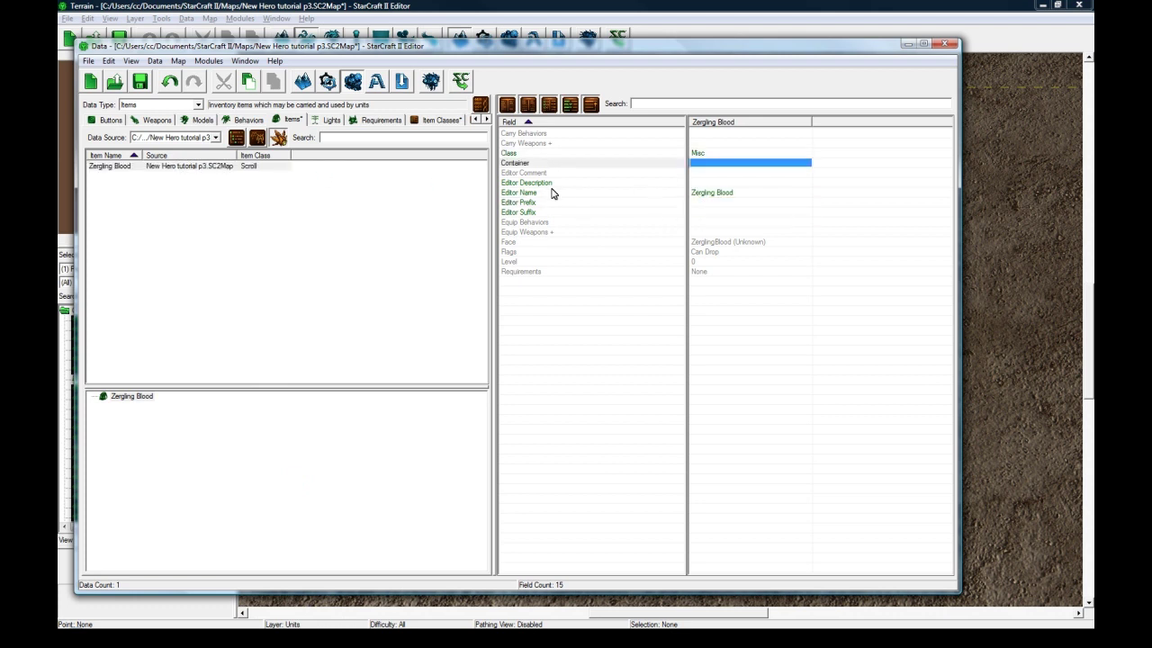
pyautogui.click(536, 143)
pyautogui.click(539, 135)
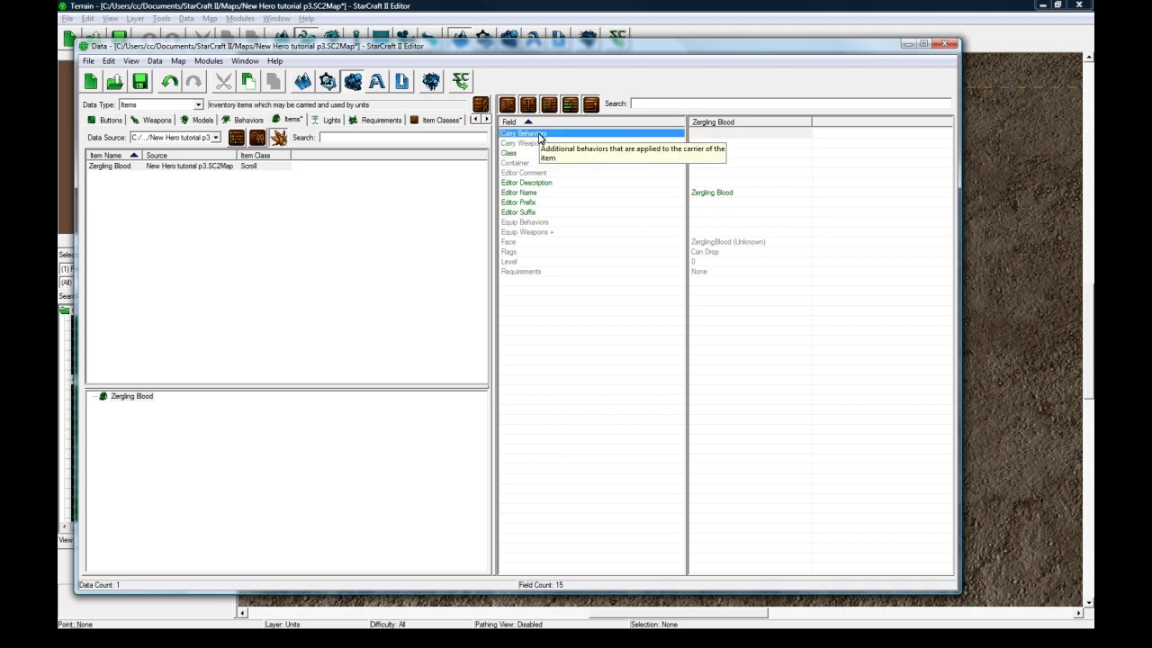
pyautogui.click(536, 144)
pyautogui.click(540, 135)
pyautogui.click(535, 144)
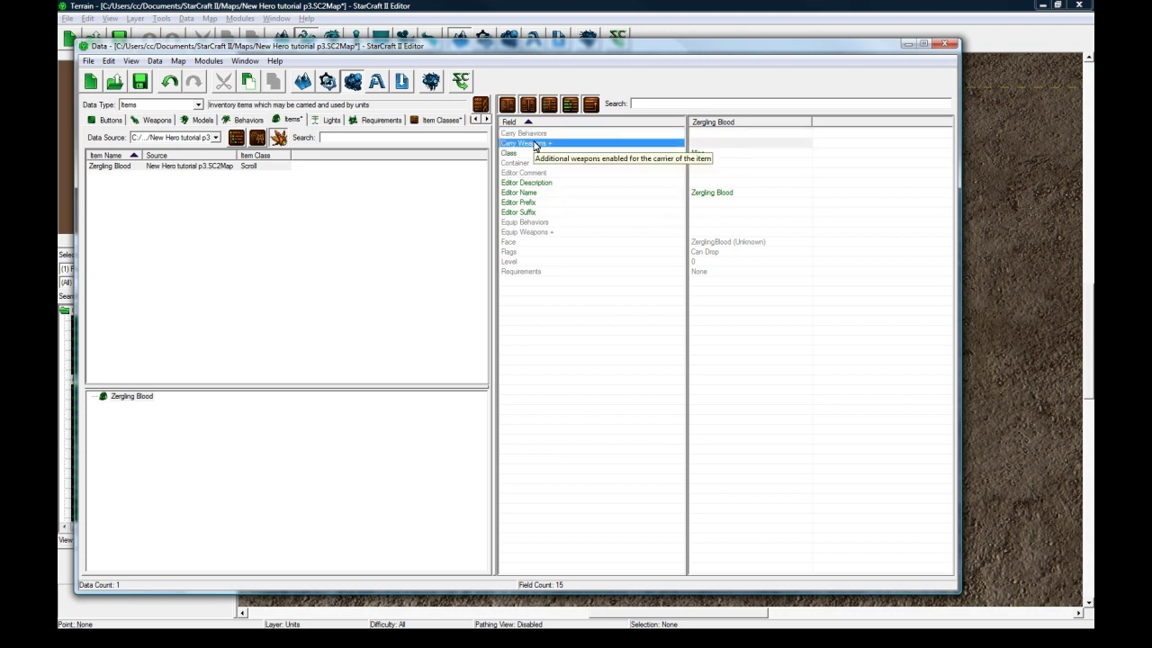
pyautogui.click(550, 232)
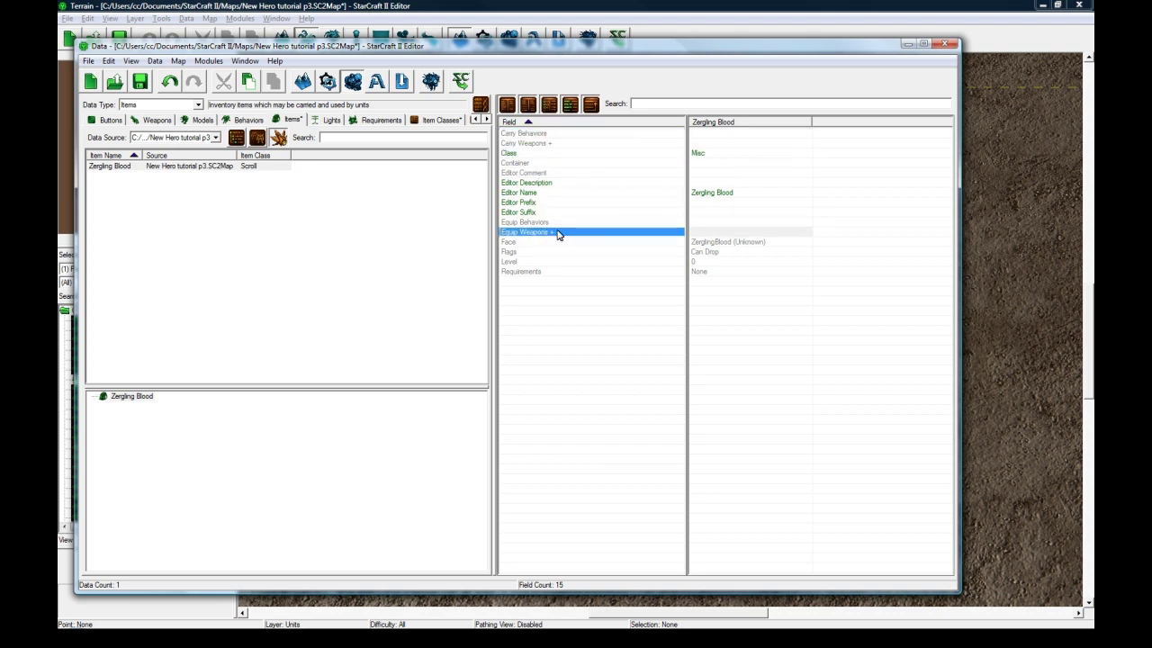
# Step: Set the Face field of the Zergling Blood item to Infestor - Fungal Growth
pyautogui.click(526, 242)
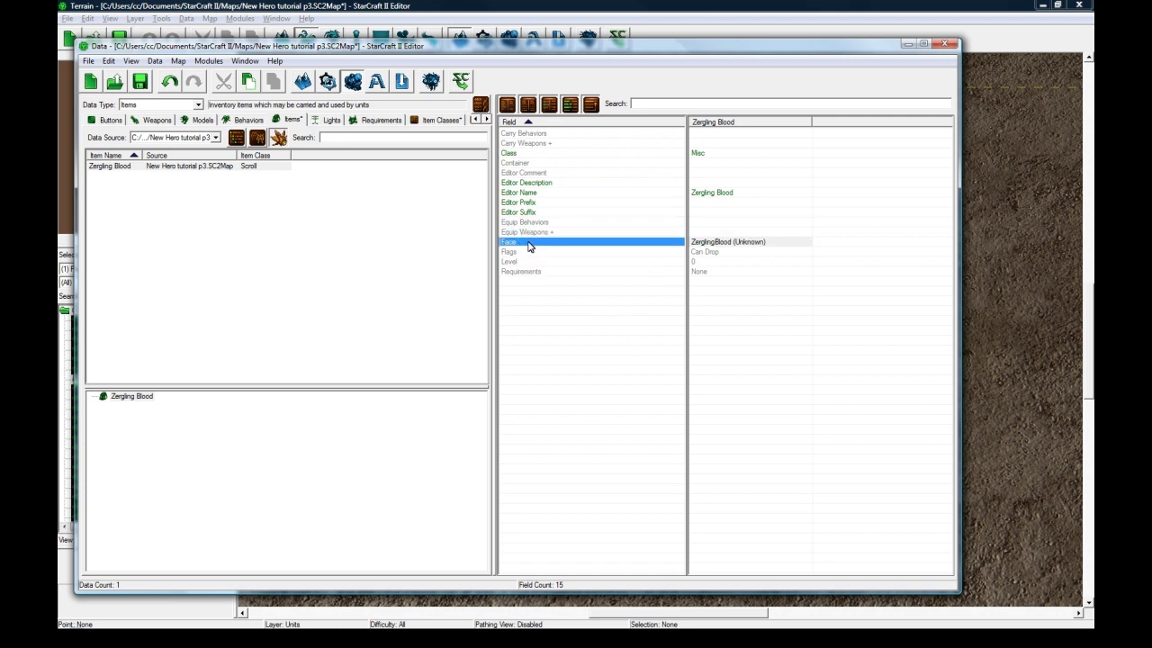
pyautogui.doubleClick(731, 243)
pyautogui.click(911, 211)
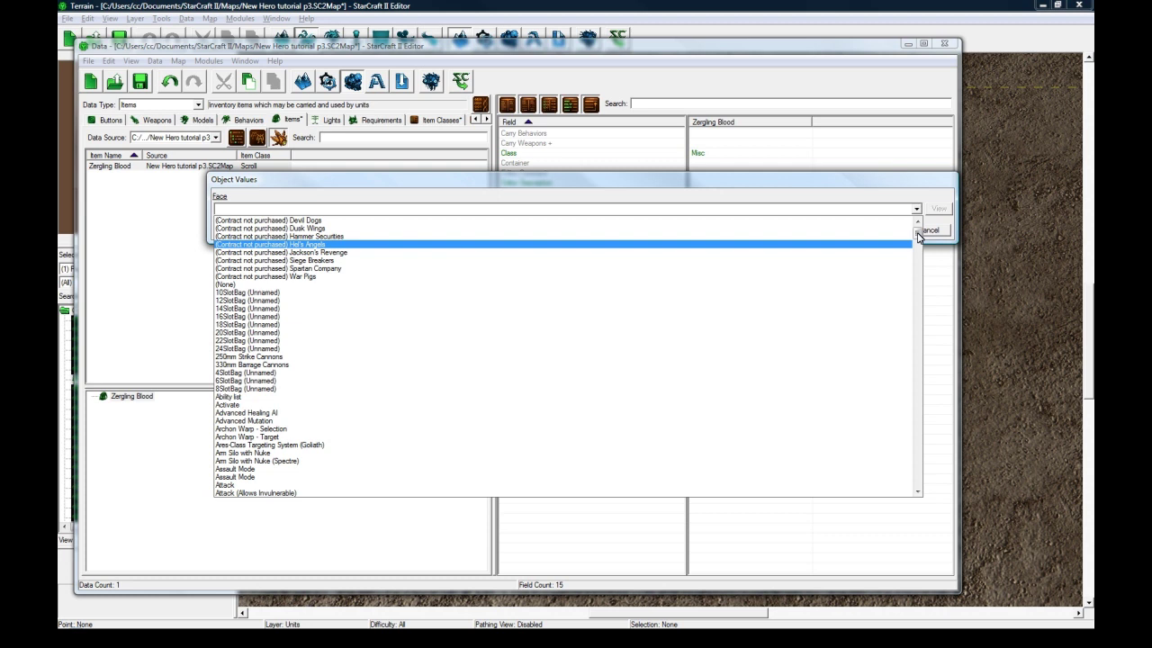
pyautogui.moveTo(916, 236); pyautogui.dragTo(905, 485)
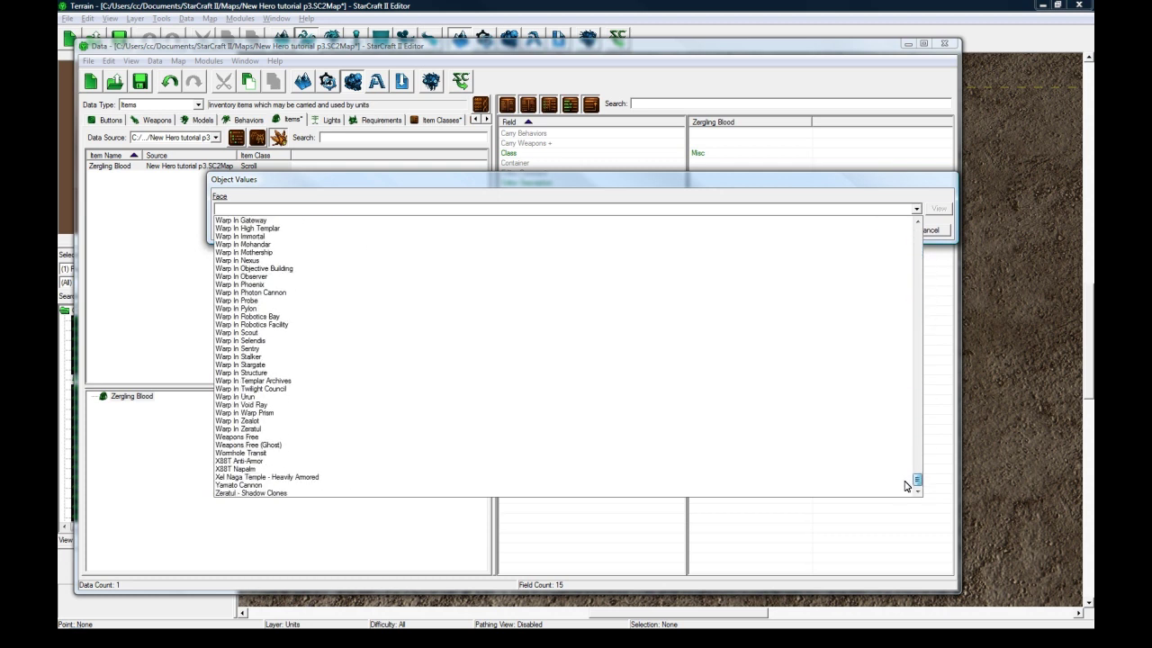
pyautogui.scroll(2, 417, 421)
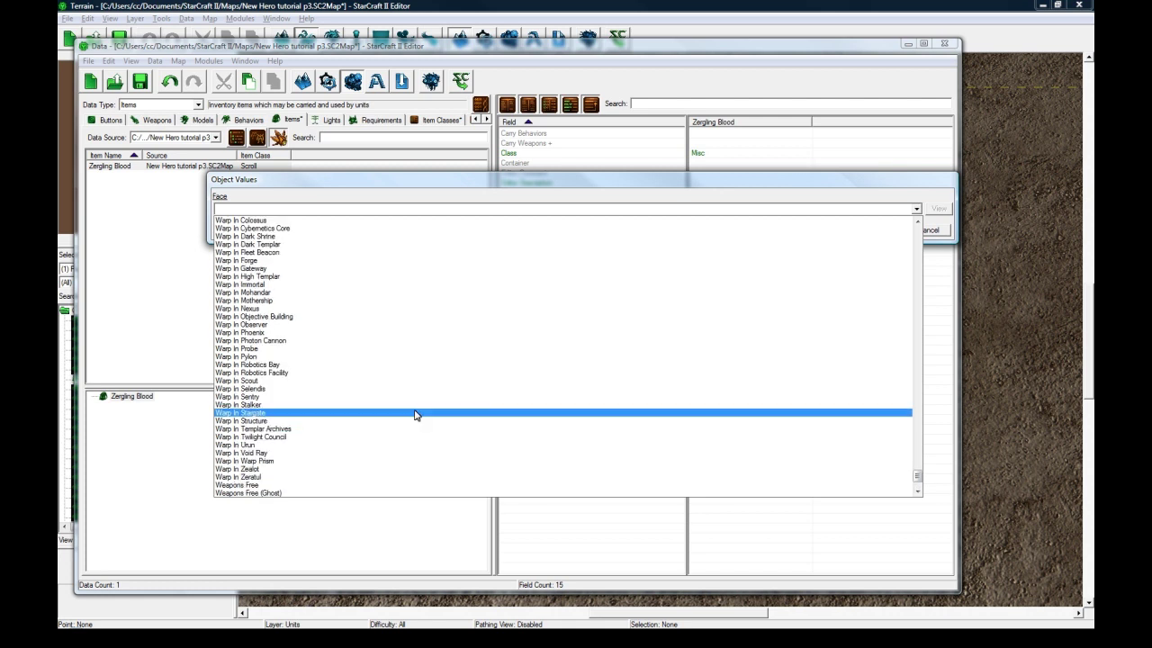
pyautogui.scroll(10, 415, 415)
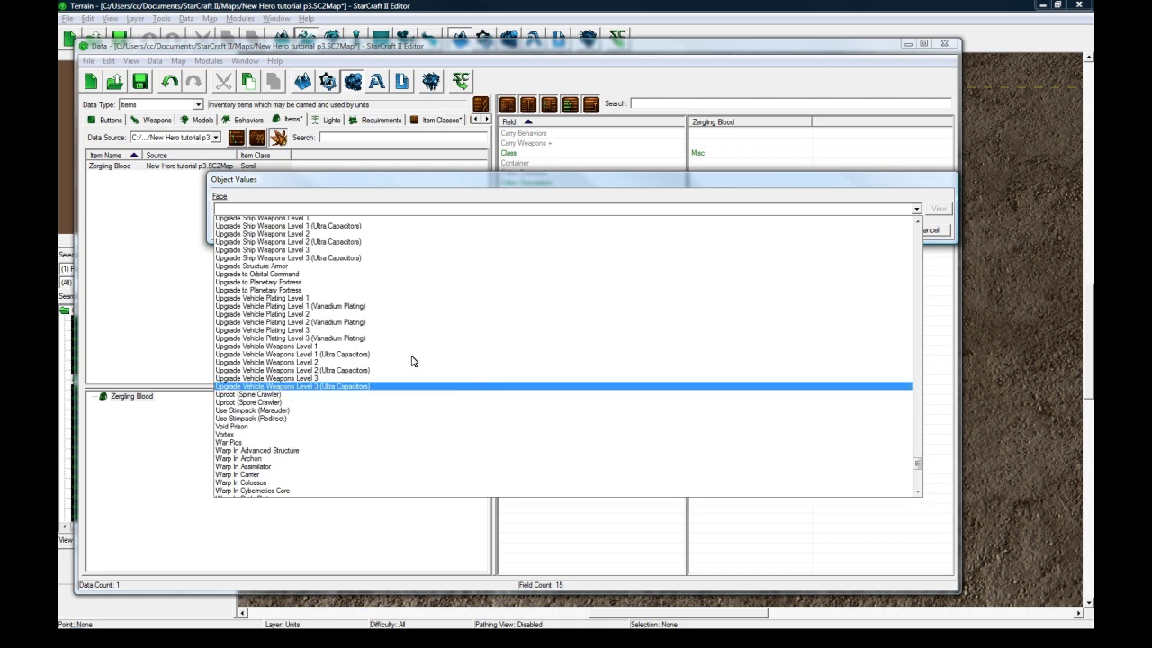
pyautogui.scroll(5, 415, 358)
pyautogui.moveTo(917, 459); pyautogui.dragTo(904, 330)
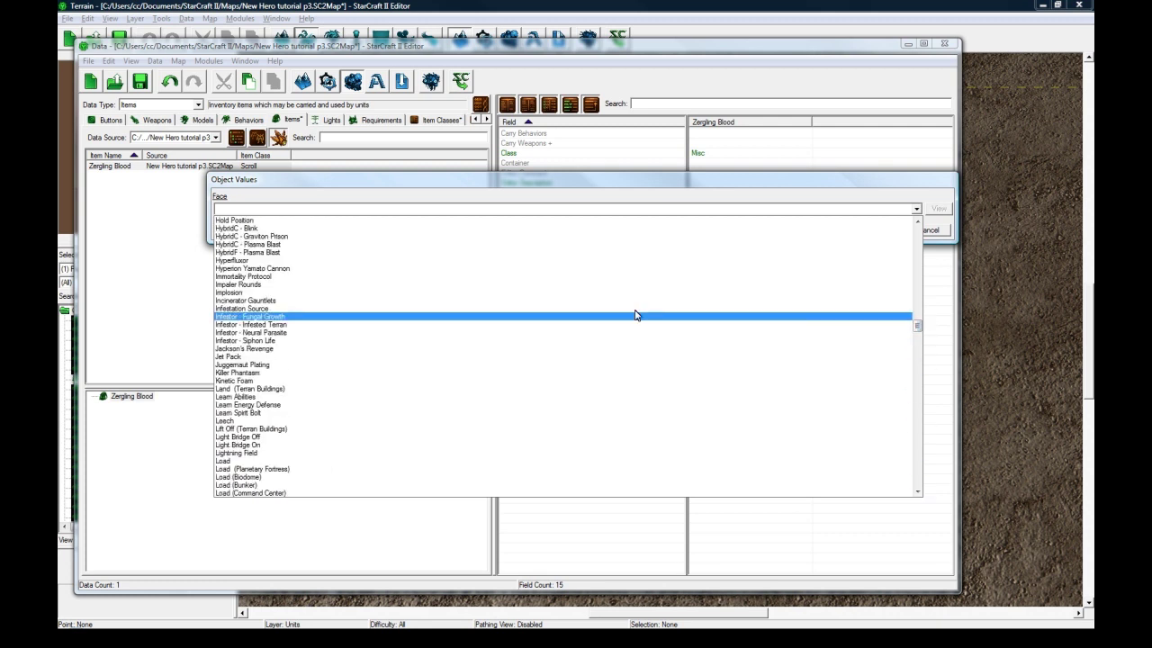
pyautogui.click(261, 316)
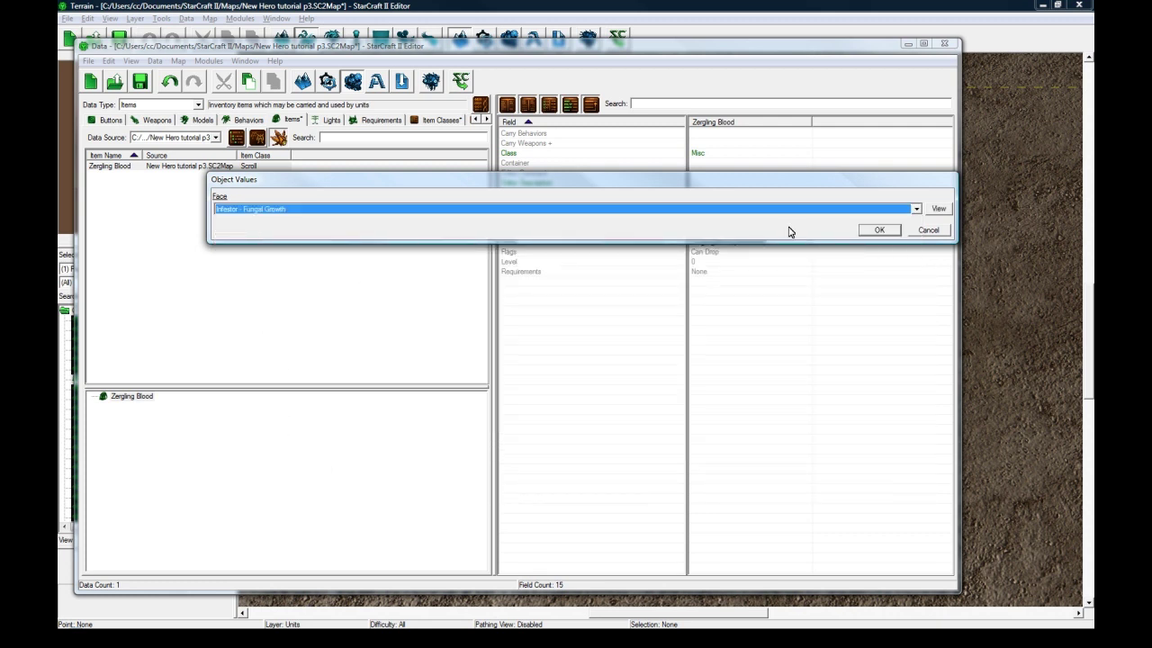
pyautogui.click(881, 230)
# Step: Check Zergling Blood's Flags options without changing them, and set its Level to 4
pyautogui.doubleClick(728, 252)
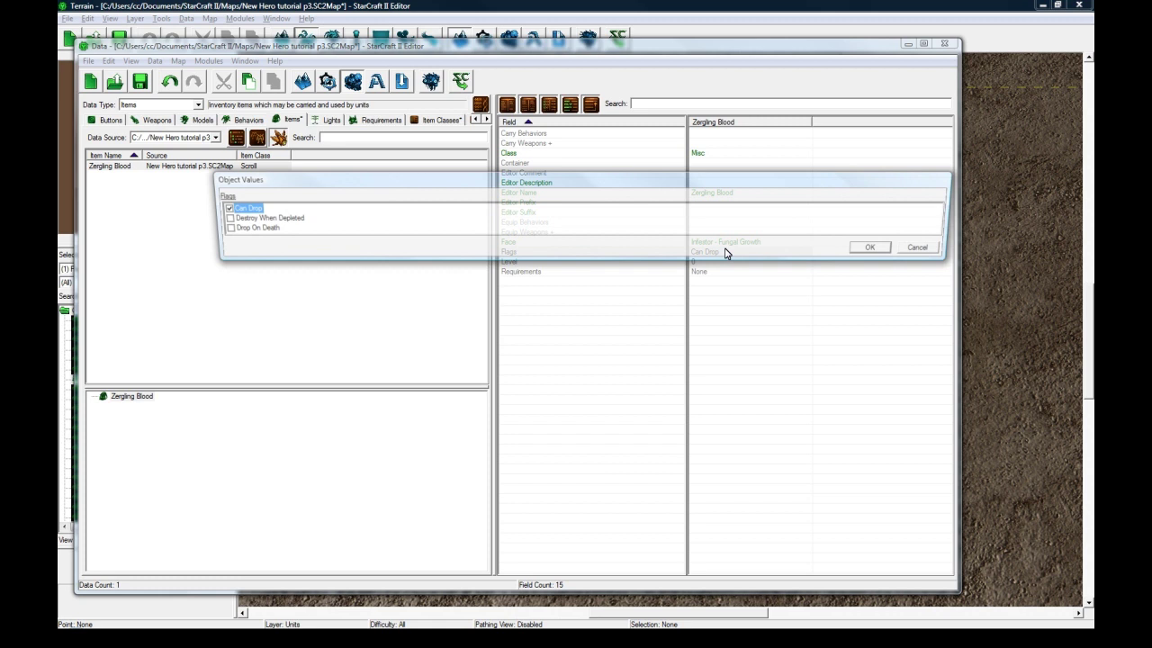
pyautogui.click(916, 251)
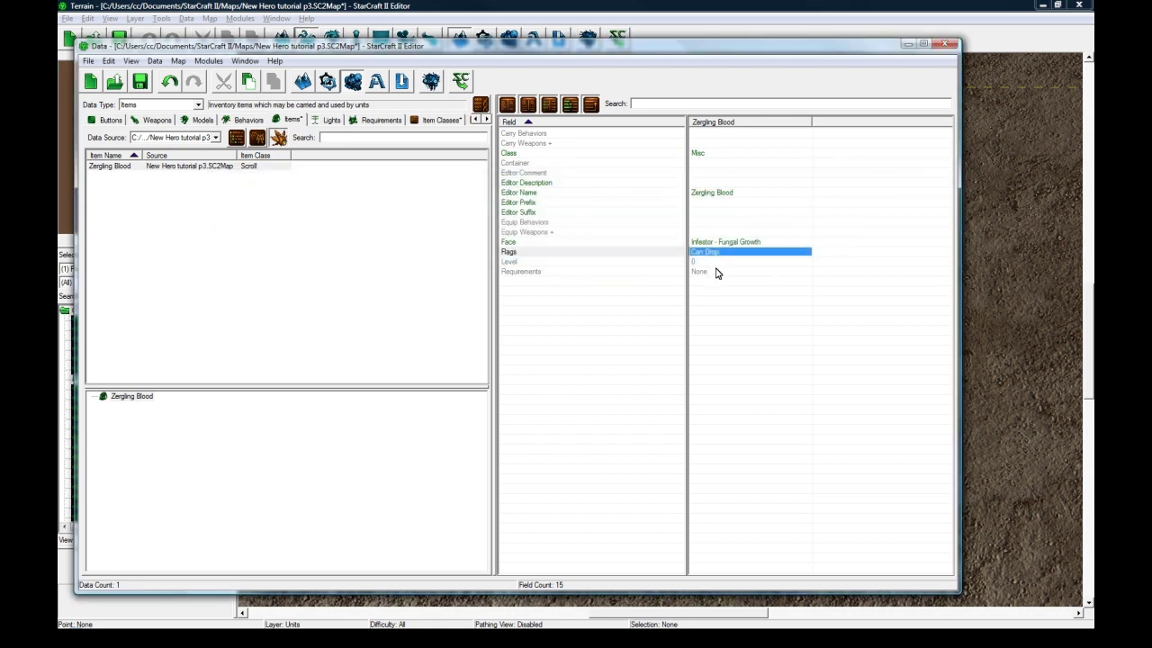
pyautogui.click(712, 263)
pyautogui.click(525, 262)
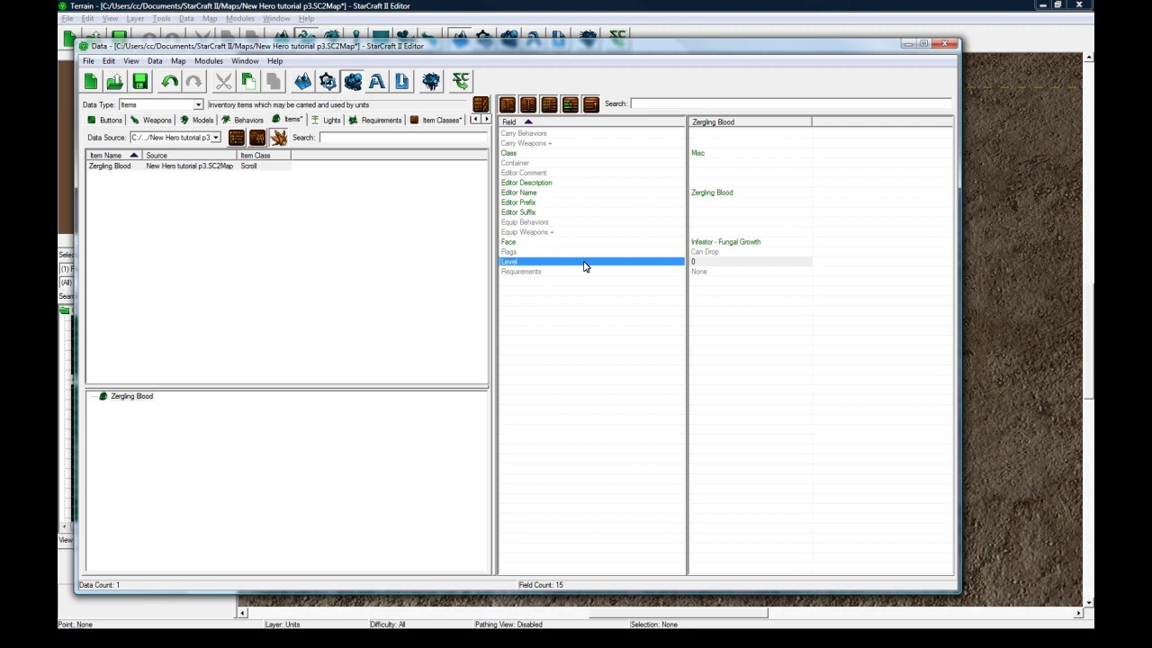
pyautogui.click(694, 261)
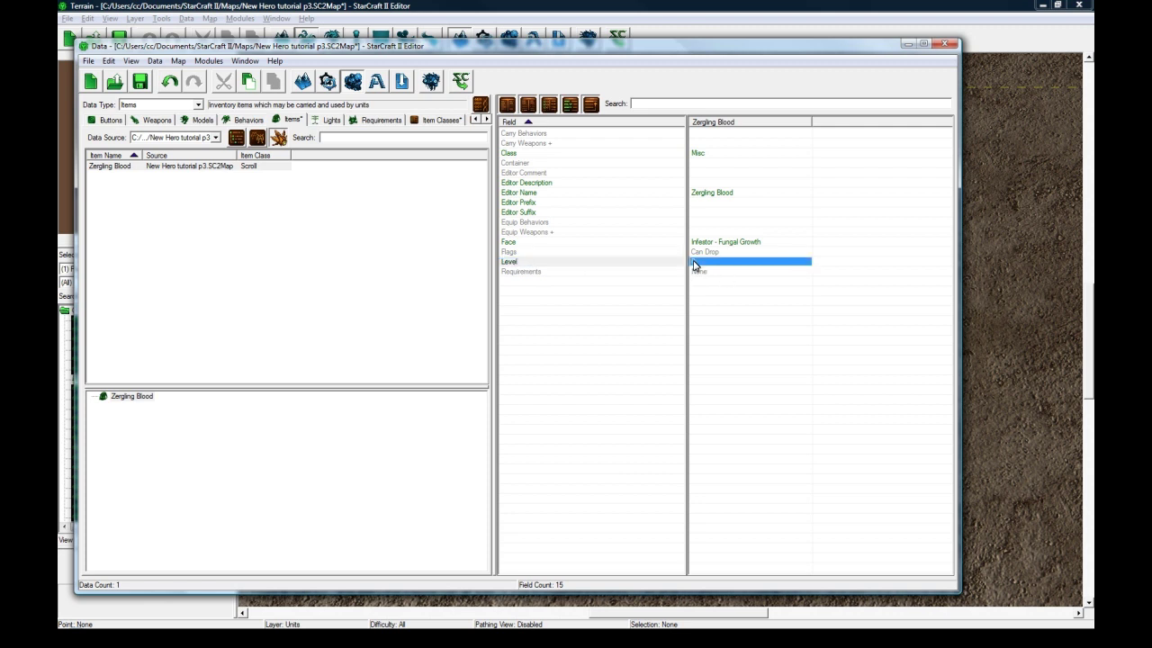
pyautogui.click(697, 263)
pyautogui.click(698, 267)
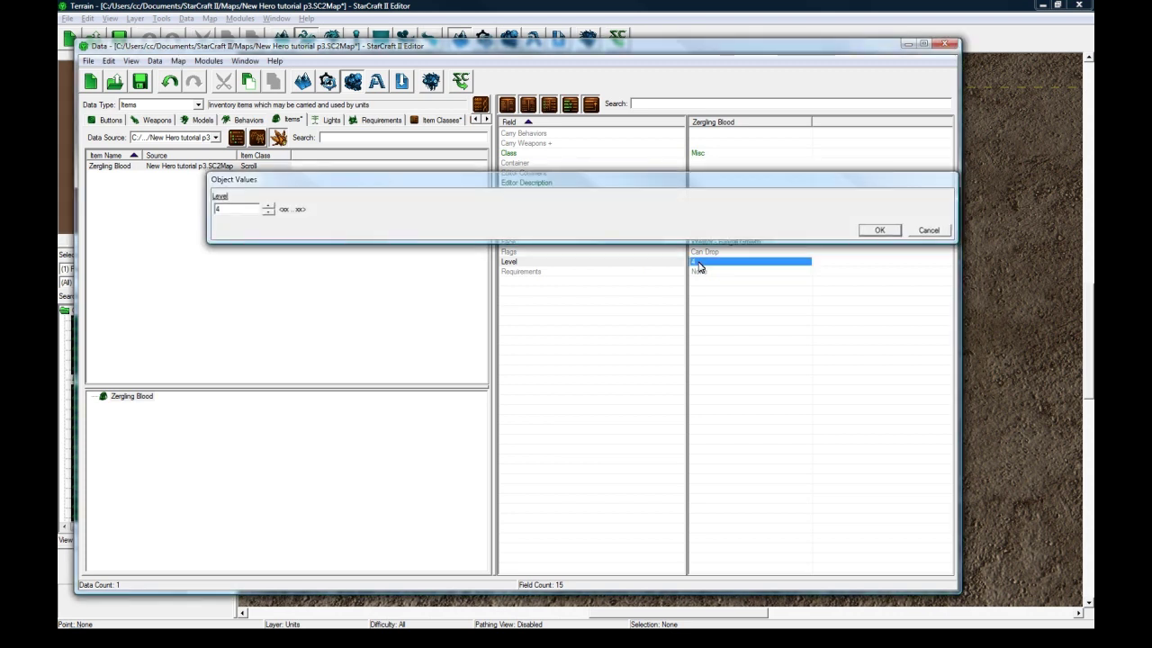
pyautogui.press('Escape')
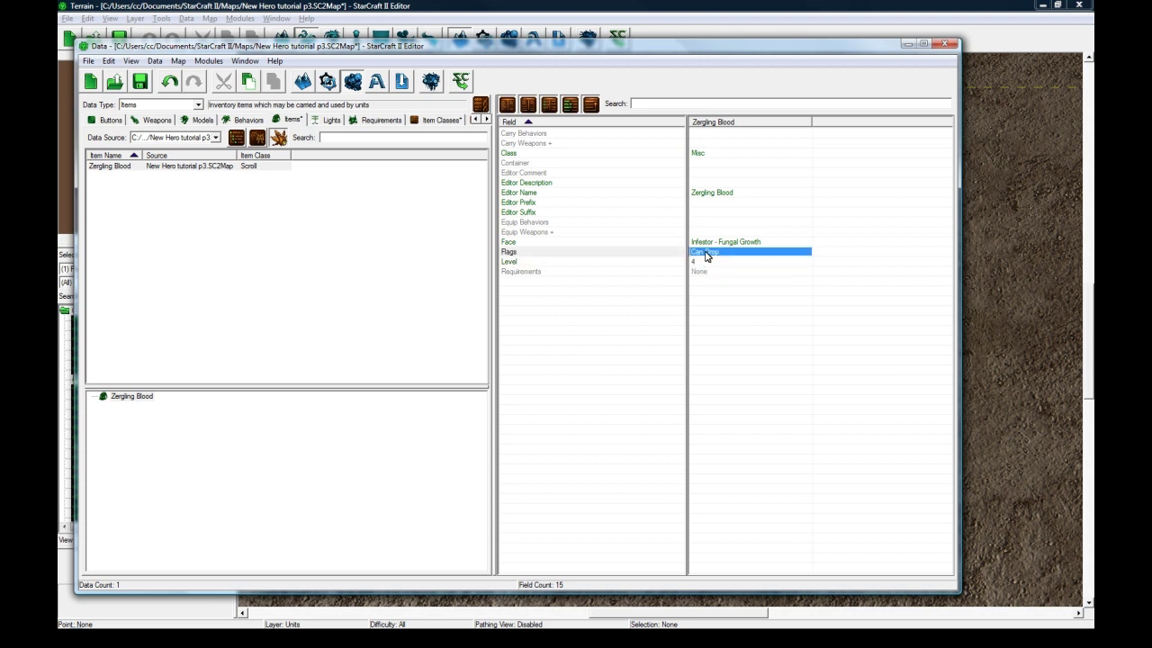
# Step: Set Zergling Blood's Level field back to 0
pyautogui.click(577, 261)
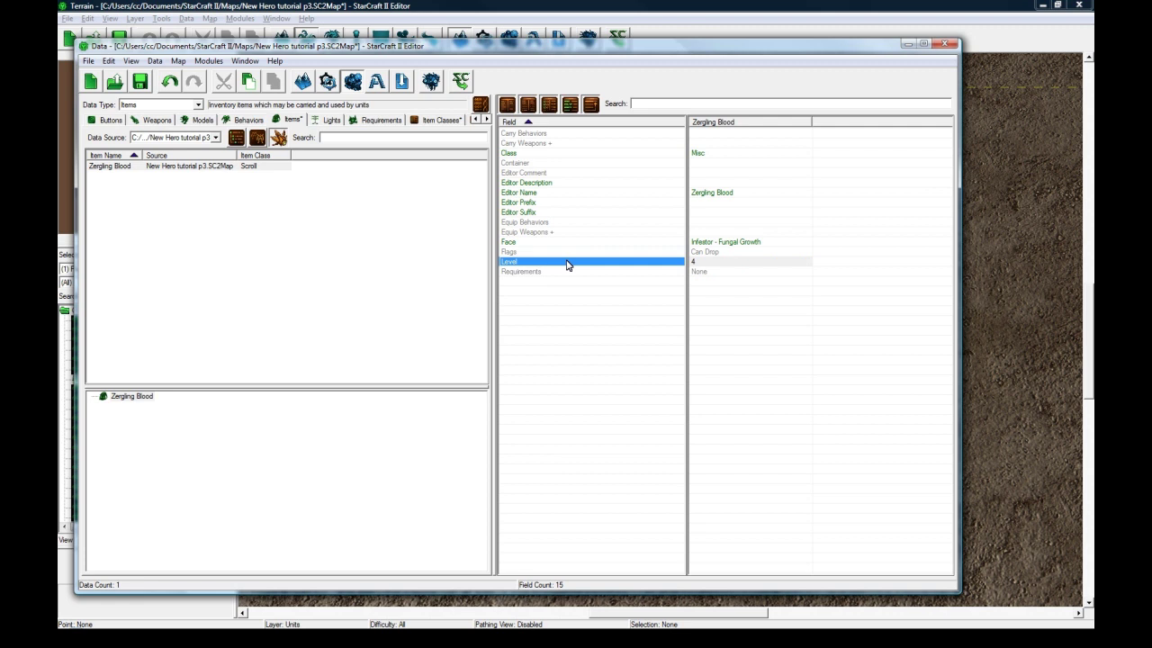
pyautogui.doubleClick(716, 265)
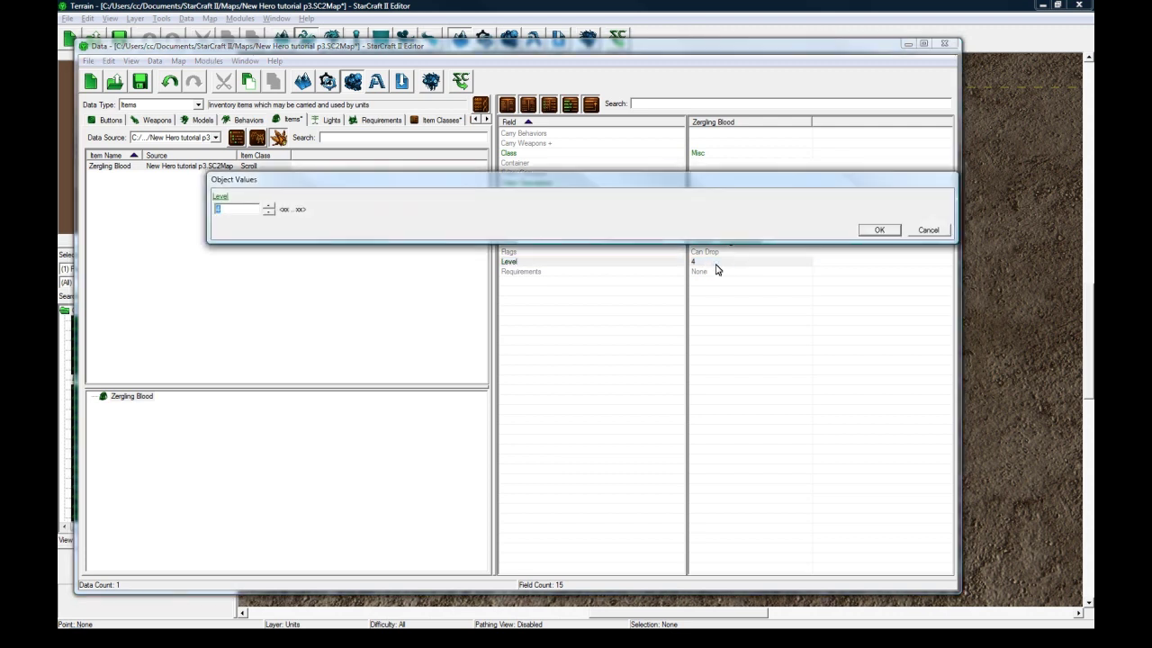
pyautogui.write('0')
pyautogui.press('Return')
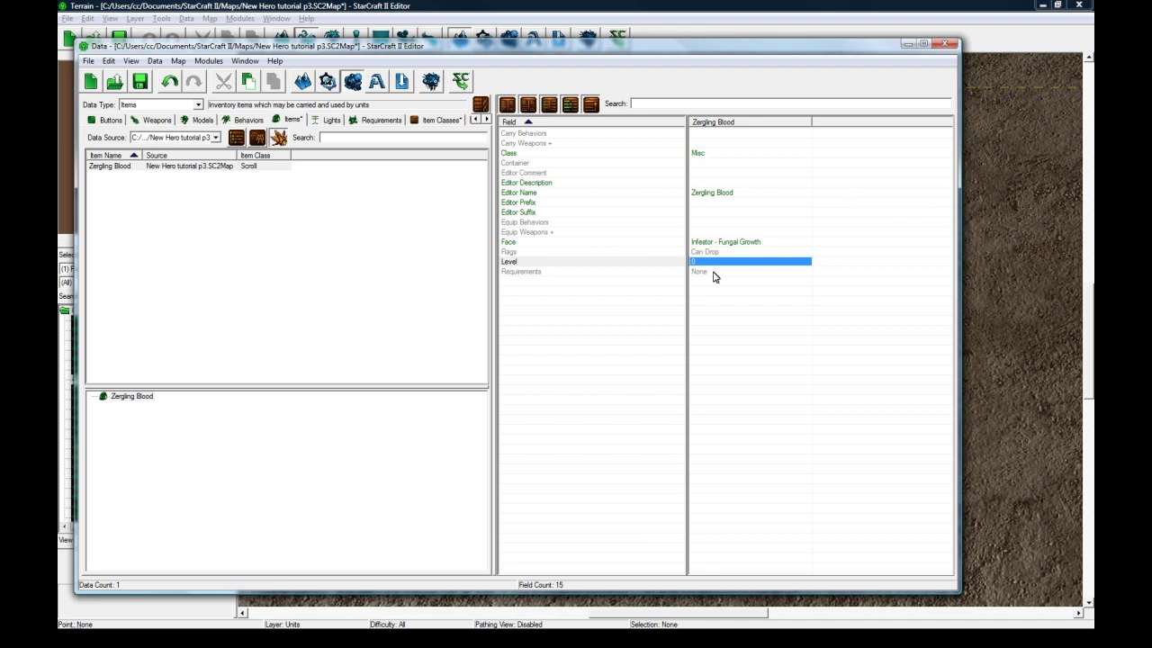
# Step: Duplicate the Zergling Blood item in the items list
pyautogui.click(707, 271)
pyautogui.click(182, 168)
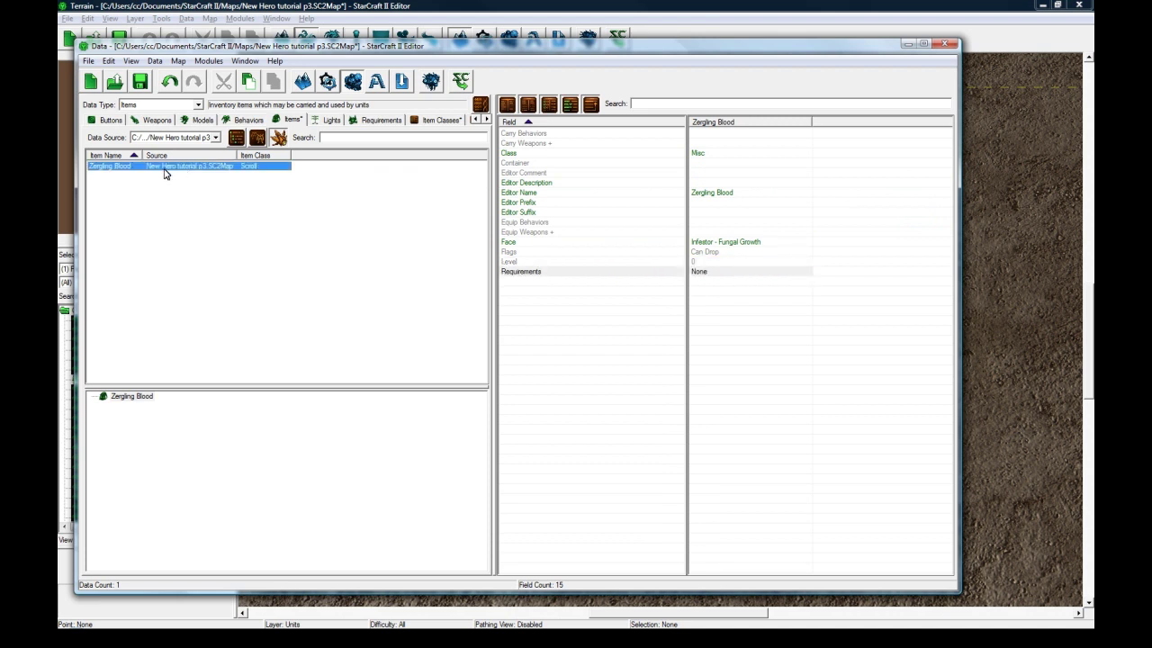
pyautogui.hotkey('ctrl', 'c')
pyautogui.hotkey('ctrl', 'v')
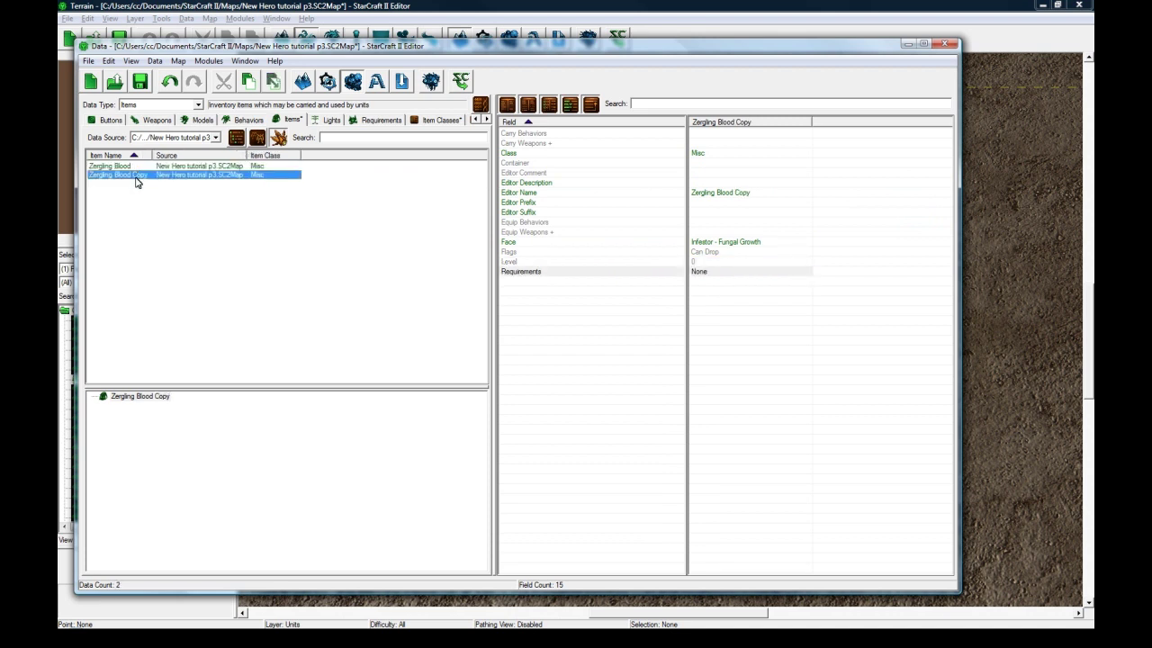
# Step: Rename the copied item Short Staff and give it the suggested ID ShortStaff, keeping its Generic item type
pyautogui.doubleClick(146, 175)
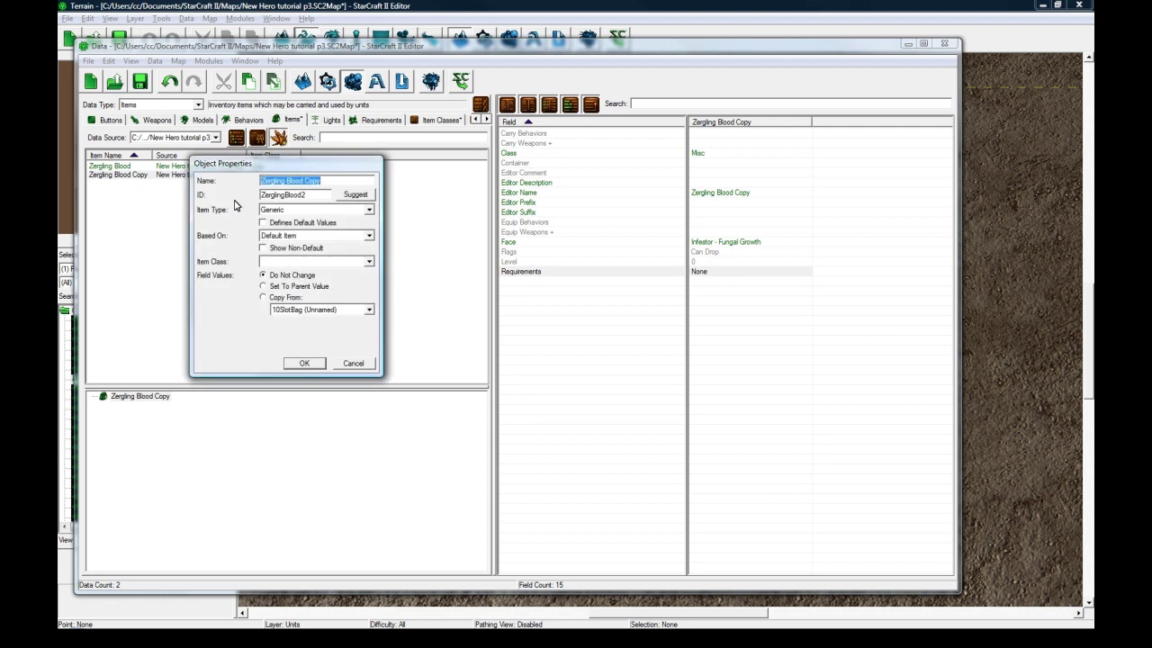
pyautogui.write('Short Staf')
pyautogui.click(355, 195)
pyautogui.click(311, 210)
pyautogui.click(306, 221)
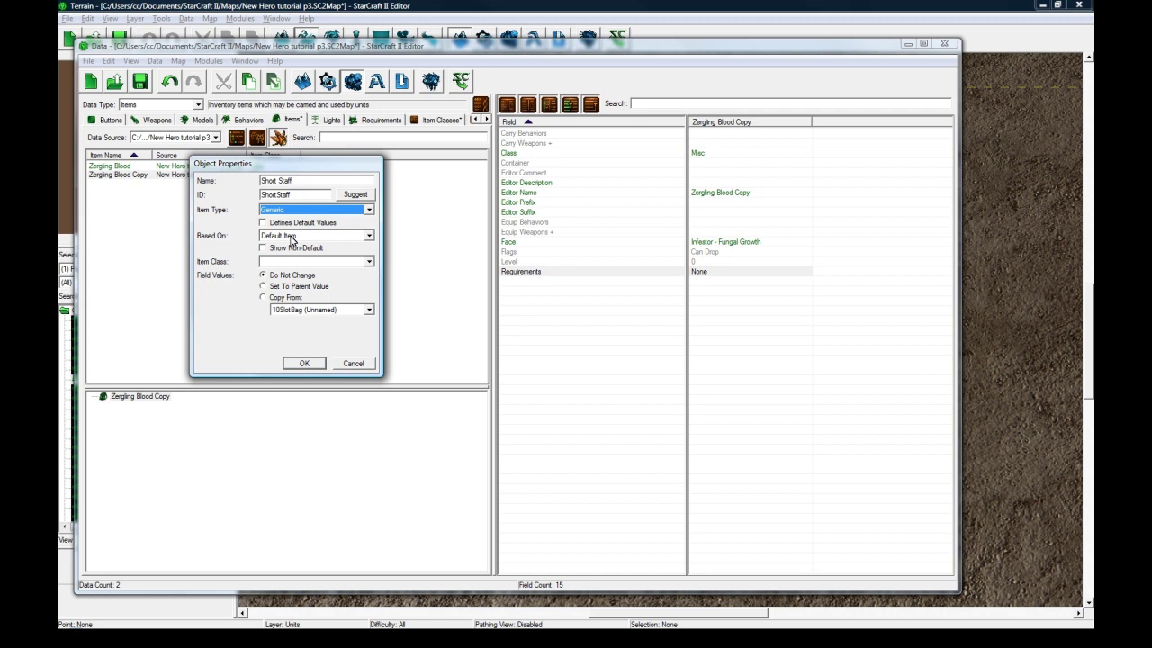
pyautogui.click(303, 363)
pyautogui.click(315, 261)
pyautogui.click(317, 270)
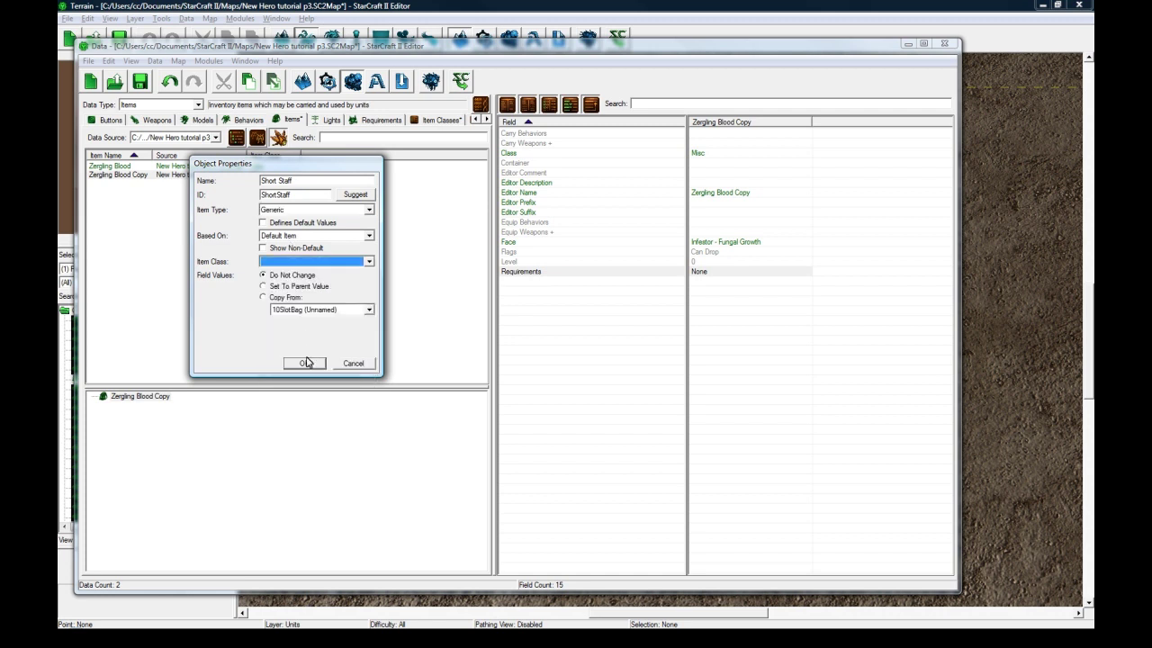
pyautogui.click(304, 363)
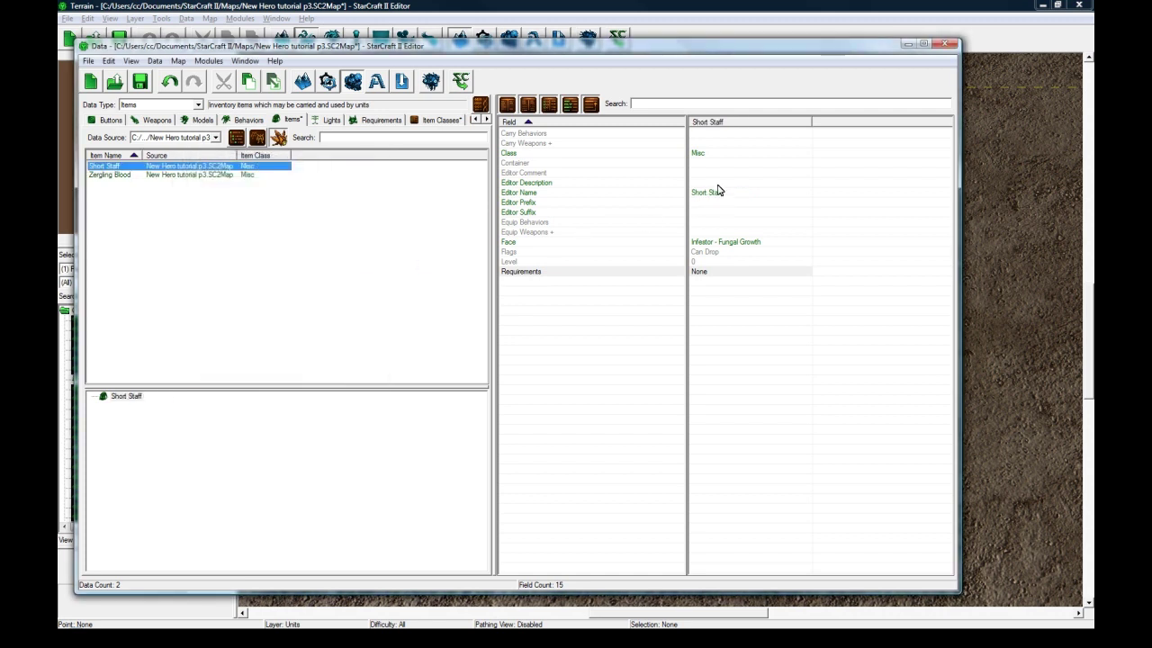
# Step: Set the Face field of the Short Staff item to Hail of Lead
pyautogui.doubleClick(709, 245)
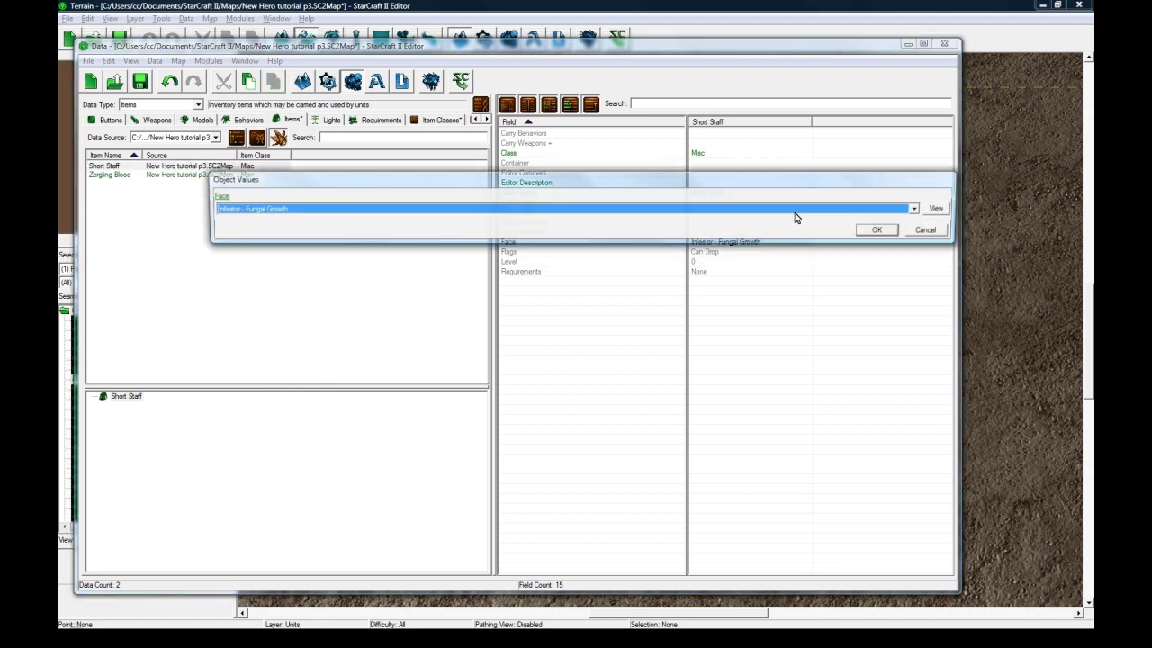
pyautogui.click(901, 212)
pyautogui.scroll(8, 650, 347)
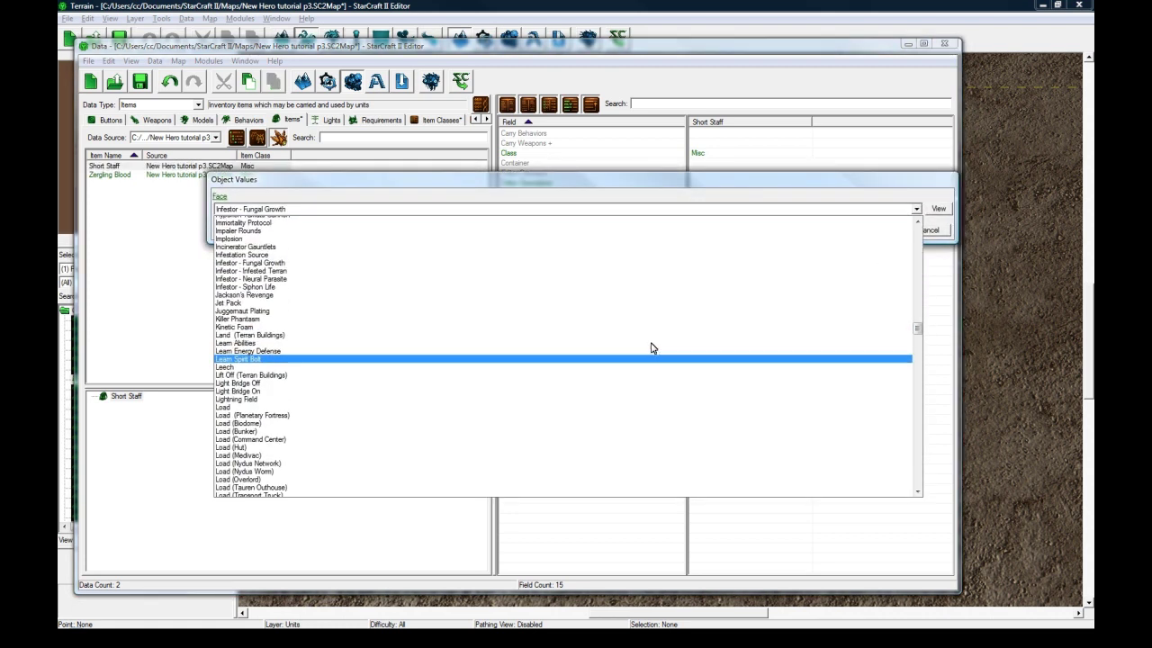
pyautogui.scroll(10, 476, 322)
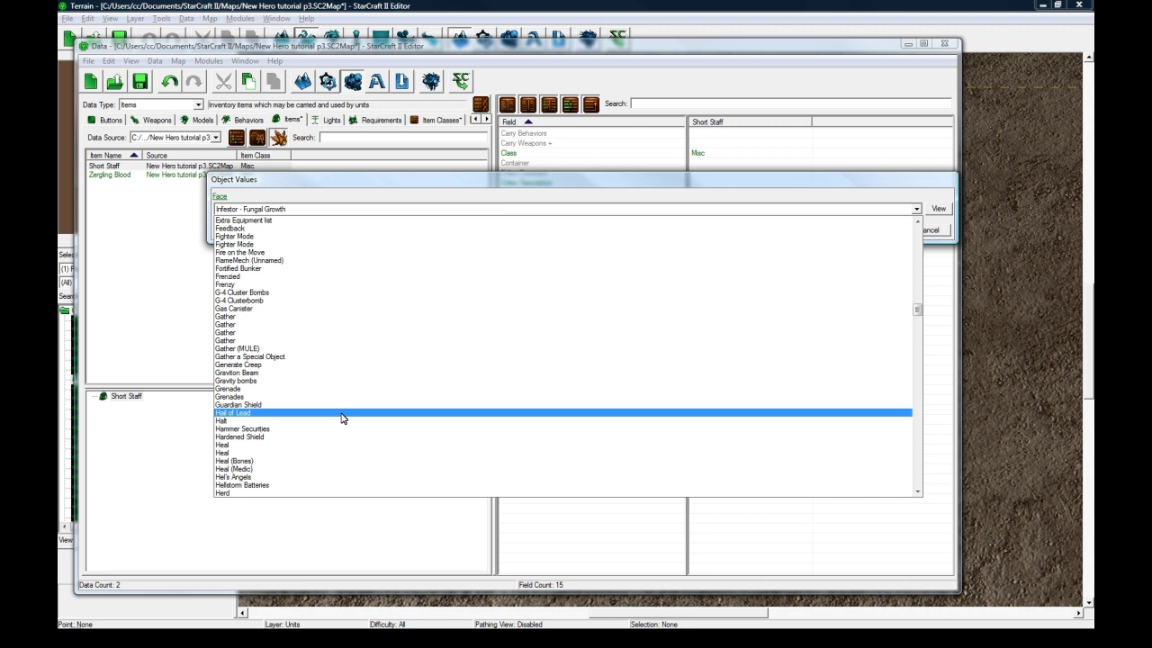
pyautogui.click(342, 413)
pyautogui.click(879, 230)
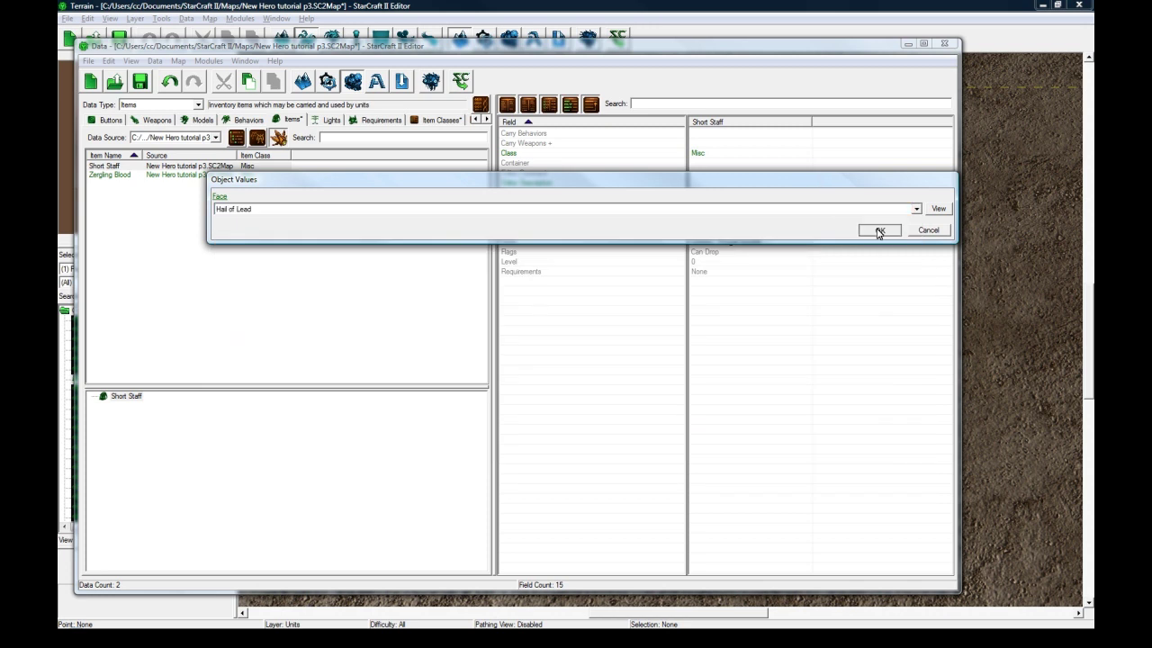
# Step: Set the Class field of the Short Staff item to Weapon
pyautogui.click(730, 251)
pyautogui.click(723, 261)
pyautogui.click(719, 242)
pyautogui.click(717, 233)
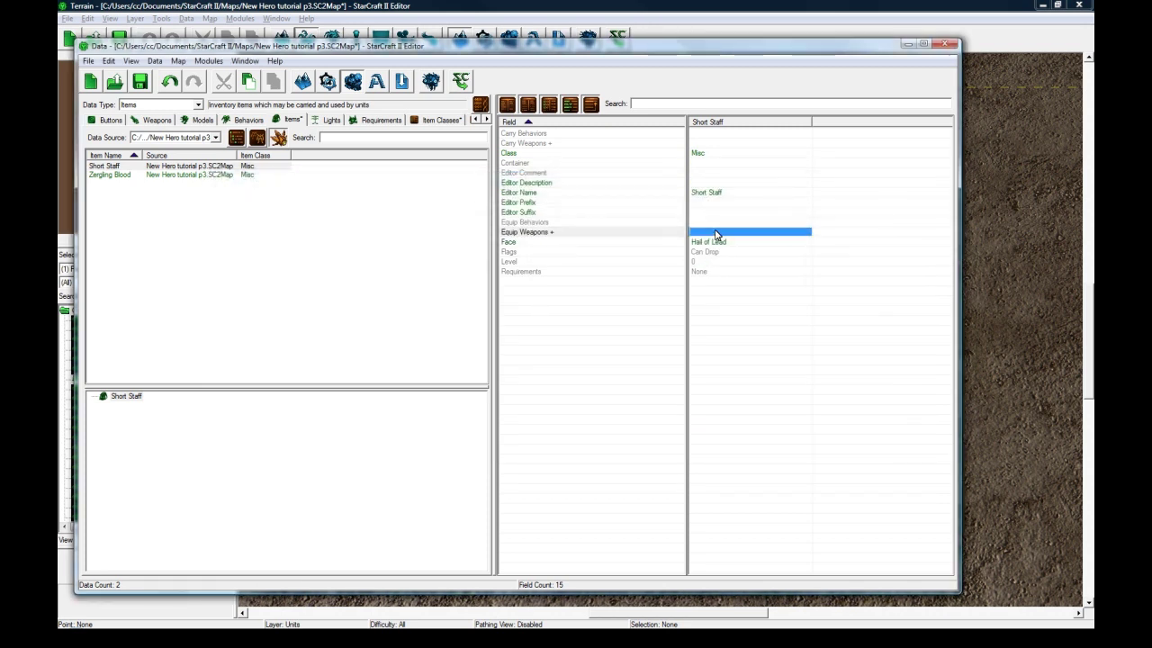
pyautogui.click(718, 212)
pyautogui.click(717, 184)
pyautogui.doubleClick(706, 154)
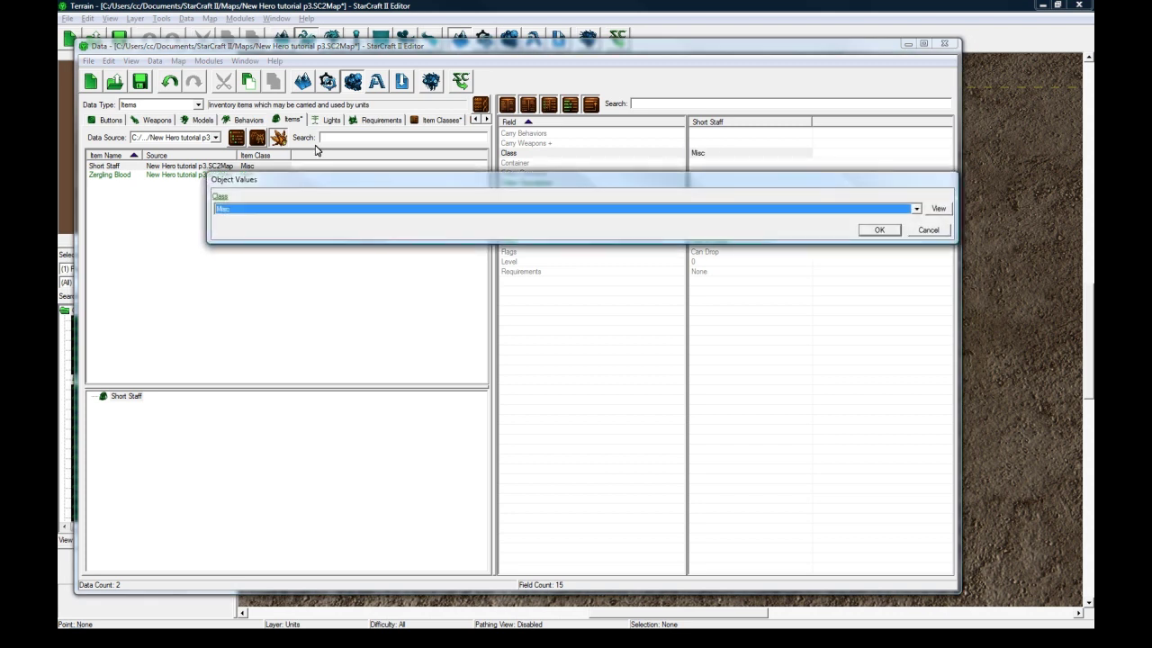
pyautogui.click(311, 209)
pyautogui.click(249, 487)
pyautogui.click(874, 227)
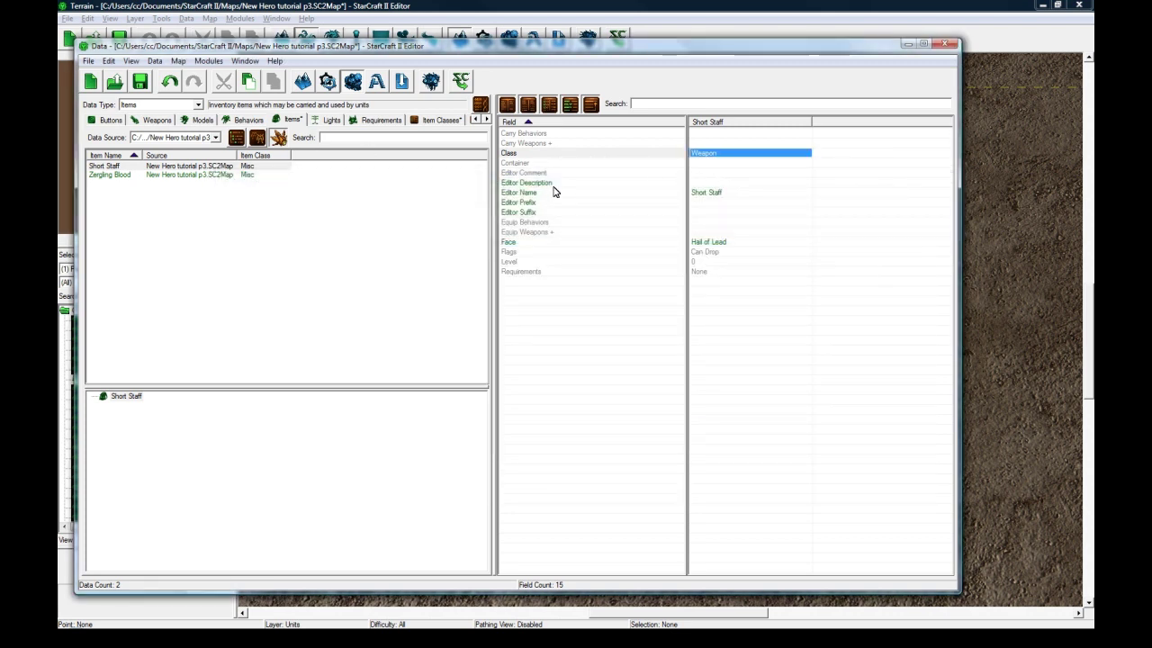
# Step: Remove the Karass - Psi Discharge weapon from the Karass unit's Combat - Weapons field in the Units data
pyautogui.click(551, 232)
pyautogui.click(714, 233)
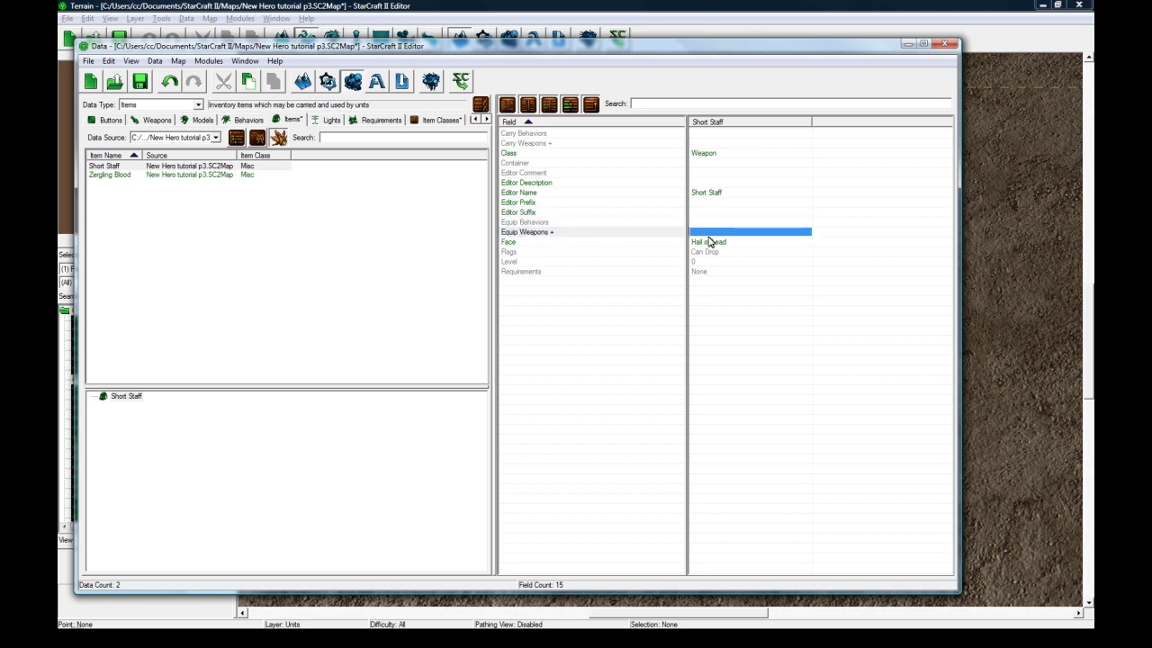
pyautogui.click(149, 105)
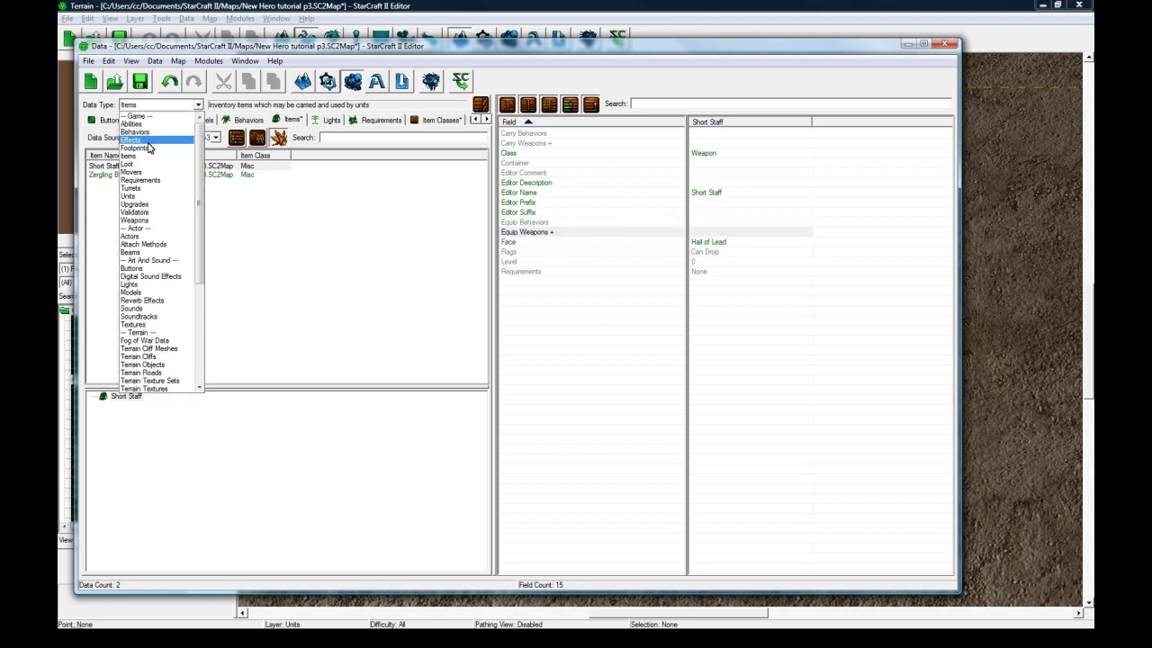
pyautogui.click(130, 195)
pyautogui.click(135, 175)
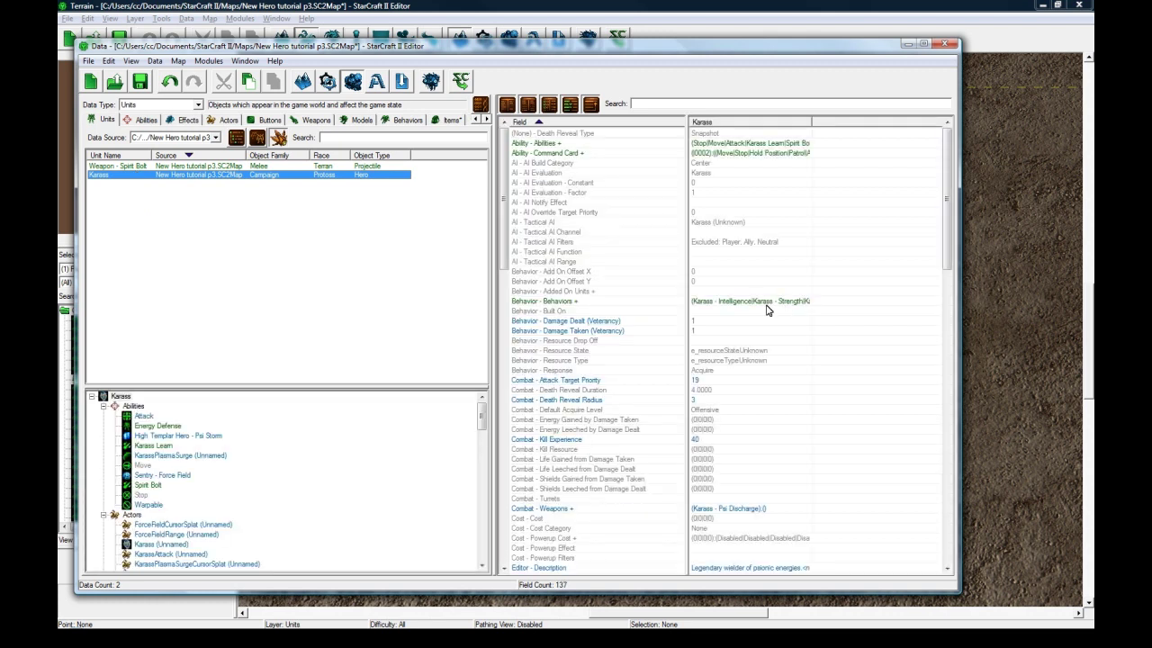
pyautogui.click(767, 309)
pyautogui.scroll(-3, 747, 367)
pyautogui.doubleClick(726, 423)
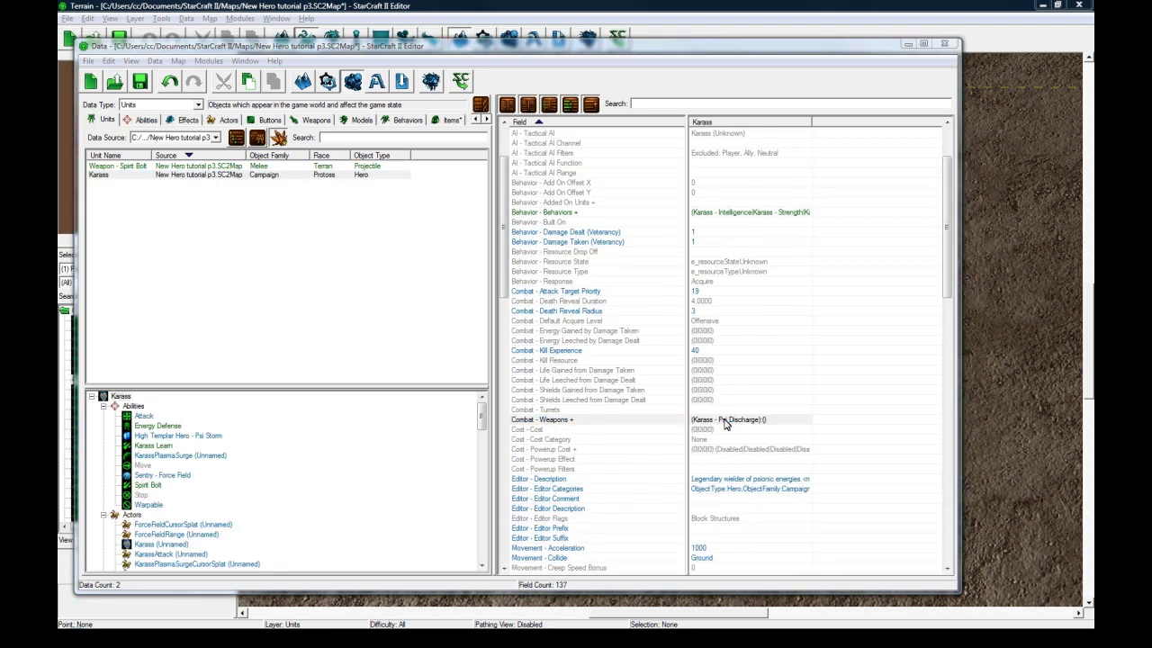
pyautogui.click(360, 224)
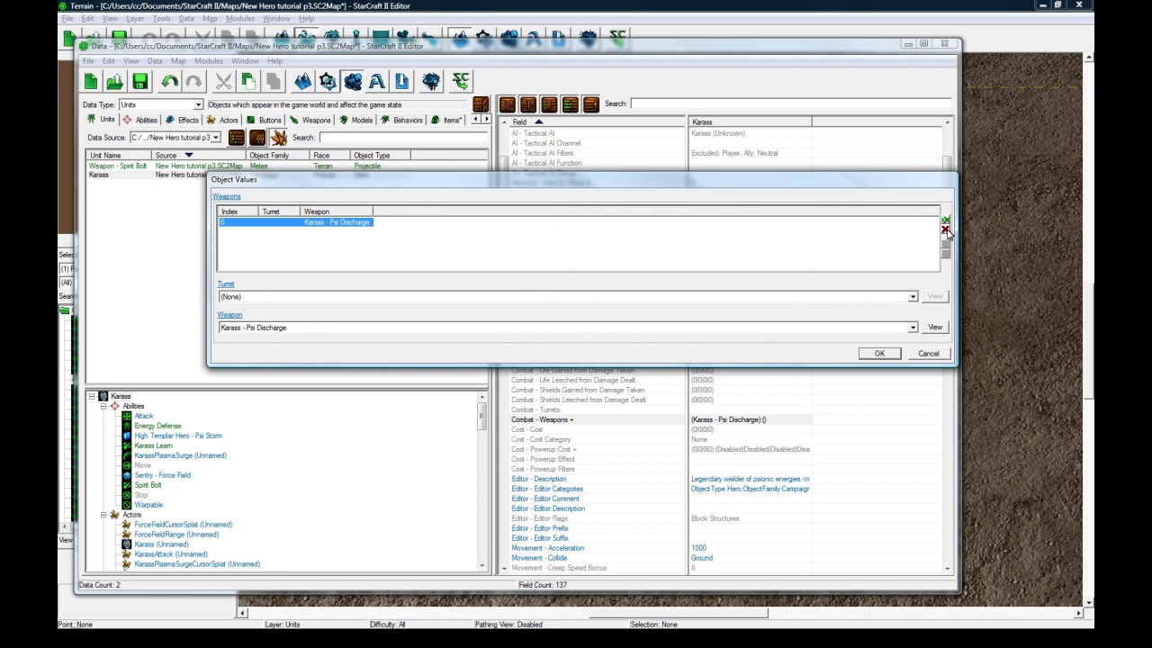
pyautogui.click(945, 230)
pyautogui.click(879, 352)
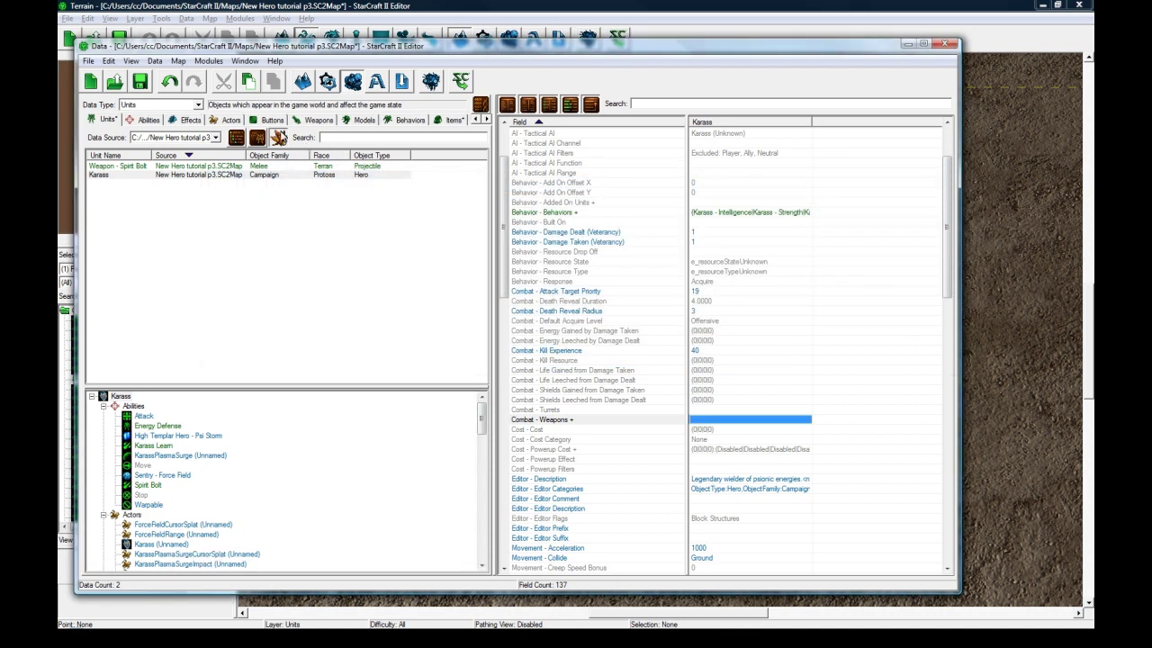
# Step: Add the Karass - Psi Discharge weapon to the Equip Weapons field of the Short Staff item in the Items data
pyautogui.click(444, 120)
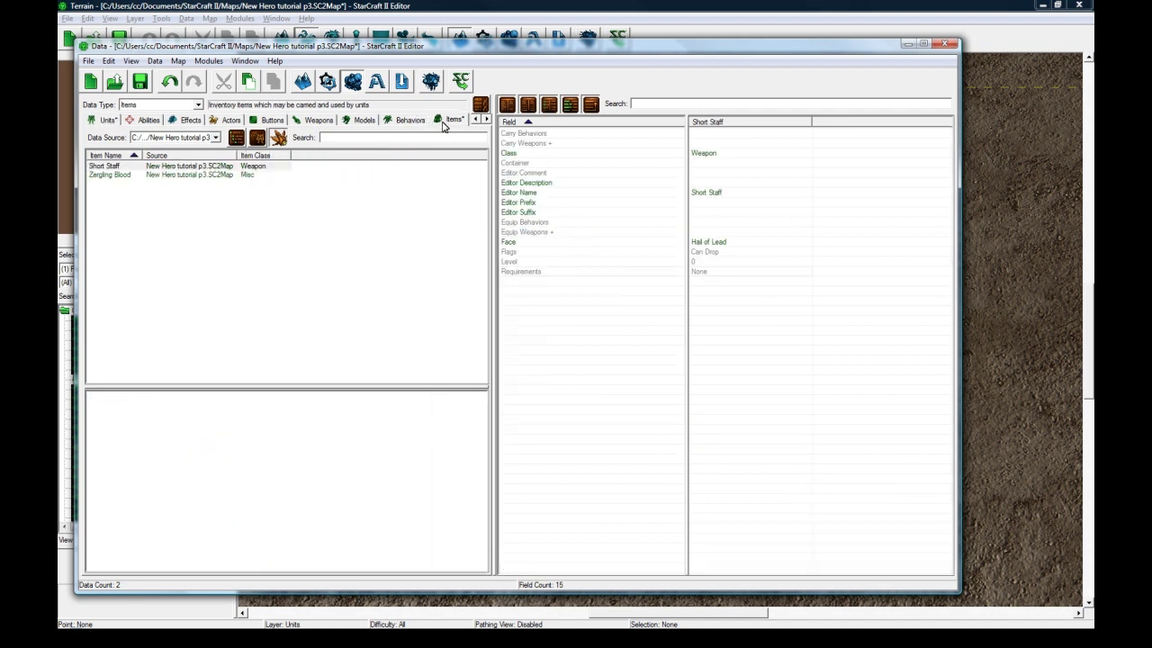
pyautogui.click(138, 166)
pyautogui.click(719, 243)
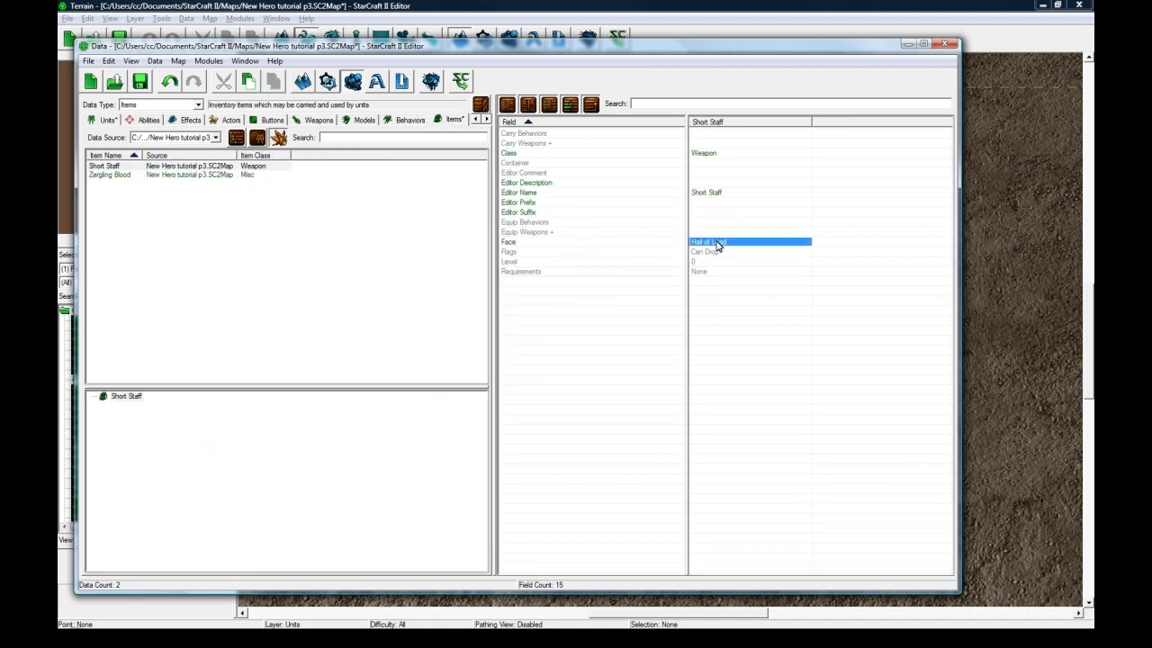
pyautogui.click(726, 221)
pyautogui.click(720, 233)
pyautogui.doubleClick(719, 235)
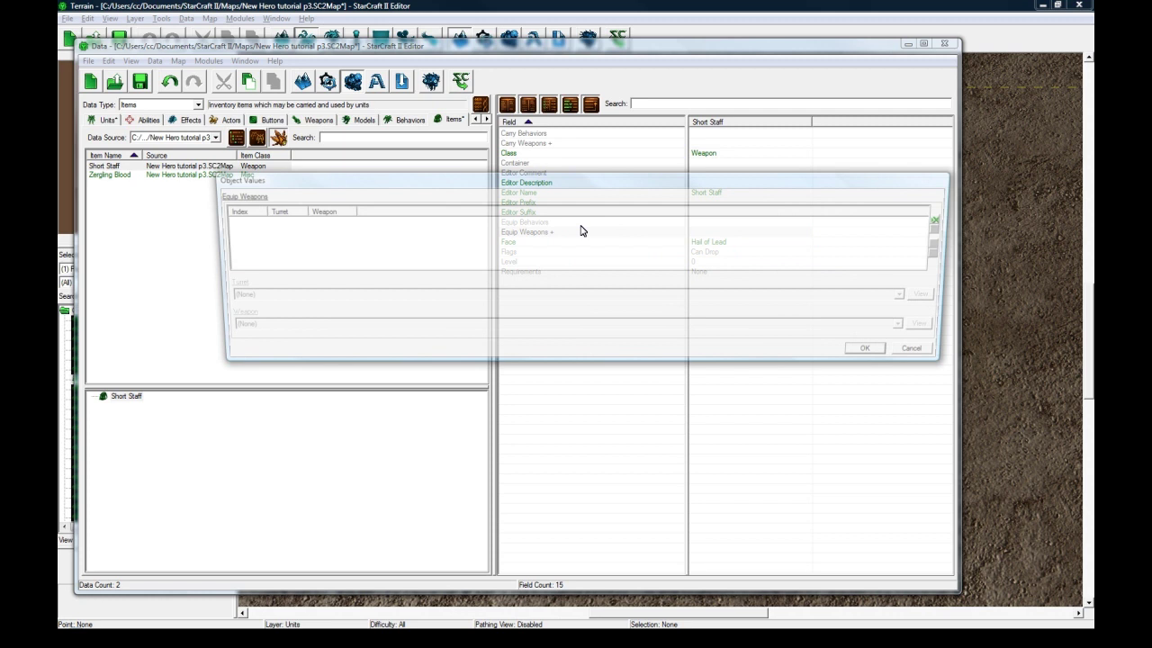
pyautogui.rightClick(416, 245)
pyautogui.click(441, 251)
pyautogui.click(256, 326)
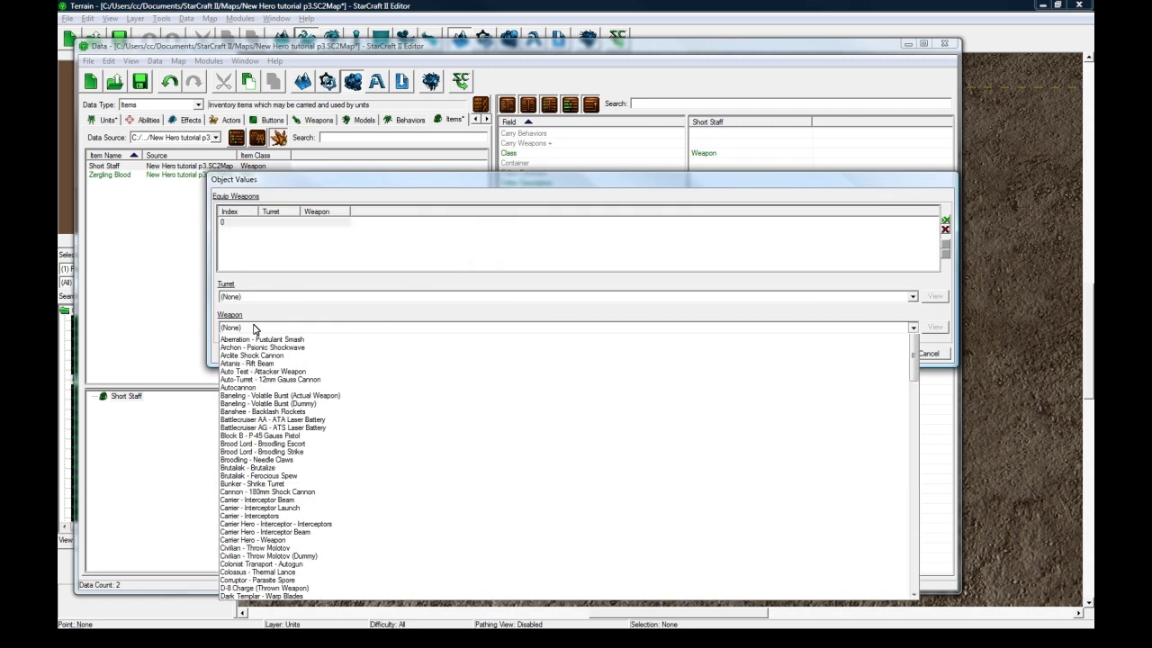
pyautogui.scroll(-10, 299, 468)
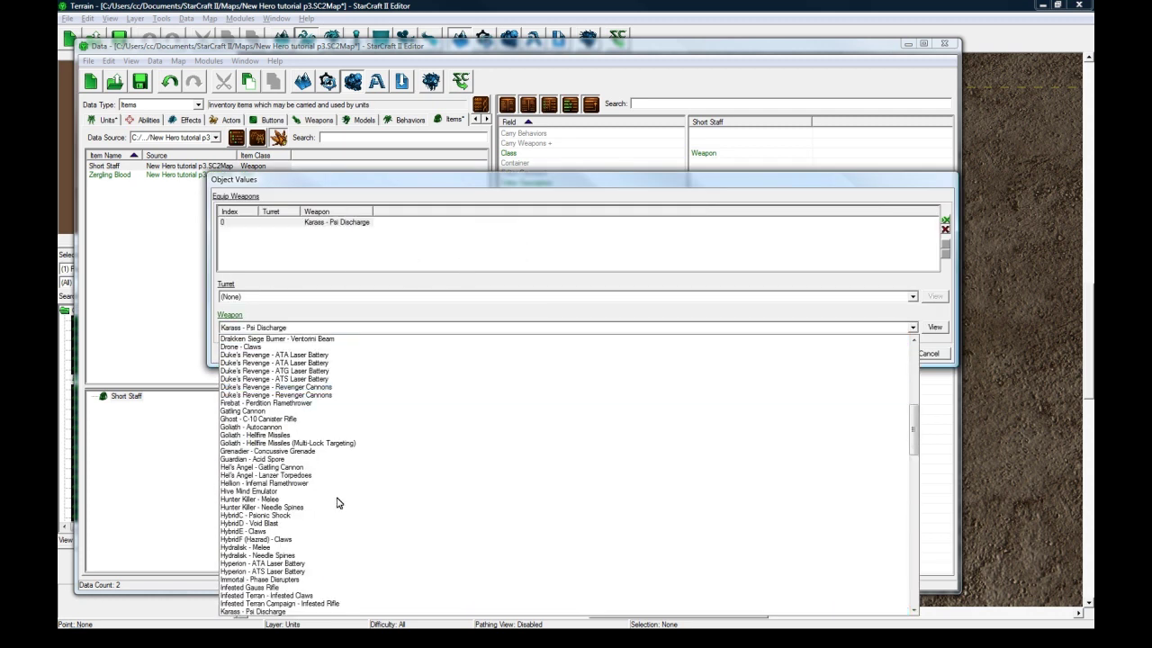
pyautogui.click(301, 563)
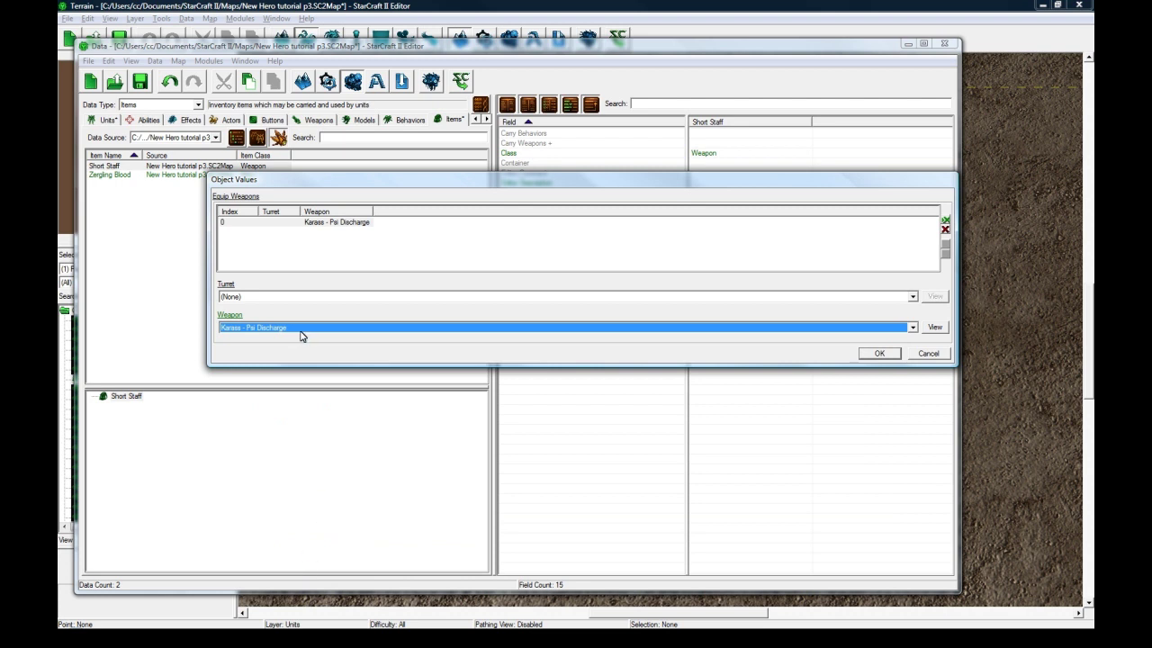
pyautogui.click(878, 352)
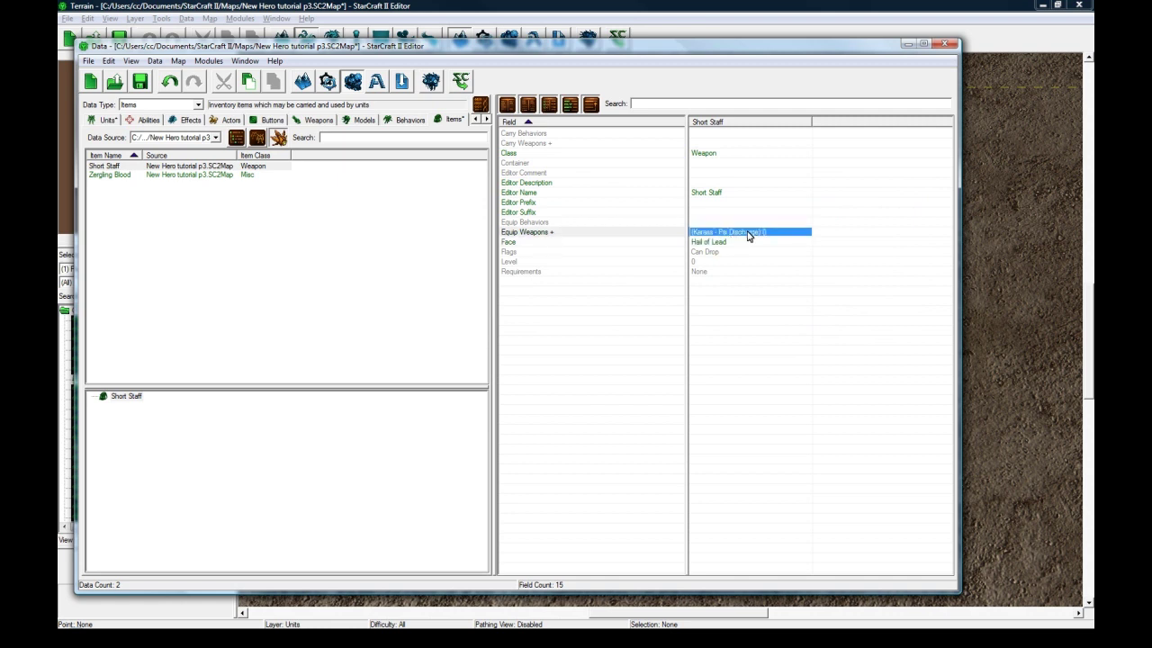
pyautogui.click(178, 169)
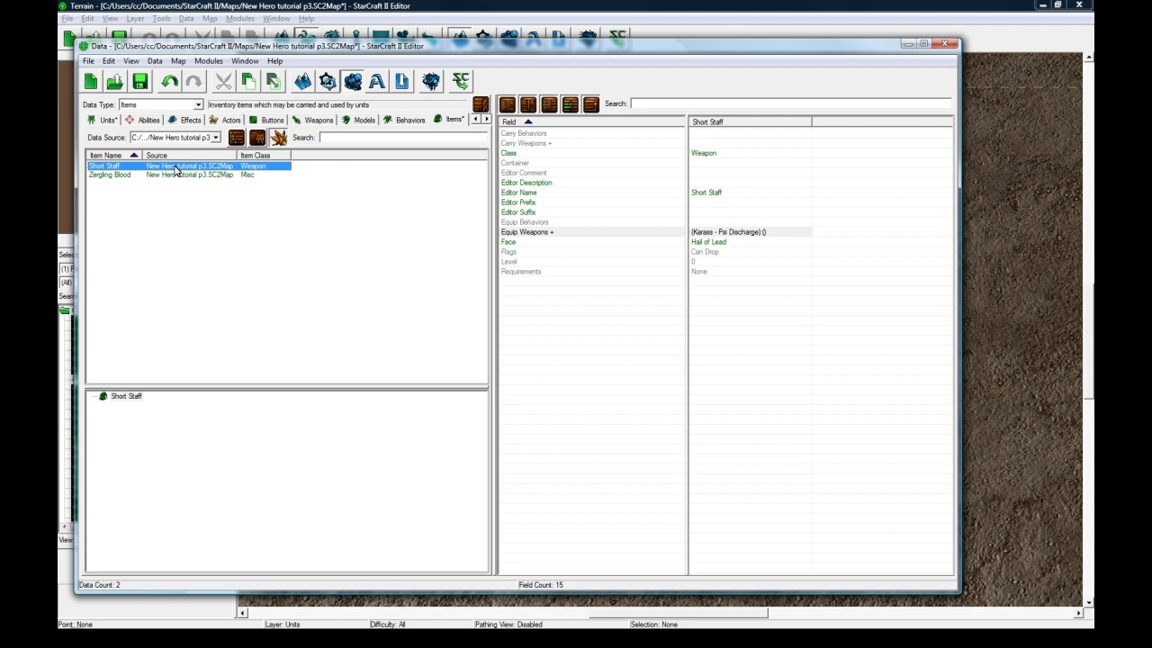
pyautogui.click(723, 233)
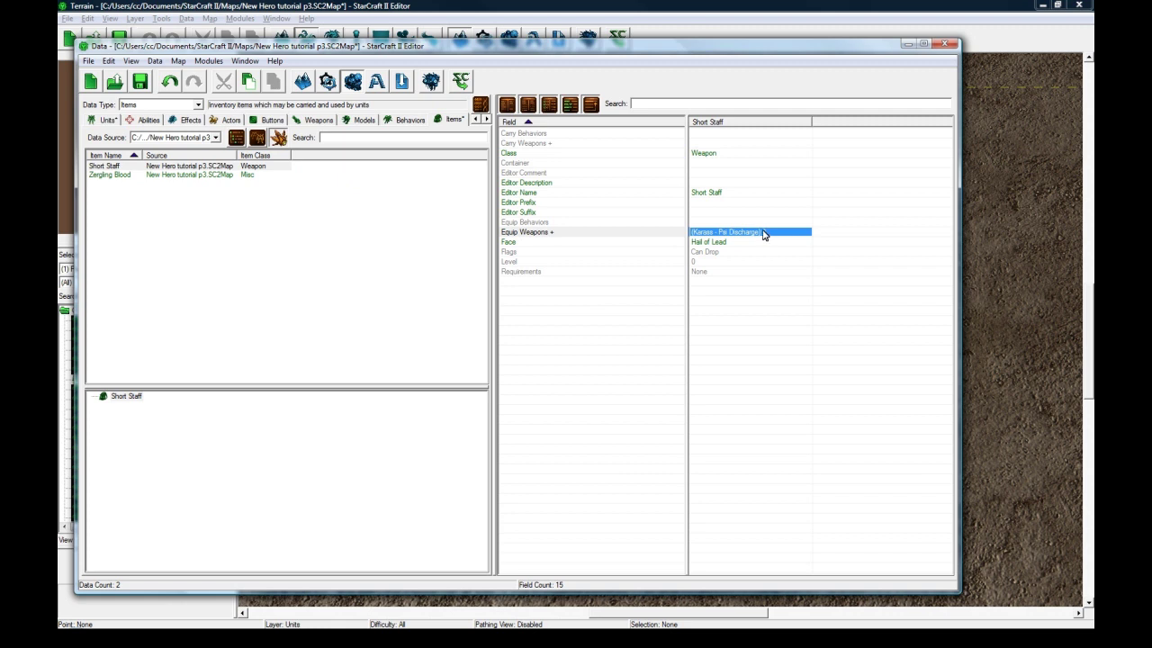
pyautogui.click(176, 167)
pyautogui.click(718, 192)
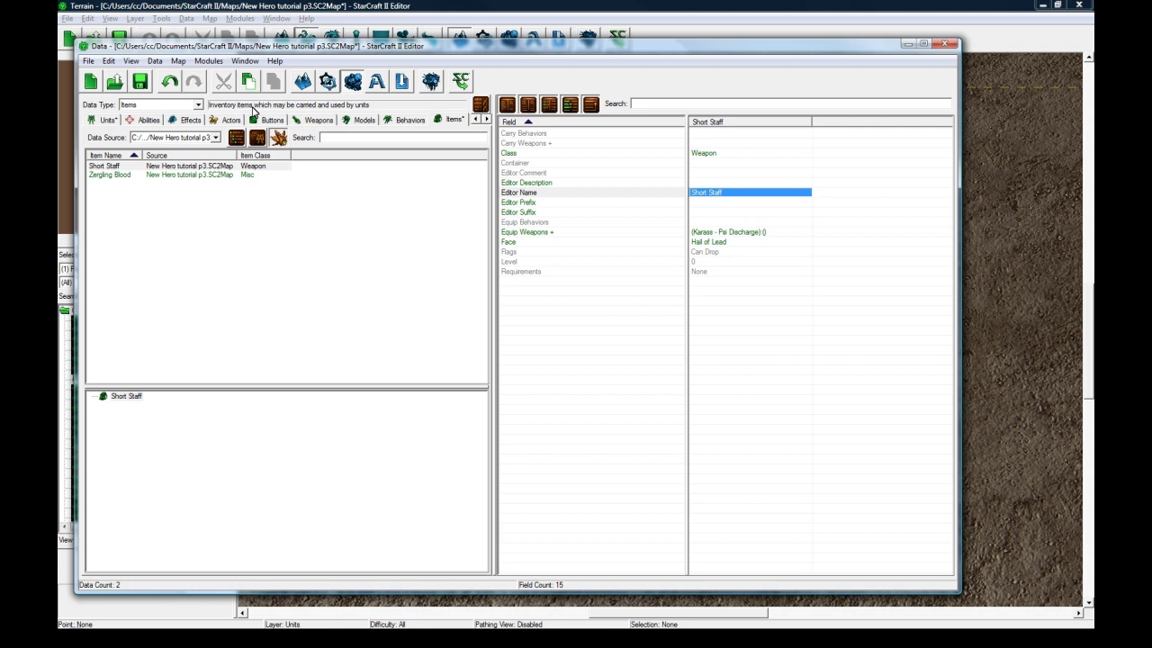
# Step: Show units from all data sources in the Units data and filter the list by "item"
pyautogui.click(108, 121)
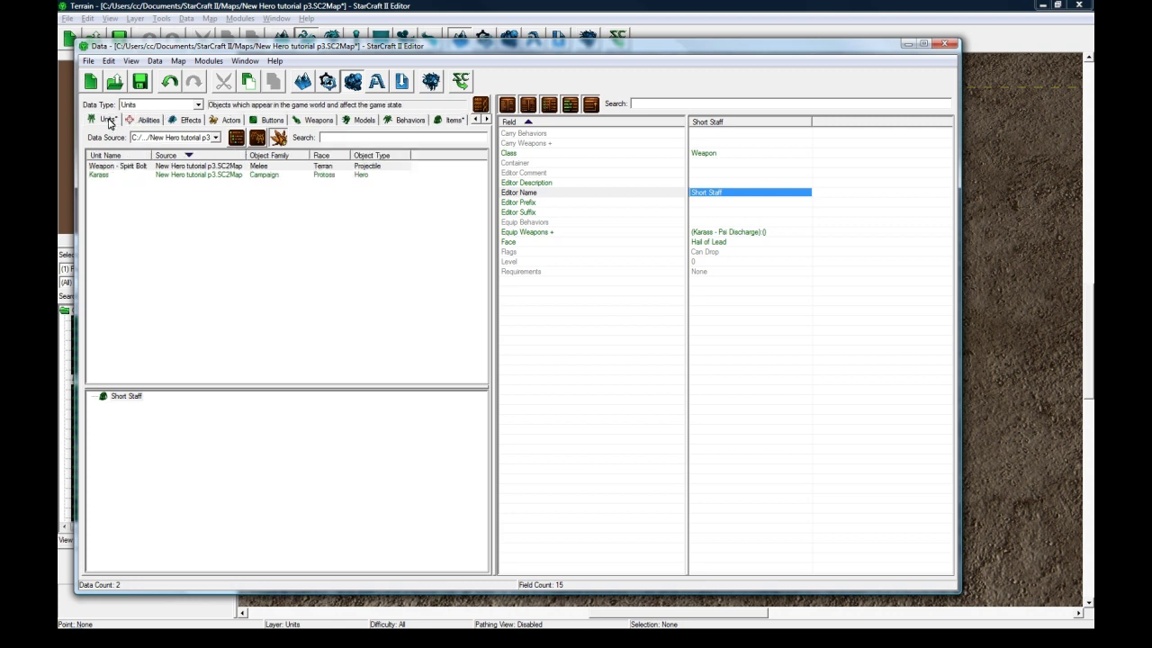
pyautogui.click(195, 137)
pyautogui.click(163, 145)
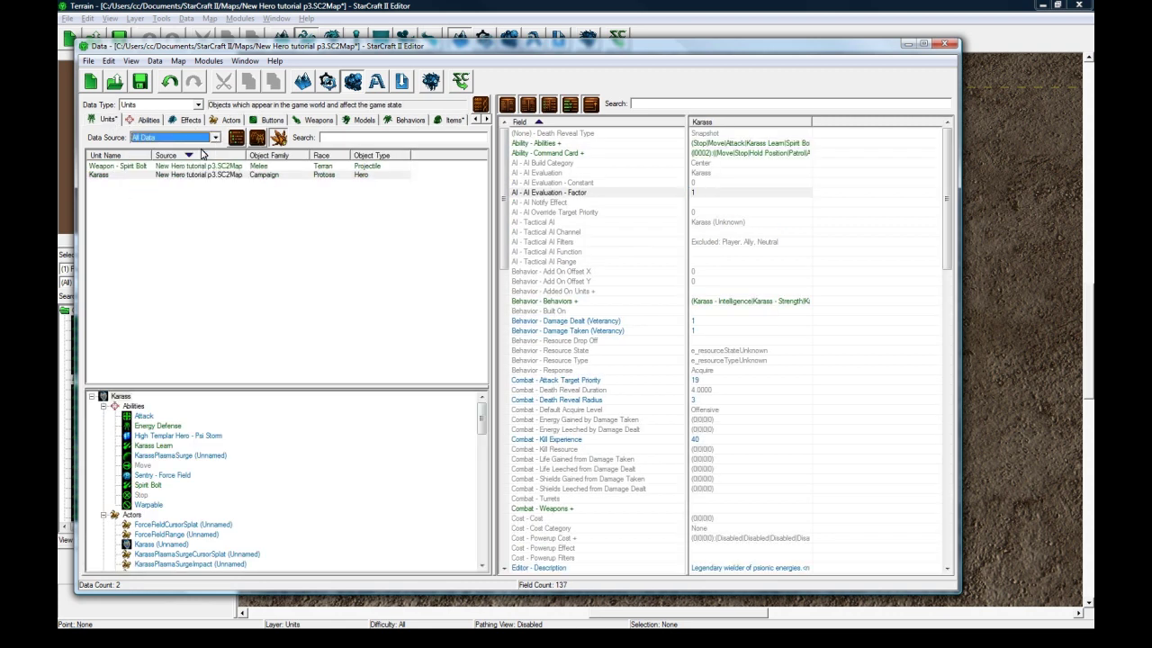
pyautogui.click(383, 136)
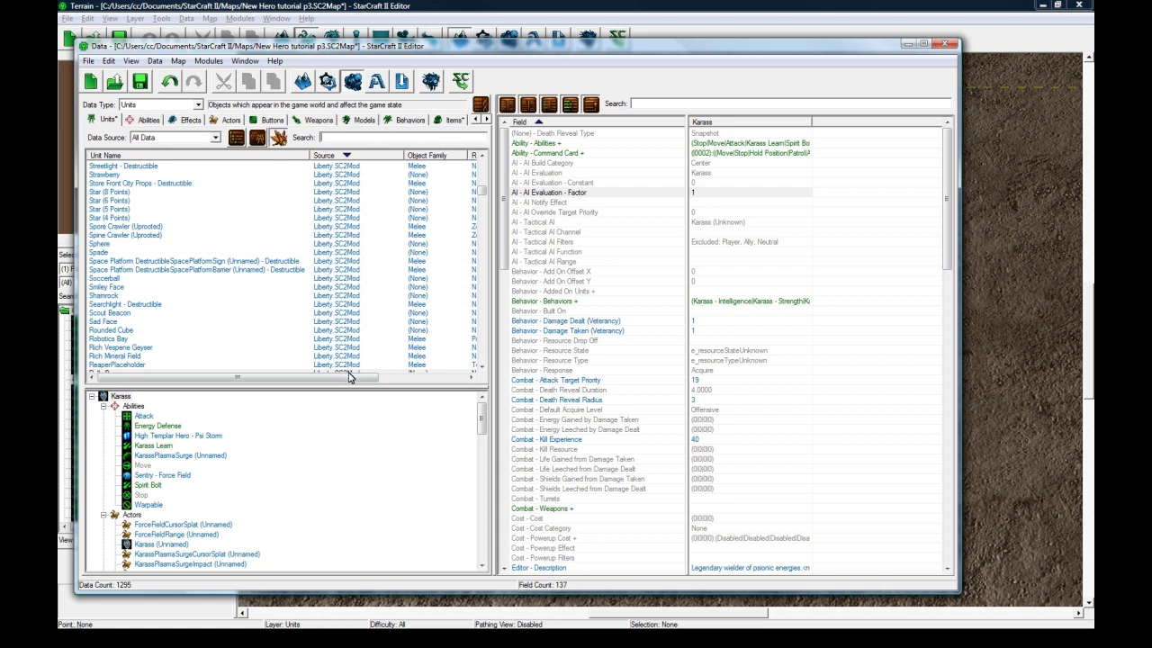
pyautogui.moveTo(352, 376)
pyautogui.mouseDown()
pyautogui.moveTo(446, 376)
pyautogui.moveTo(353, 376)
pyautogui.mouseUp()
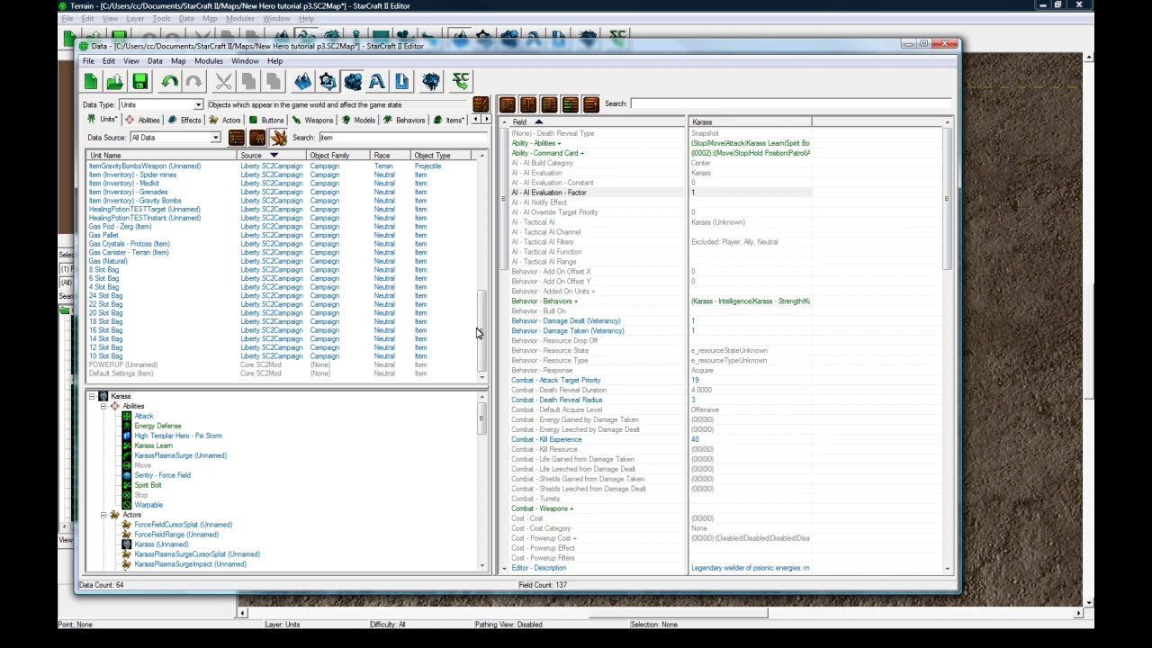
pyautogui.scroll(1, 483, 335)
pyautogui.moveTo(482, 336)
pyautogui.mouseDown()
pyautogui.moveTo(478, 208)
pyautogui.moveTo(477, 340)
pyautogui.mouseUp()
# Step: Duplicate the Gas Pallet unit together with its Gas Pallet actor, leaving all other related objects linked
pyautogui.click(116, 236)
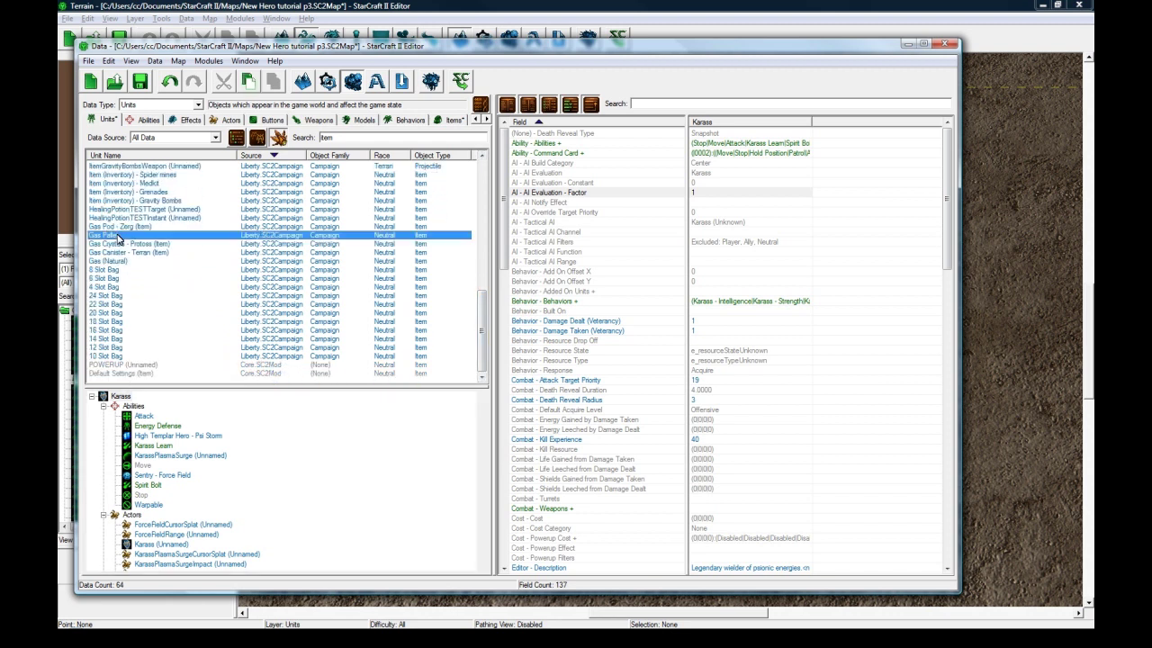
pyautogui.rightClick(116, 236)
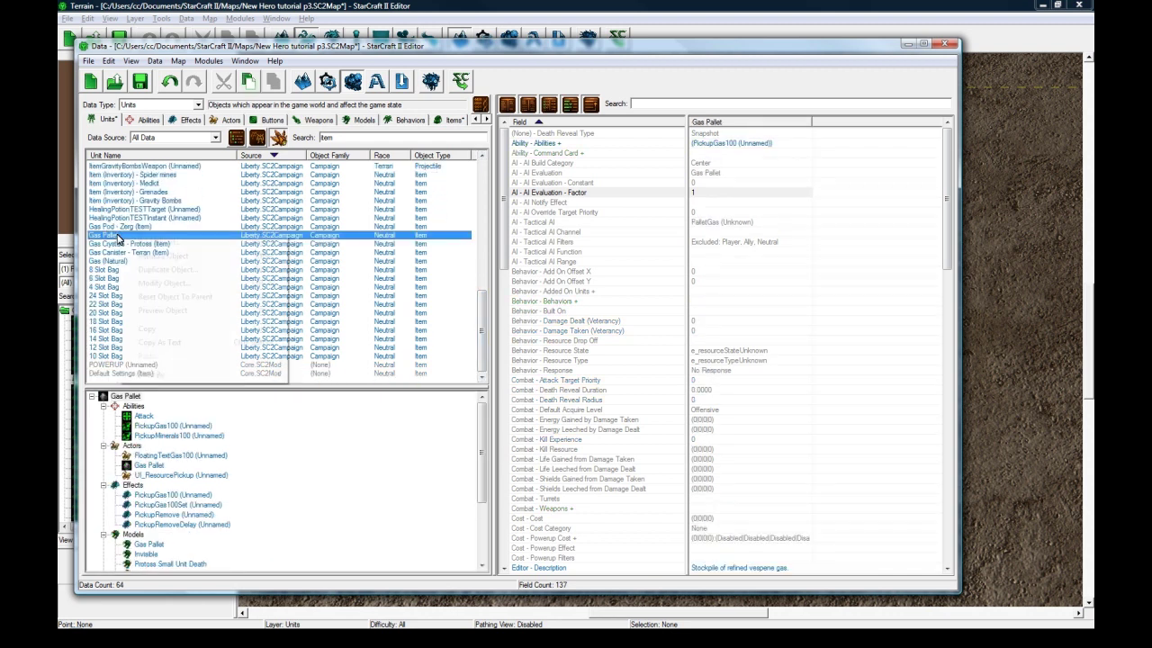
pyautogui.click(140, 277)
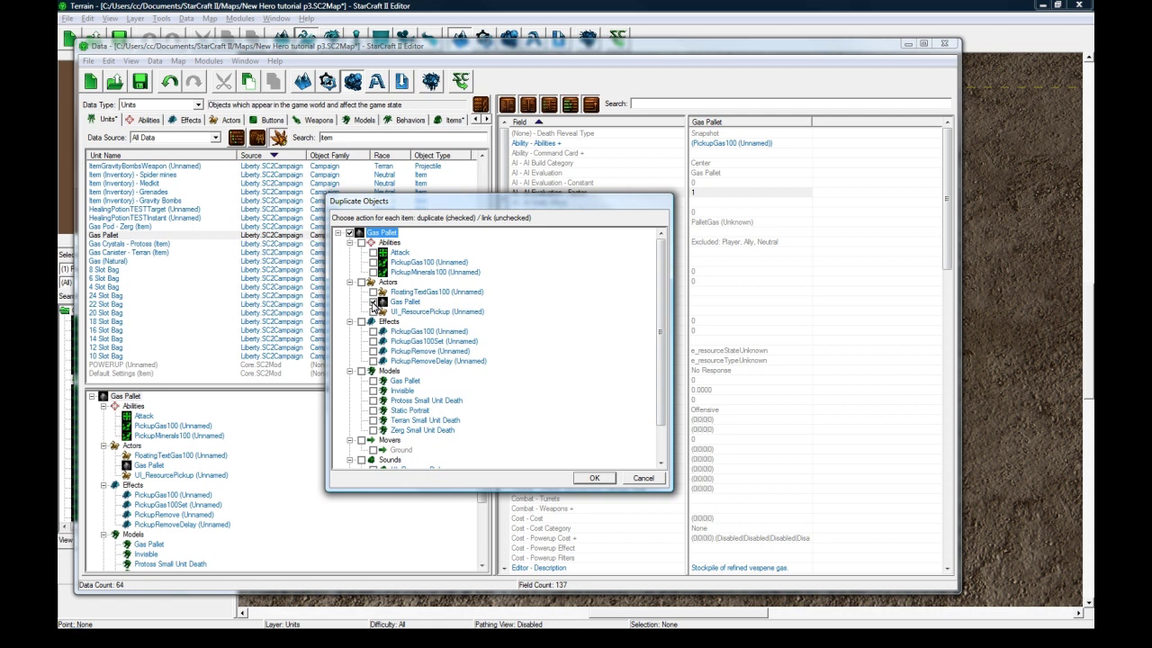
pyautogui.click(402, 302)
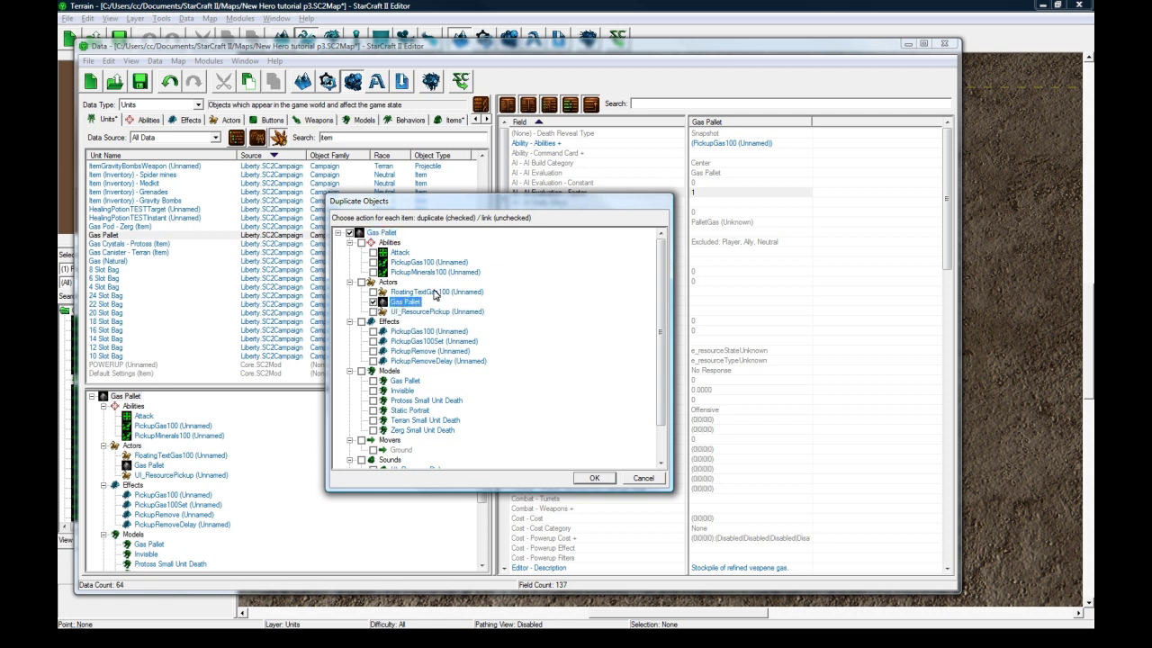
pyautogui.scroll(-1, 464, 317)
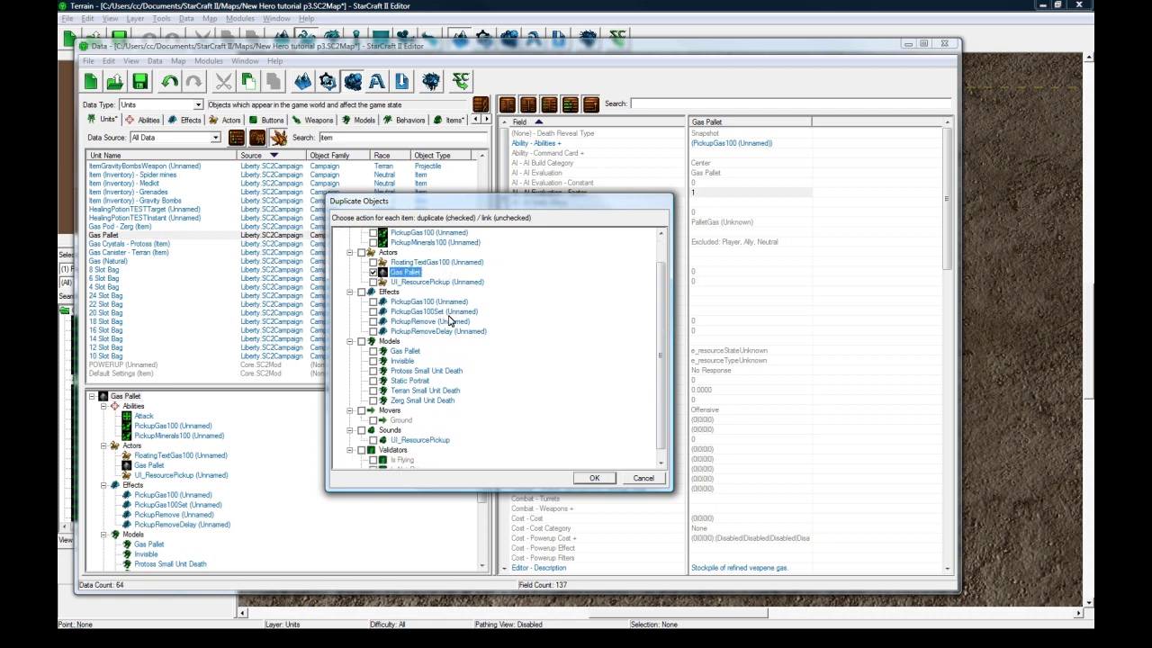
pyautogui.scroll(-1, 430, 329)
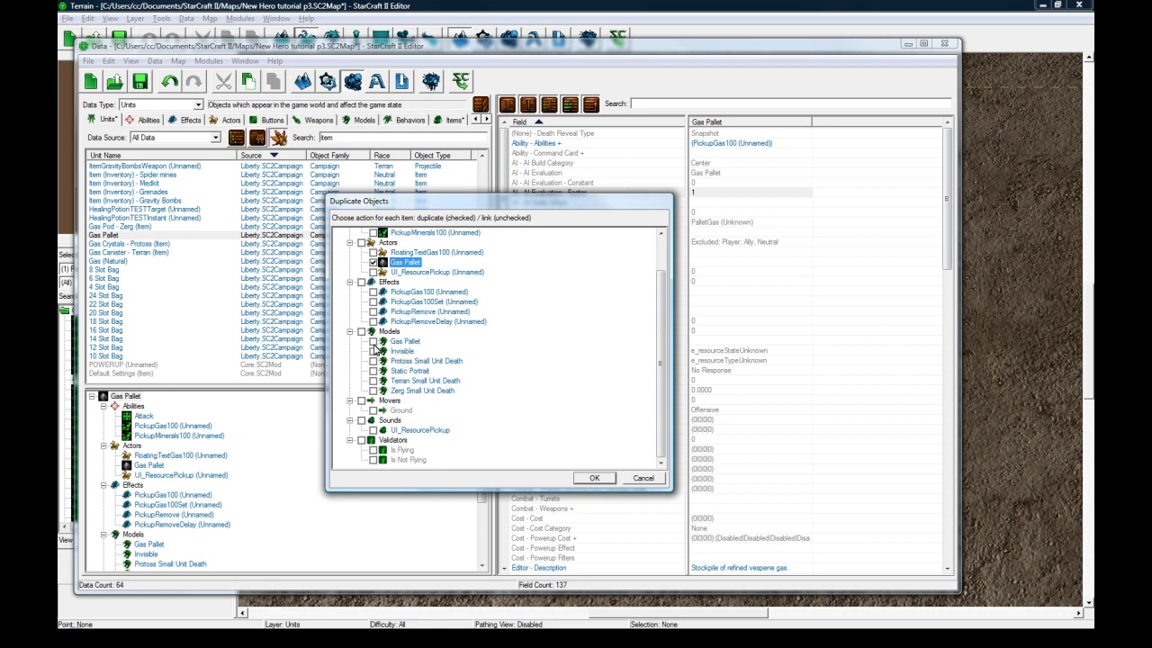
pyautogui.click(593, 478)
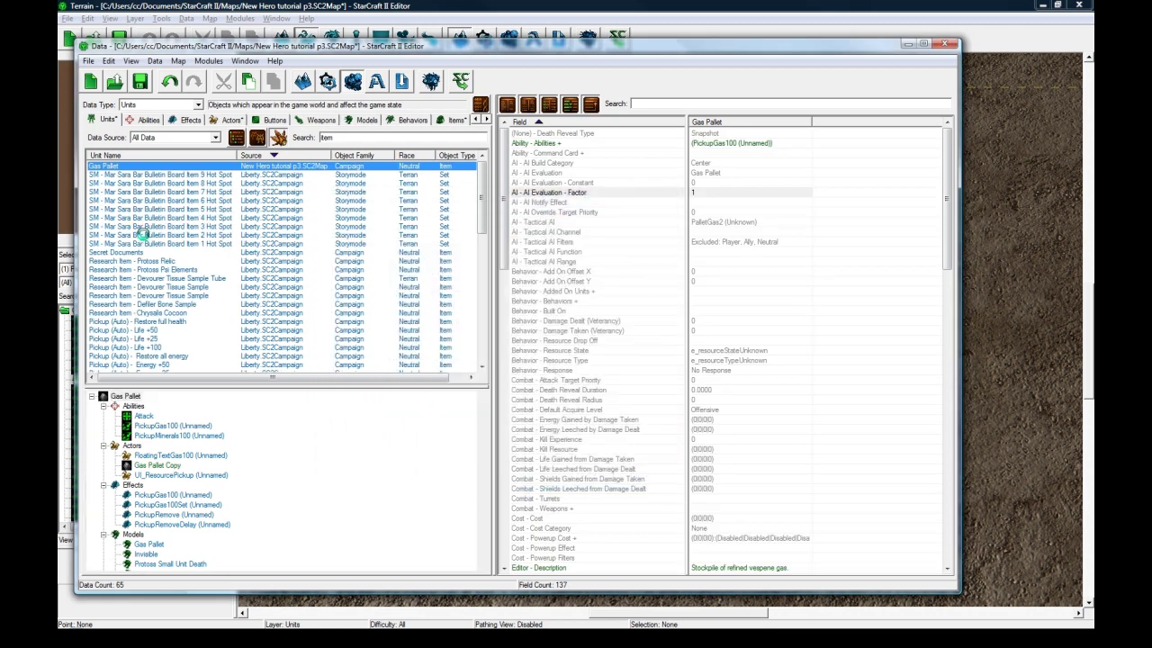
# Step: Rename the duplicated Gas Pallet unit Short Staff and give it the suggested ID ShortStaff
pyautogui.doubleClick(119, 167)
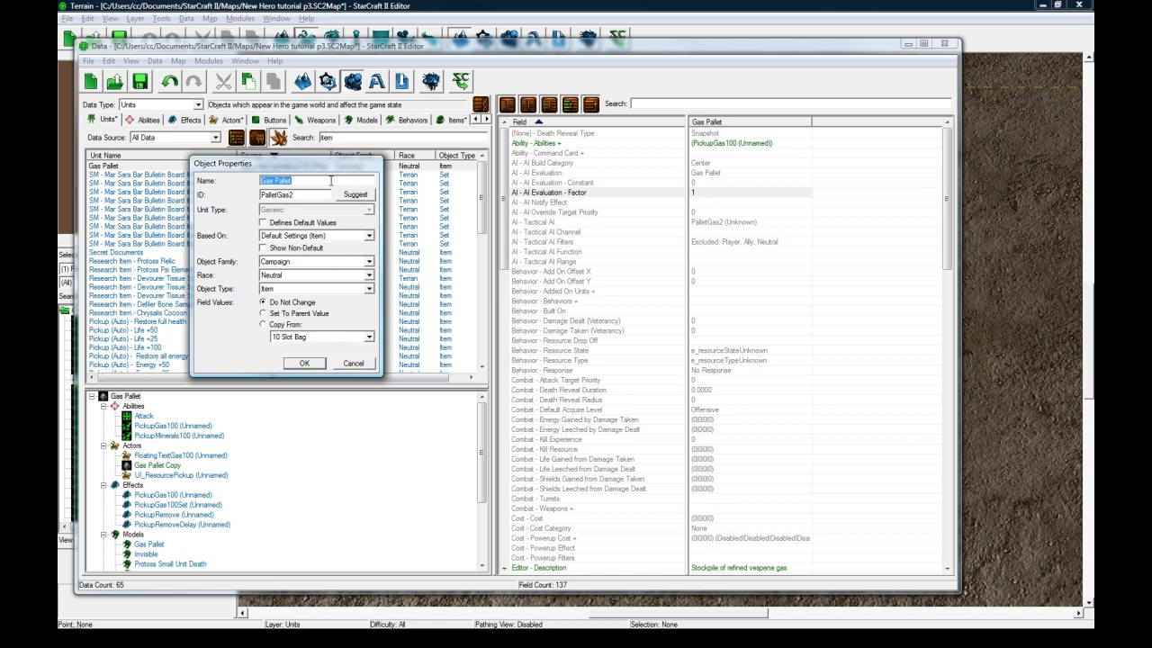
pyautogui.write('Short Staff')
pyautogui.click(356, 194)
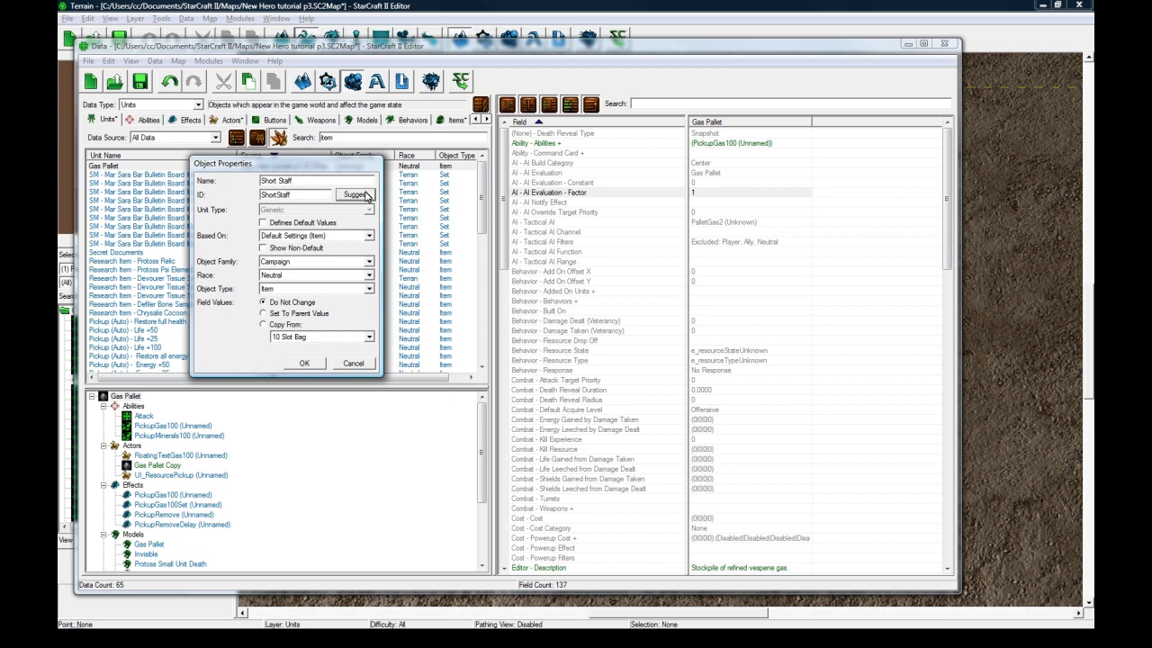
pyautogui.click(303, 363)
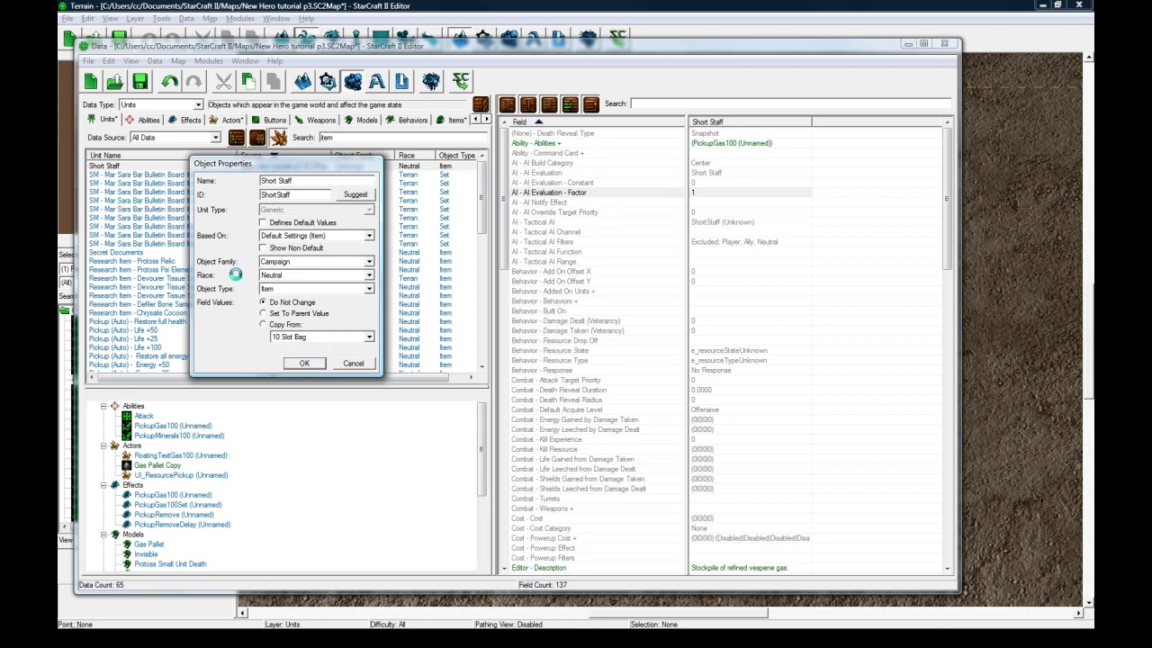
# Step: Remove the PickupGas100 ability from the Short Staff unit's Ability - Abilities field
pyautogui.click(747, 143)
pyautogui.doubleClick(747, 143)
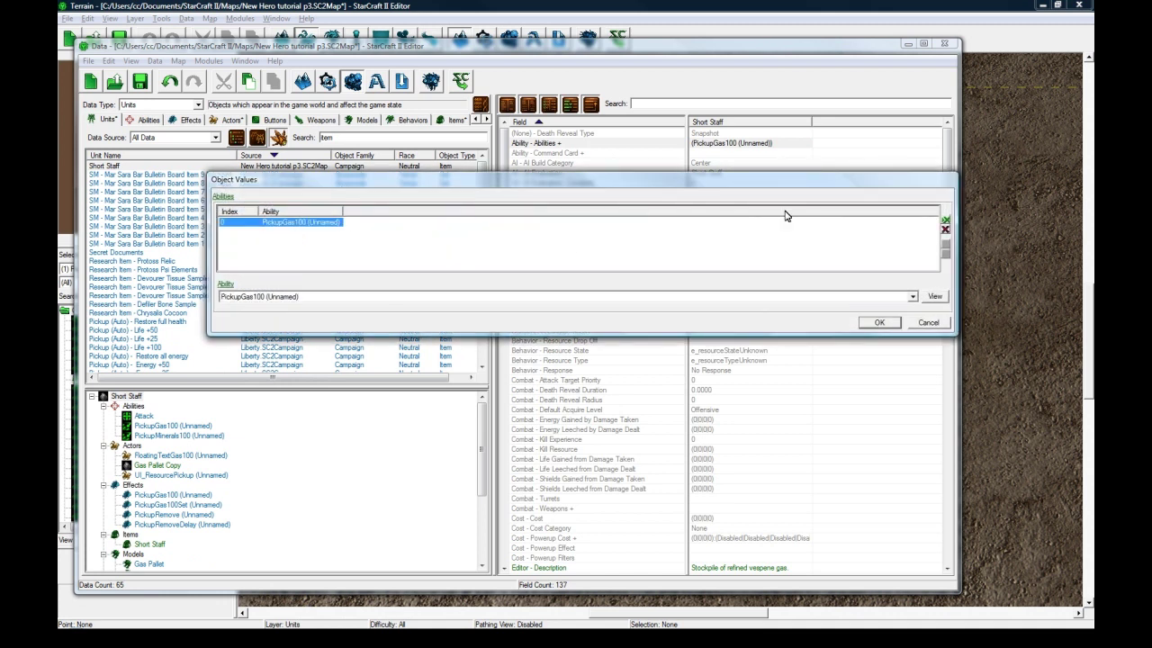
pyautogui.click(945, 229)
pyautogui.click(881, 322)
# Step: Clear the text in the Short Staff unit's Editor - Description field
pyautogui.click(750, 303)
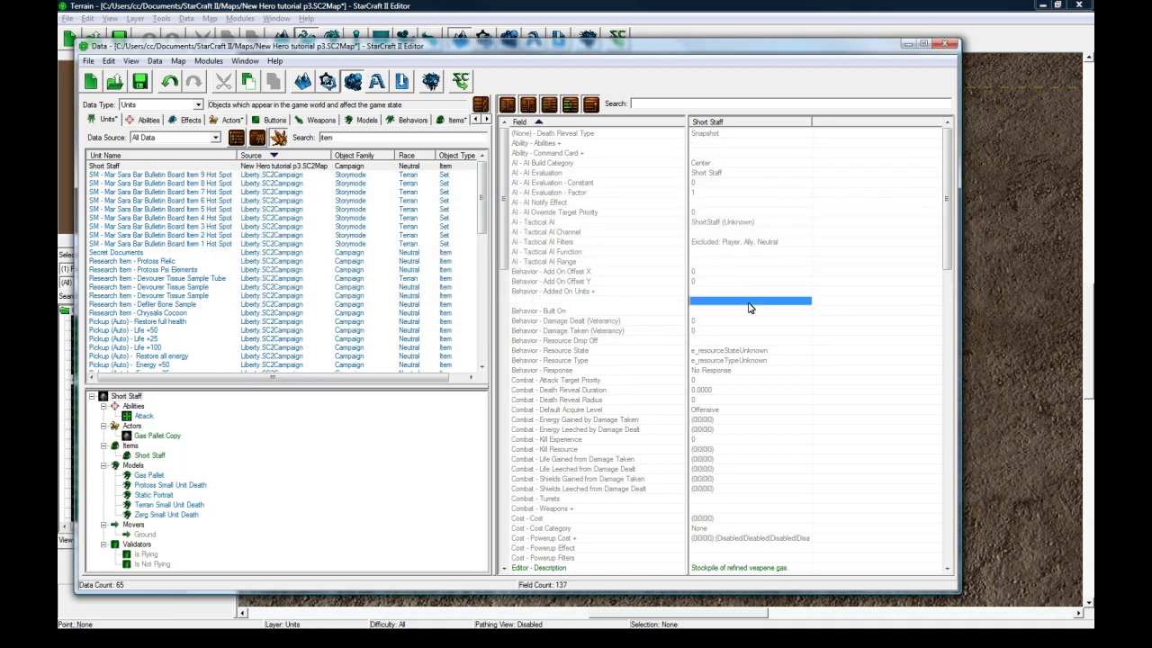
pyautogui.scroll(-3, 747, 308)
pyautogui.scroll(-2, 748, 307)
pyautogui.click(720, 359)
pyautogui.doubleClick(720, 360)
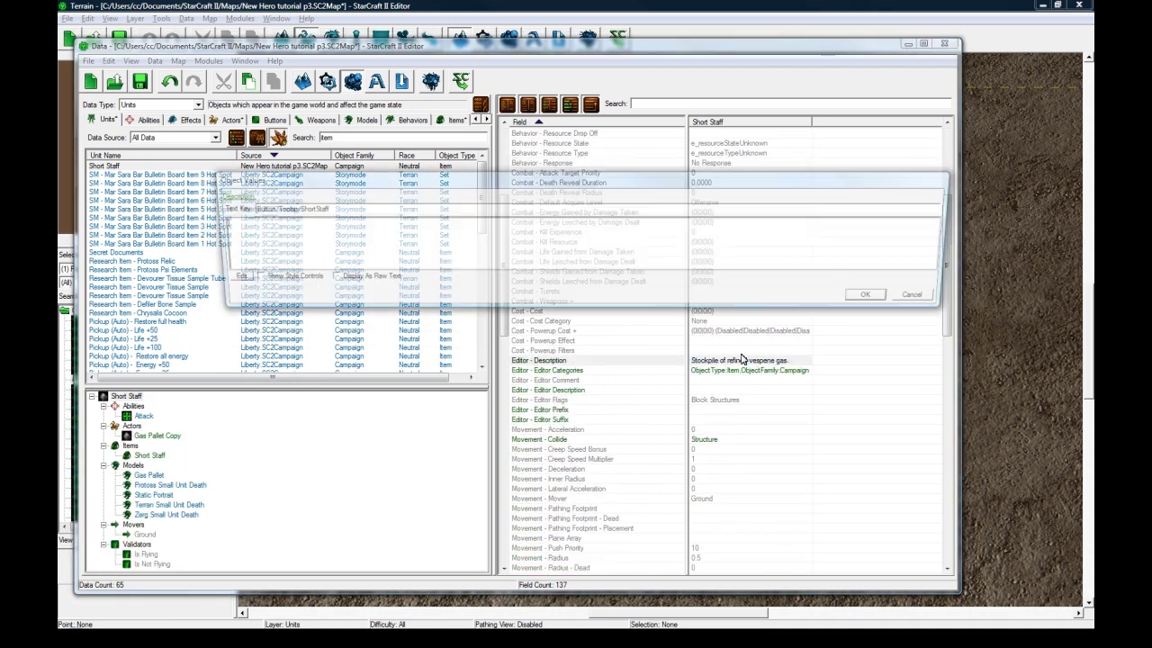
pyautogui.click(880, 298)
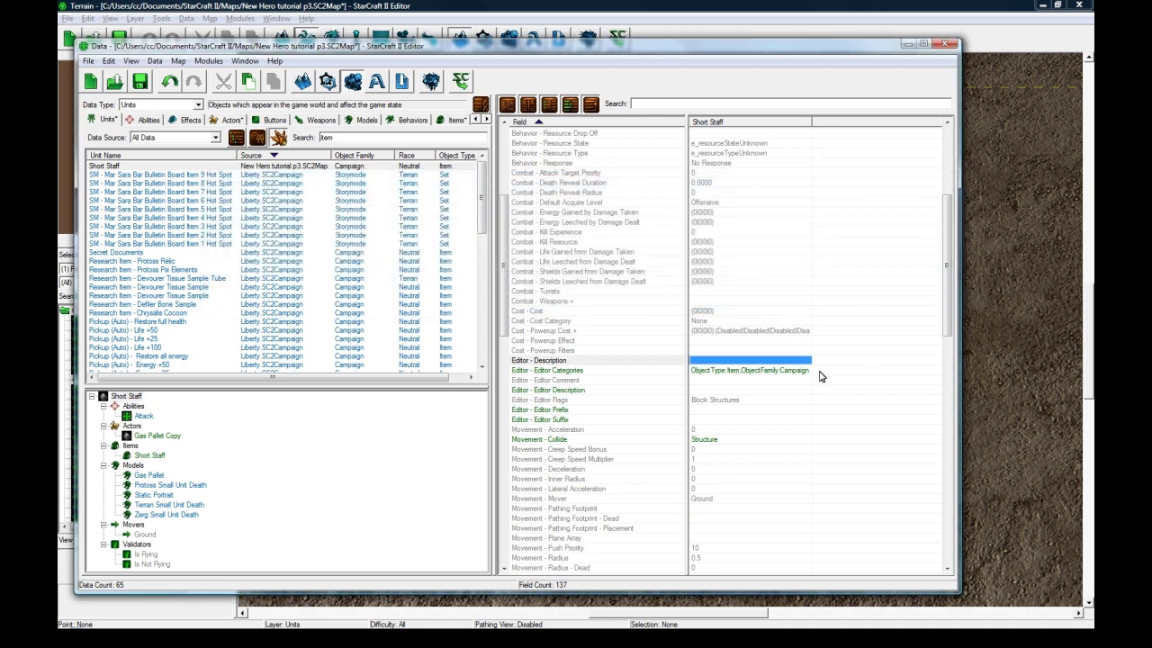
# Step: Review the options enabled in the Short Staff unit's Unit - Flags field and accept the dialog
pyautogui.scroll(-15, 770, 356)
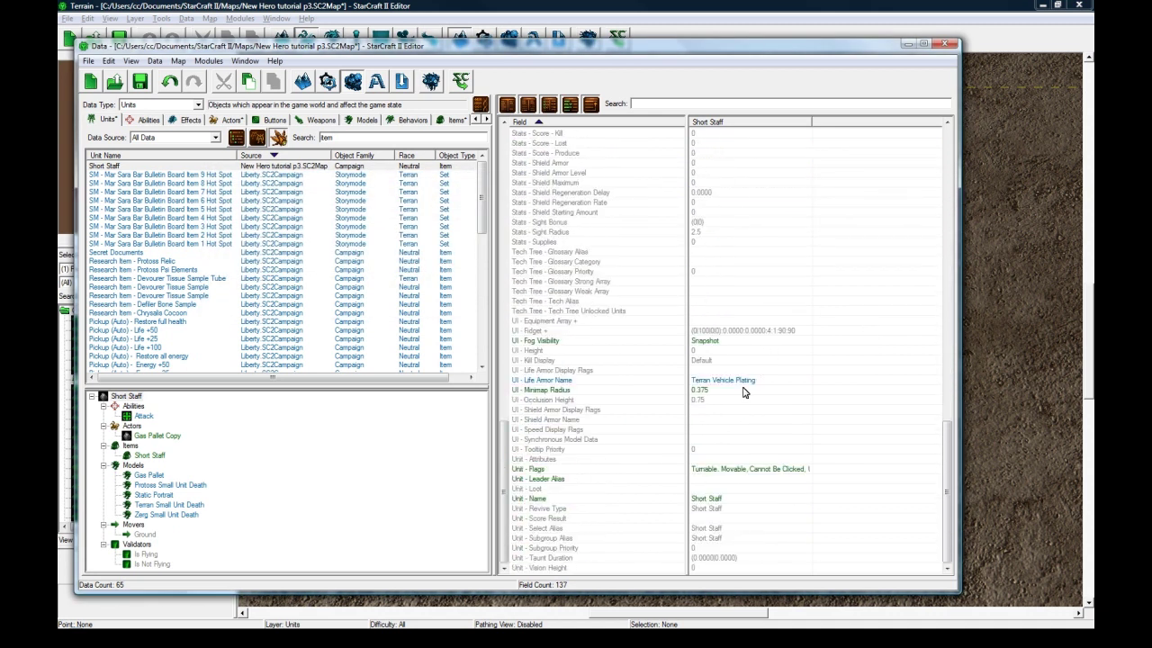
pyautogui.doubleClick(747, 469)
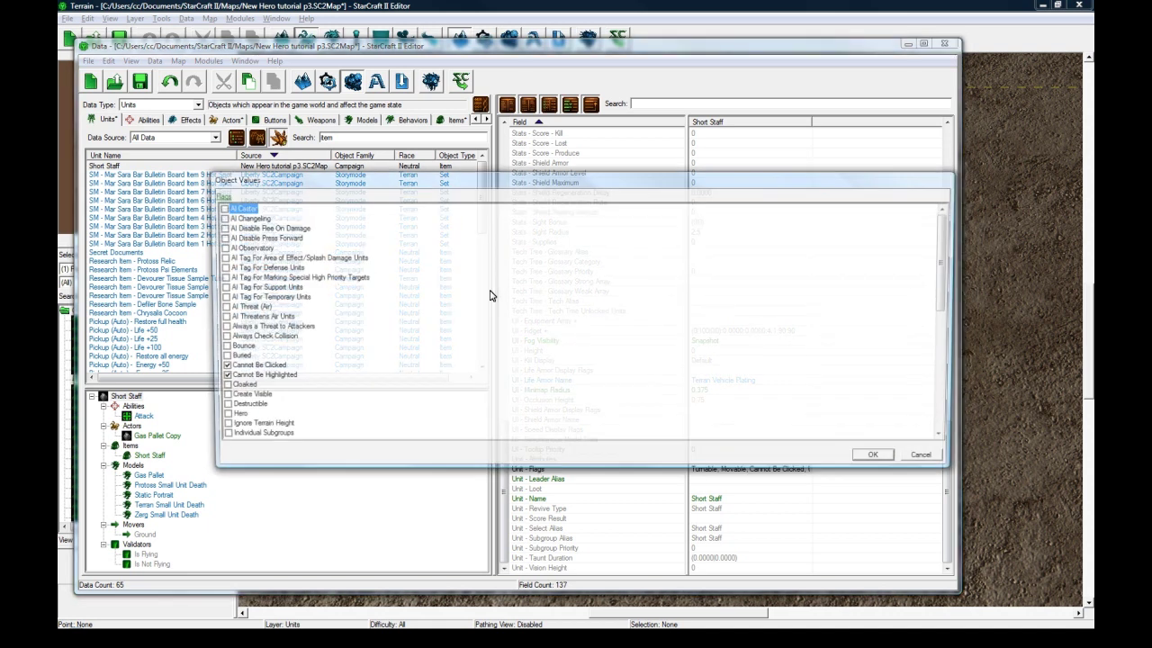
pyautogui.scroll(-7, 424, 297)
pyautogui.scroll(3, 420, 297)
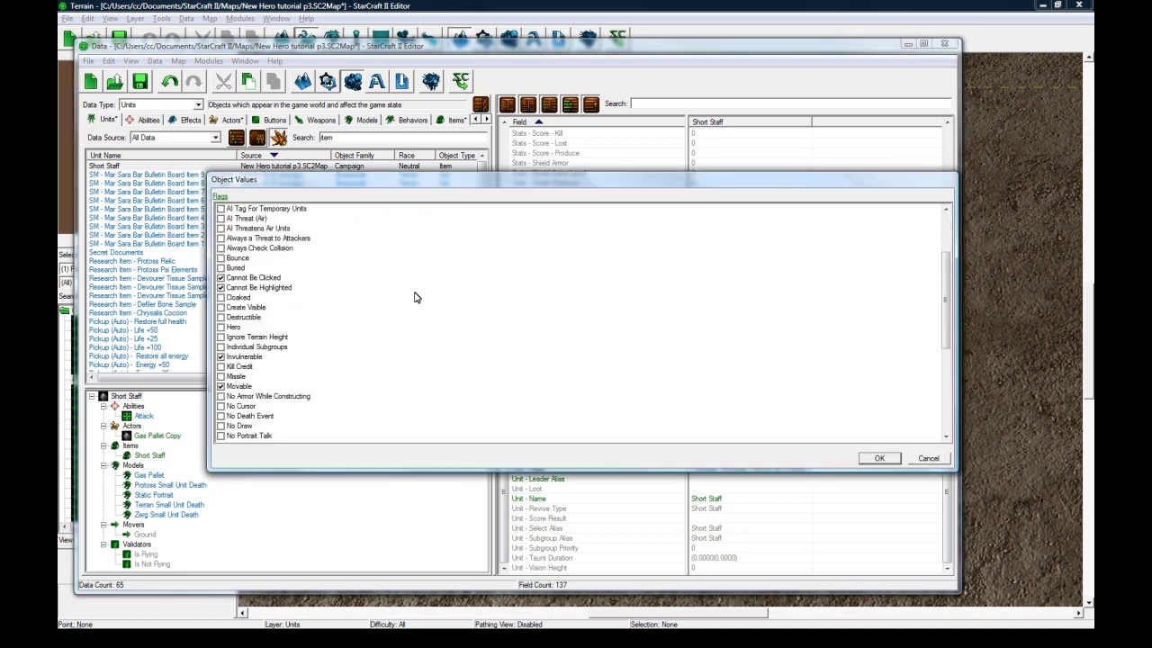
pyautogui.scroll(-7, 252, 304)
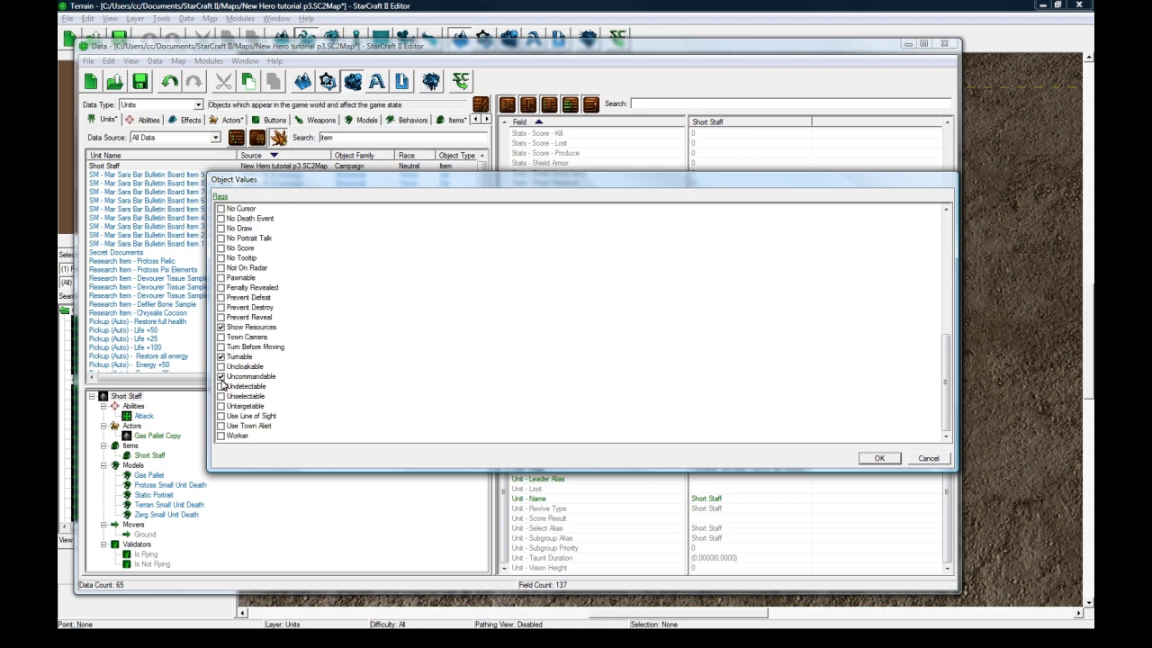
pyautogui.click(879, 458)
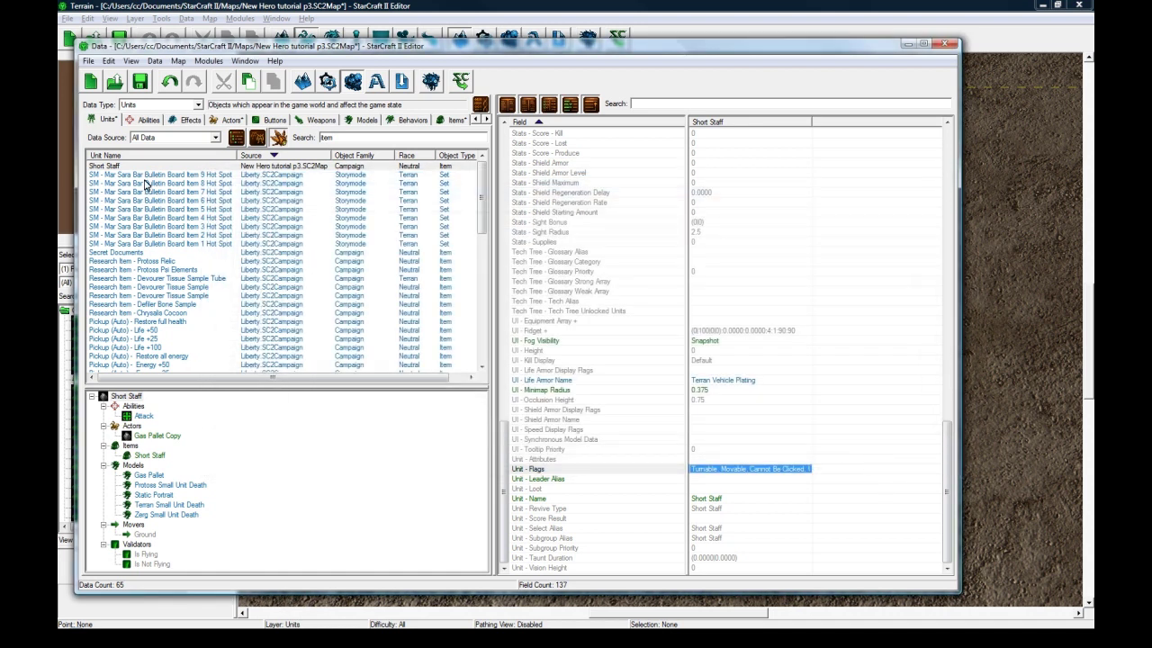
# Step: Rename the Gas Pallet Copy actor Short Staff and give it the suggested ID ShortStaff
pyautogui.doubleClick(158, 439)
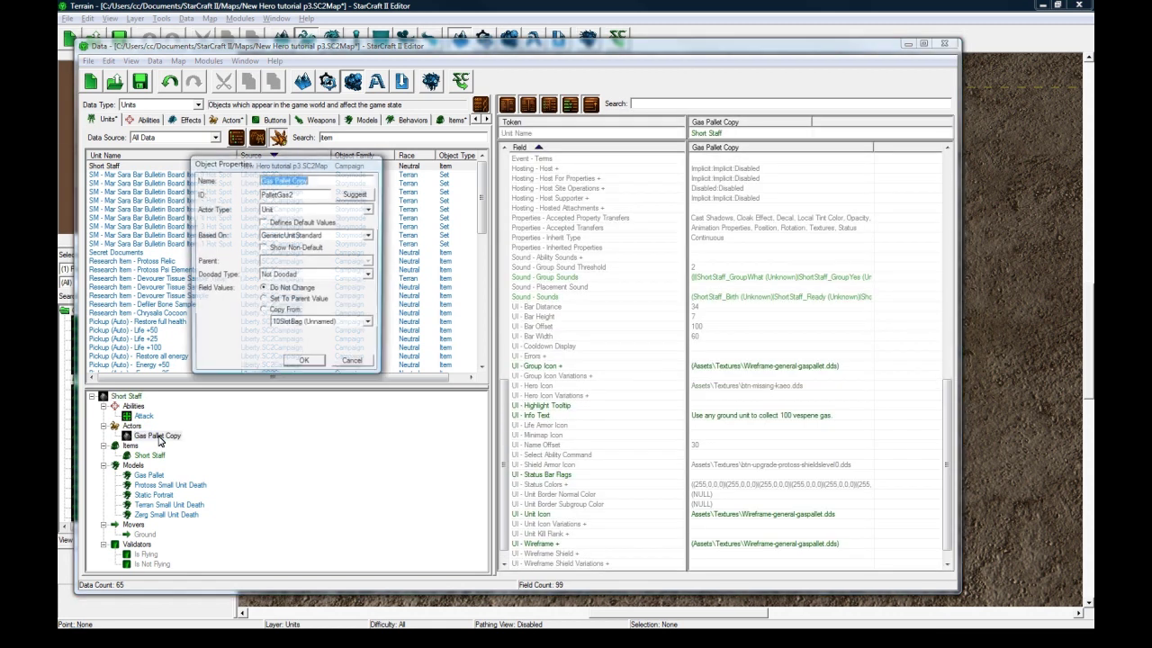
pyautogui.write('Short Staff')
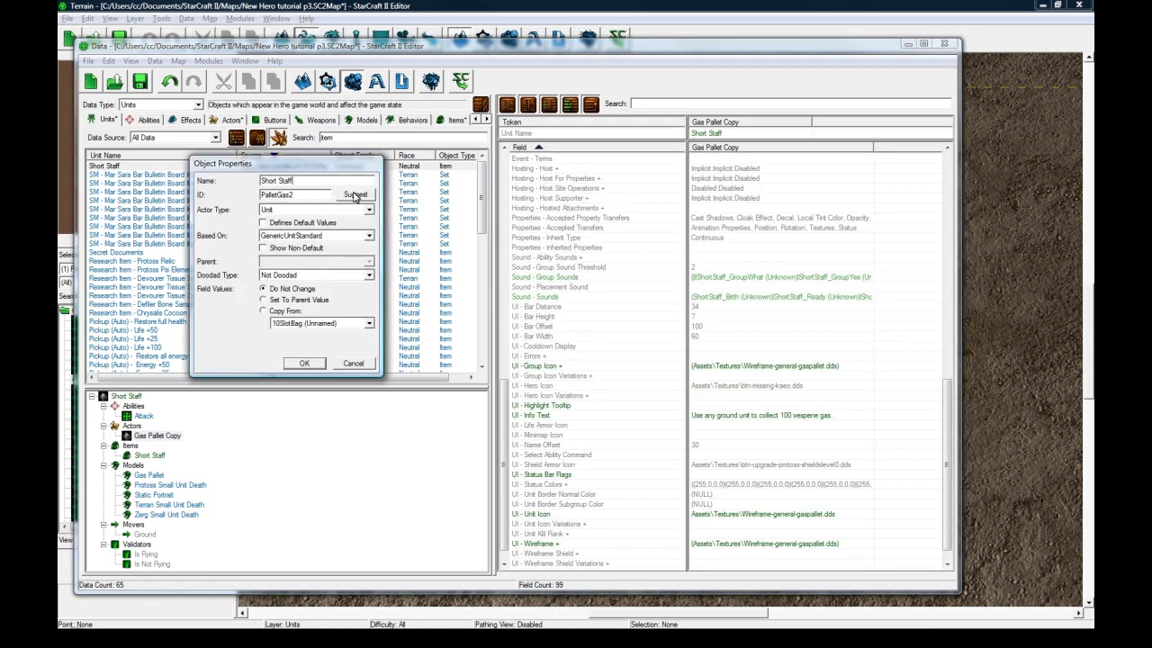
pyautogui.click(306, 363)
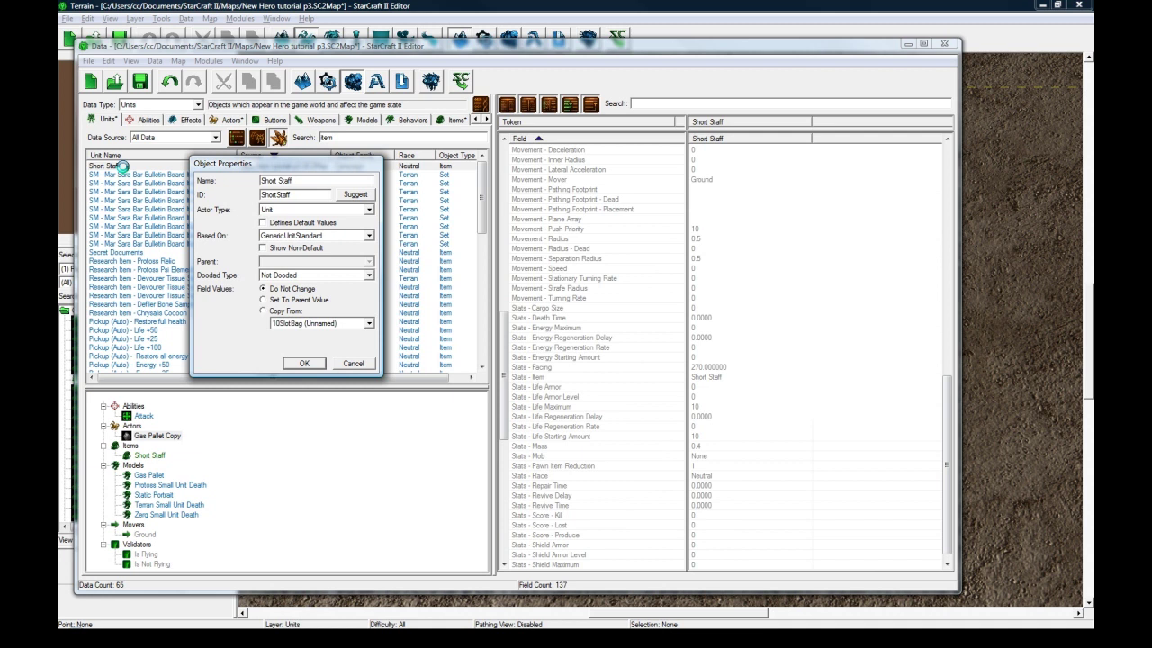
# Step: Check the Short Staff unit's object properties and the item linked in its Stats - Item field, leaving both unchanged
pyautogui.doubleClick(125, 166)
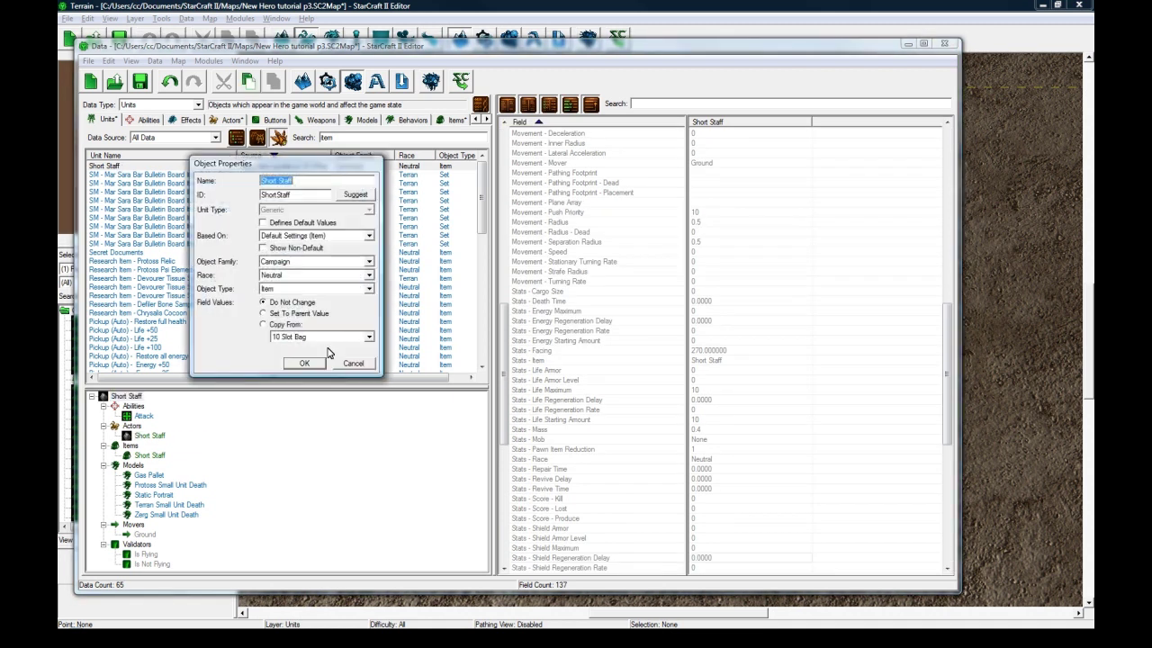
pyautogui.click(351, 360)
pyautogui.click(126, 397)
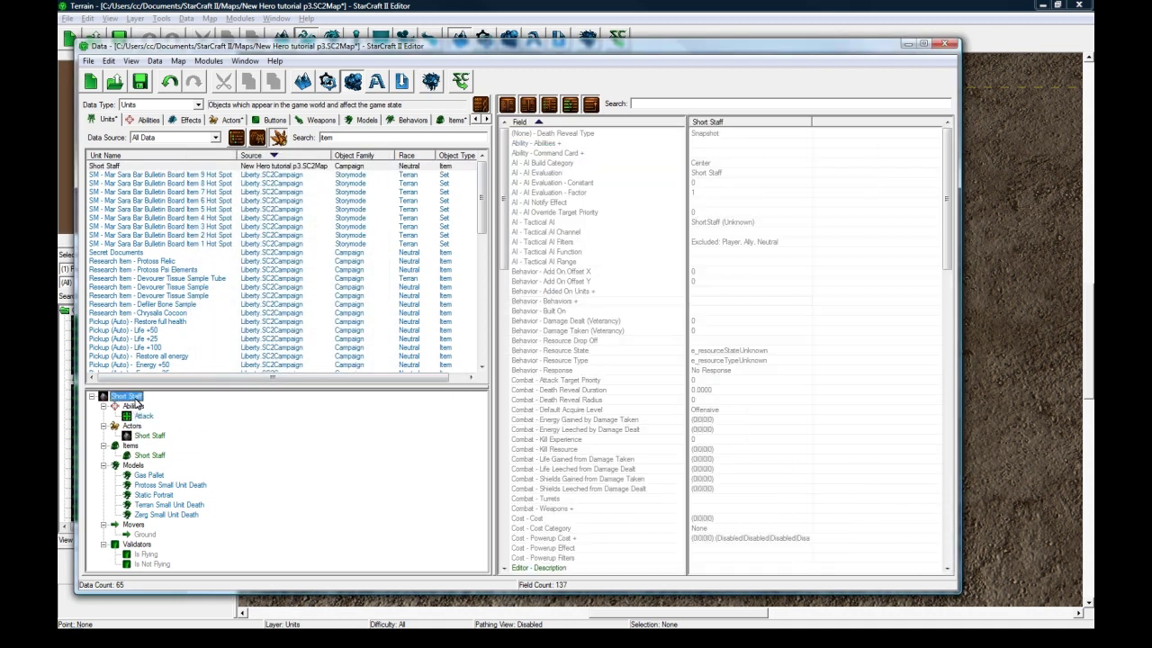
pyautogui.scroll(-6, 819, 293)
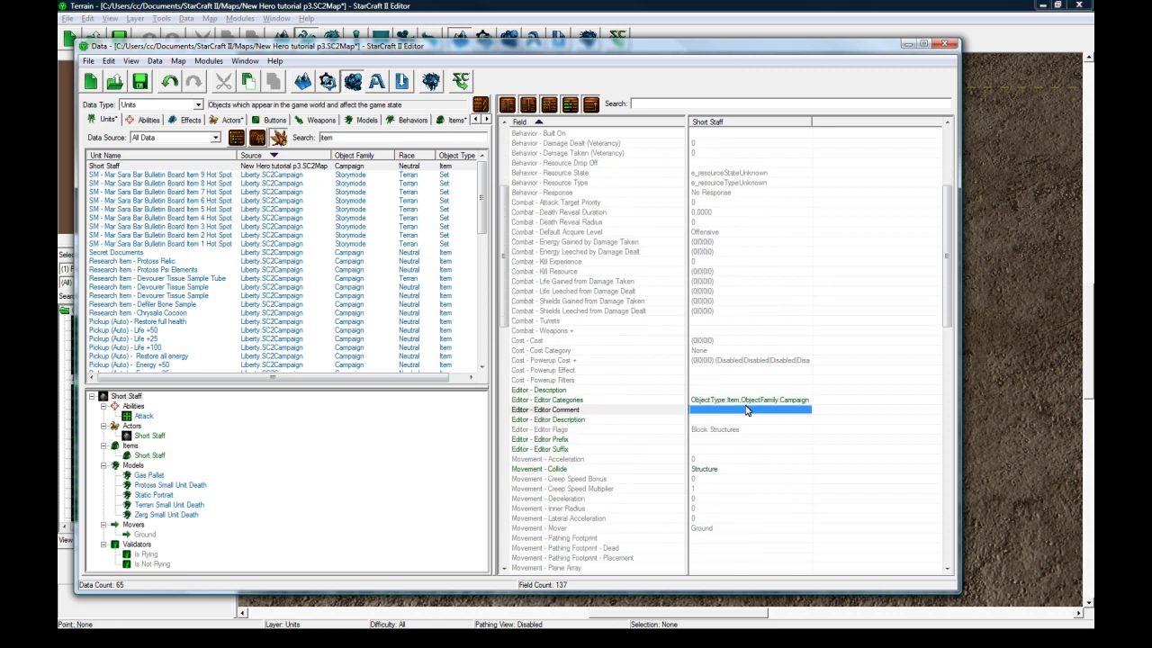
pyautogui.scroll(-14, 726, 423)
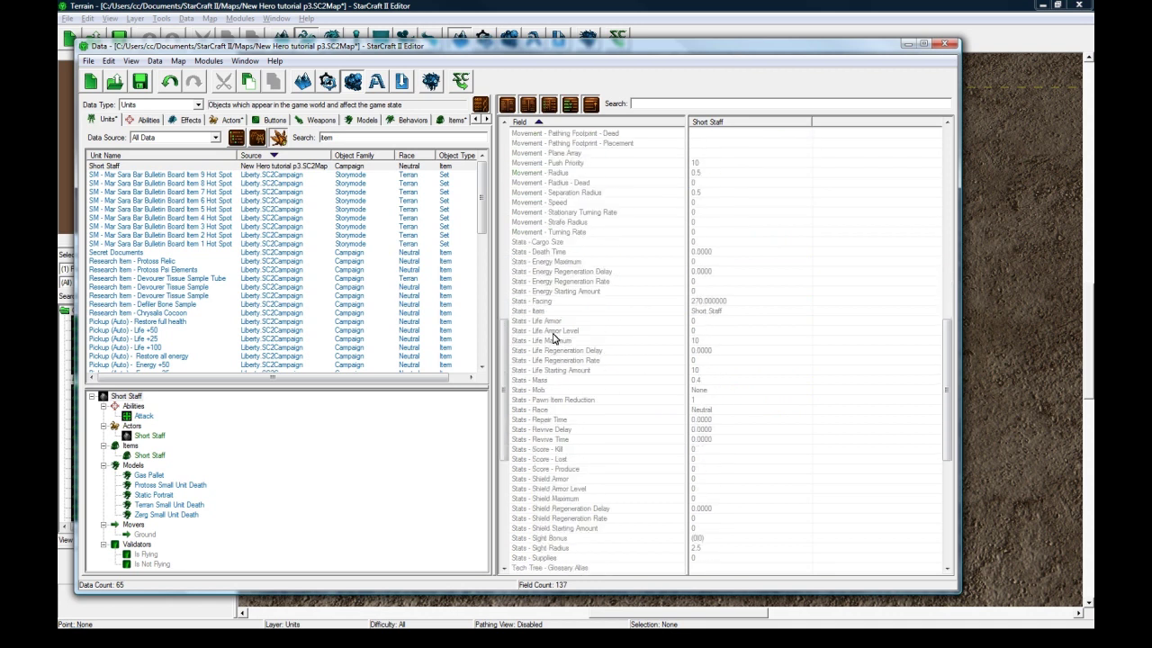
pyautogui.click(709, 313)
pyautogui.doubleClick(710, 312)
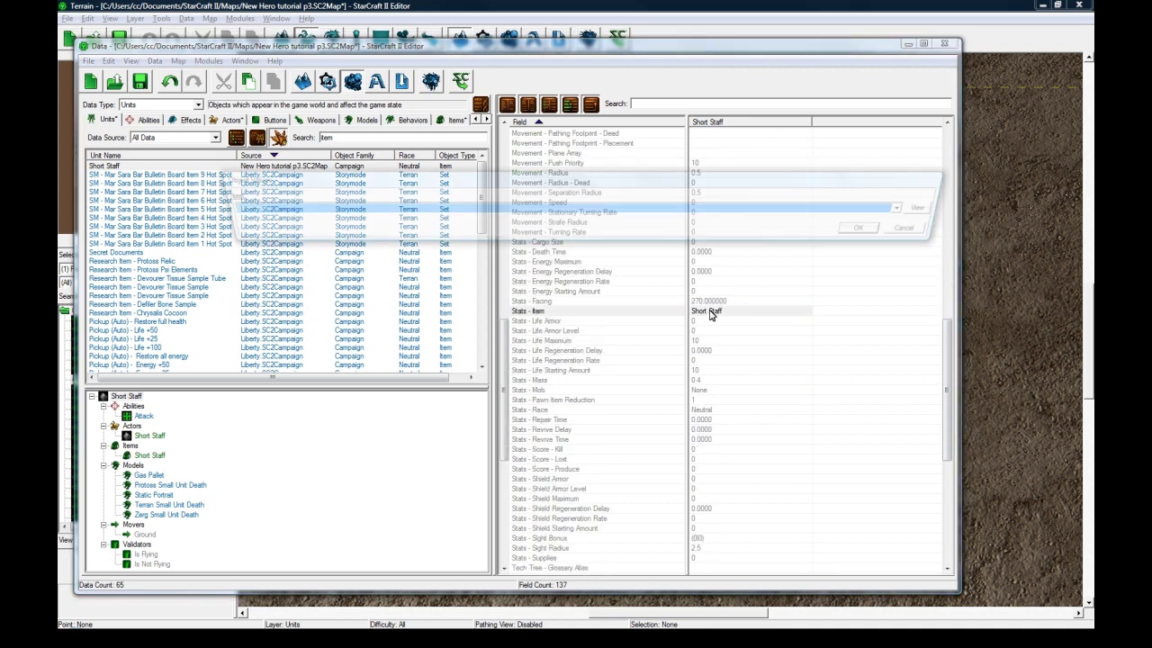
pyautogui.click(940, 233)
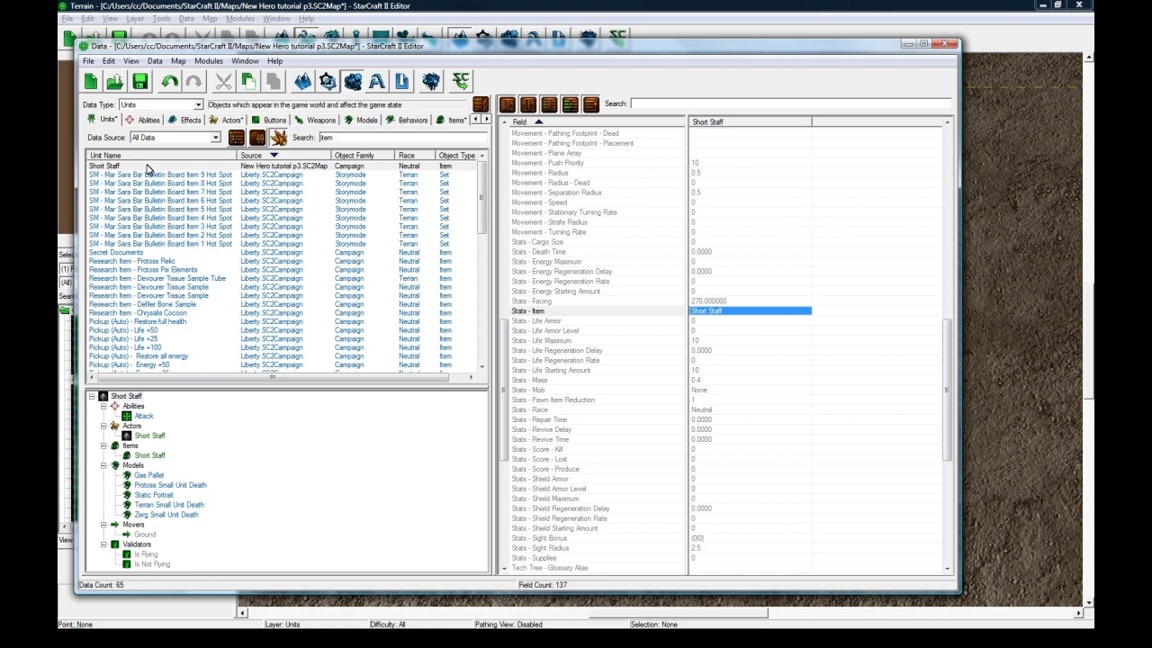
pyautogui.doubleClick(150, 167)
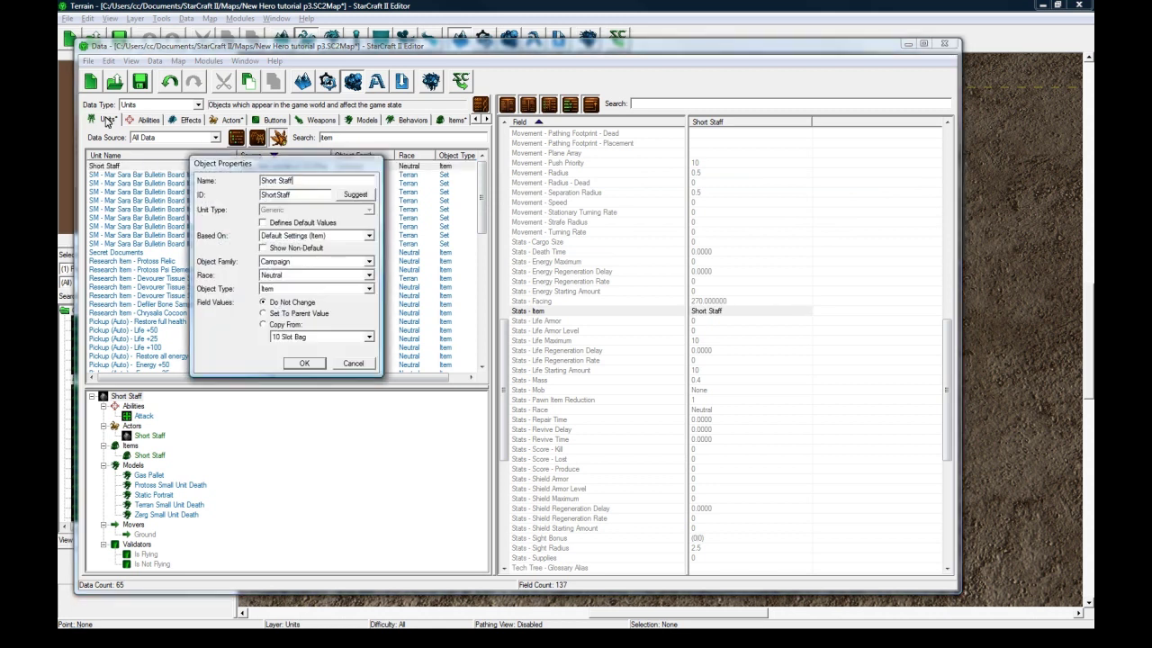
pyautogui.click(351, 362)
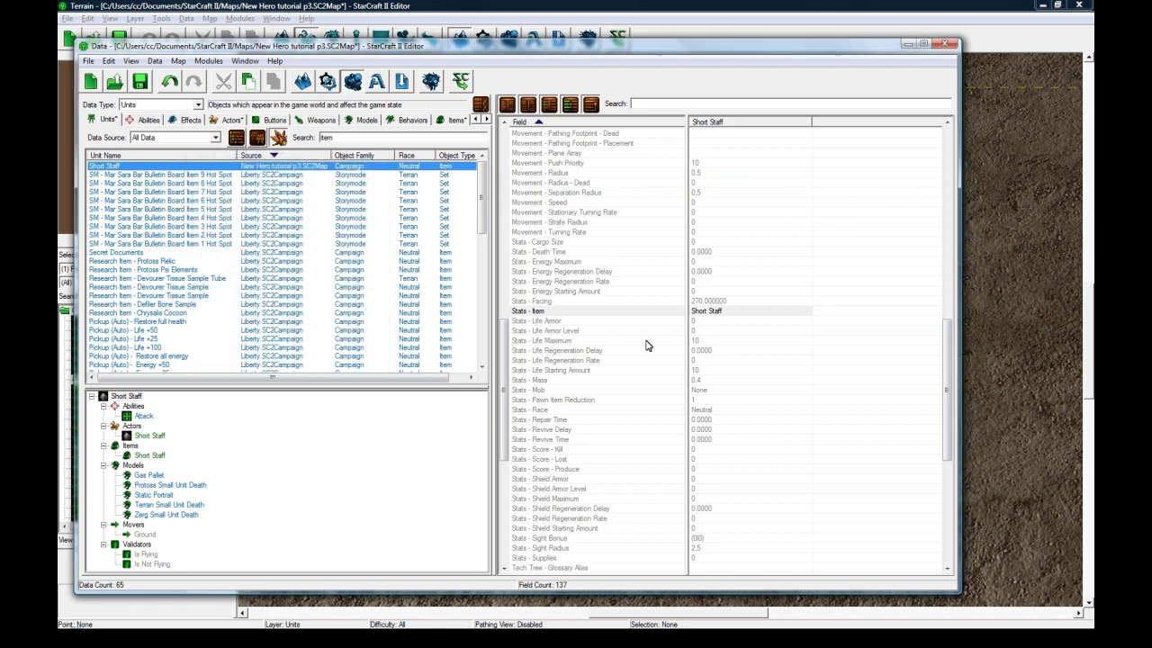
pyautogui.click(714, 312)
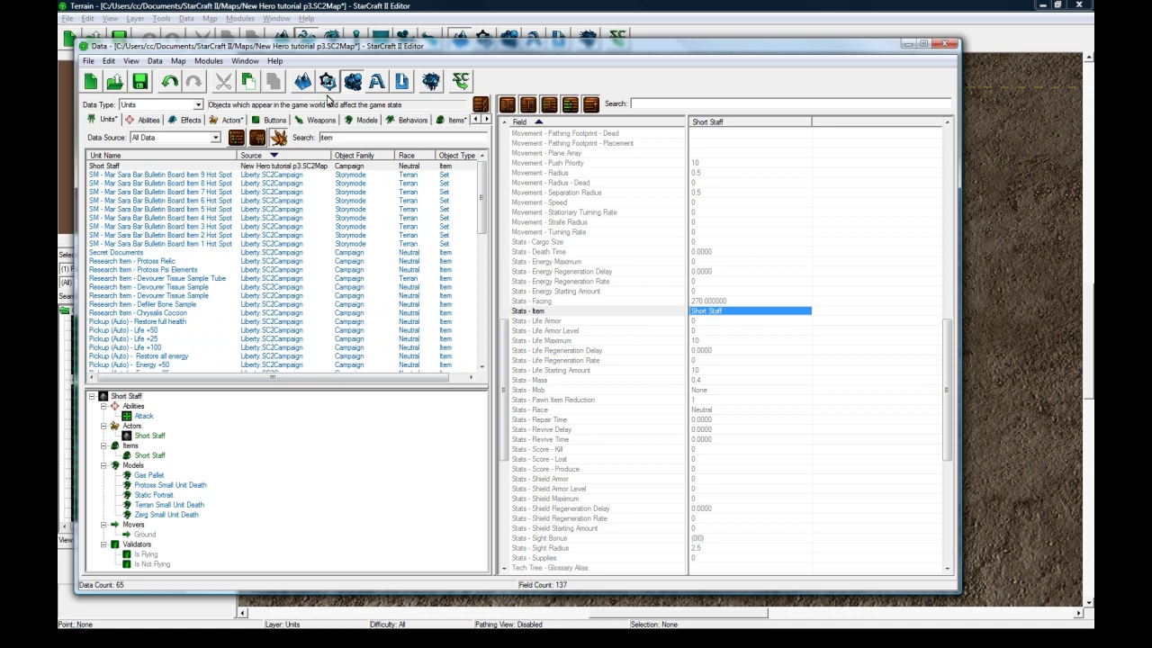
# Step: In the Items data, clear the search text, limit the data source to the New Hero tutorial p3 map, and select Short Staff
pyautogui.click(441, 121)
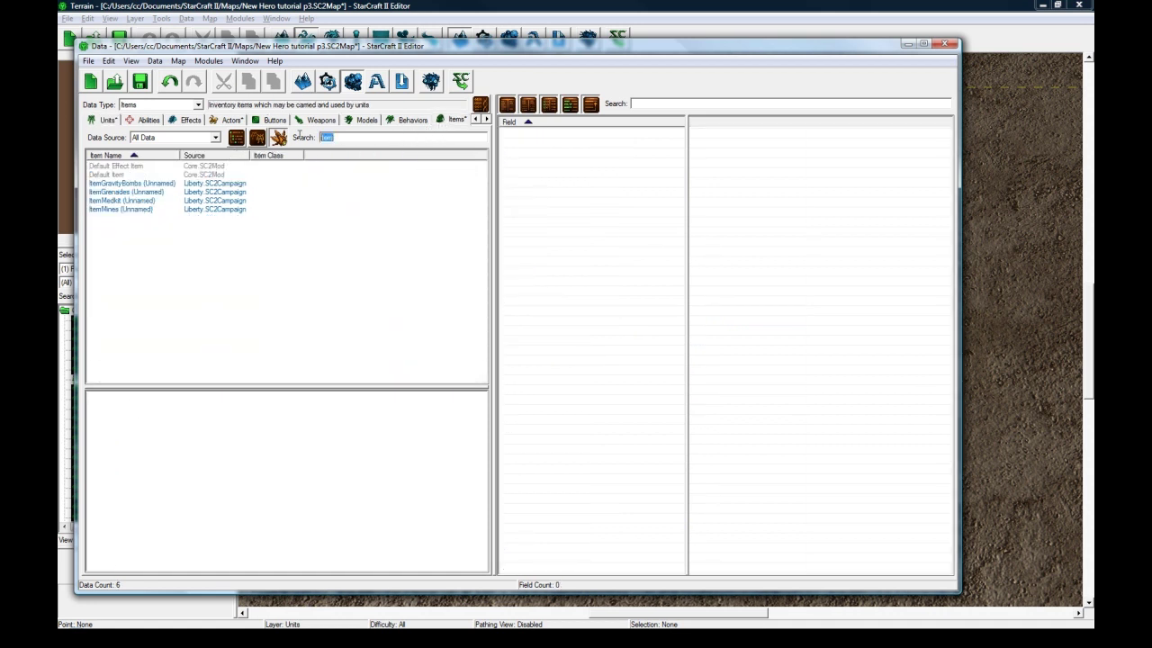
pyautogui.press('BackSpace')
pyautogui.click(215, 137)
pyautogui.click(171, 190)
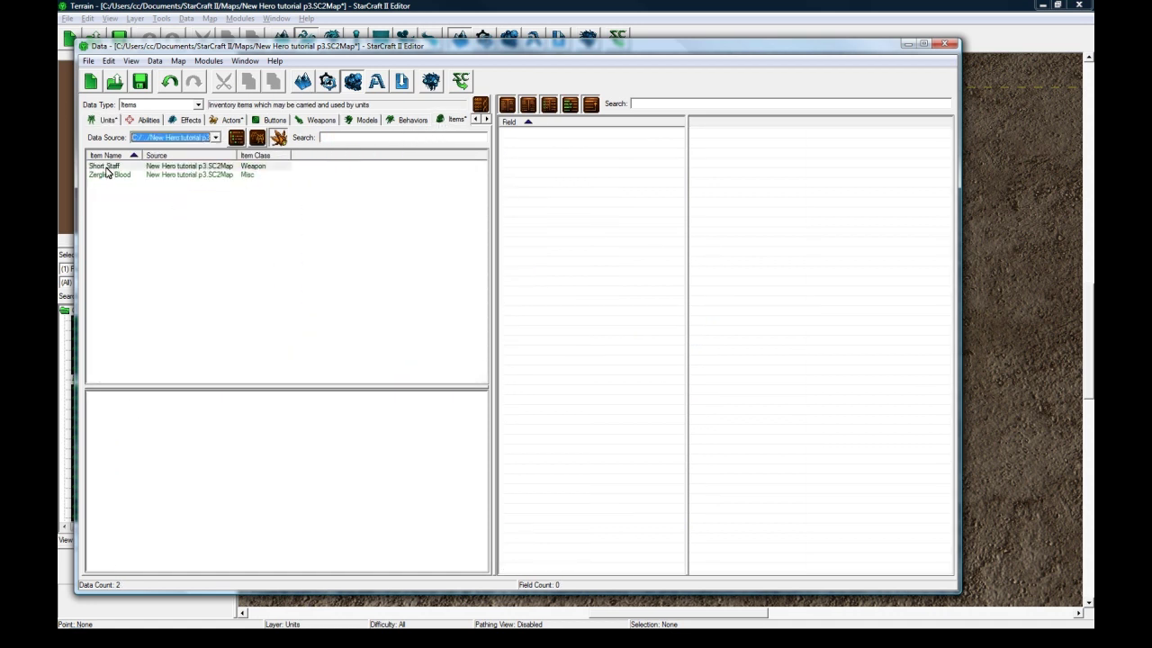
pyautogui.click(105, 166)
# Step: Return to the Units data and inspect the item linked to the Short Staff unit
pyautogui.click(107, 120)
pyautogui.click(149, 456)
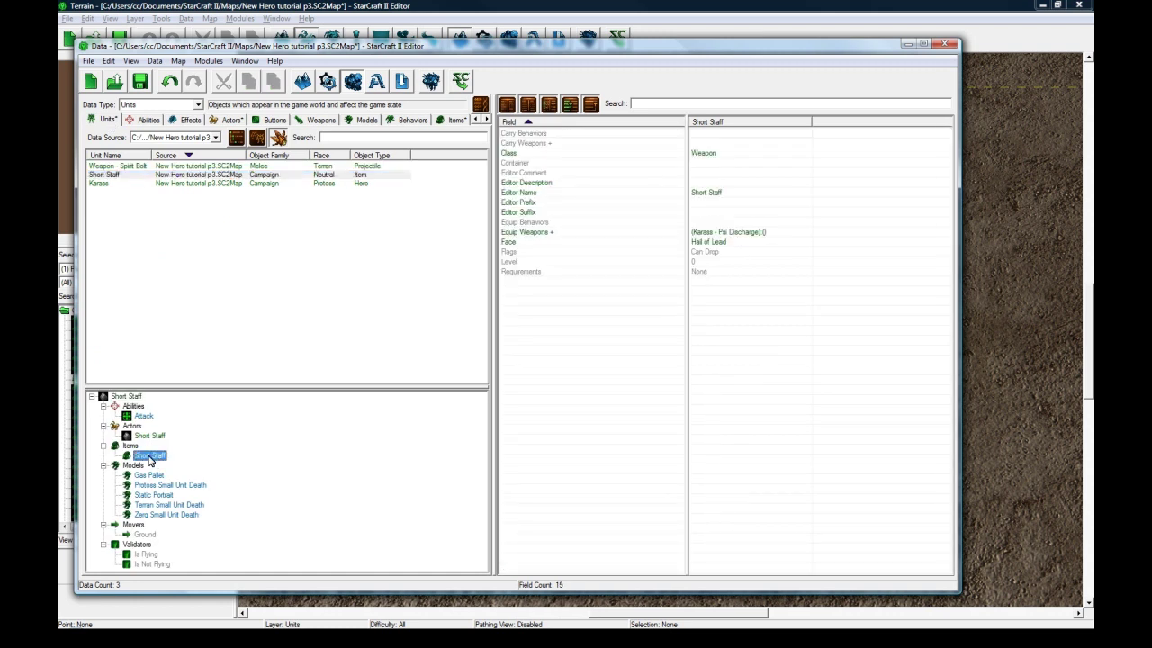
pyautogui.click(131, 401)
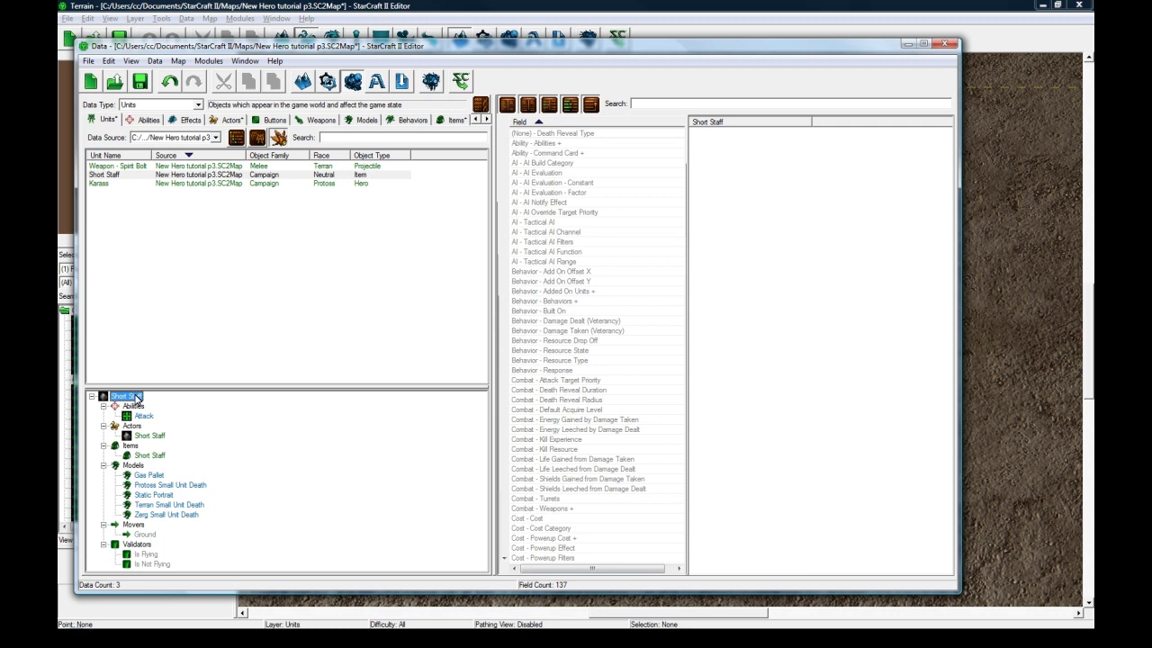
# Step: Set the Short Staff actor's Art - Model field to ShapeTreasureChestClosed
pyautogui.click(153, 436)
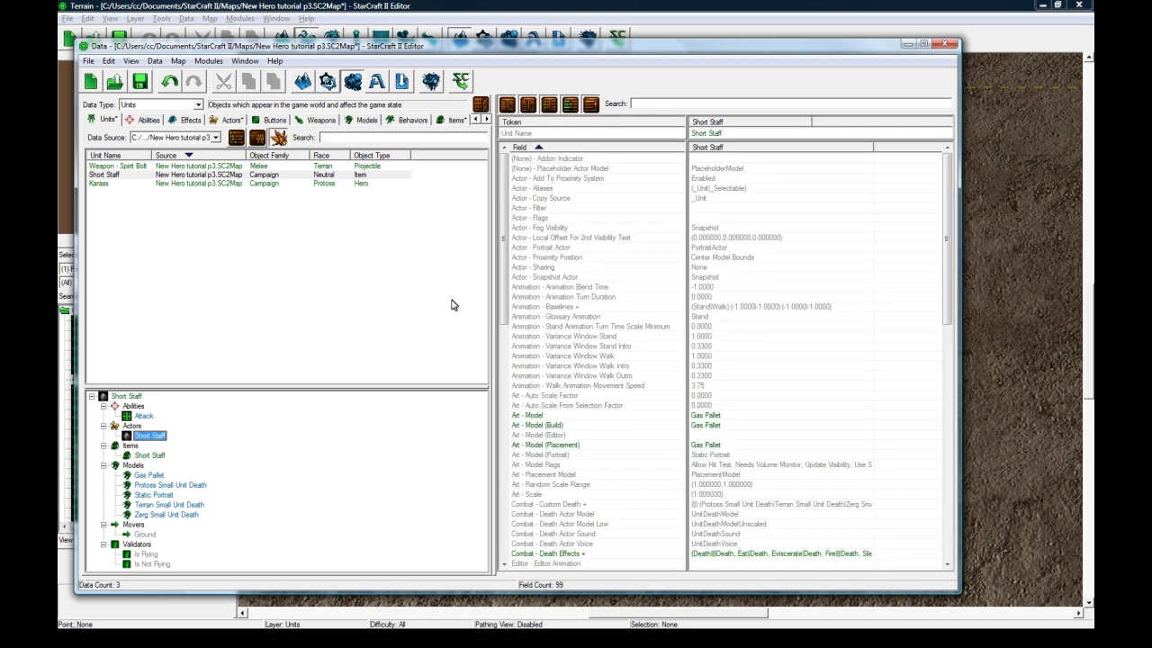
pyautogui.click(725, 381)
pyautogui.scroll(-1, 726, 381)
pyautogui.click(725, 383)
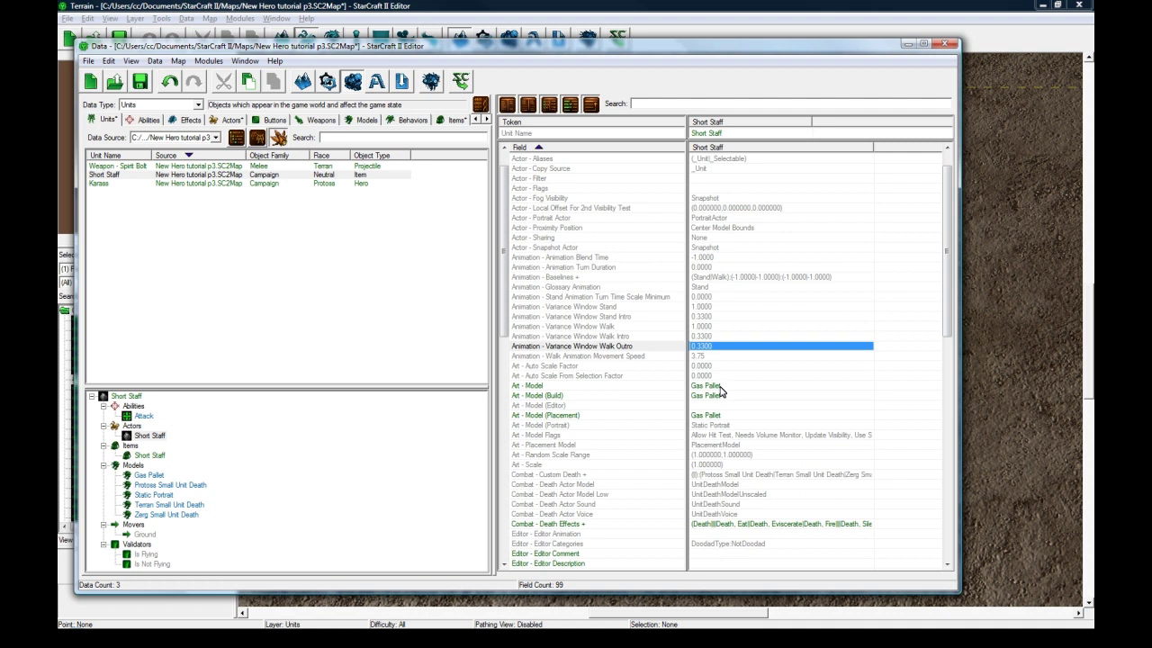
pyautogui.doubleClick(721, 391)
pyautogui.click(330, 209)
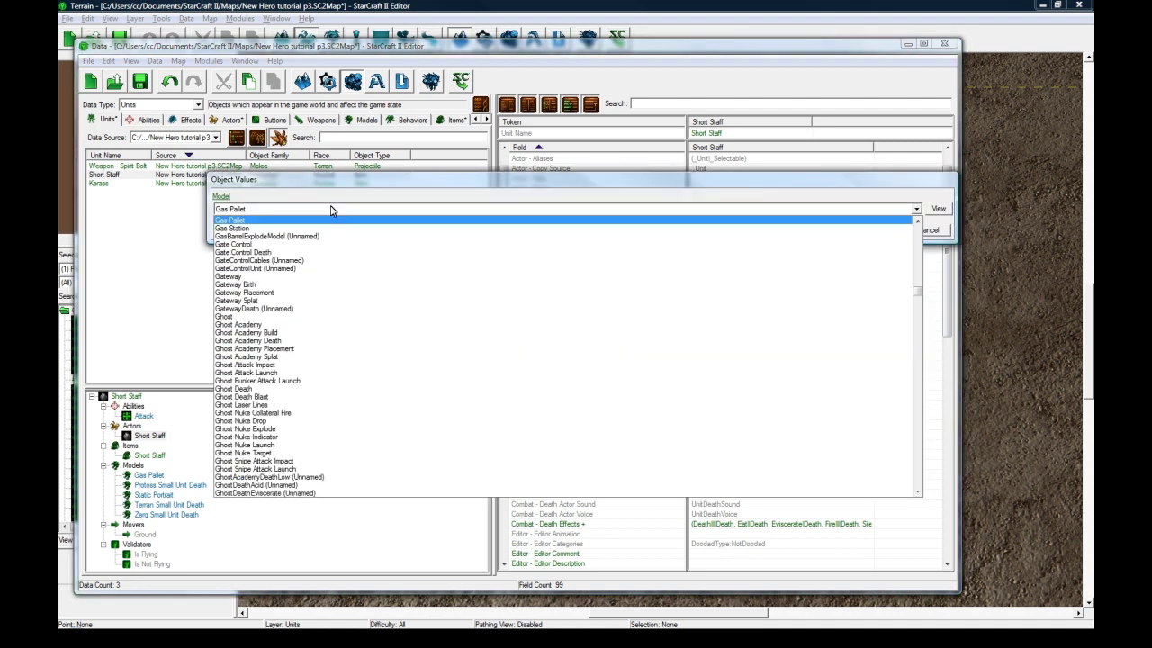
pyautogui.press('s')
pyautogui.scroll(-5, 618, 380)
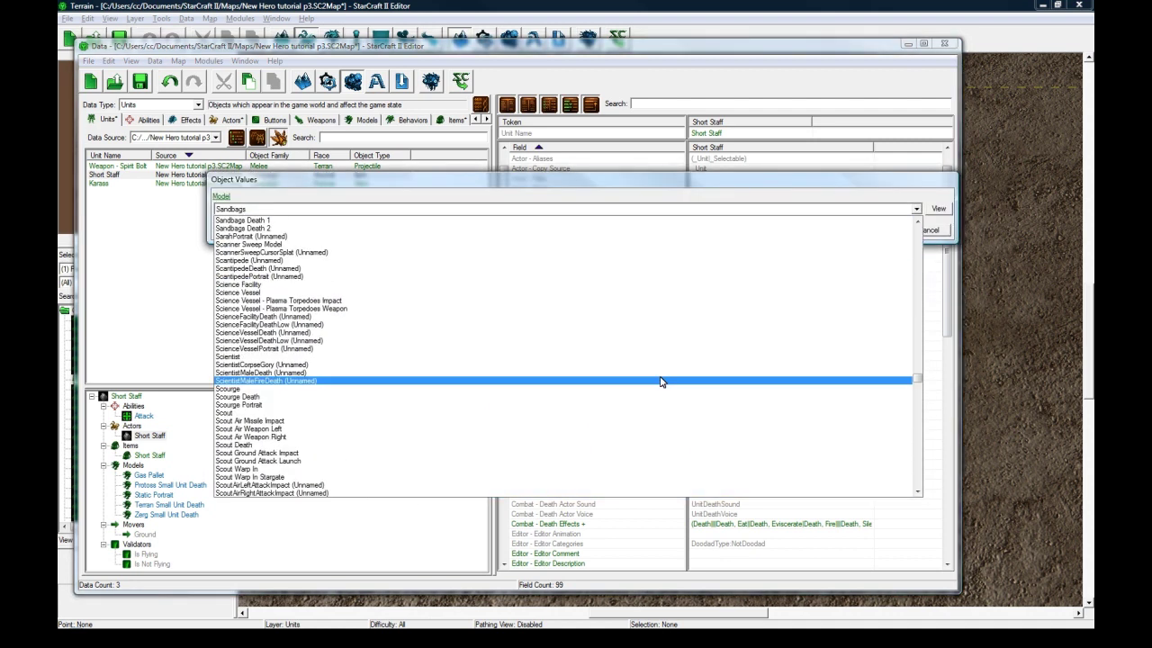
pyautogui.scroll(-15, 905, 394)
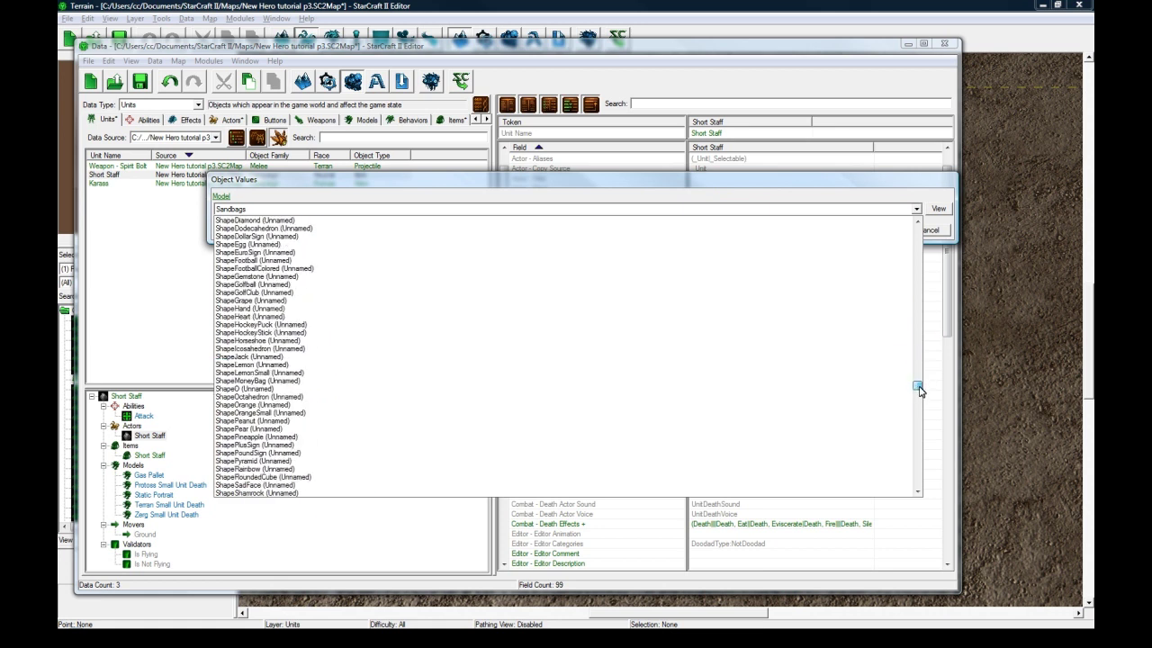
pyautogui.scroll(-6, 365, 396)
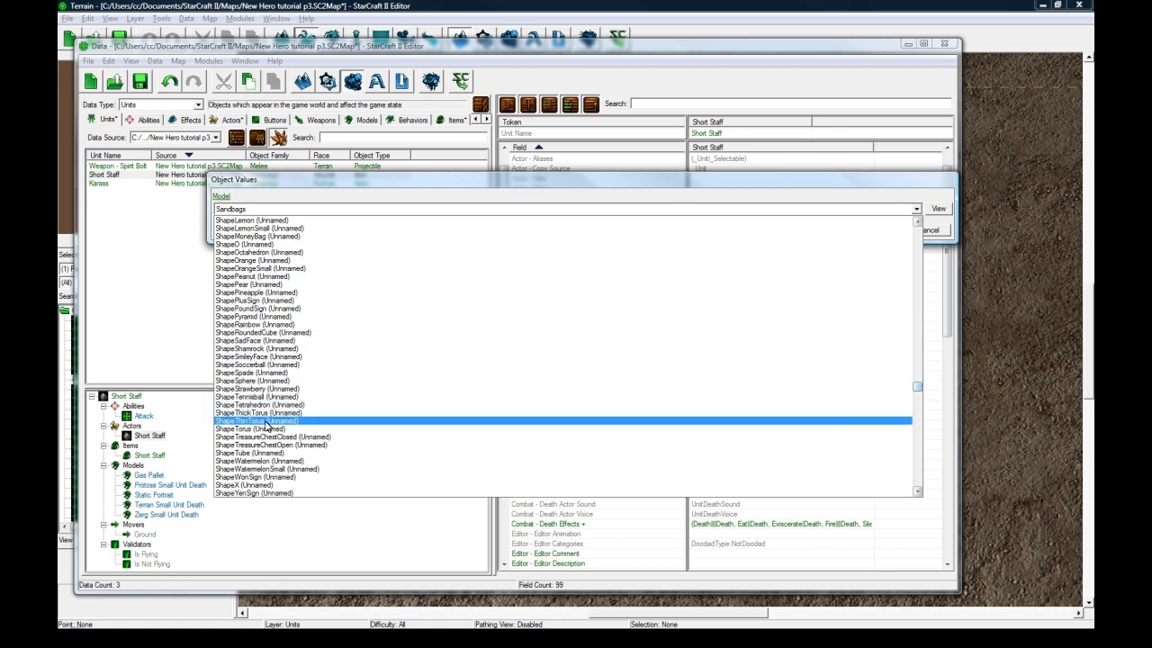
pyautogui.click(304, 436)
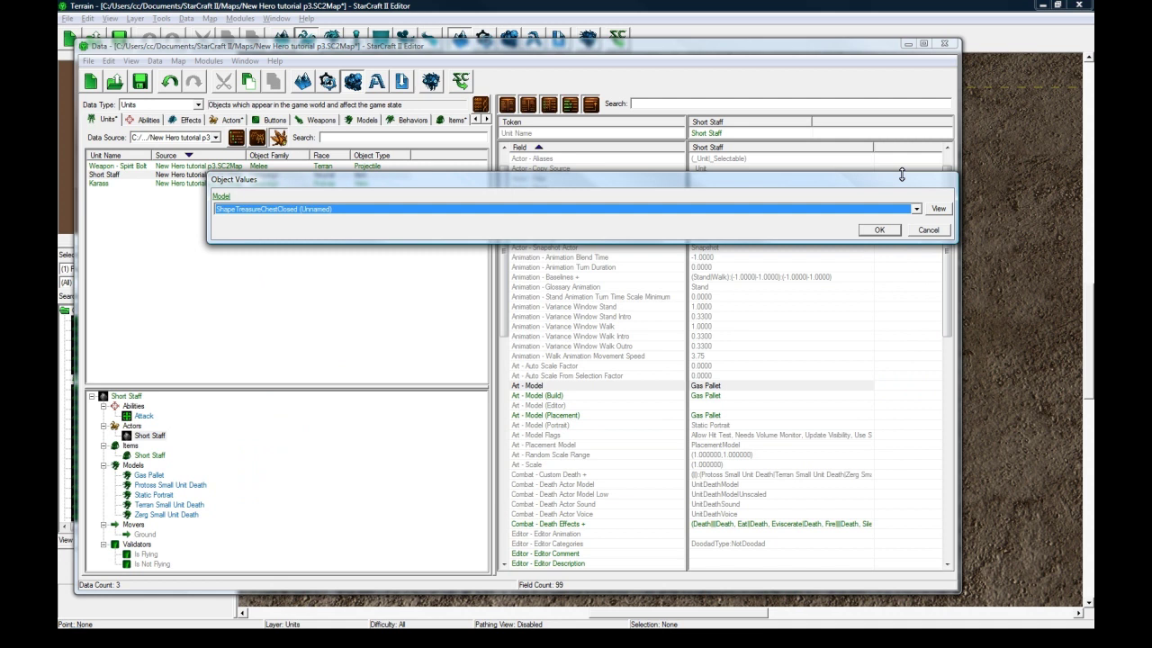
pyautogui.click(884, 230)
# Step: Copy the ShapeTreasureChestClosed model into the actor's Art - Model (Build) and Art - Model (Placement) fields
pyautogui.click(751, 396)
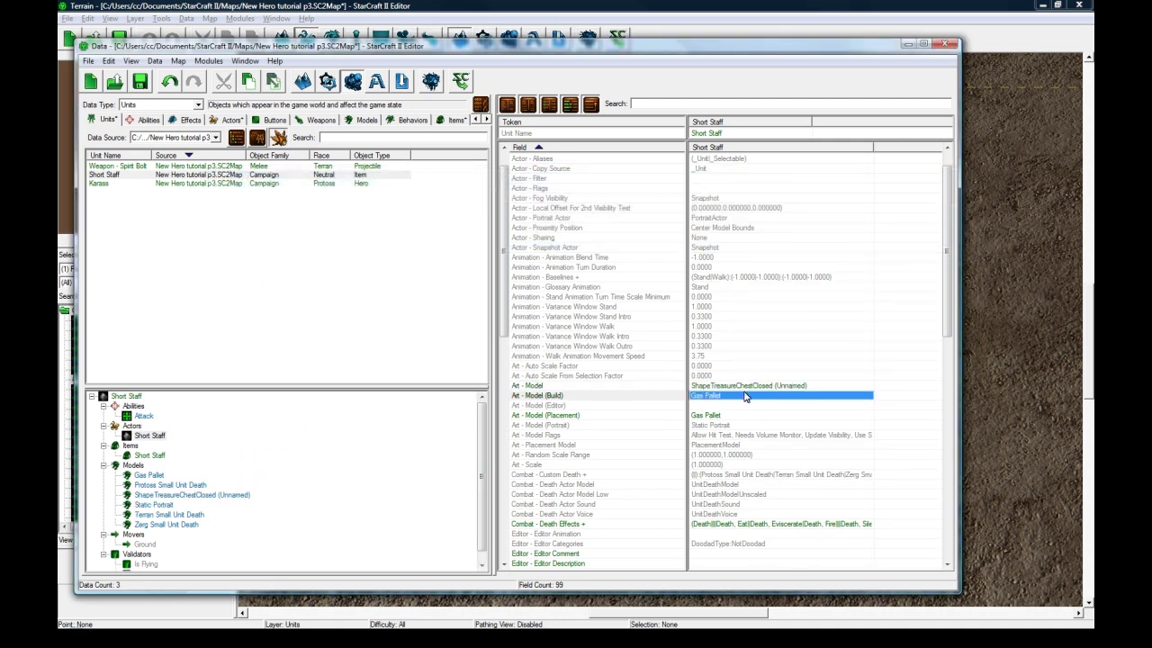
pyautogui.click(727, 416)
pyautogui.hotkey('ctrl', 'v')
# Step: Clear the text in the Short Staff actor's UI - Info Text field
pyautogui.scroll(-8, 720, 419)
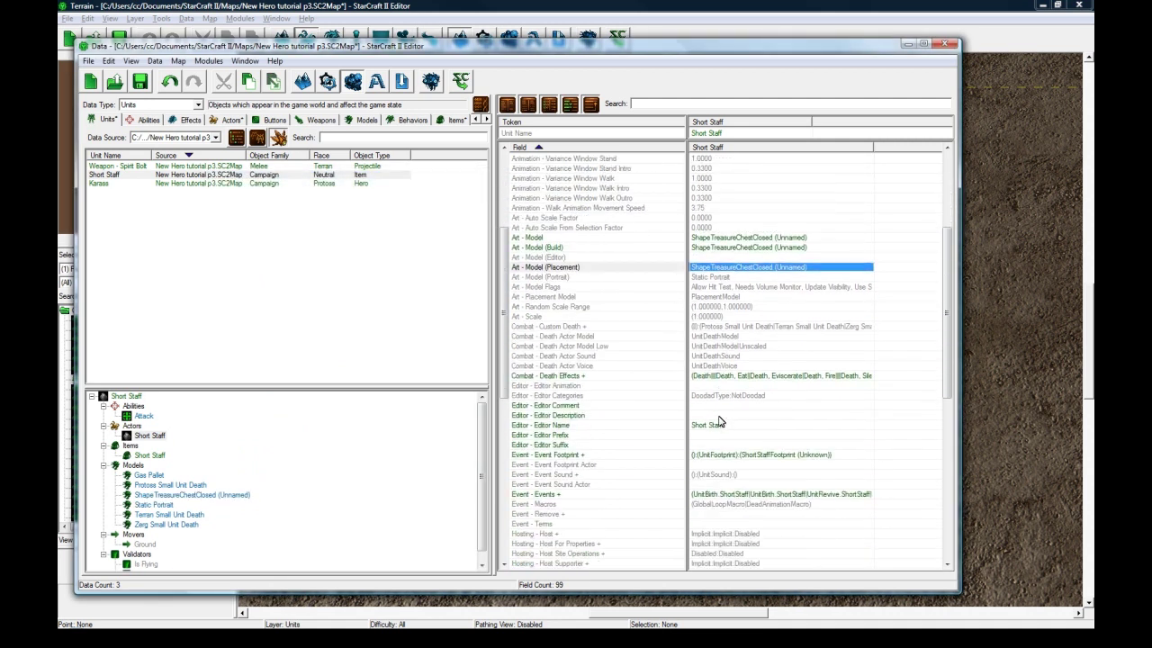
pyautogui.scroll(-4, 719, 418)
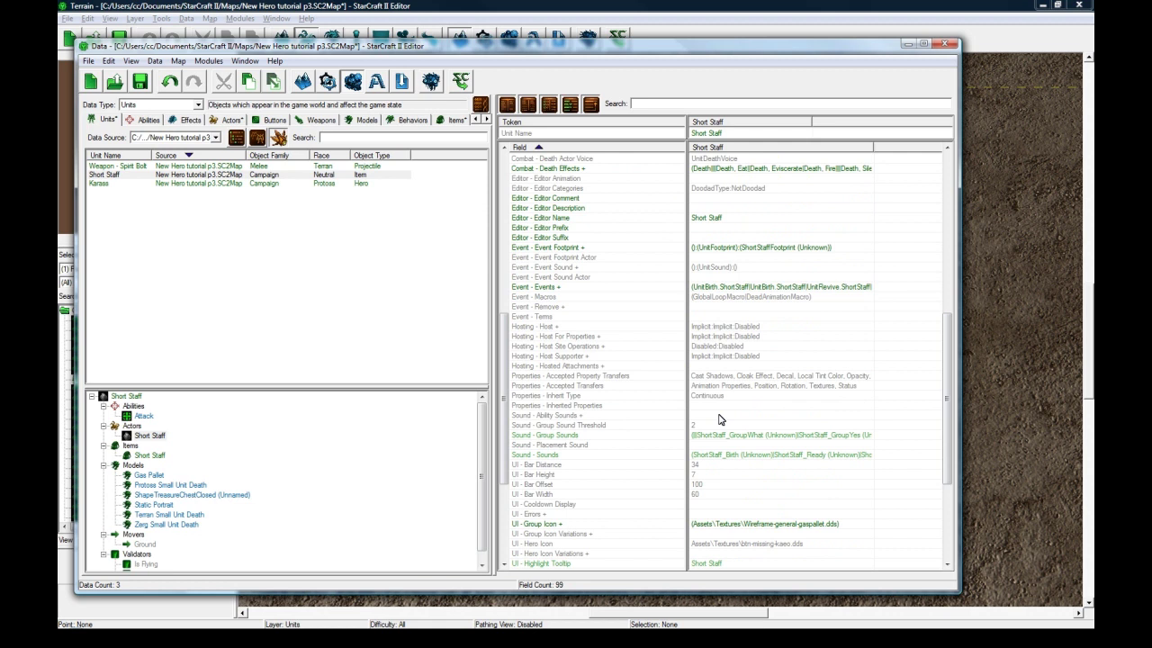
pyautogui.scroll(-6, 719, 418)
pyautogui.doubleClick(738, 396)
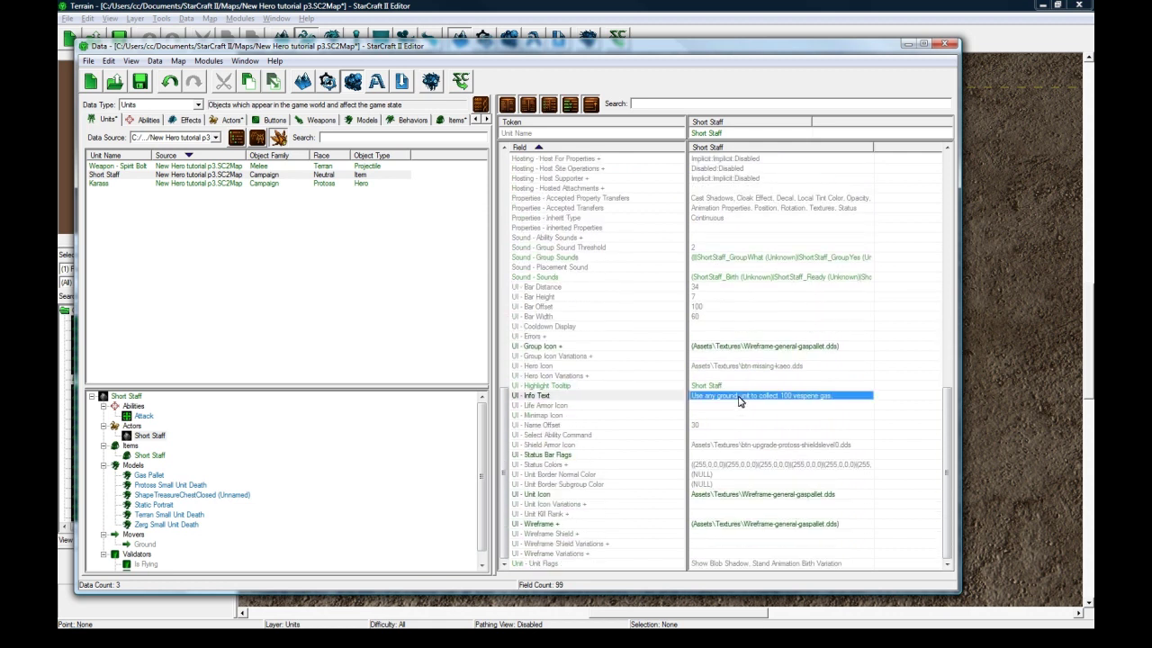
pyautogui.press('BackSpace')
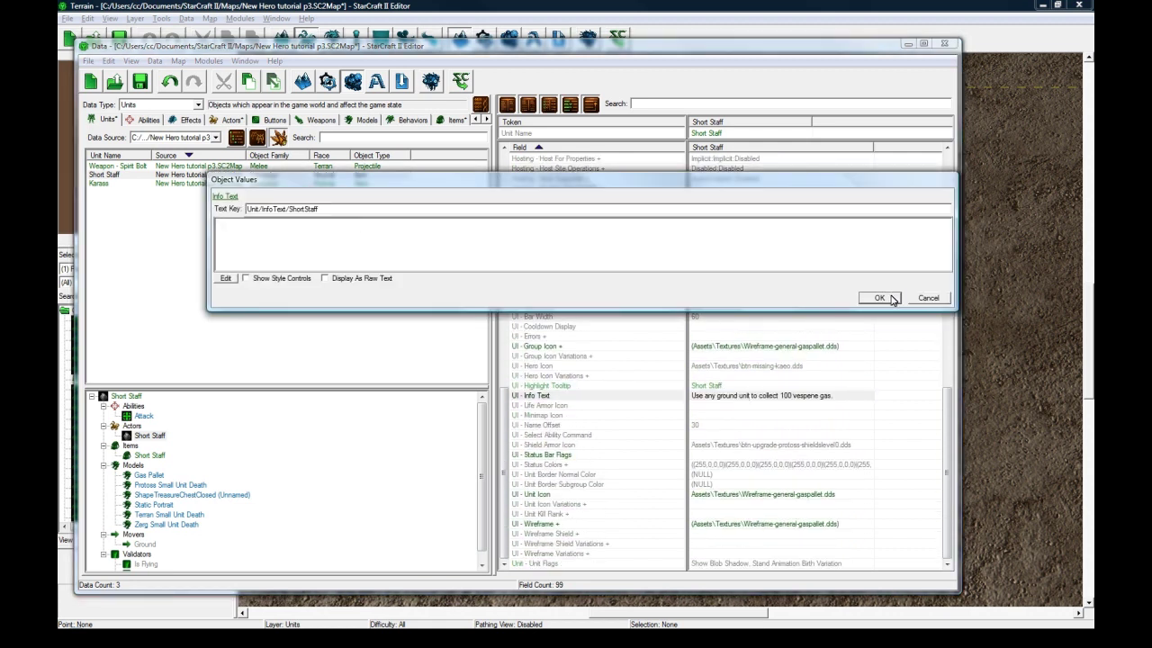
pyautogui.click(879, 297)
pyautogui.click(729, 388)
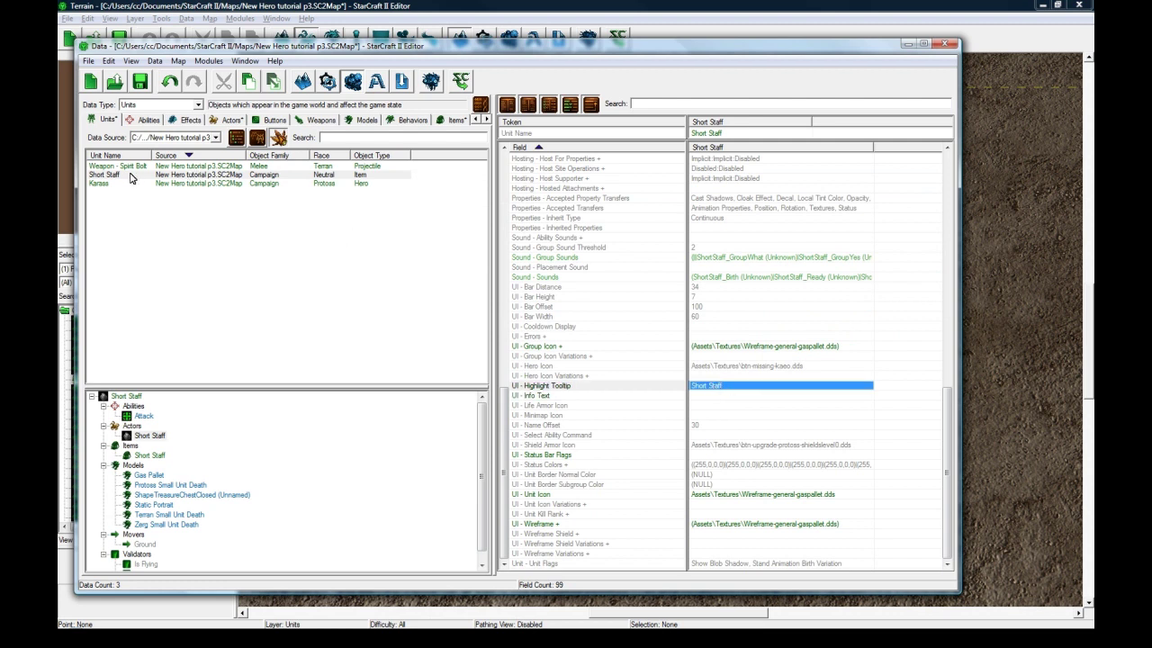
# Step: Review the options in the Short Staff unit's Unit - Flags field, including No Tooltip, and close the dialog without saving
pyautogui.click(126, 396)
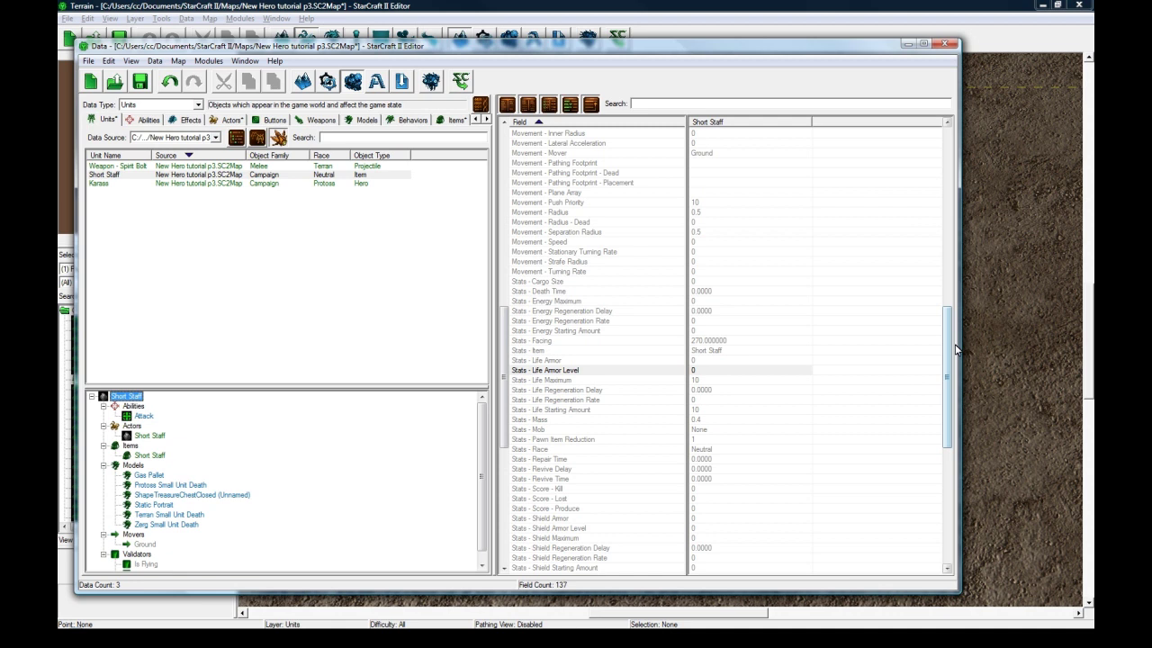
pyautogui.scroll(-5, 693, 405)
pyautogui.doubleClick(707, 468)
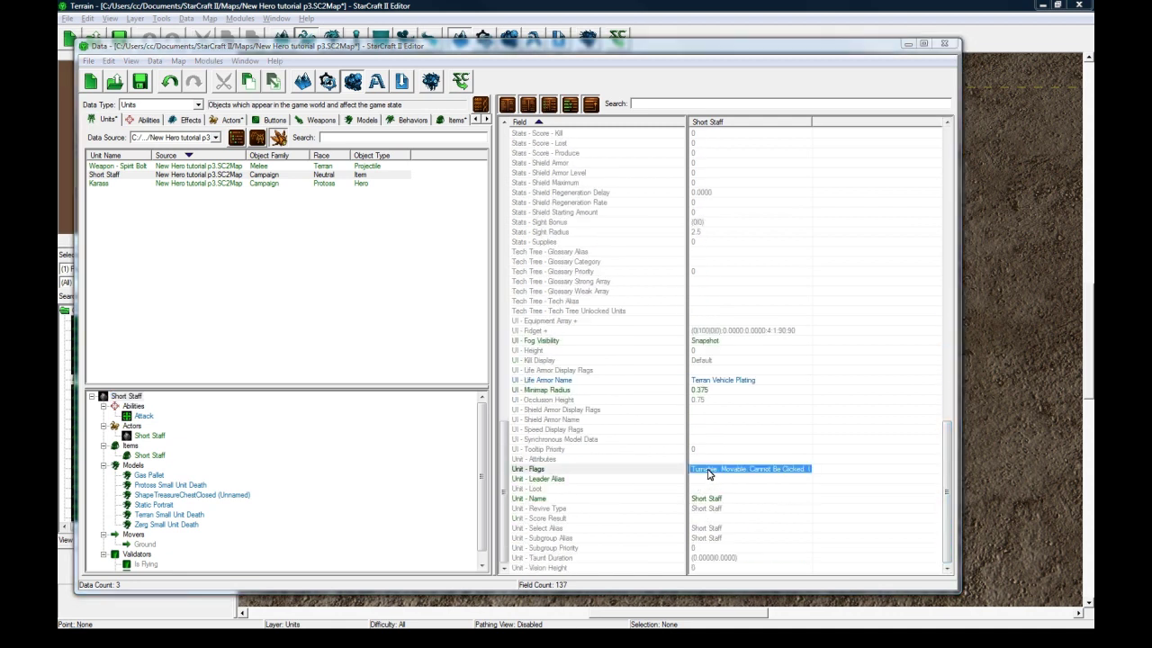
pyautogui.scroll(-8, 332, 303)
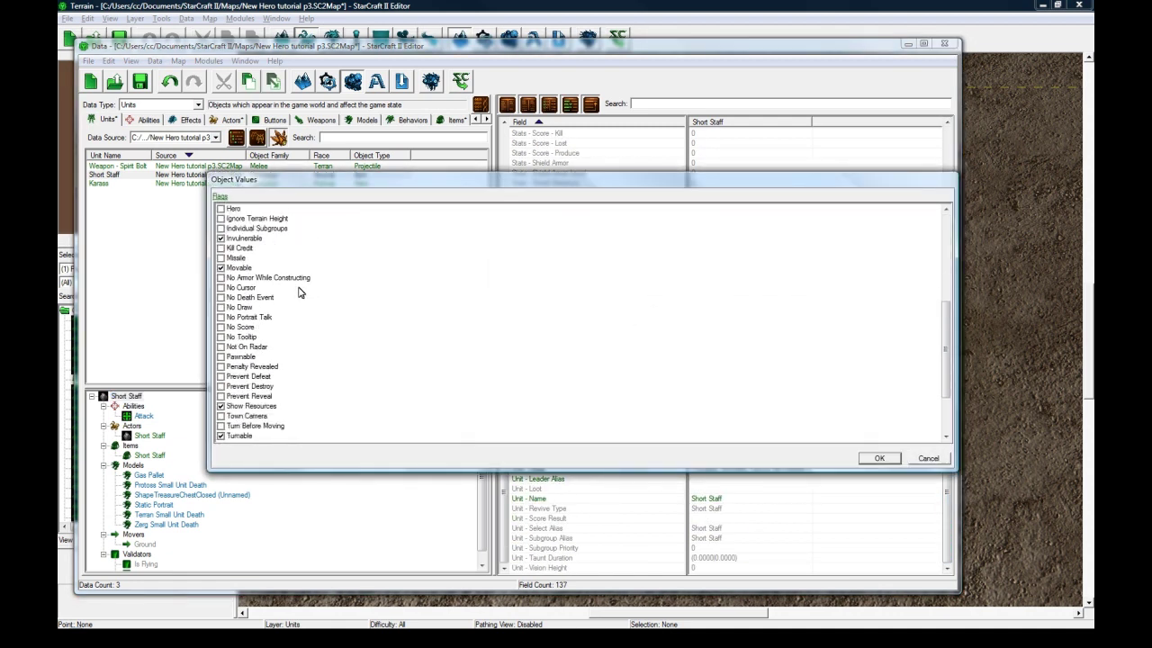
pyautogui.scroll(-1, 300, 291)
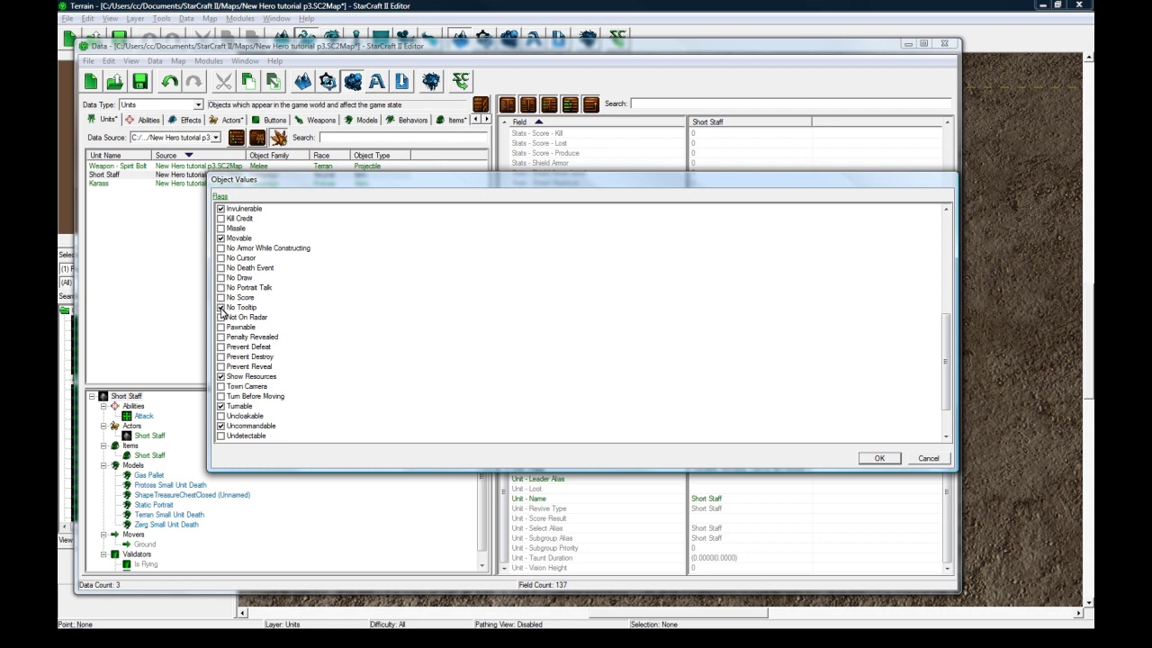
pyautogui.click(928, 458)
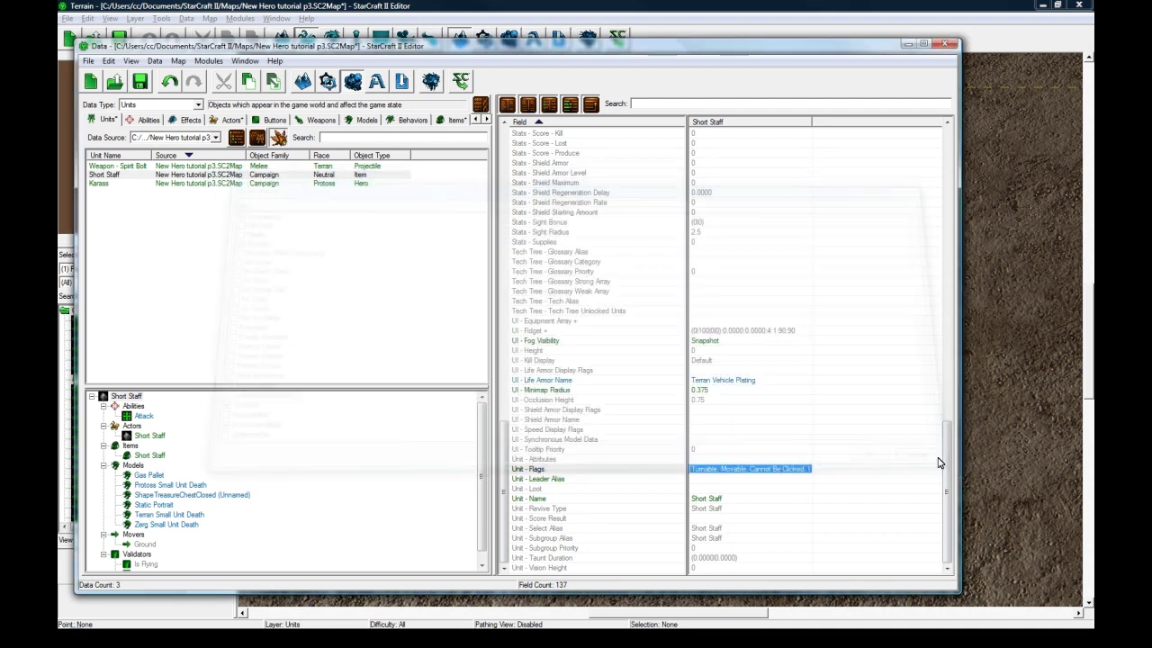
# Step: Open the Short Staff actor's UI - Wireframe image for replacement and search the texture archive for "treasure"
pyautogui.click(149, 436)
pyautogui.click(729, 407)
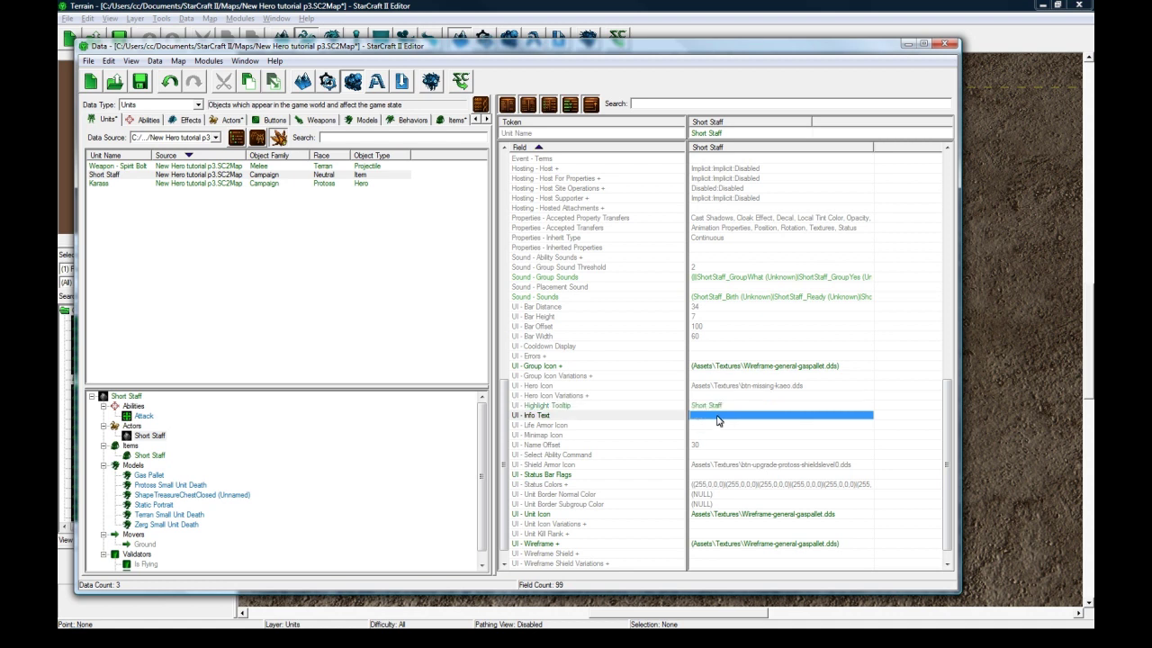
pyautogui.click(761, 368)
pyautogui.scroll(-1, 762, 371)
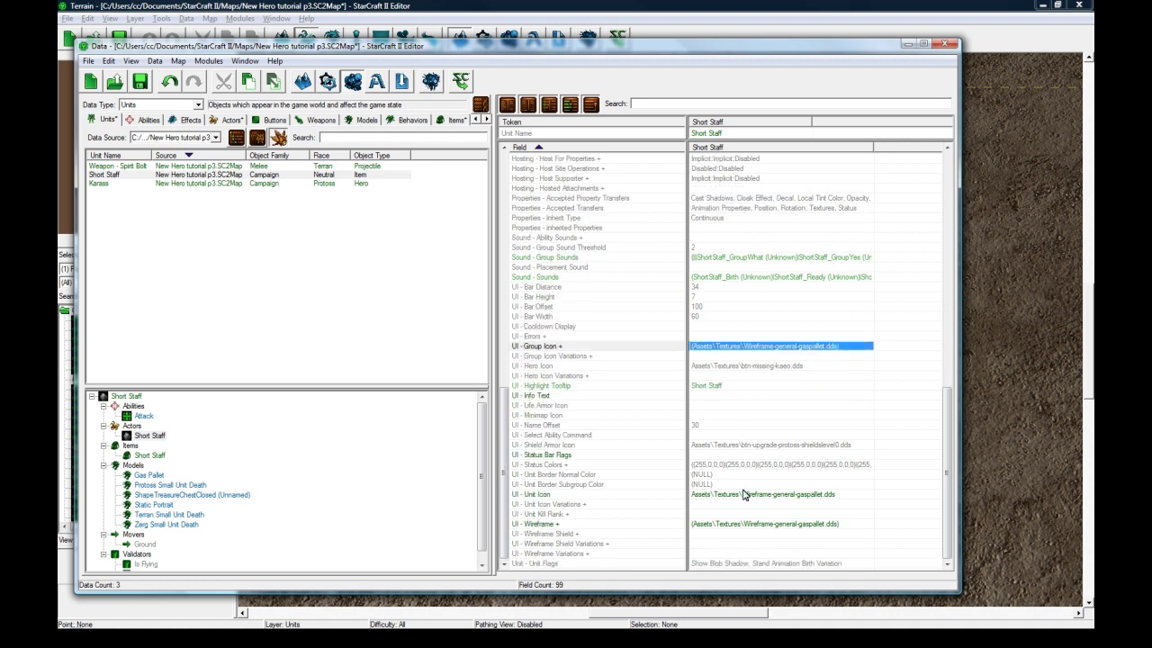
pyautogui.doubleClick(758, 529)
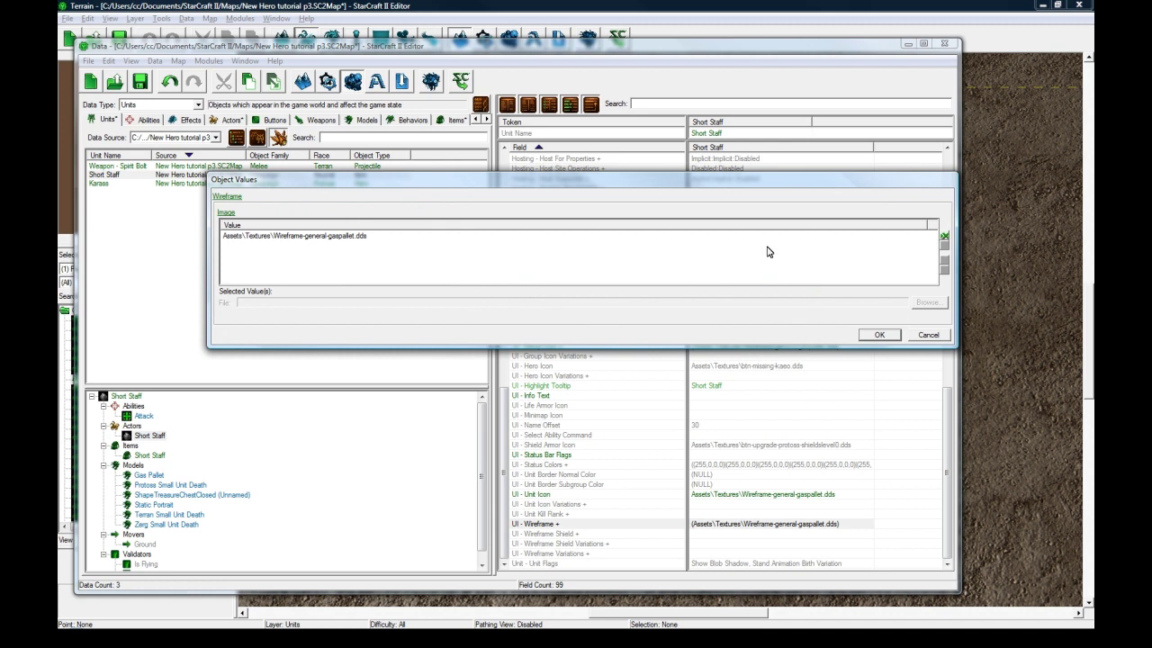
pyautogui.doubleClick(350, 238)
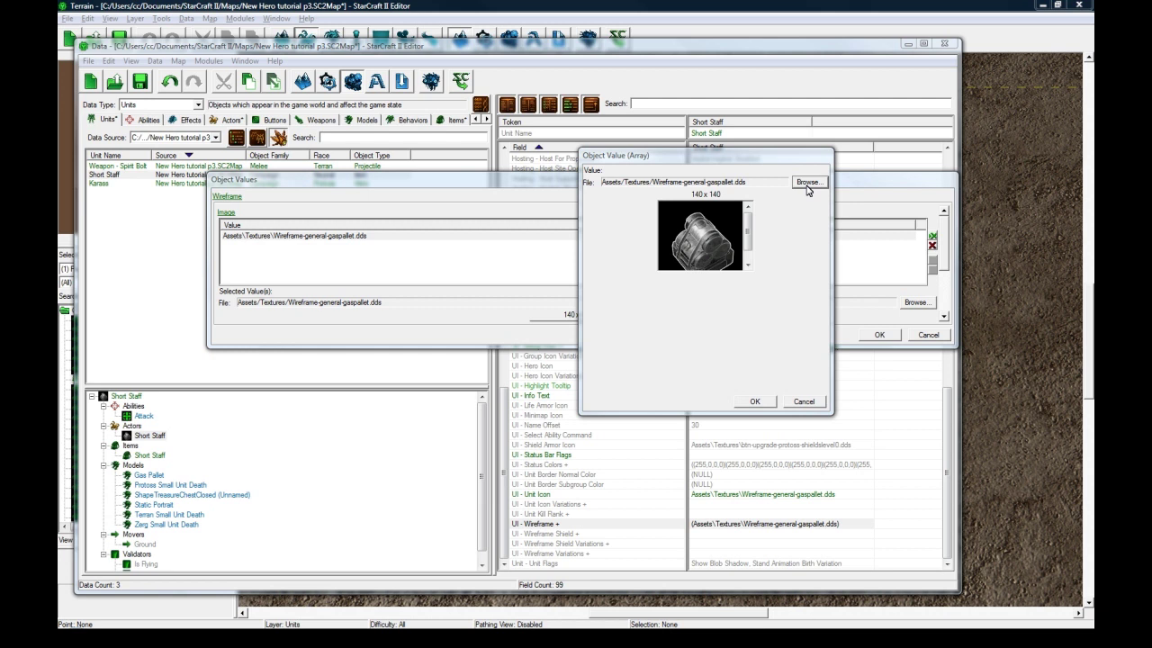
pyautogui.click(807, 182)
pyautogui.write('i')
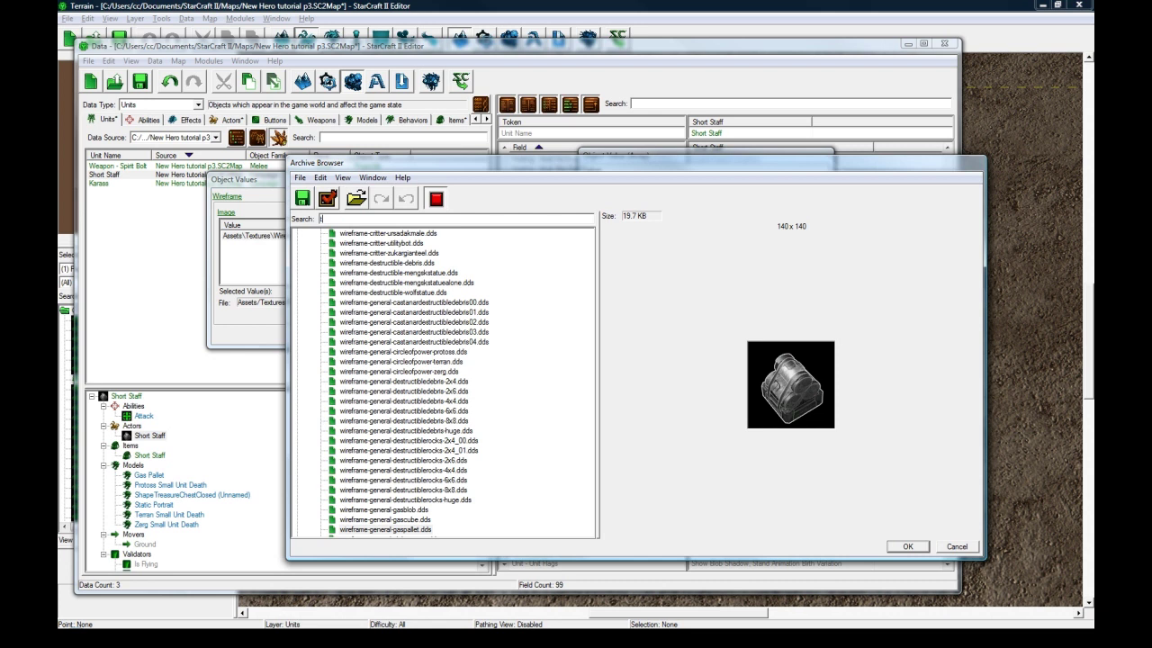
pyautogui.write('reasure')
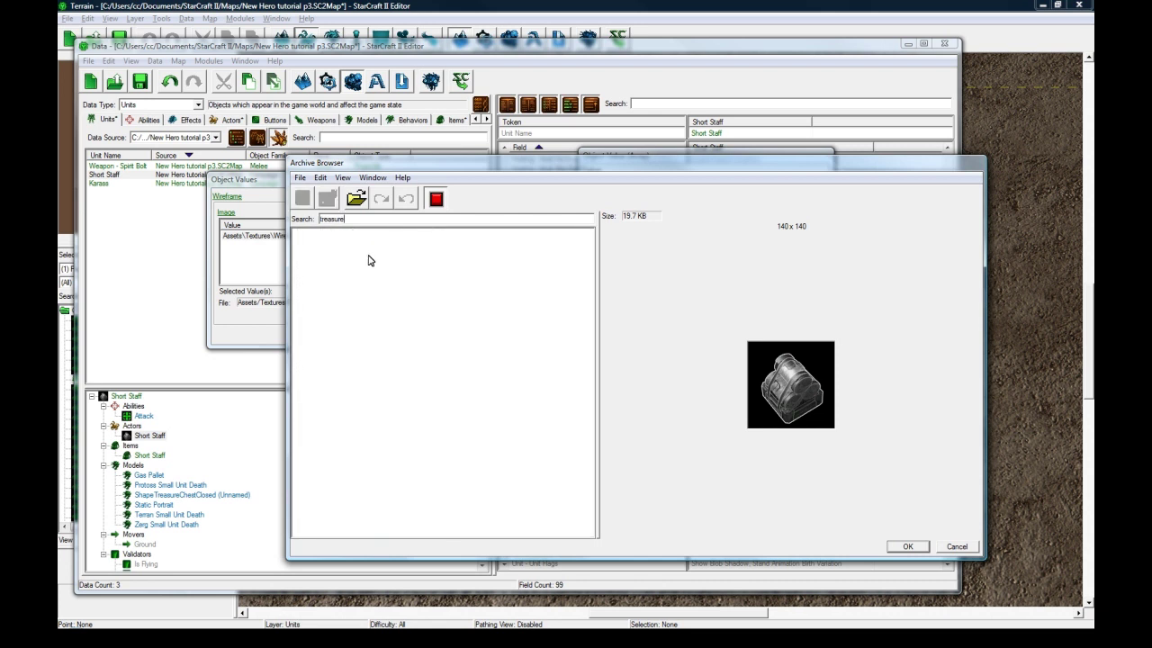
# Step: Search the texture archive for "shape" and preview the matching textures in the Assets and EditorData folders
pyautogui.doubleClick(345, 219)
pyautogui.write('shape')
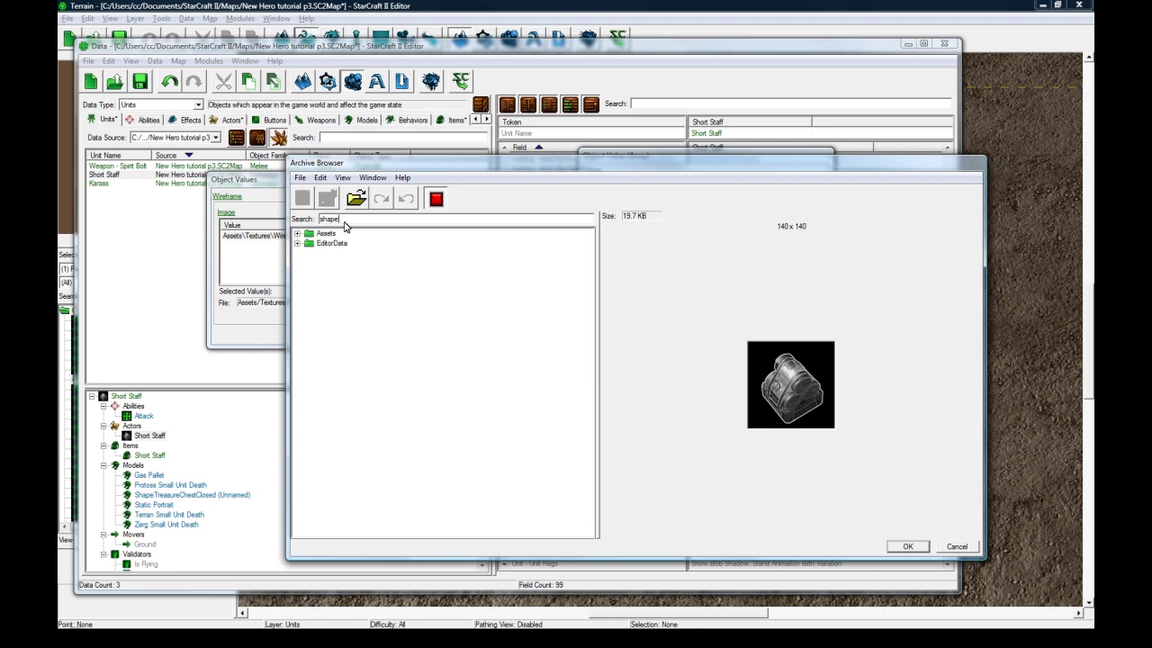
pyautogui.click(298, 234)
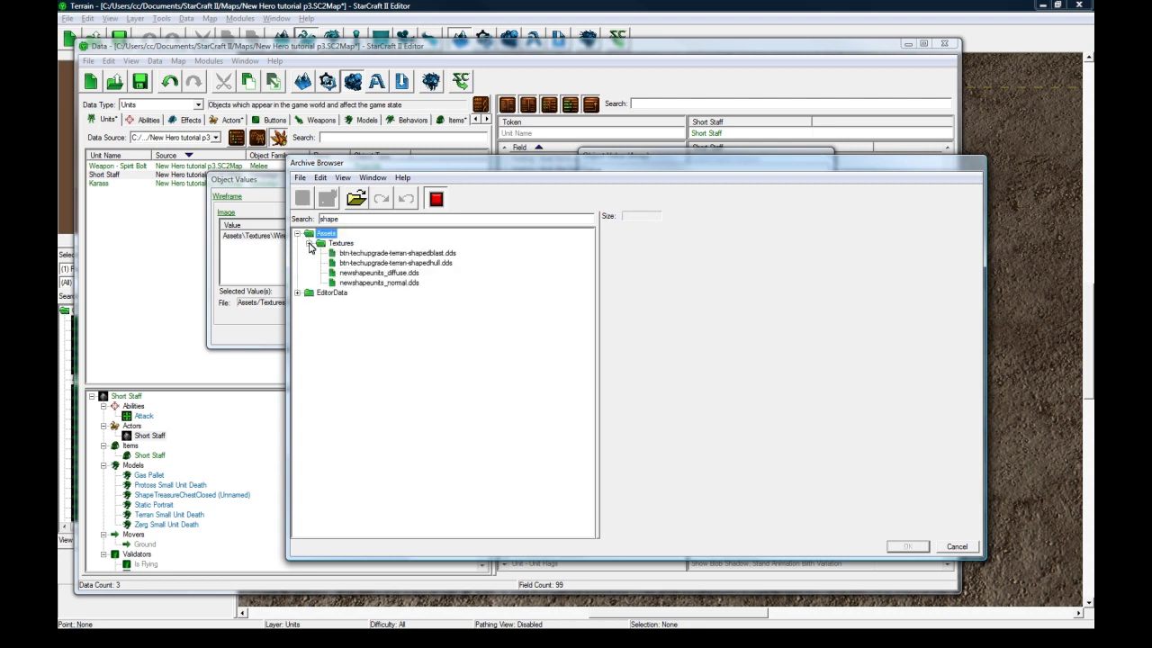
pyautogui.click(371, 281)
pyautogui.click(396, 263)
pyautogui.click(398, 253)
pyautogui.click(399, 273)
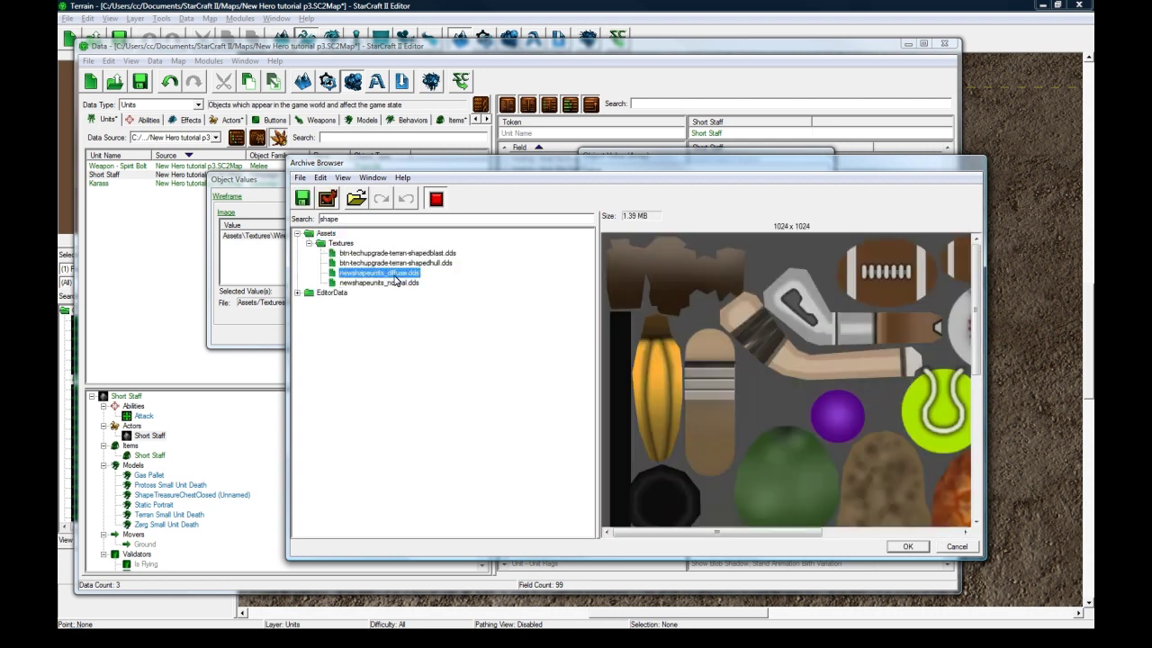
pyautogui.click(397, 283)
pyautogui.click(397, 273)
pyautogui.click(297, 292)
pyautogui.click(309, 306)
pyautogui.click(370, 312)
pyautogui.press('Down')
pyautogui.press('Down')
# Step: Search the texture archive for "tip" and preview the btn-tips icons between crystal and battlereport
pyautogui.doubleClick(329, 219)
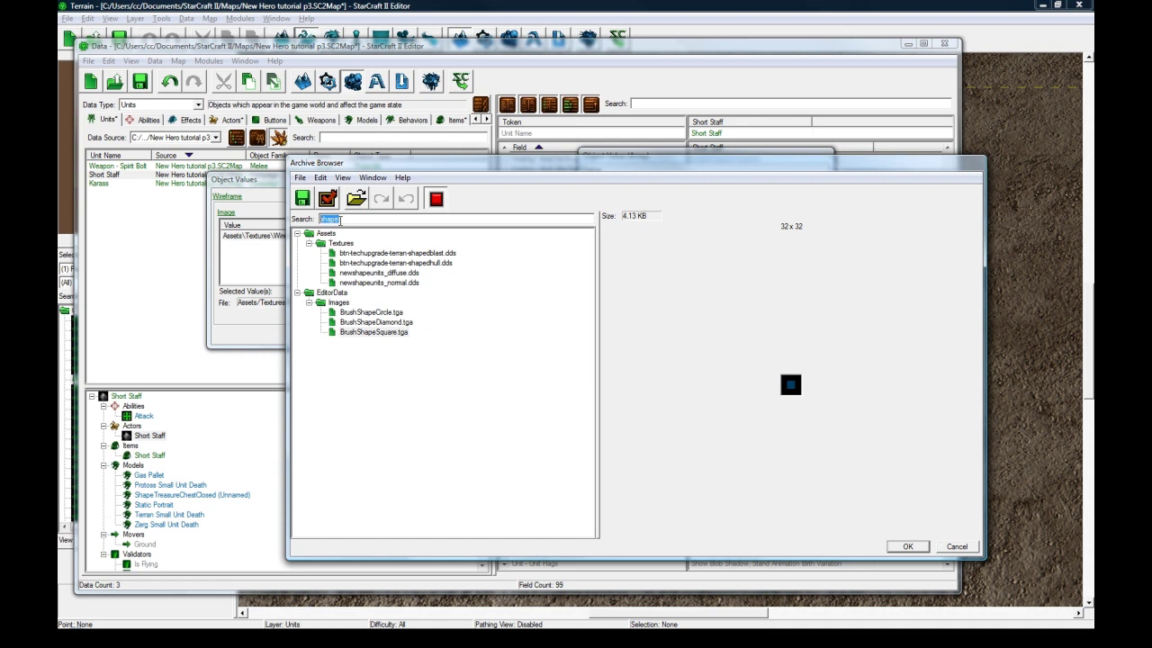
pyautogui.press('BackSpace')
pyautogui.write('tip')
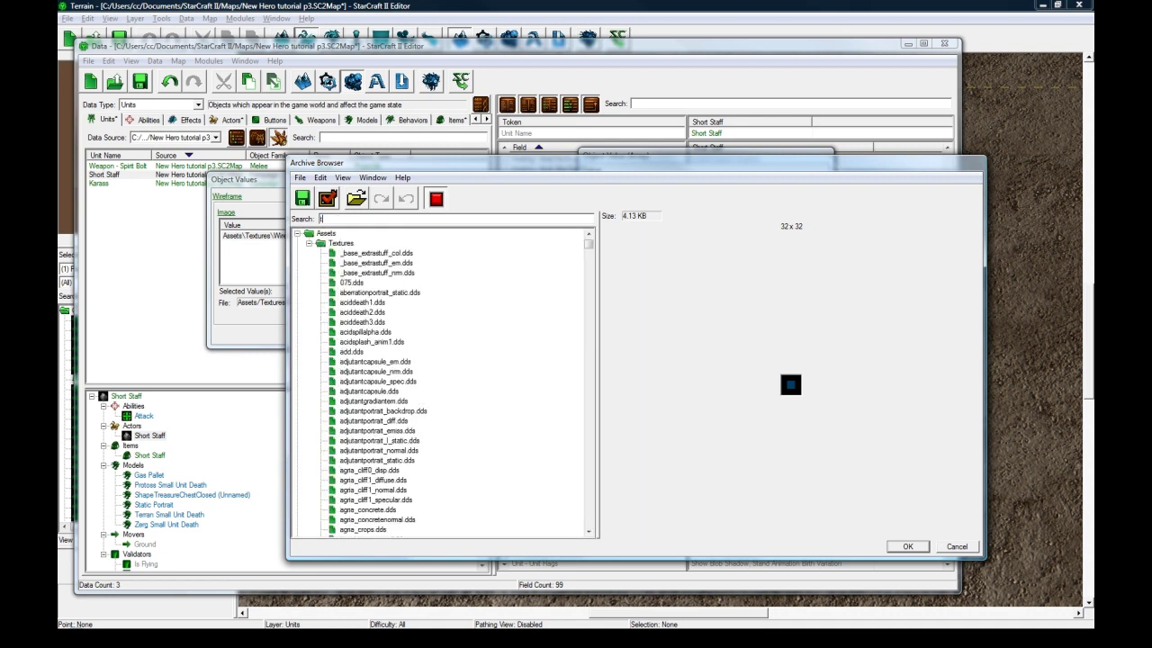
pyautogui.click(382, 361)
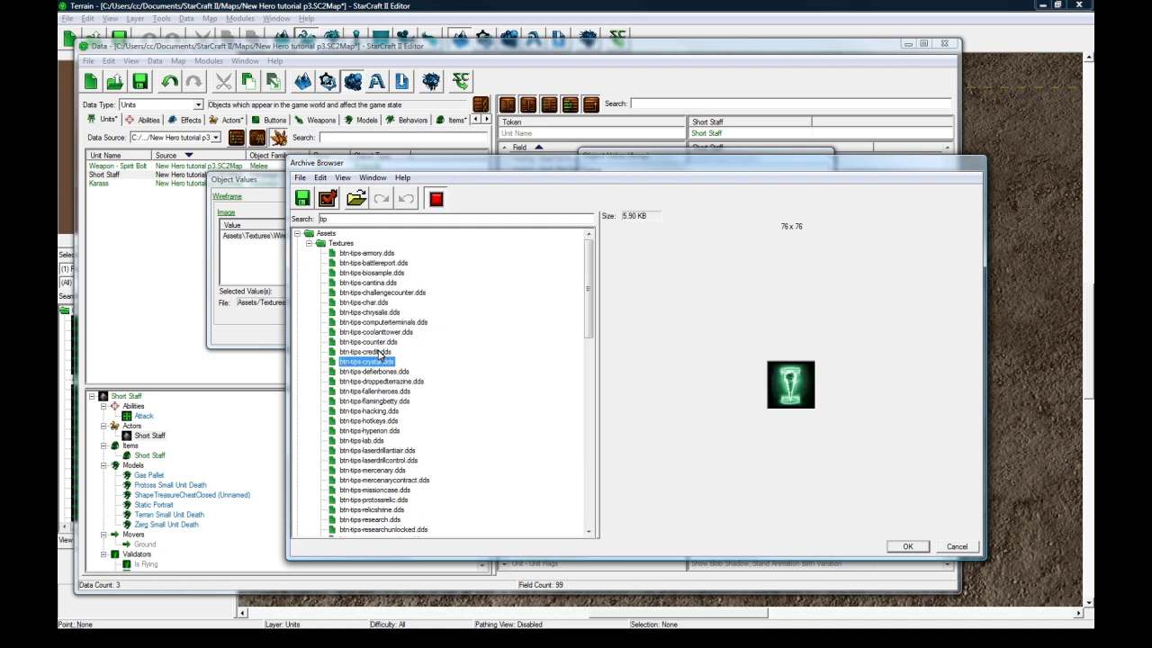
pyautogui.click(382, 351)
pyautogui.click(385, 343)
pyautogui.click(385, 332)
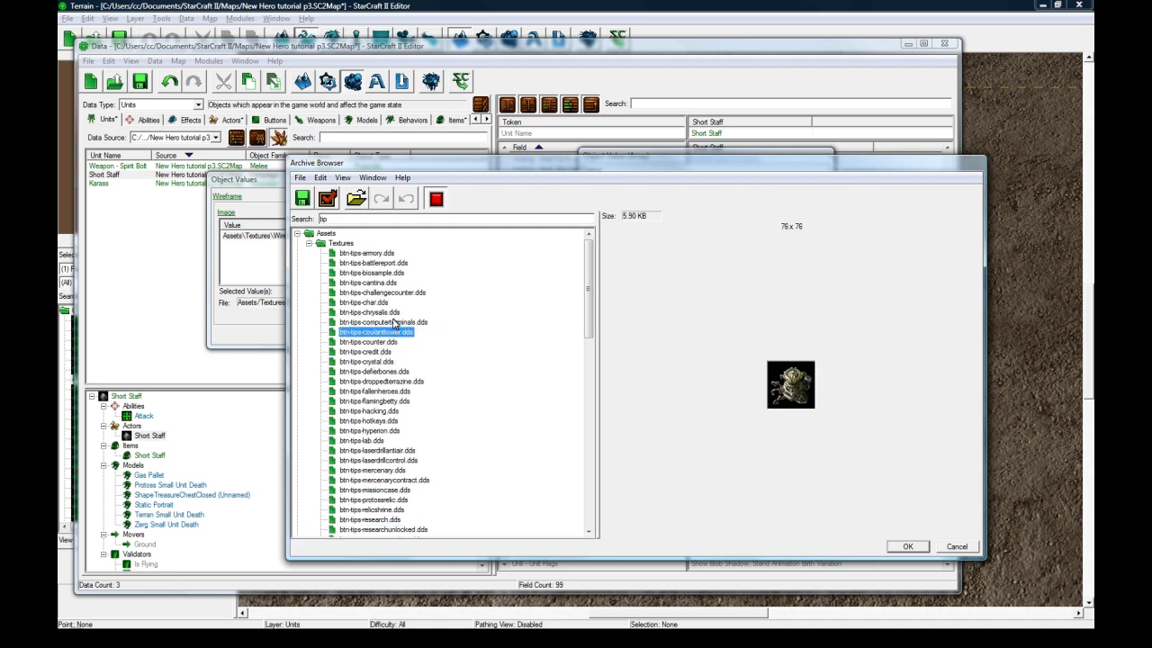
pyautogui.click(387, 322)
pyautogui.click(389, 302)
pyautogui.click(389, 293)
pyautogui.click(389, 283)
pyautogui.click(389, 263)
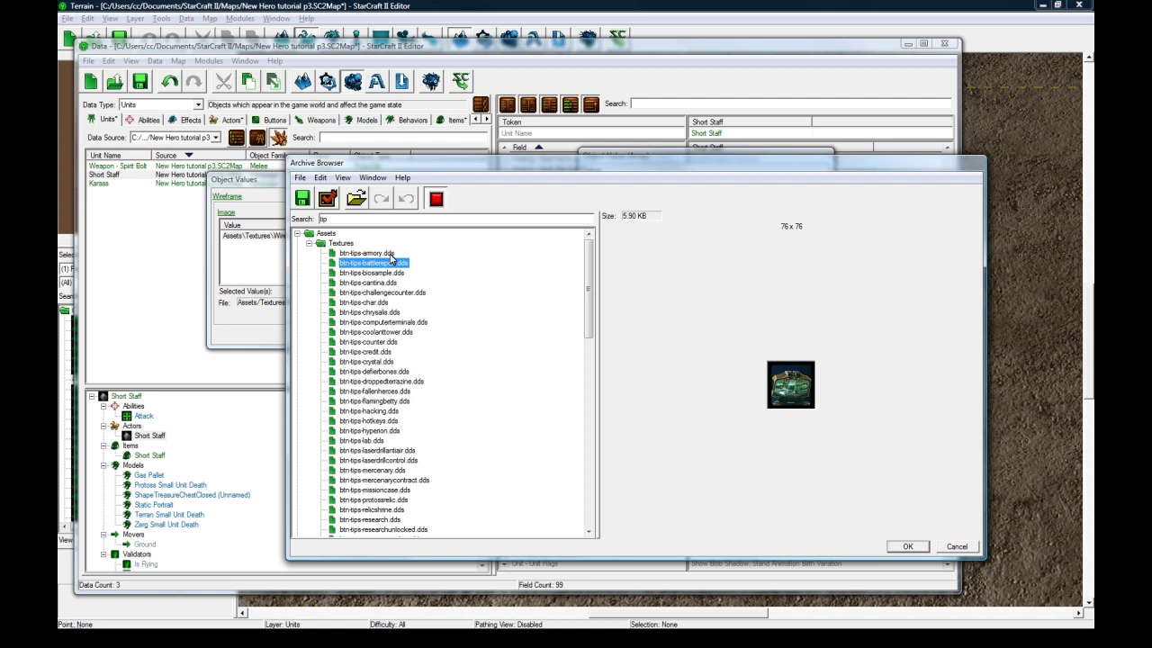
# Step: Set the Short Staff actor's UI - Wireframe image to btn-tips-battlereport.dds and confirm the open dialogs
pyautogui.click(390, 252)
pyautogui.click(390, 273)
pyautogui.click(391, 263)
pyautogui.click(909, 546)
pyautogui.click(755, 402)
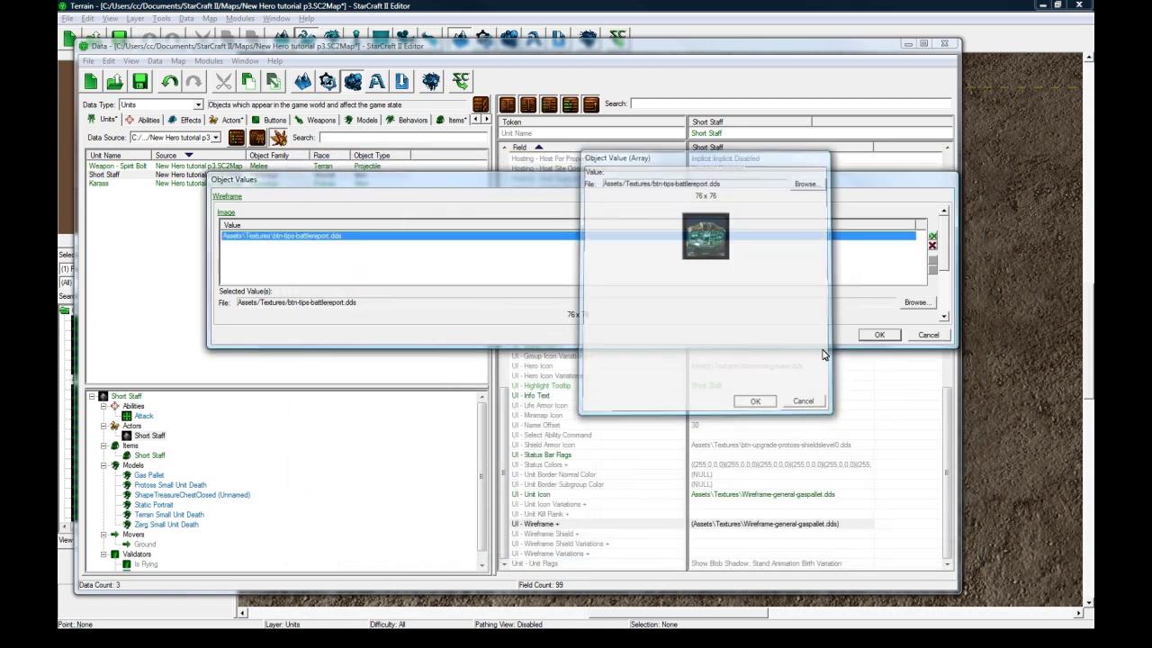
pyautogui.click(877, 334)
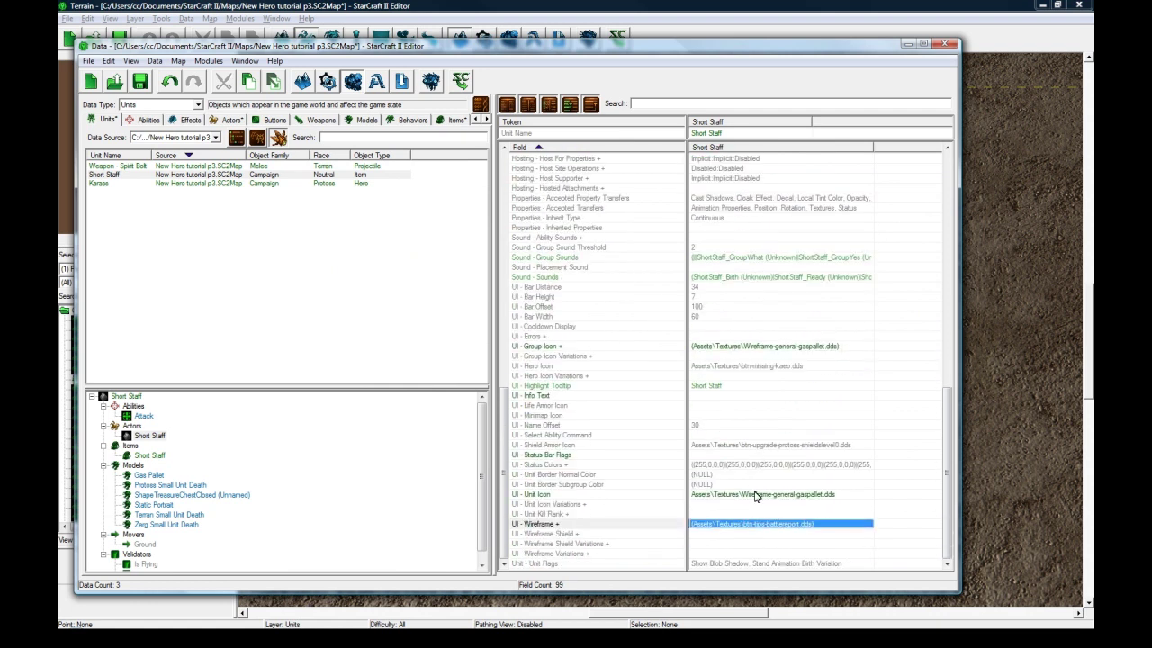
# Step: Find "battlereport" in the texture archive and set the actor's UI - Unit Icon to btn-tips-battlereport.dds
pyautogui.doubleClick(754, 498)
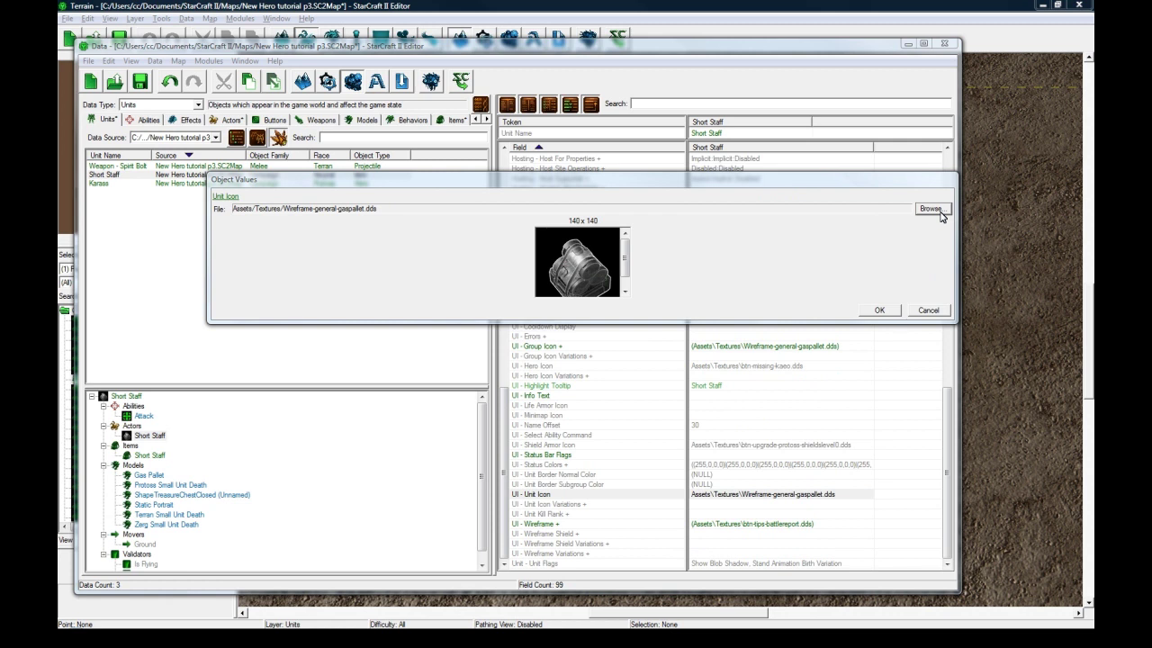
pyautogui.click(931, 209)
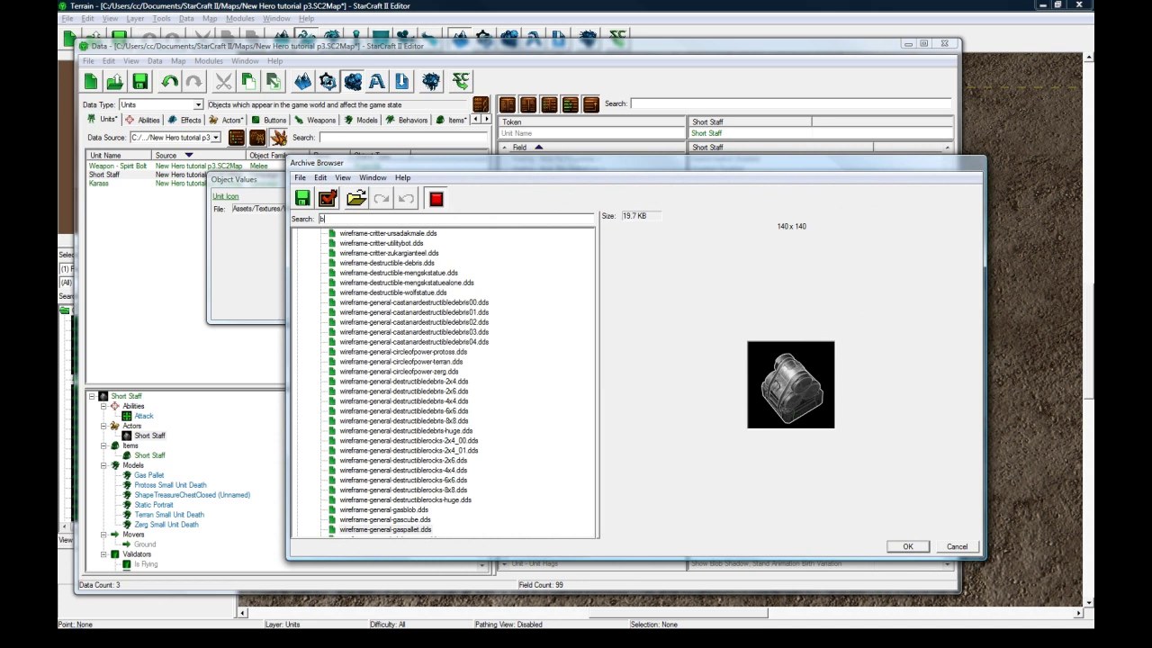
pyautogui.write('battlereport')
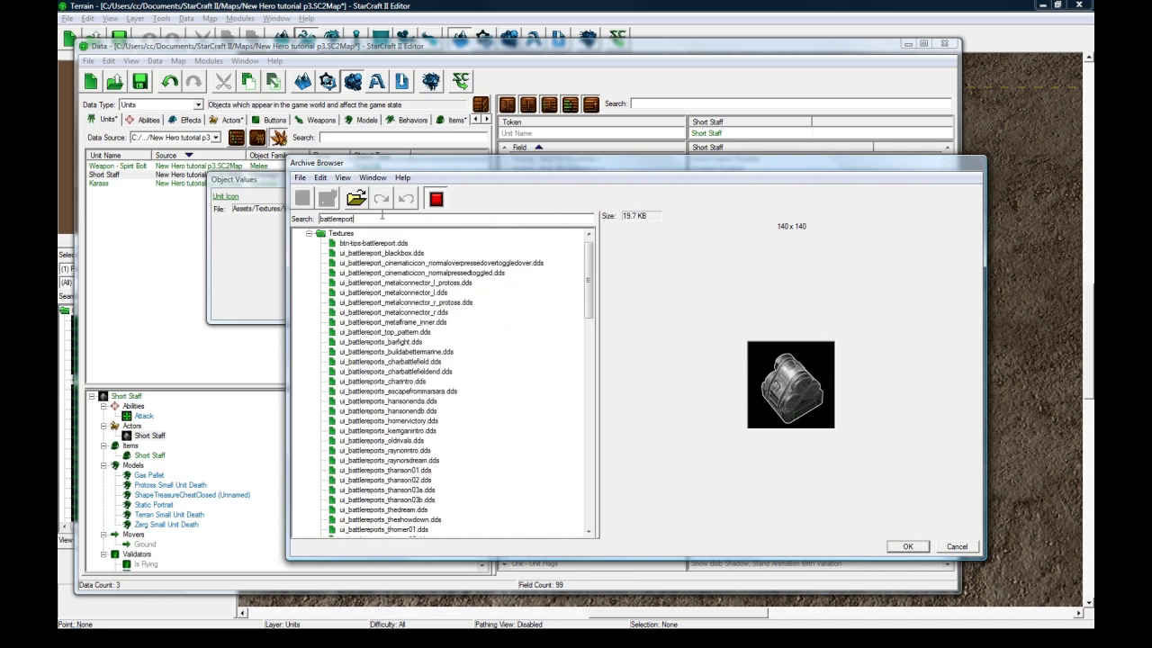
pyautogui.click(387, 247)
pyautogui.click(907, 546)
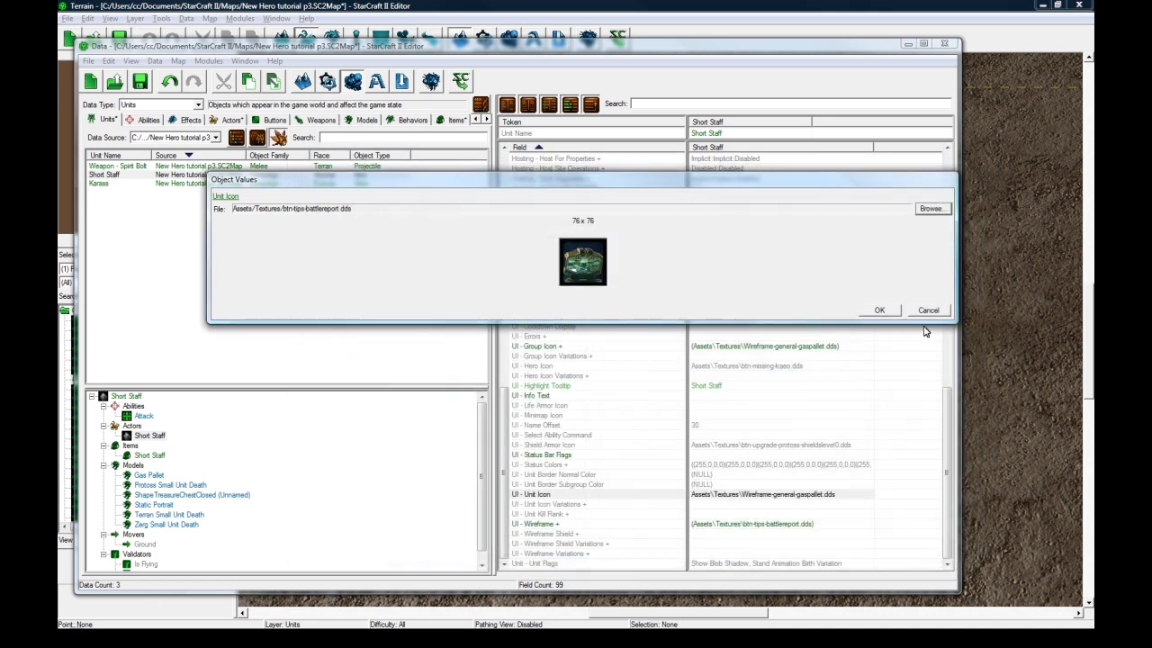
pyautogui.click(882, 311)
# Step: Return to the terrain map, filter units to Neutral items, and place one Short Staff beside the hero
pyautogui.scroll(18, 761, 411)
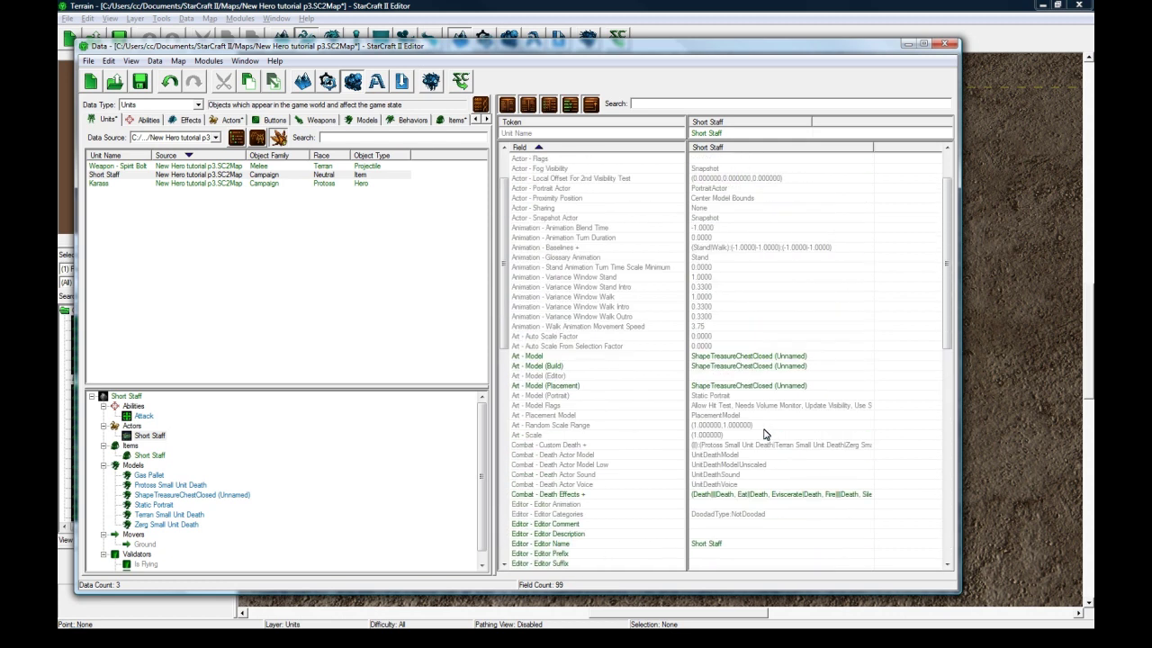
pyautogui.hotkey('alt', 'F4')
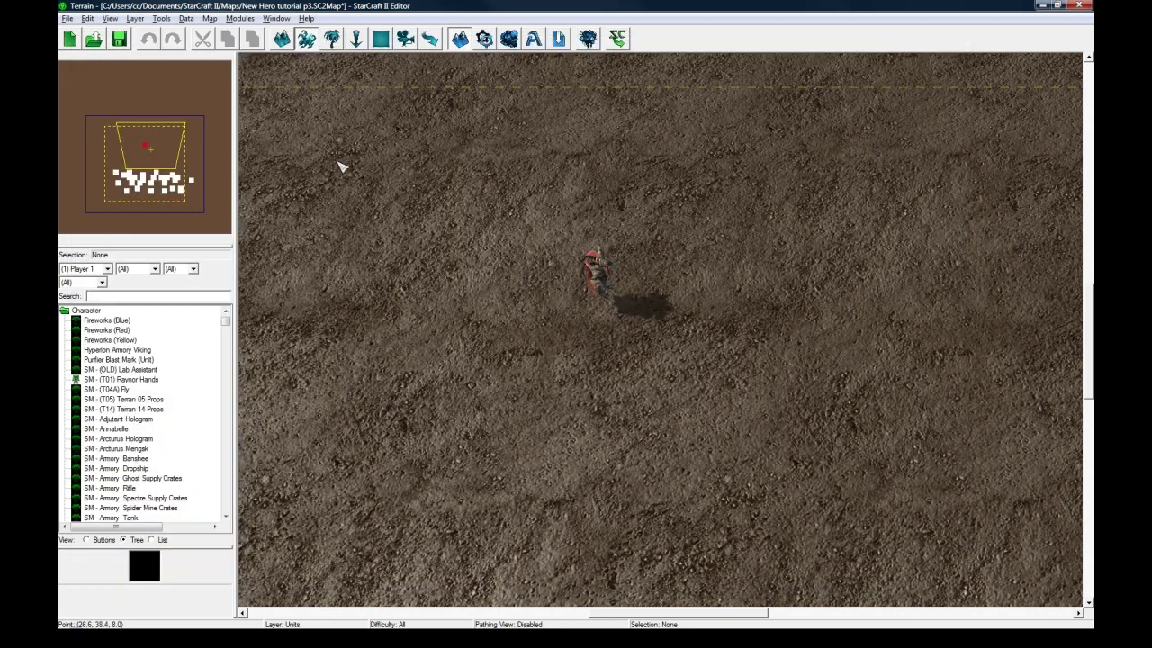
pyautogui.click(106, 269)
pyautogui.click(90, 284)
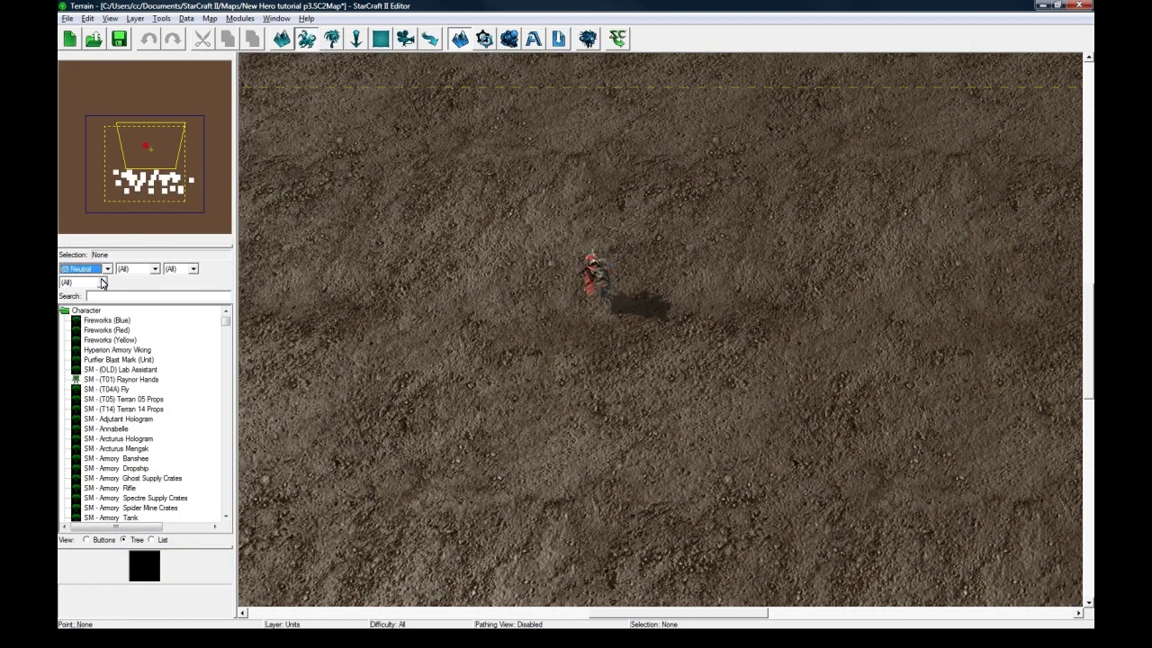
pyautogui.click(102, 282)
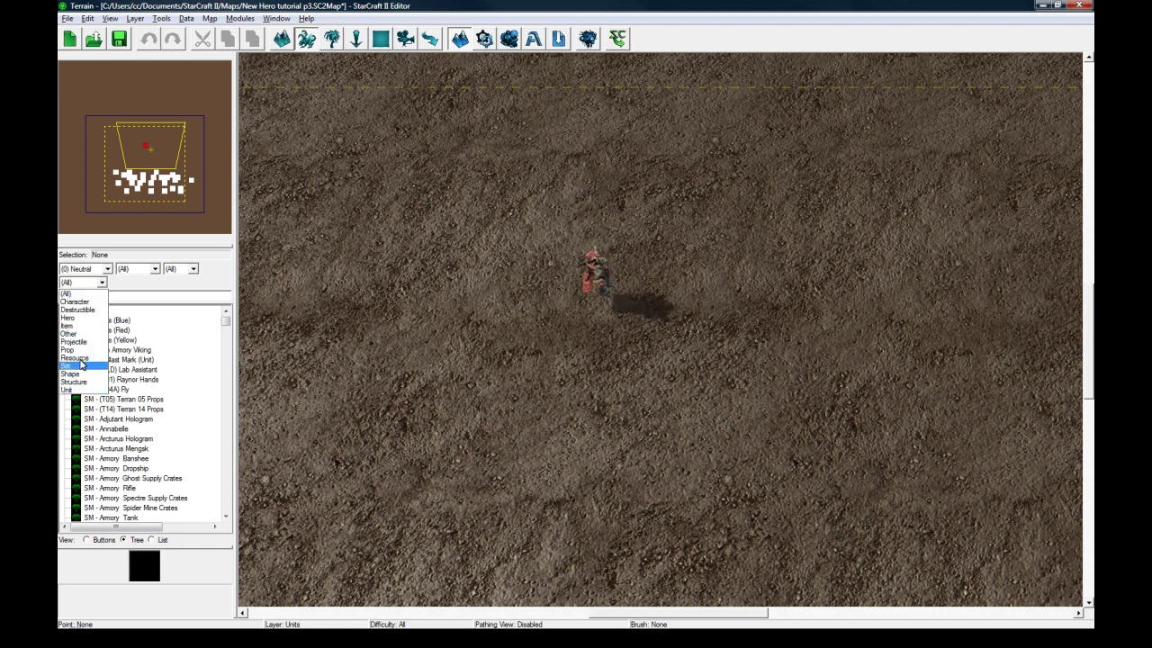
pyautogui.click(78, 325)
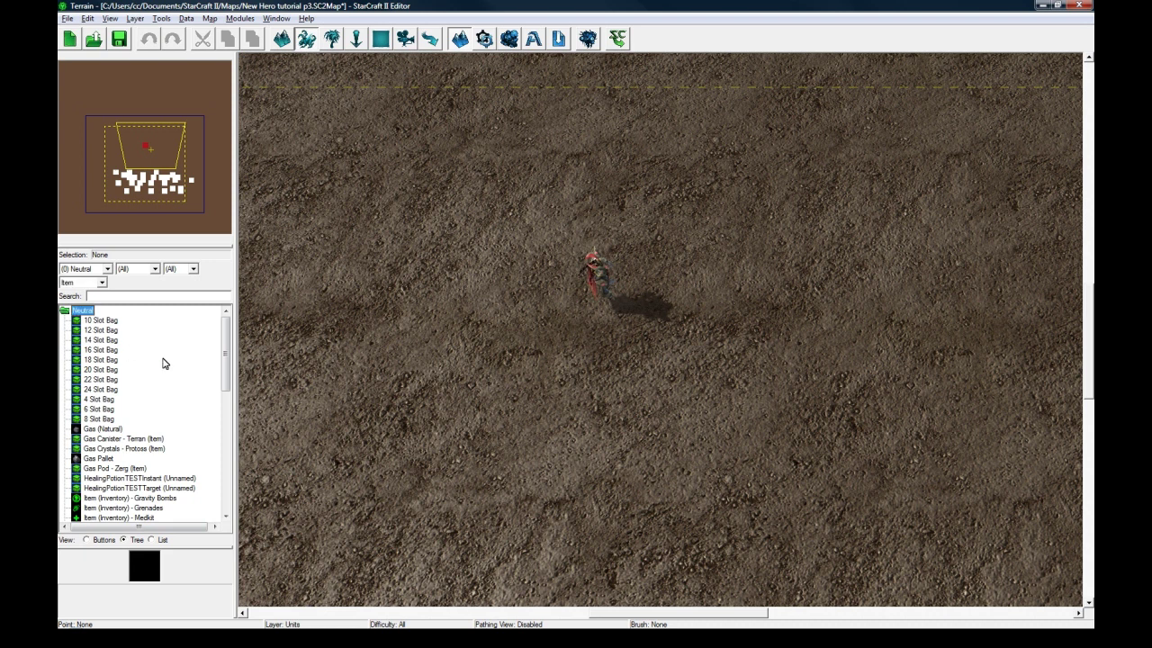
pyautogui.scroll(-8, 162, 363)
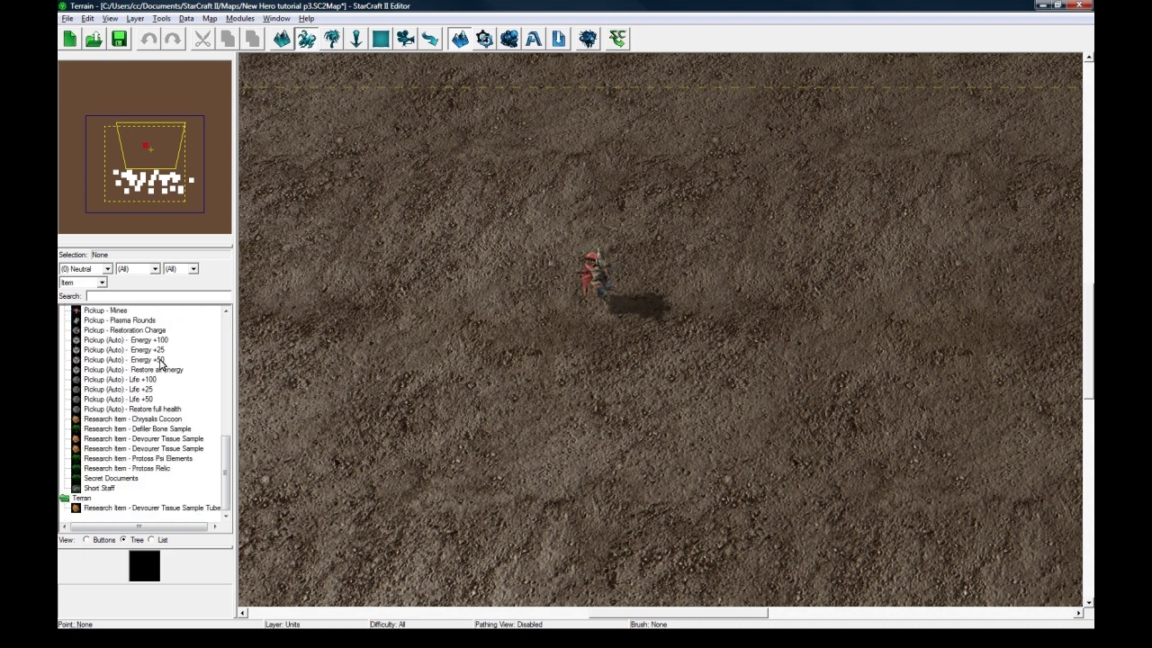
pyautogui.click(99, 488)
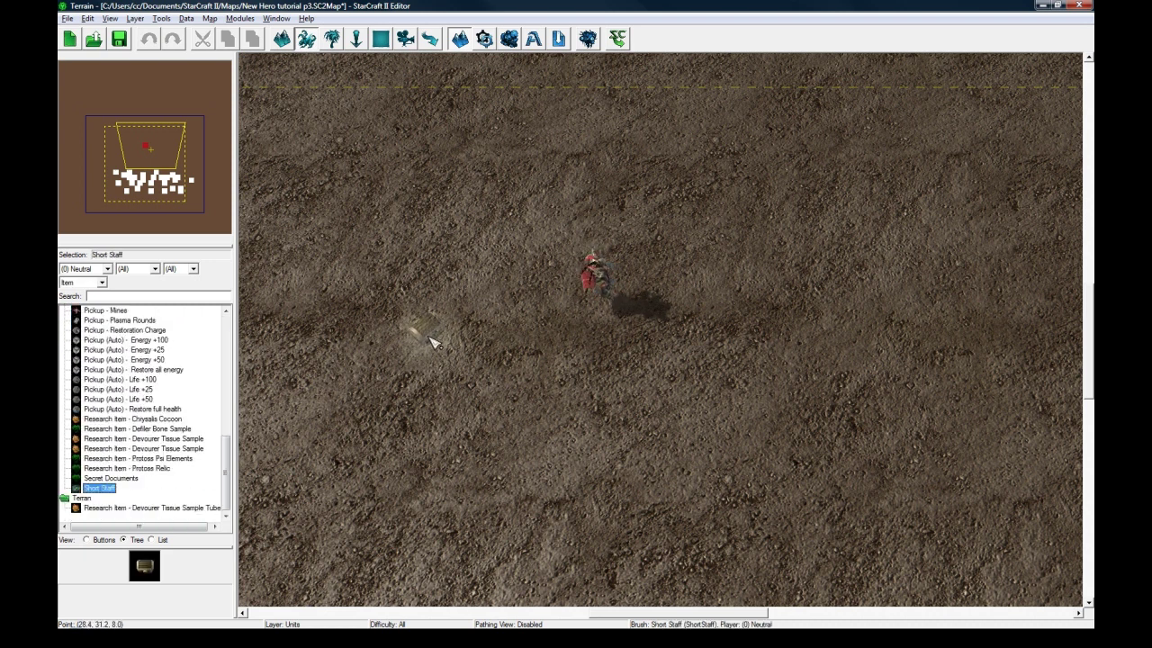
pyautogui.click(688, 309)
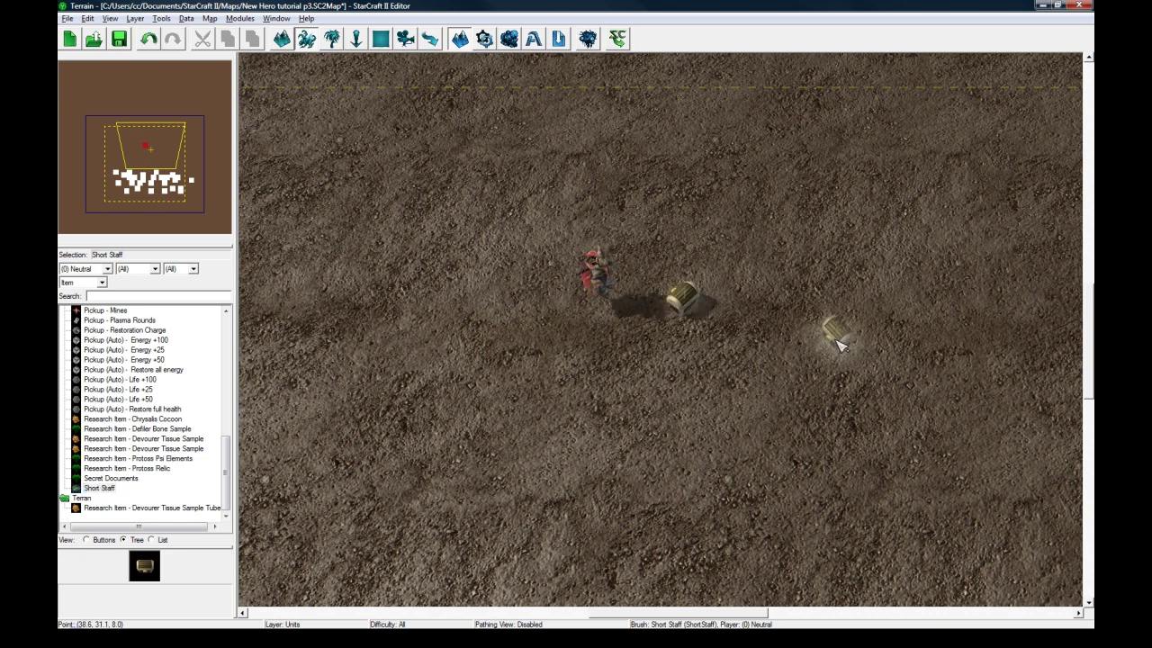
pyautogui.press('Escape')
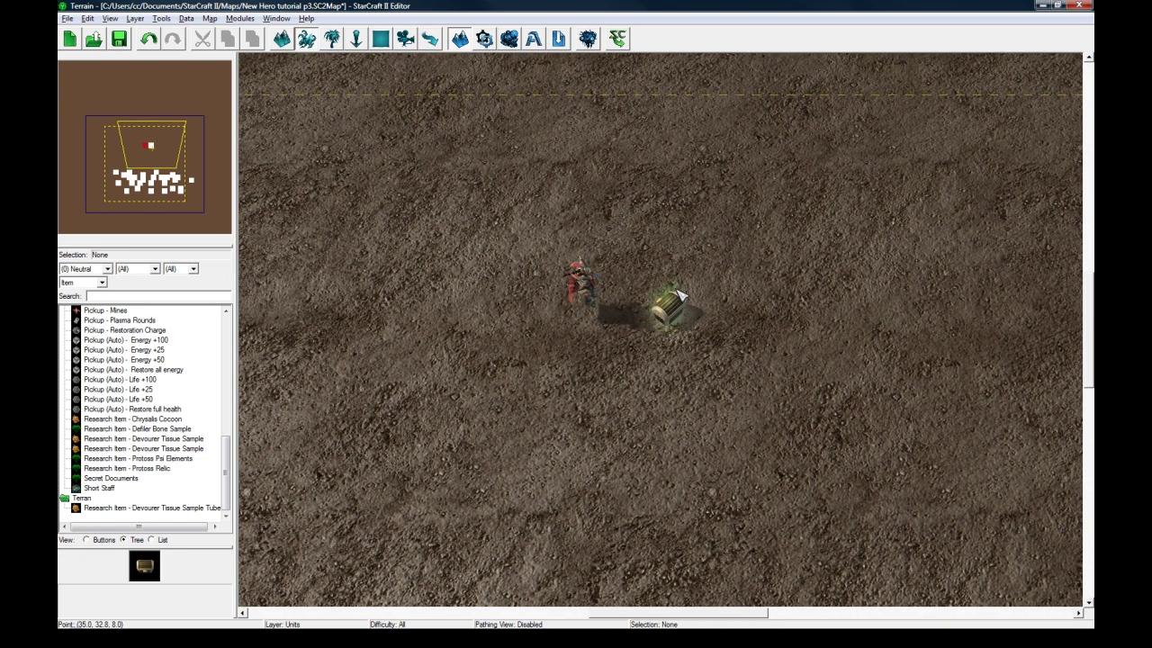
# Step: Examine the Short Staff actor's art, UI and event fields in the data editor and check the placed chest on the map
pyautogui.press('F7')
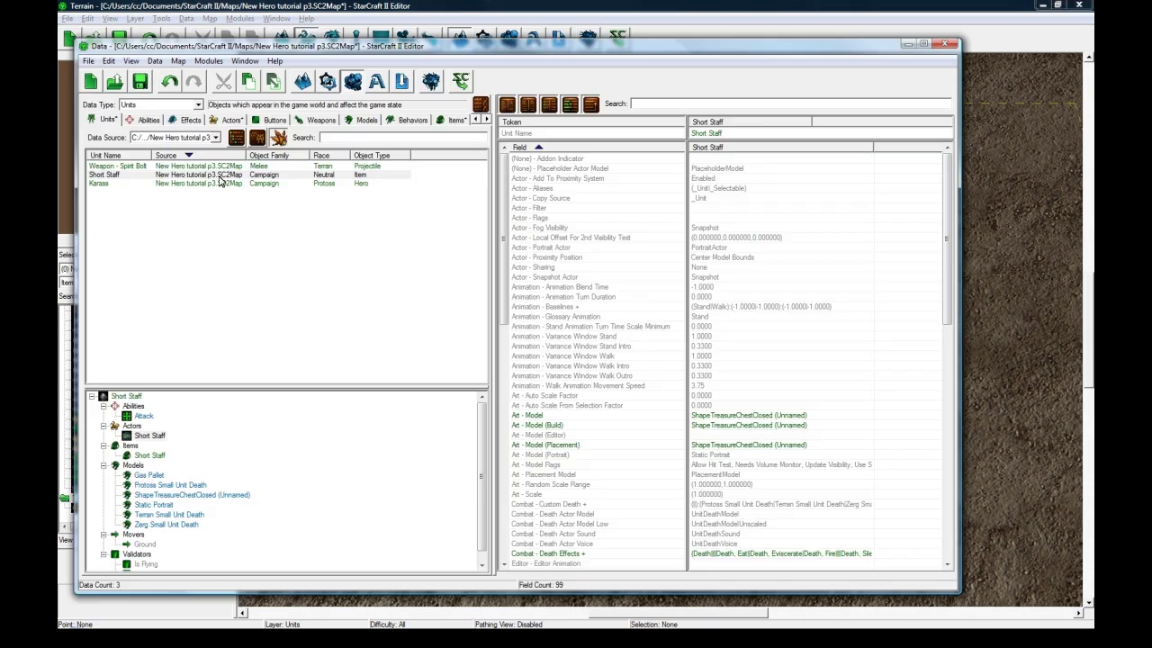
pyautogui.click(158, 176)
pyautogui.click(144, 441)
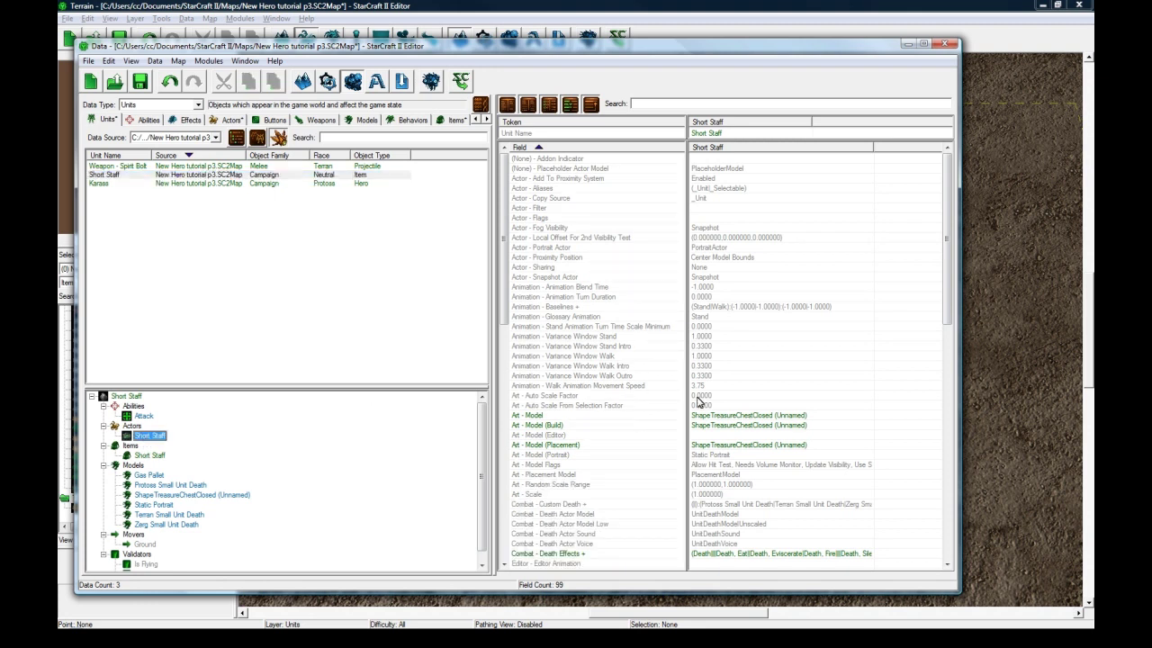
pyautogui.scroll(-15, 745, 420)
pyautogui.scroll(2, 745, 420)
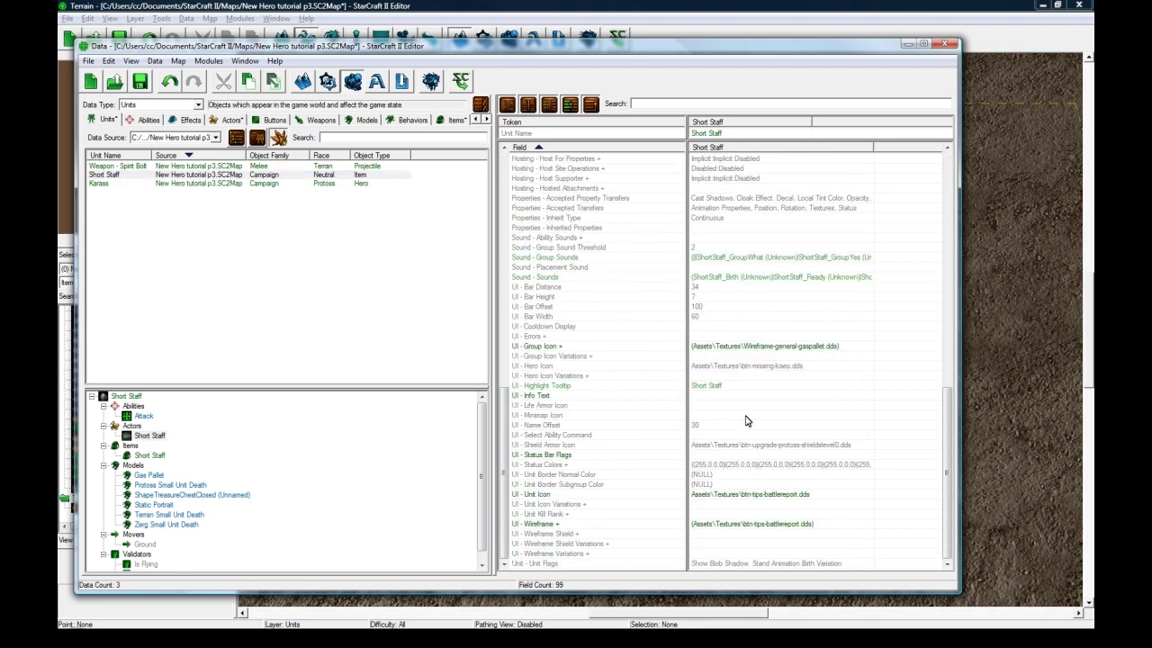
pyautogui.scroll(5, 745, 420)
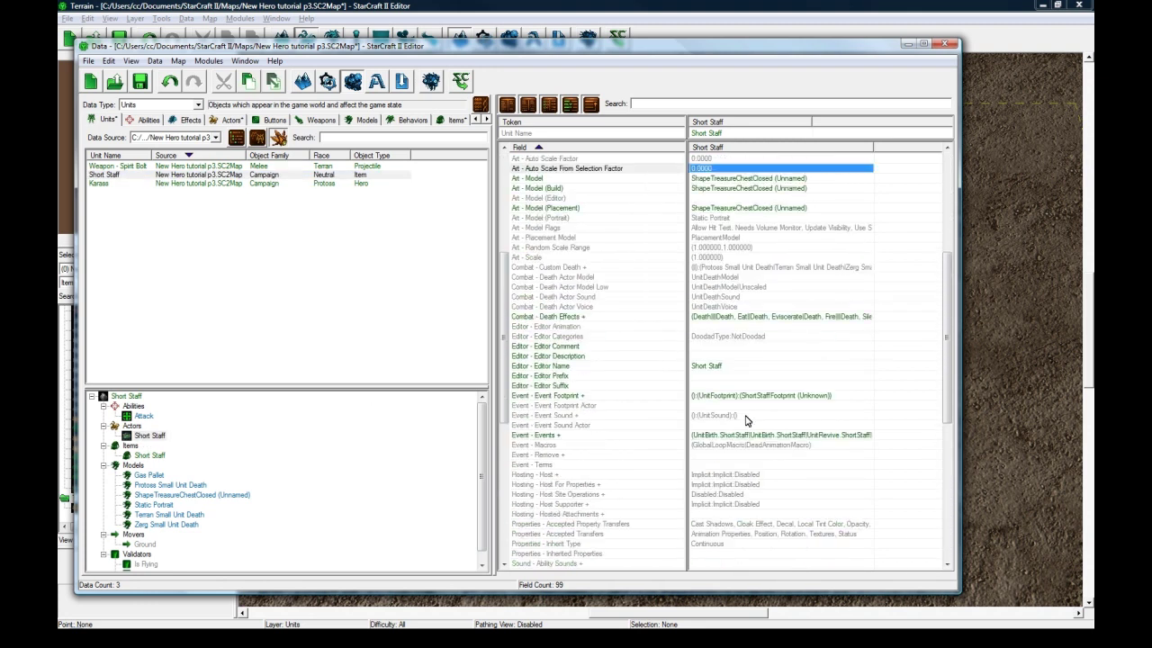
pyautogui.click(727, 436)
pyautogui.click(660, 34)
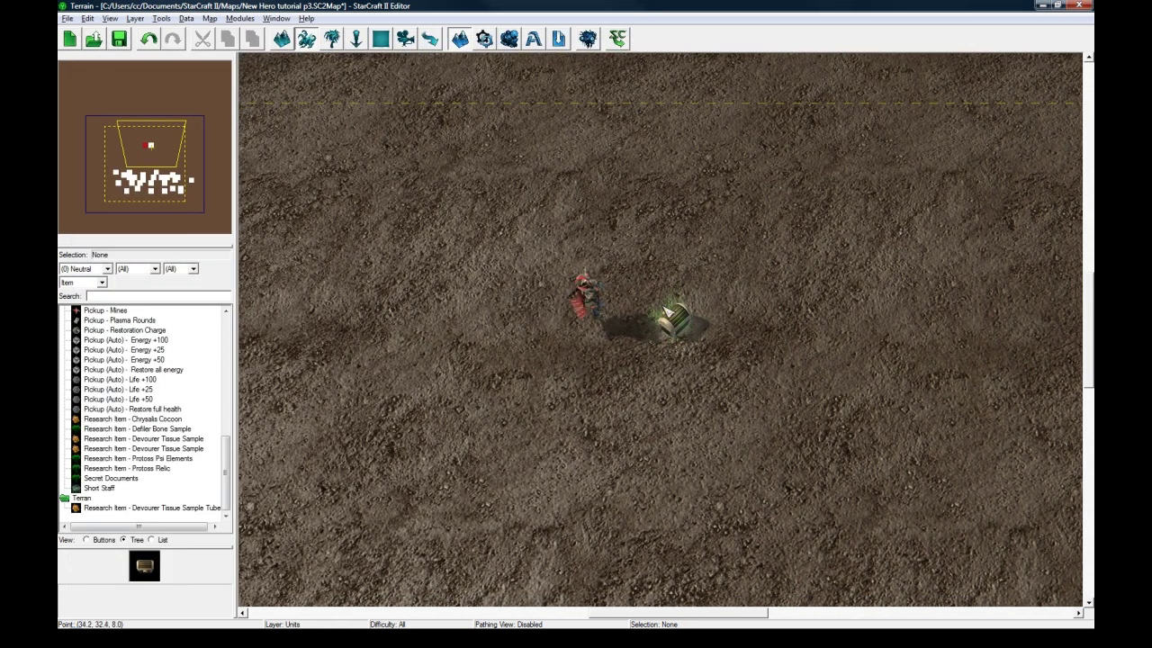
pyautogui.press('F7')
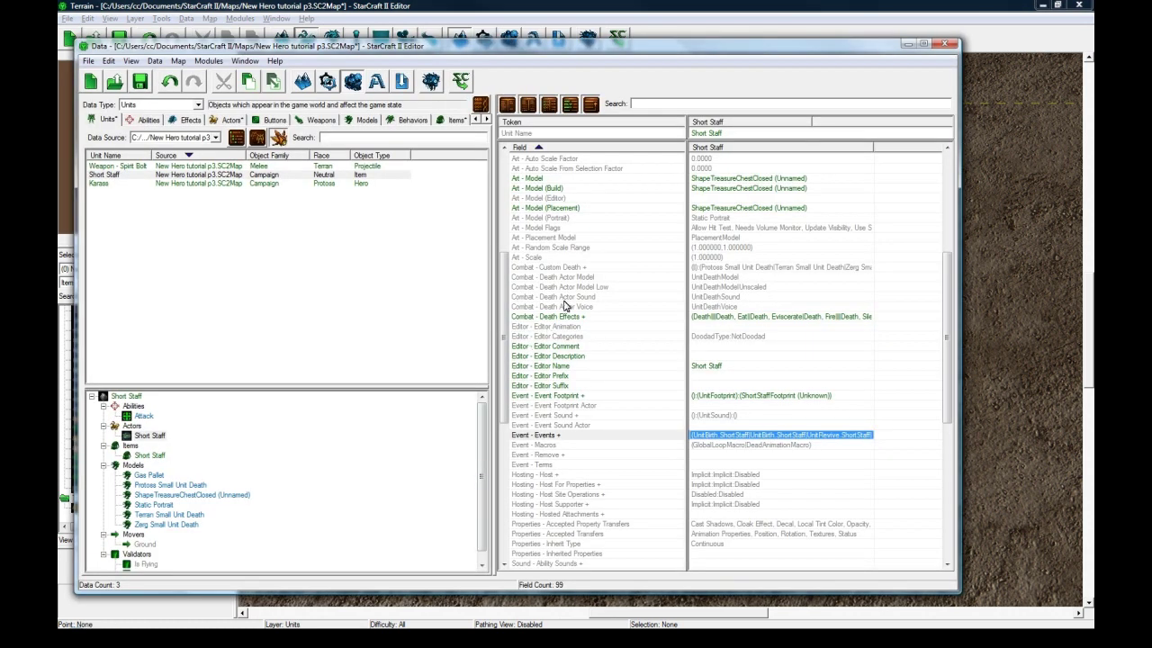
pyautogui.click(656, 36)
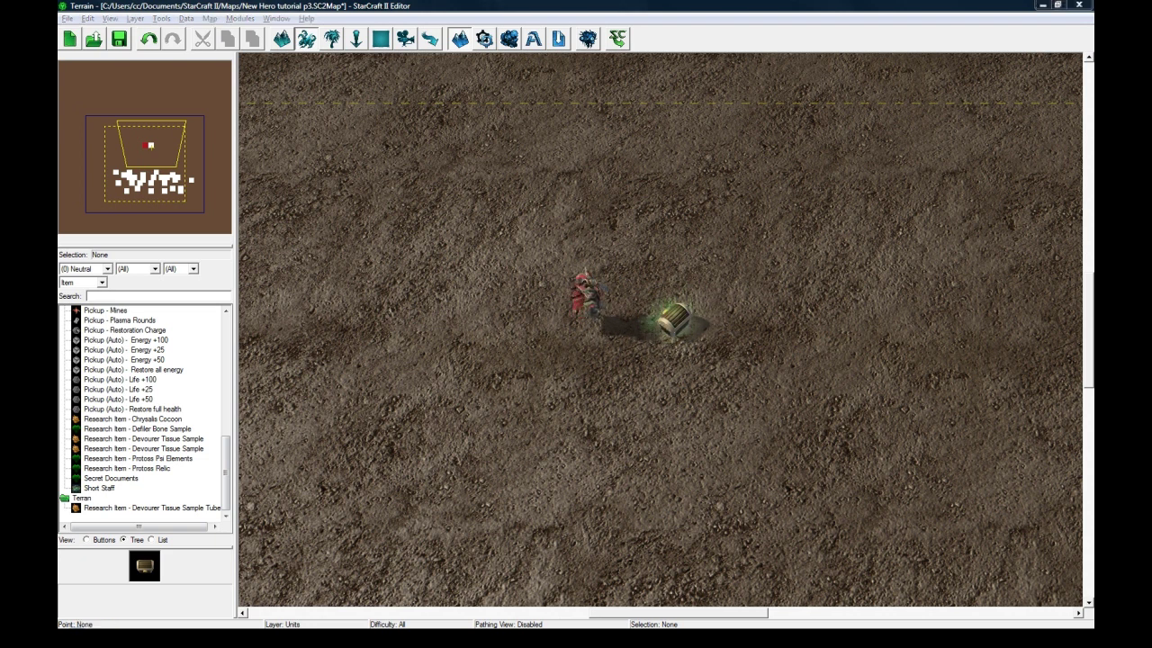
pyautogui.press('F7')
pyautogui.hotkey('alt', 'F4')
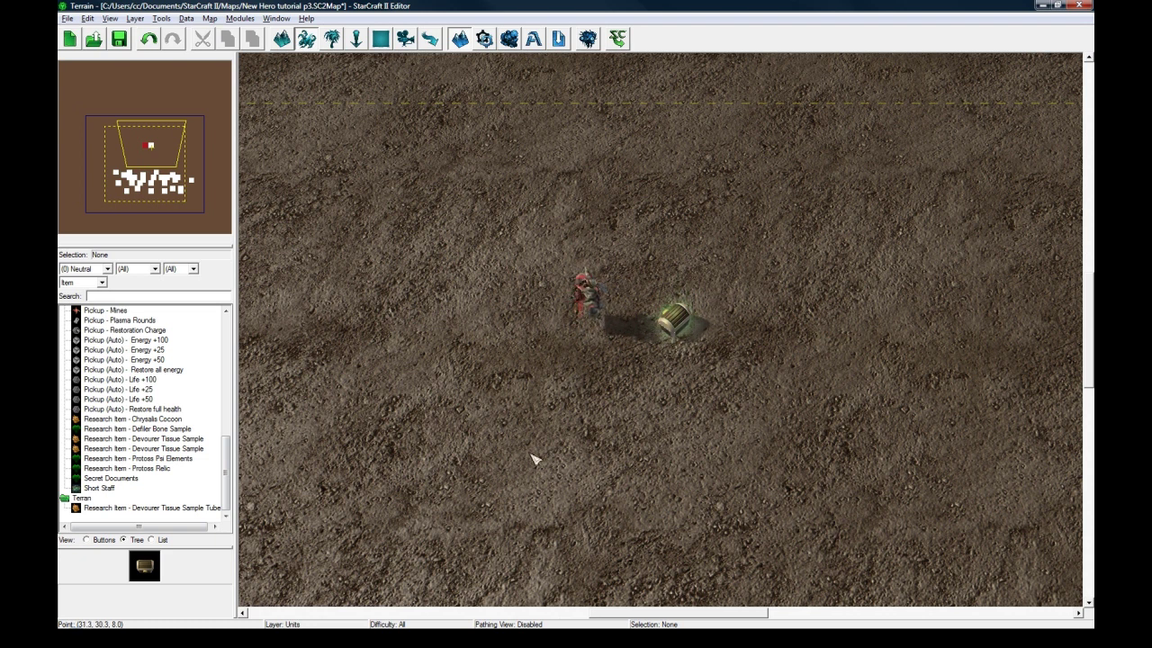
# Step: Duplicate the Short Staff unit together with its actor, leaving the item, models and other related objects linked
pyautogui.press('F7')
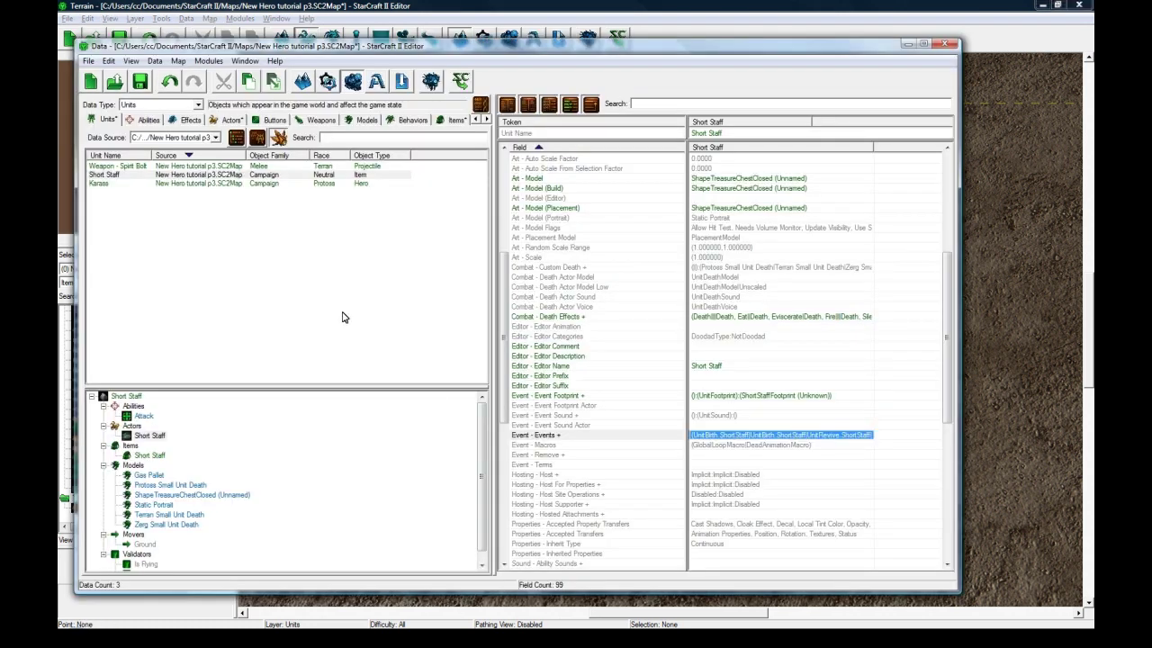
pyautogui.click(127, 178)
pyautogui.rightClick(127, 177)
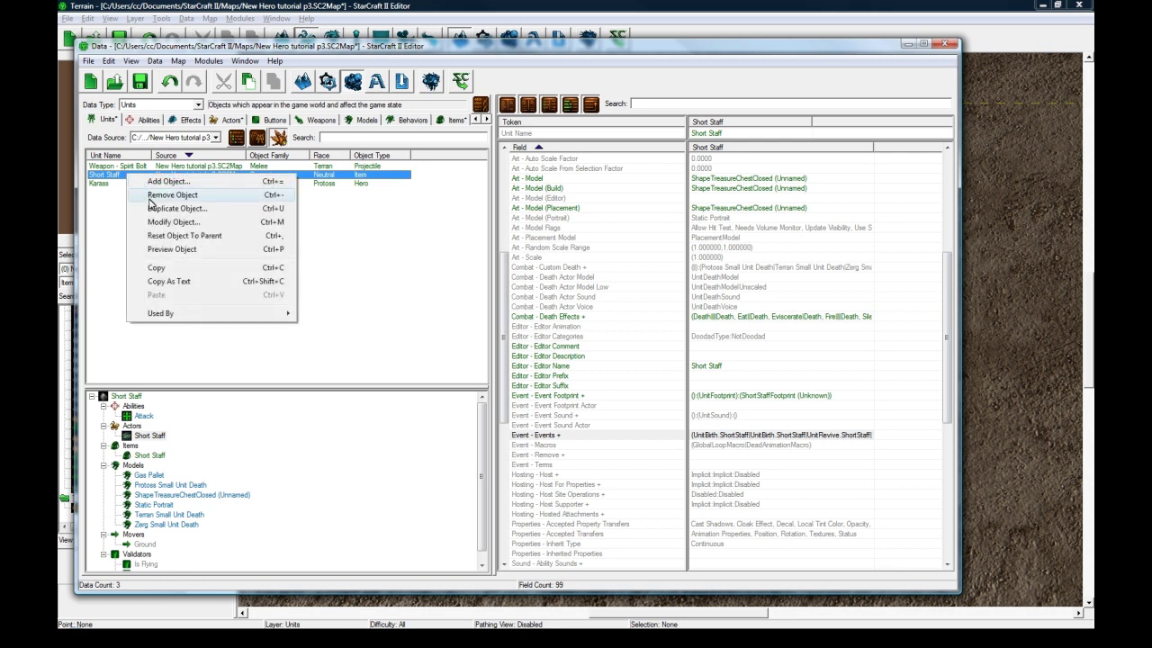
pyautogui.click(171, 189)
pyautogui.click(361, 262)
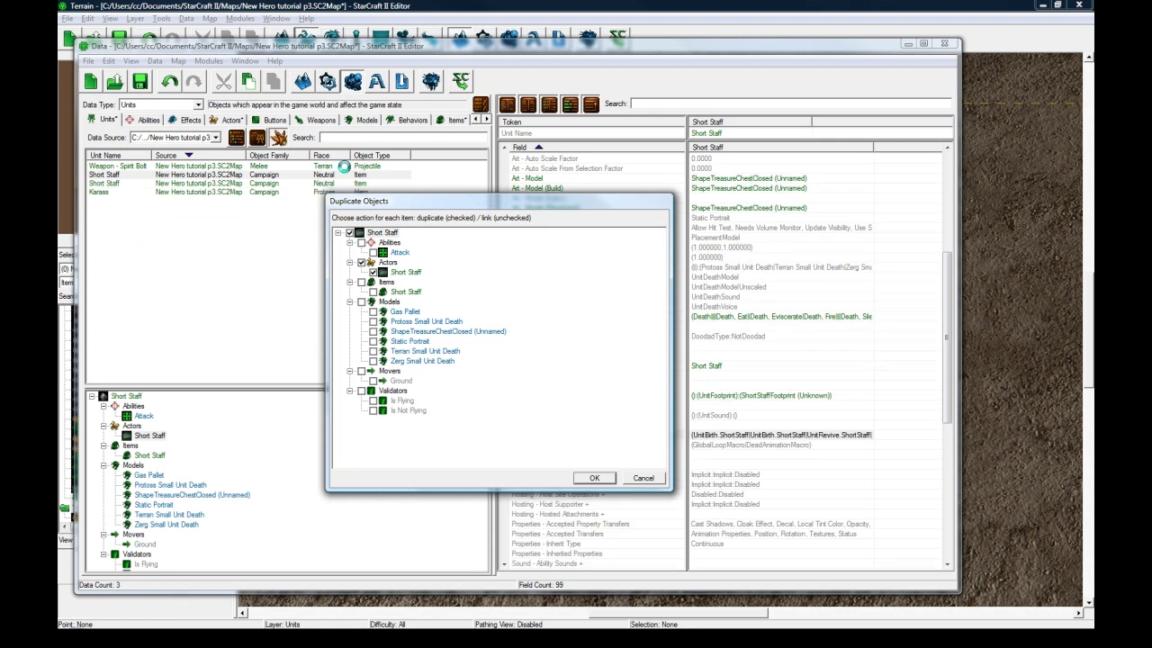
pyautogui.click(592, 478)
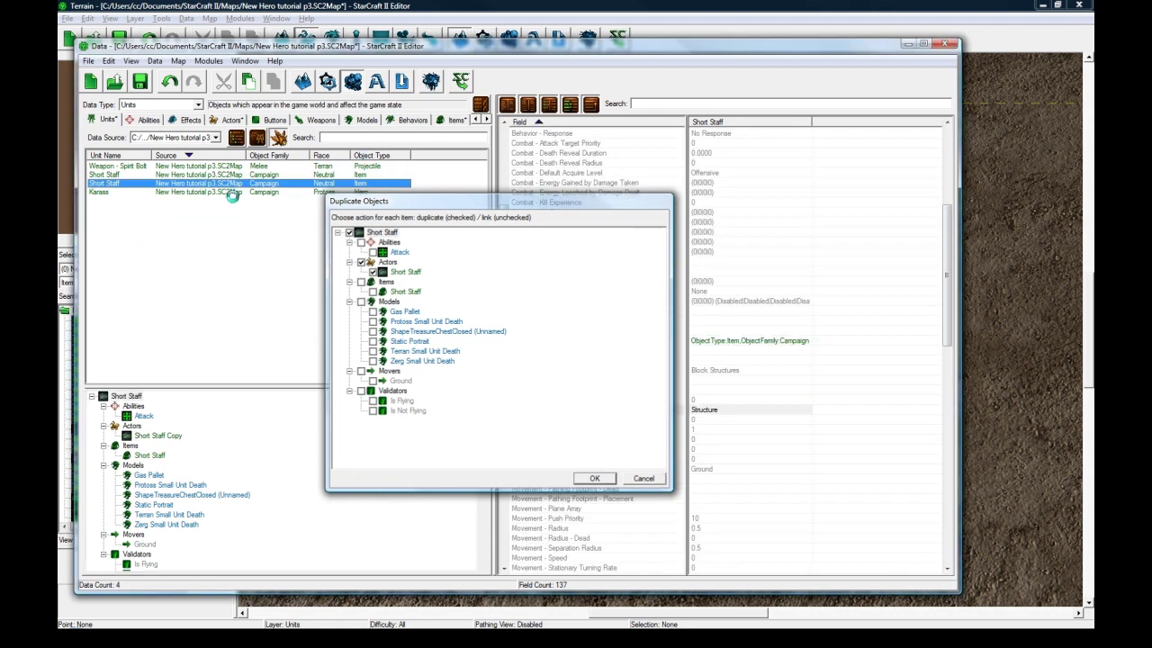
# Step: Rename the duplicated Short Staff unit to Zergling Blood with a matching ID
pyautogui.doubleClick(127, 188)
pyautogui.write('Z')
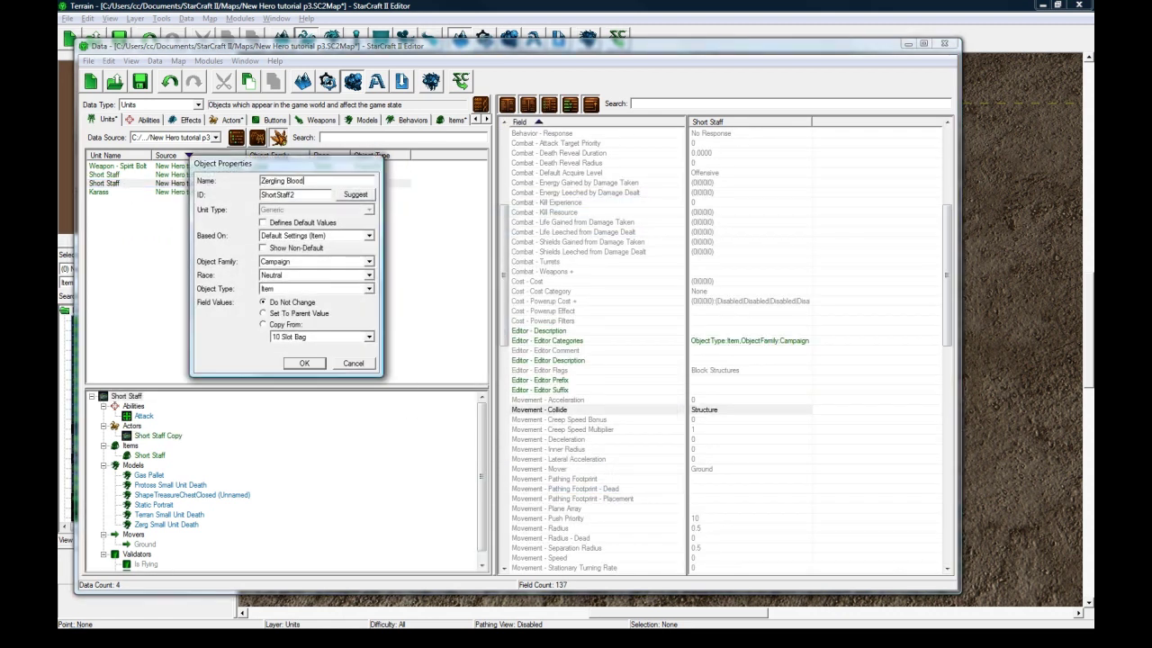
pyautogui.write('ergling Blood')
pyautogui.click(303, 362)
# Step: Set the Zergling Blood unit's Stats - Item field to the Zergling Blood item
pyautogui.click(153, 455)
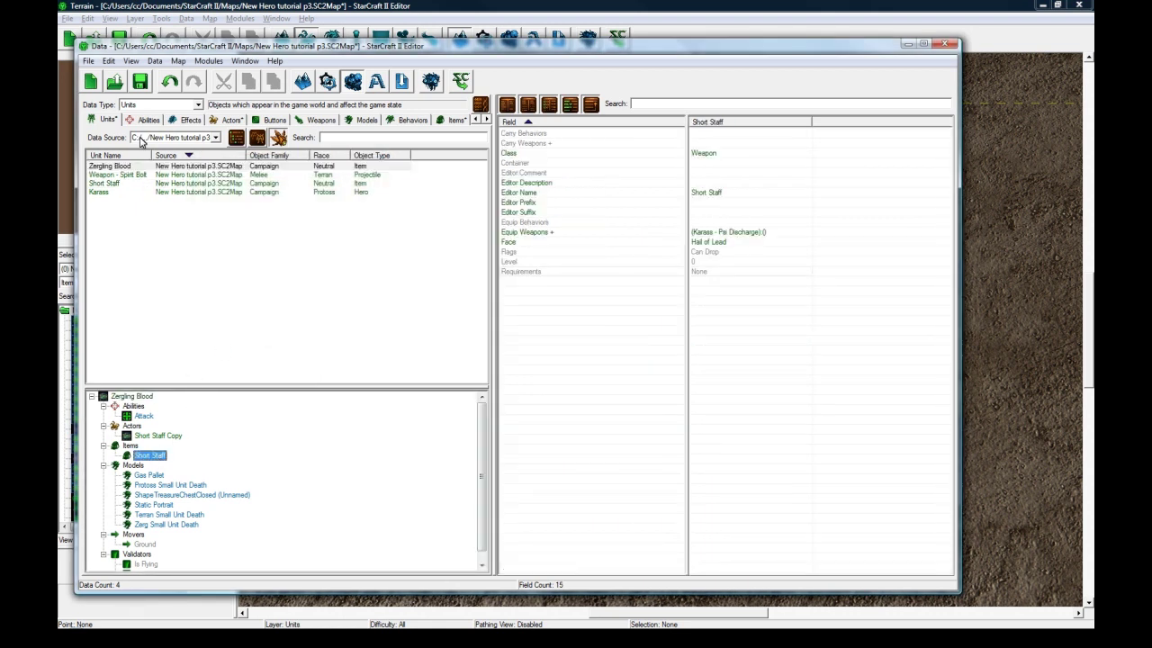
pyautogui.click(121, 175)
pyautogui.click(117, 166)
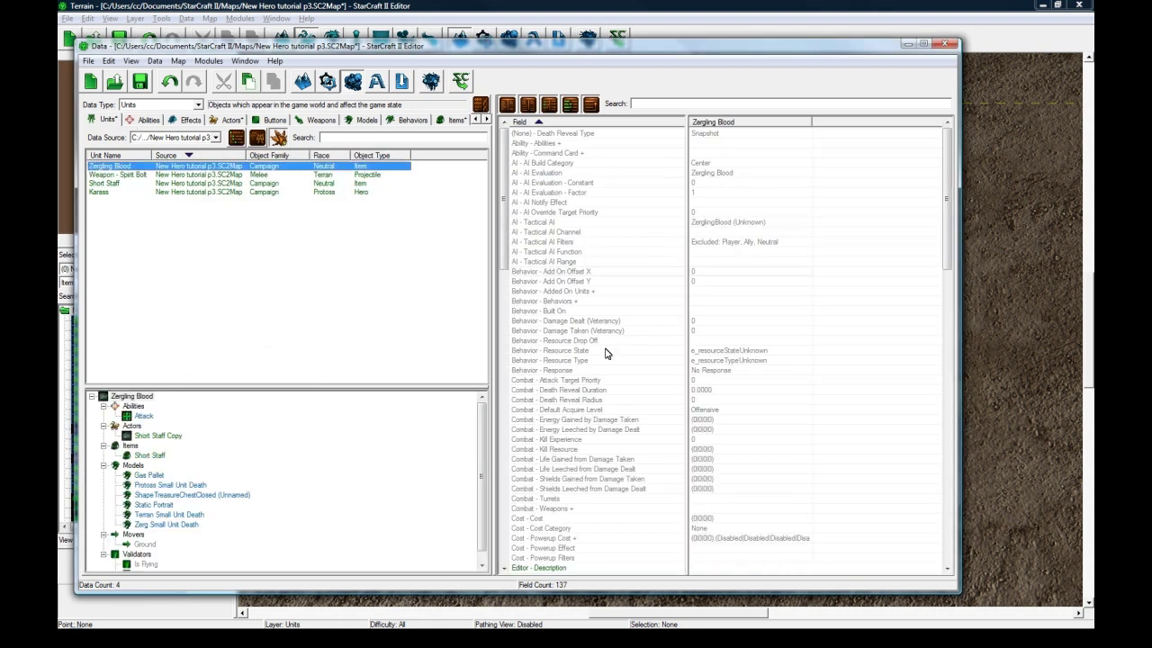
pyautogui.click(696, 331)
pyautogui.scroll(-18, 701, 342)
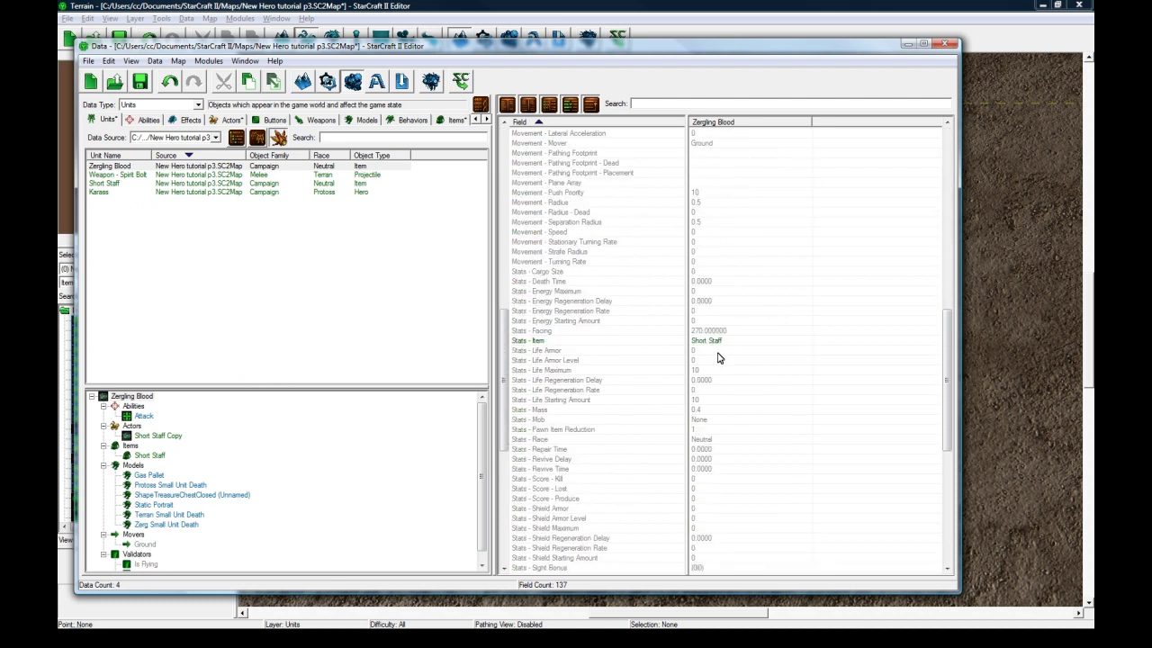
pyautogui.doubleClick(720, 341)
pyautogui.click(270, 209)
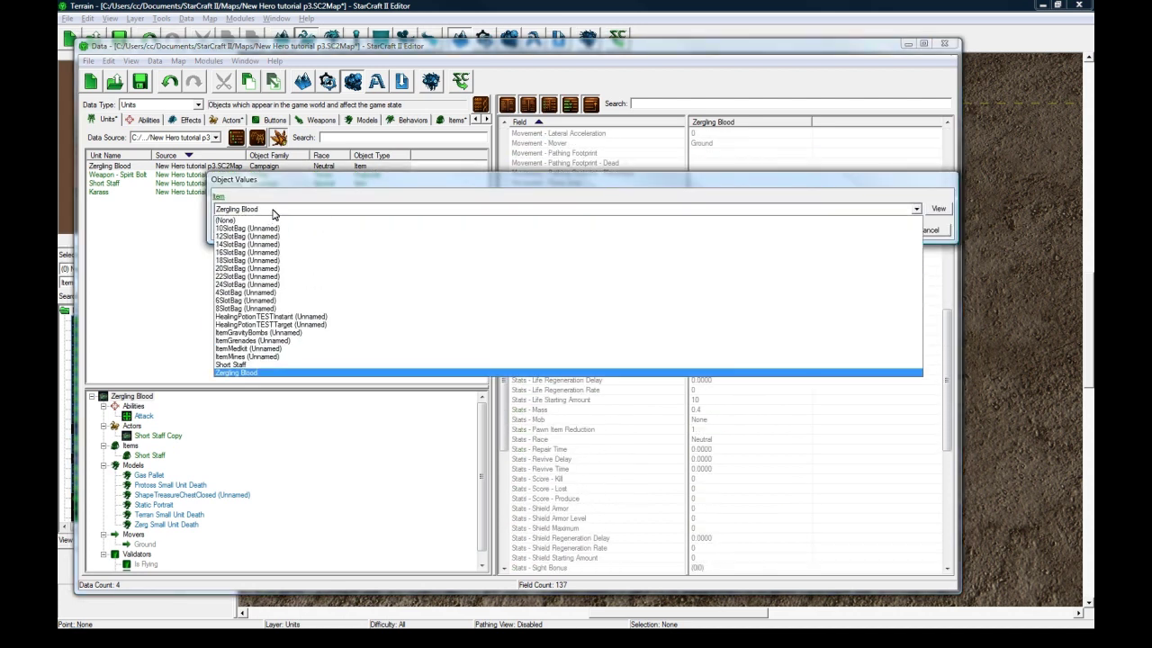
pyautogui.click(711, 244)
pyautogui.click(869, 232)
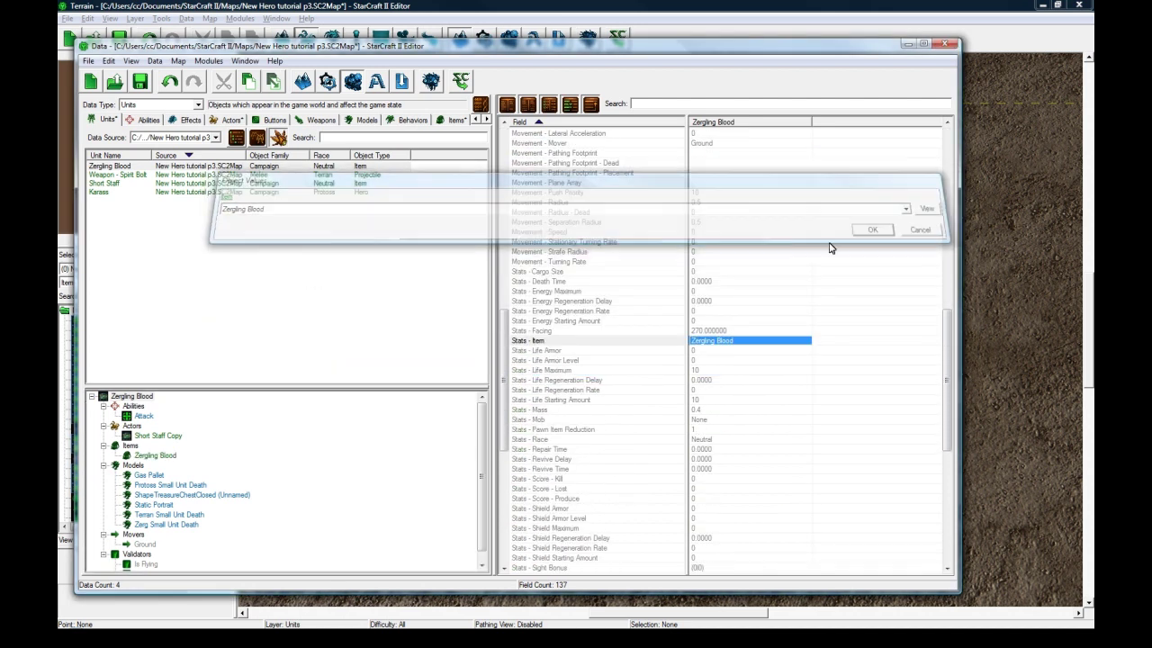
# Step: Rename the Short Staff Copy actor to Zergling Blood and give it the suggested ID ZerglingBlood
pyautogui.click(157, 438)
pyautogui.doubleClick(157, 438)
pyautogui.write('Zergling Blood')
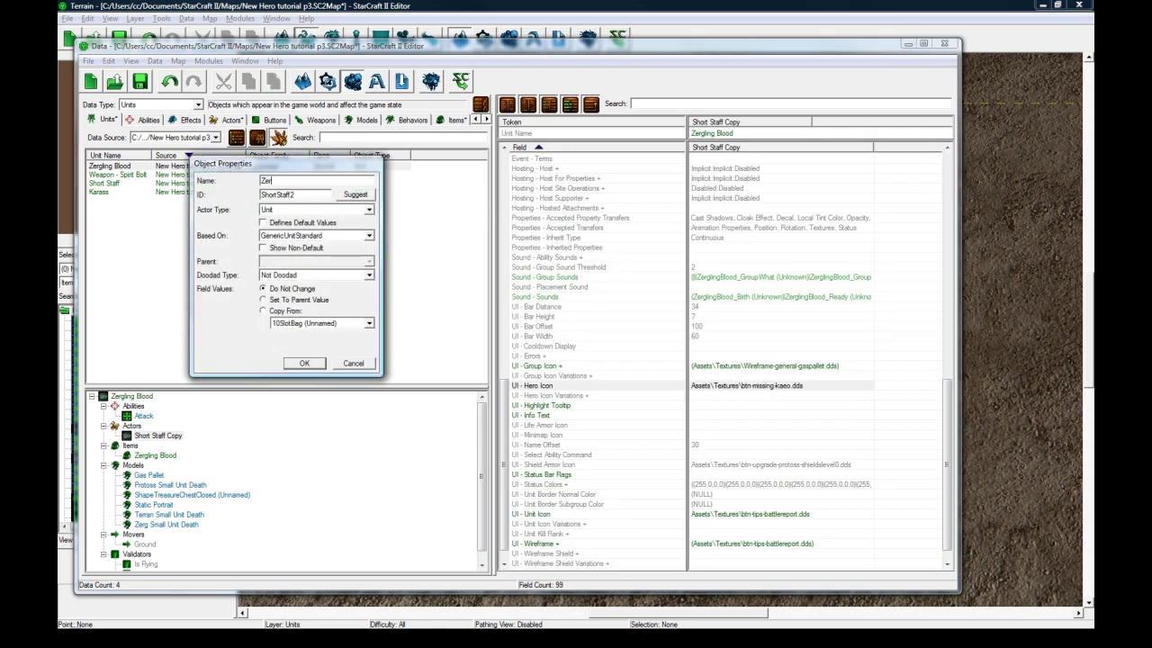
pyautogui.click(355, 194)
pyautogui.click(304, 363)
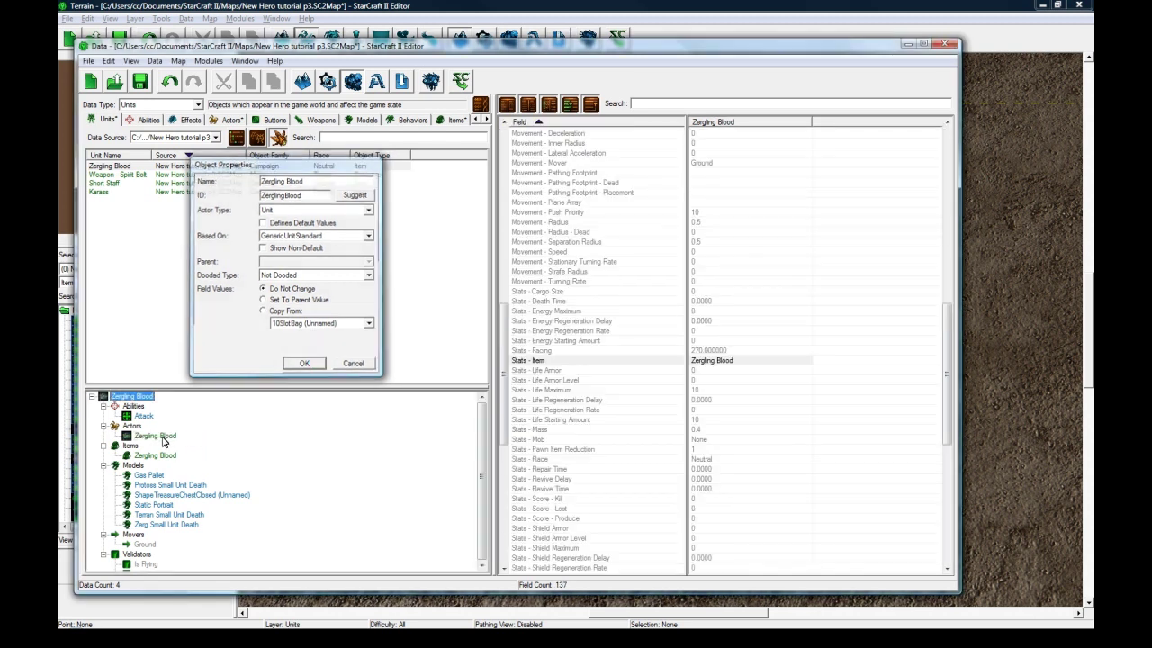
# Step: Examine the Zergling Blood actor's UI, event and art fields, and check both custom items in the item data
pyautogui.click(805, 376)
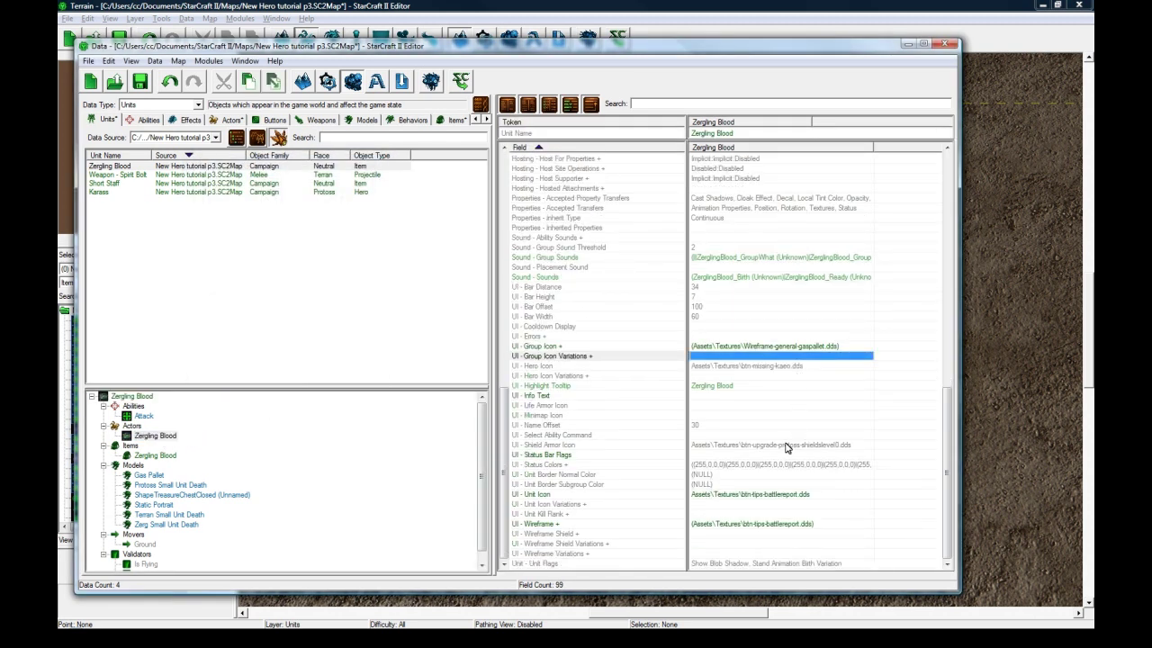
pyautogui.click(762, 523)
pyautogui.scroll(1, 749, 396)
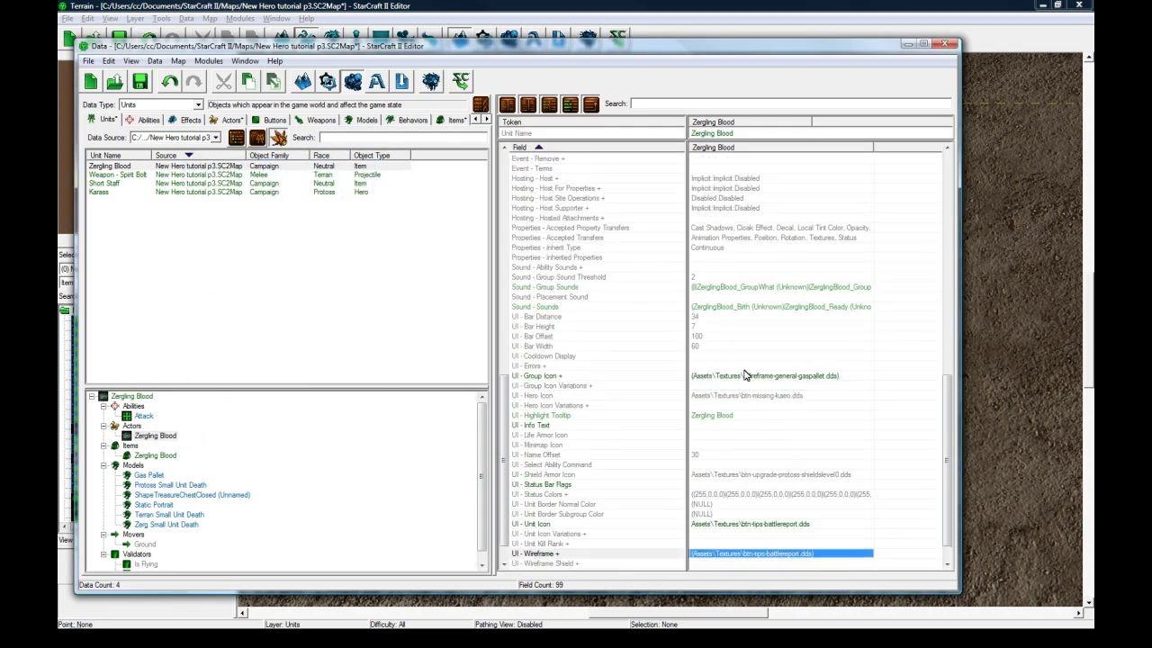
pyautogui.scroll(2, 747, 385)
pyautogui.scroll(-3, 765, 450)
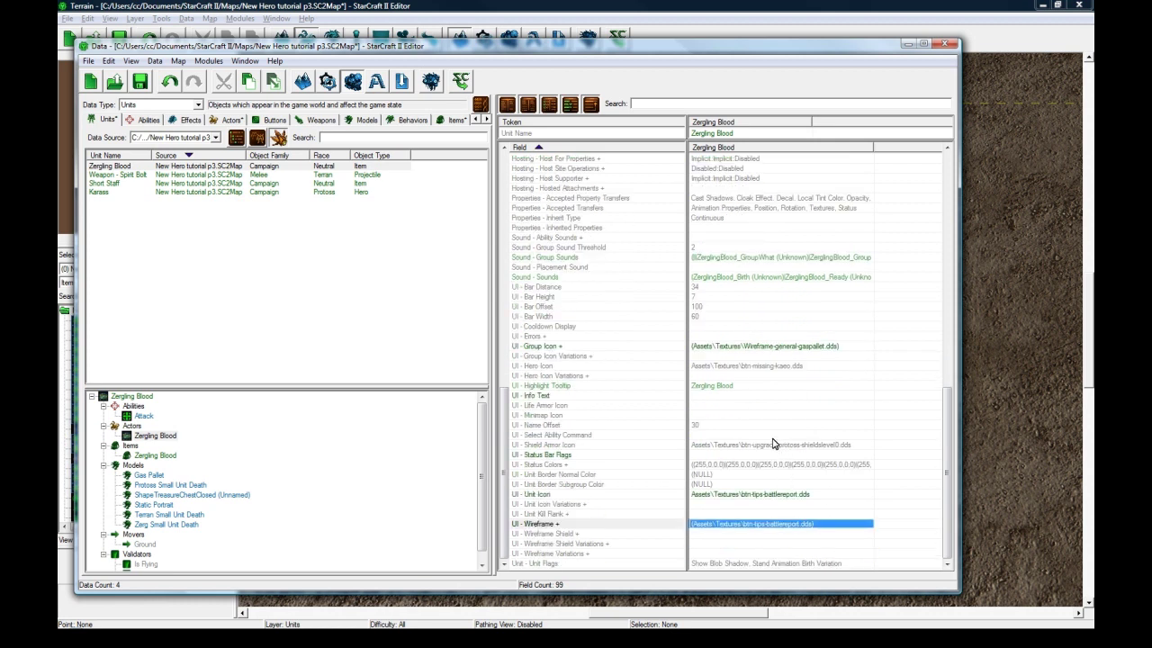
pyautogui.scroll(5, 770, 439)
pyautogui.click(745, 504)
pyautogui.click(745, 495)
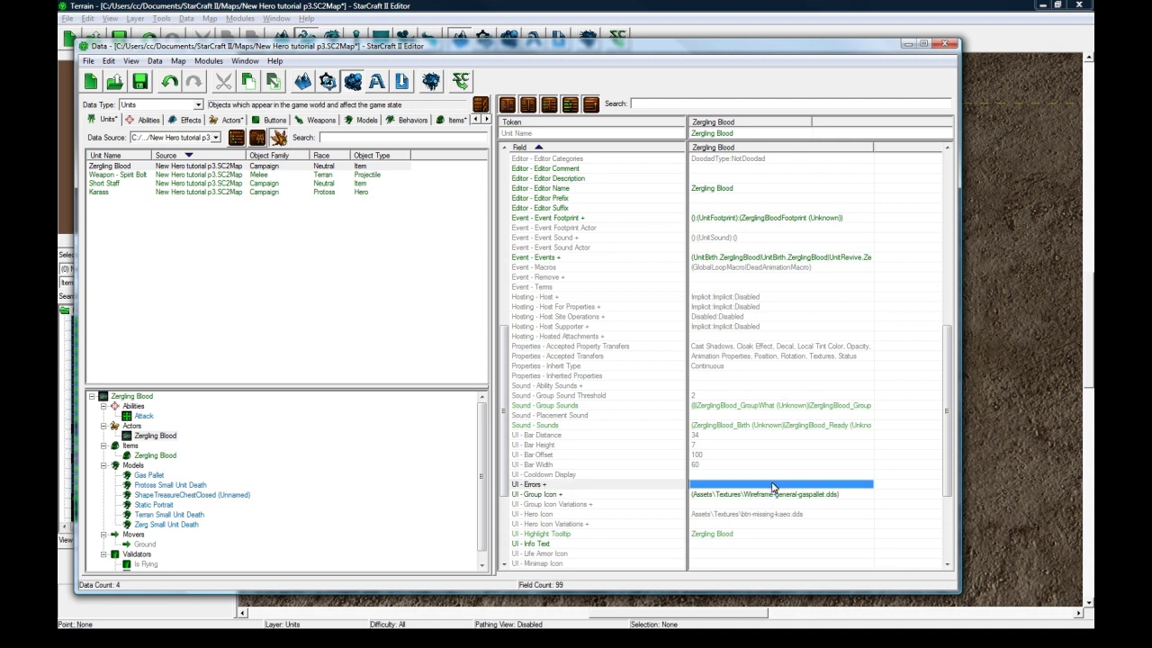
pyautogui.scroll(7, 742, 398)
pyautogui.scroll(10, 742, 398)
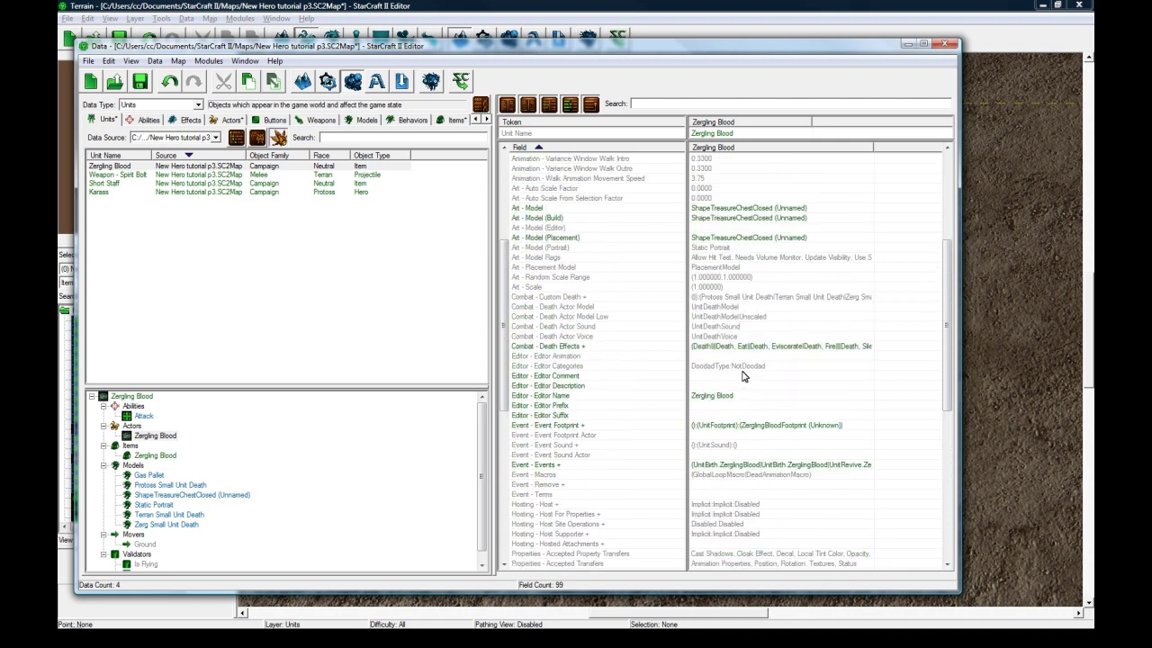
pyautogui.click(724, 416)
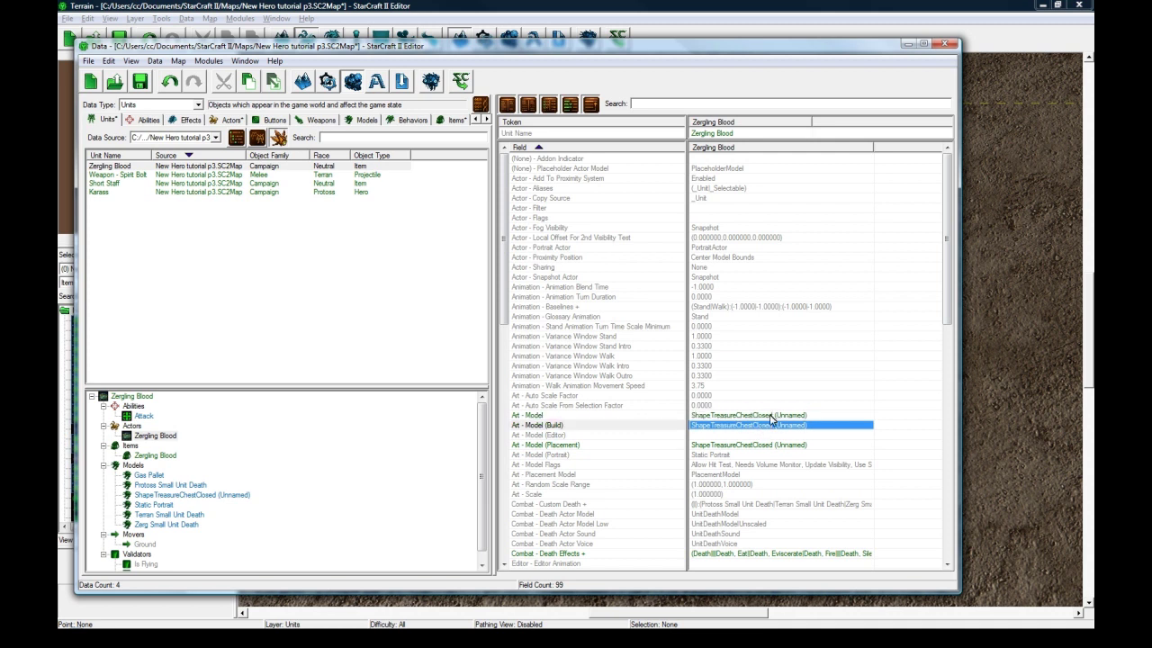
pyautogui.click(131, 397)
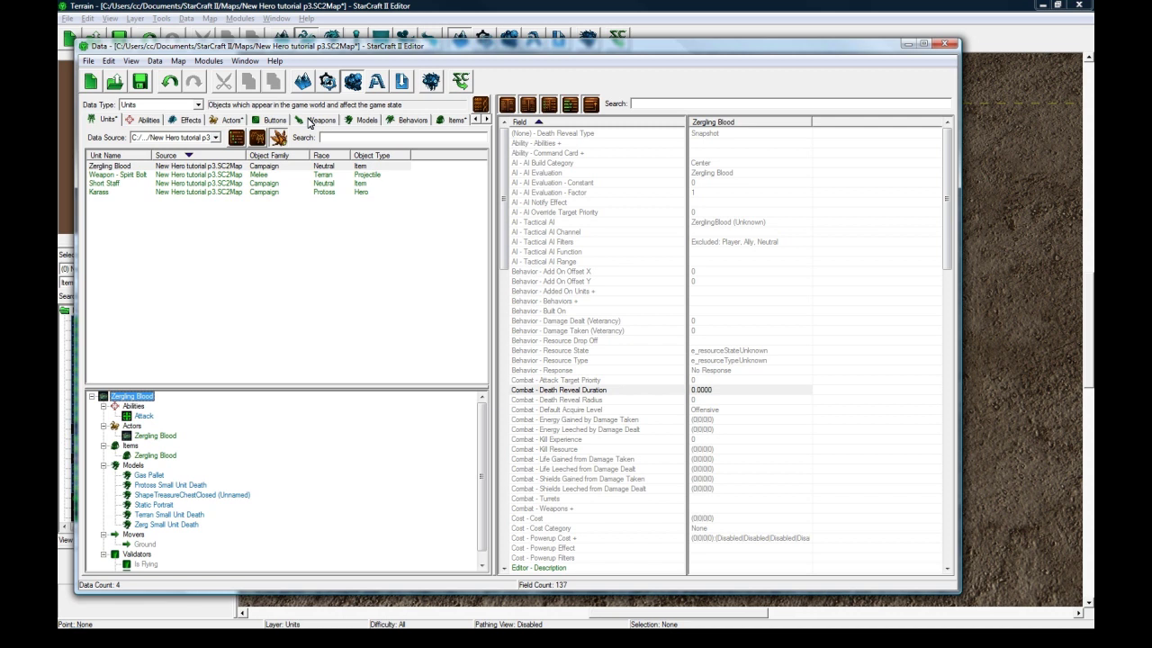
pyautogui.click(454, 120)
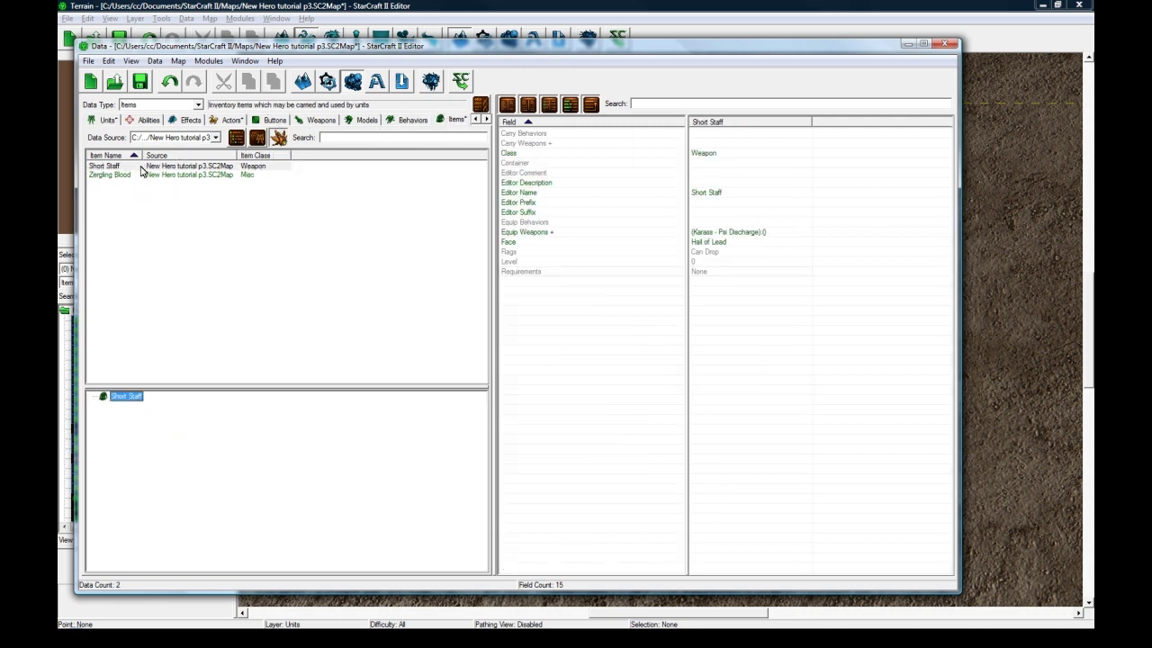
pyautogui.click(141, 167)
pyautogui.click(142, 175)
pyautogui.click(149, 168)
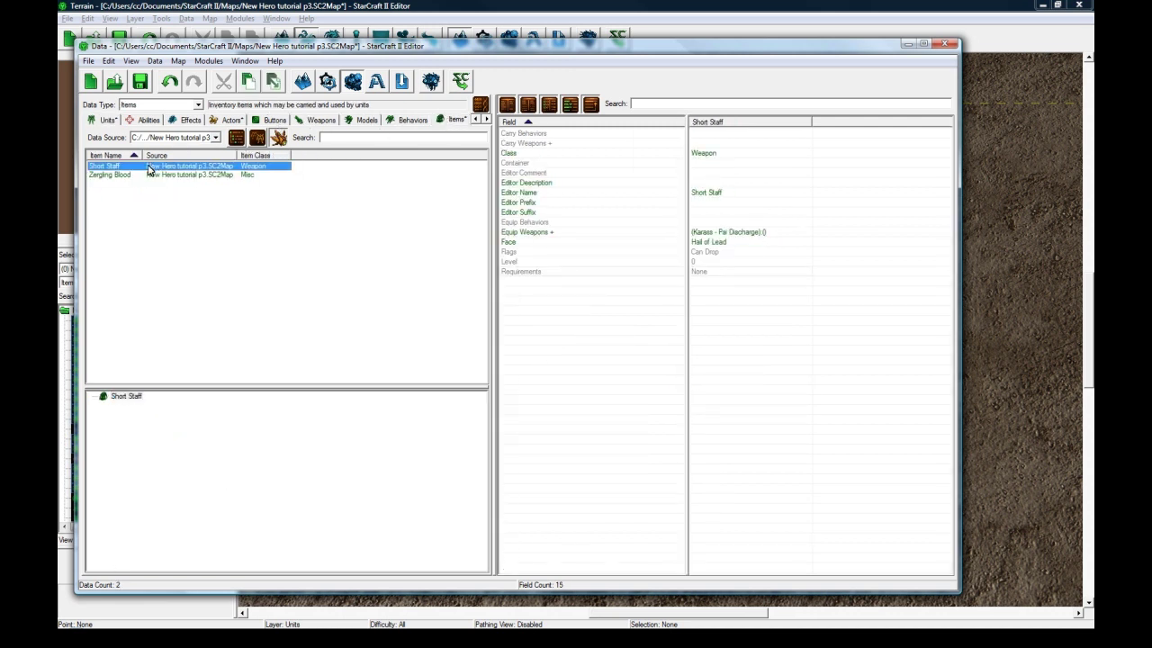
# Step: Set the Minerals value in the Short Staff unit's Cost - Cost field to 2
pyautogui.click(107, 120)
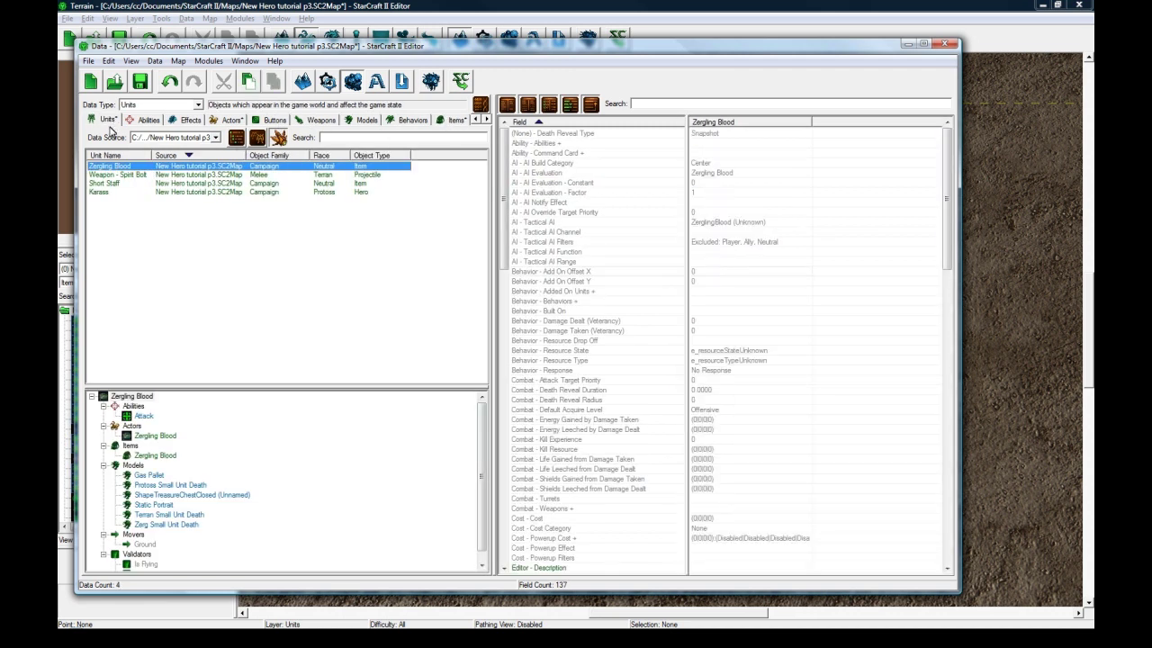
pyautogui.click(120, 183)
pyautogui.click(774, 310)
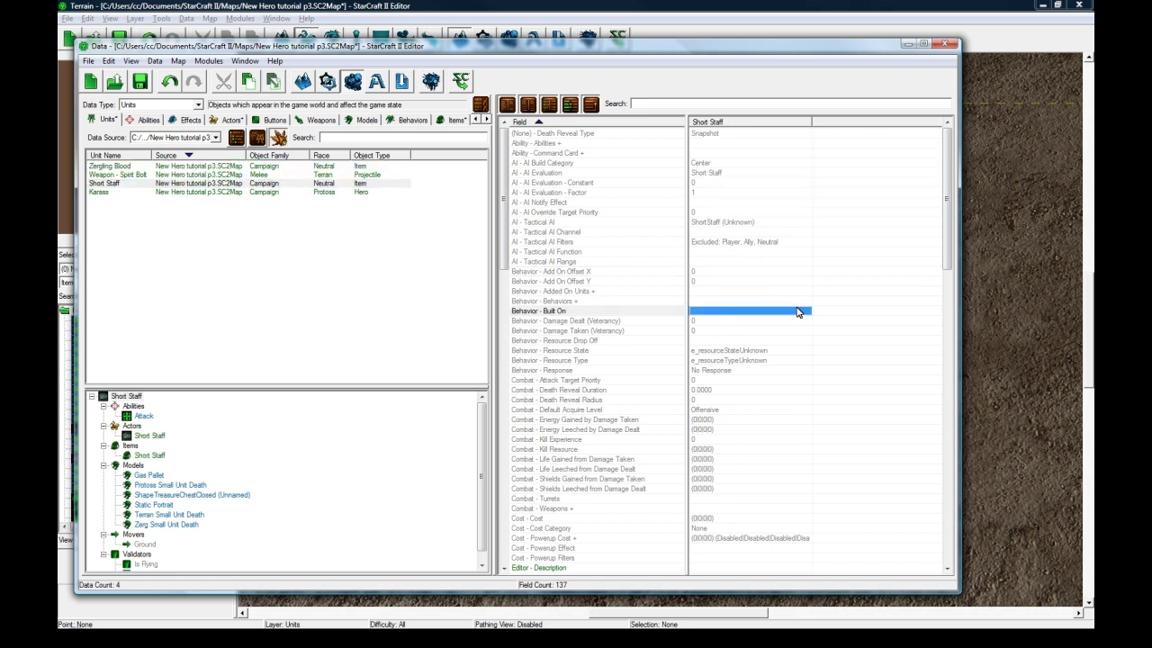
pyautogui.scroll(-2, 766, 337)
pyautogui.scroll(-4, 765, 337)
pyautogui.doubleClick(723, 340)
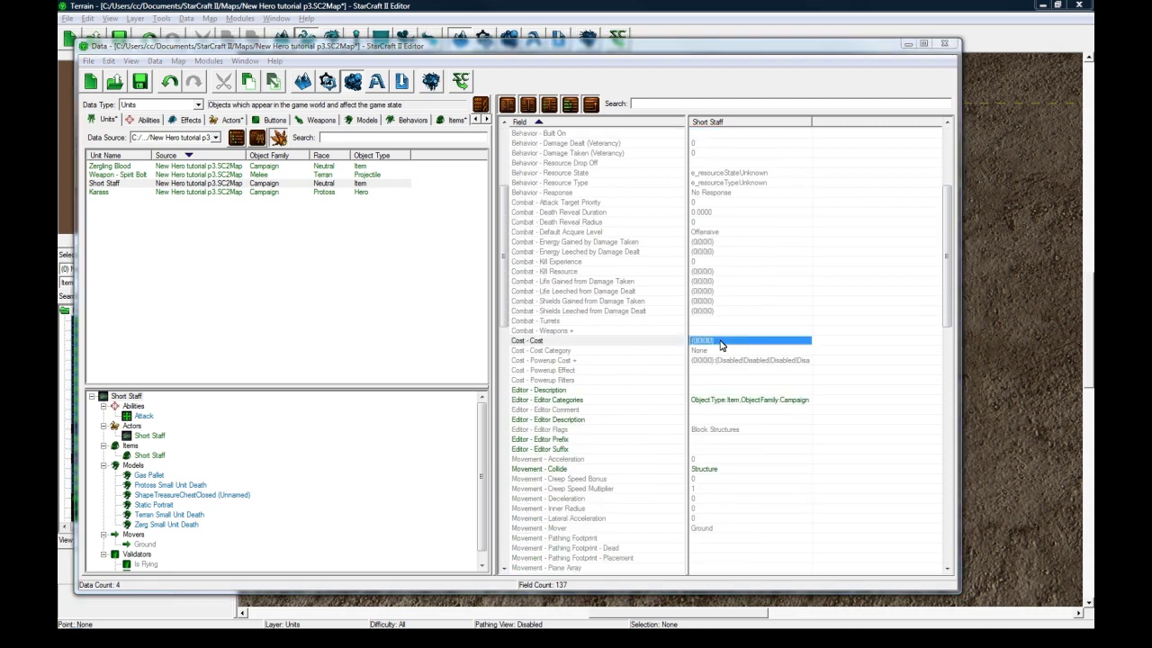
pyautogui.click(230, 229)
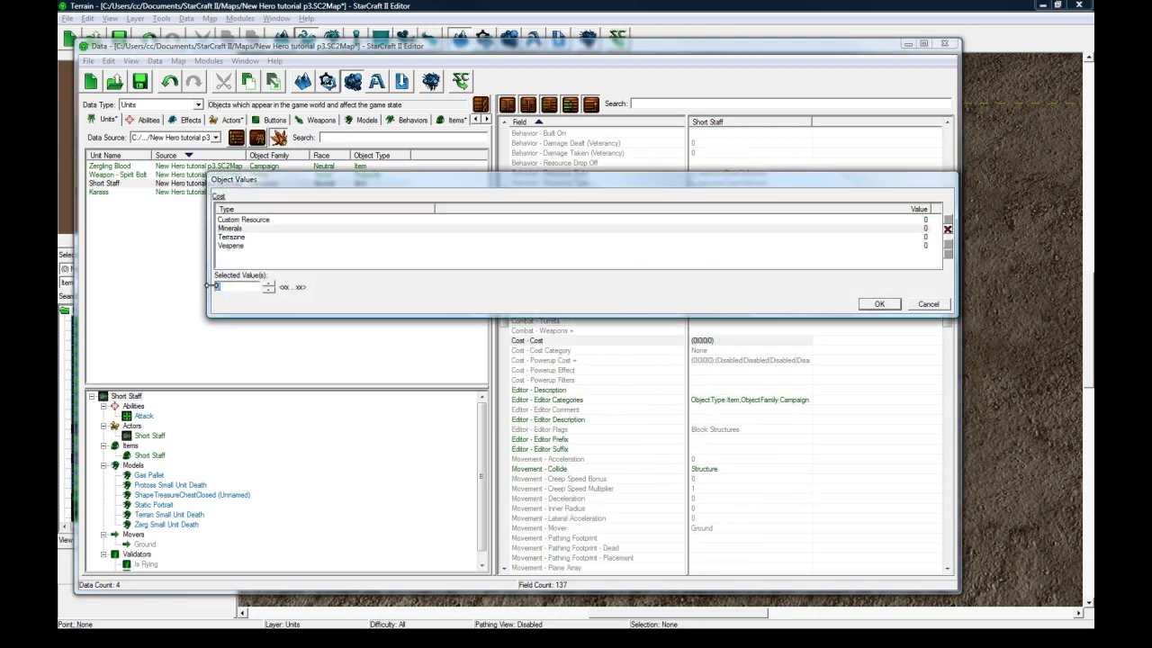
pyautogui.click(877, 305)
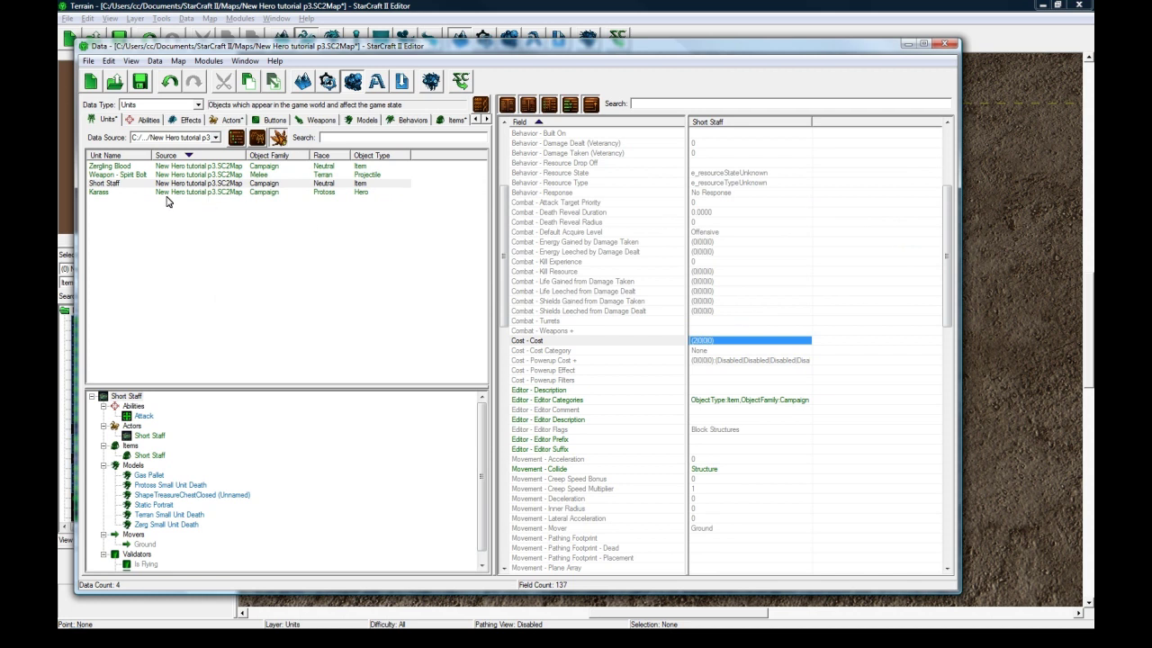
# Step: Set the Minerals value in the Zergling Blood unit's Cost - Cost field to 3
pyautogui.click(134, 184)
pyautogui.click(137, 168)
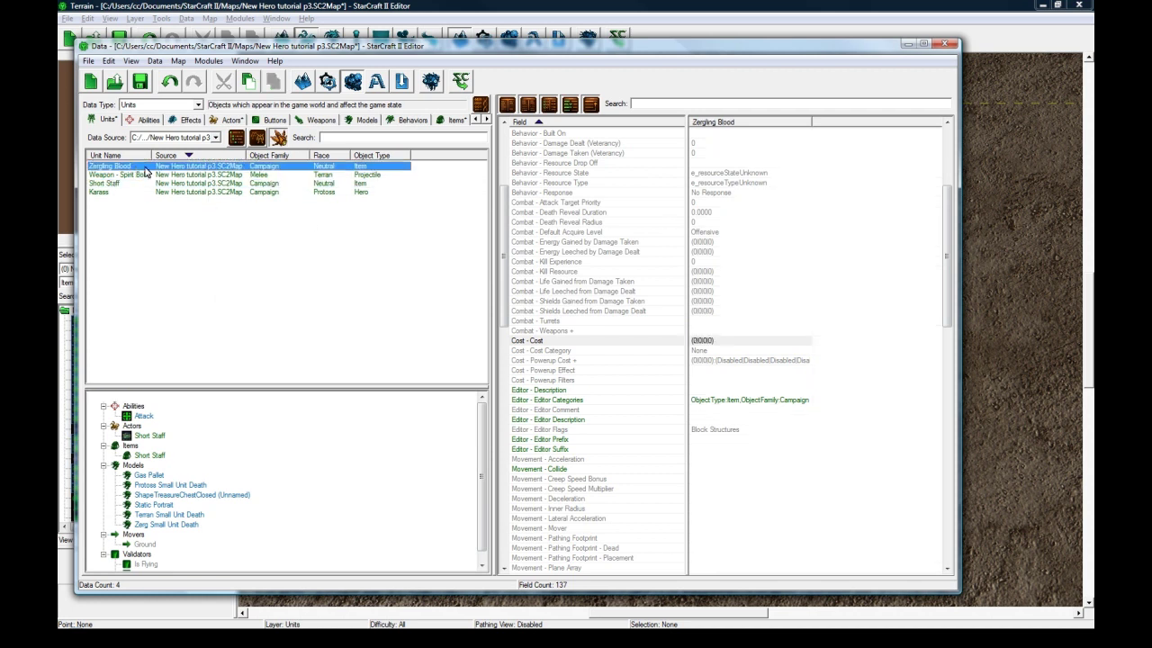
pyautogui.doubleClick(710, 342)
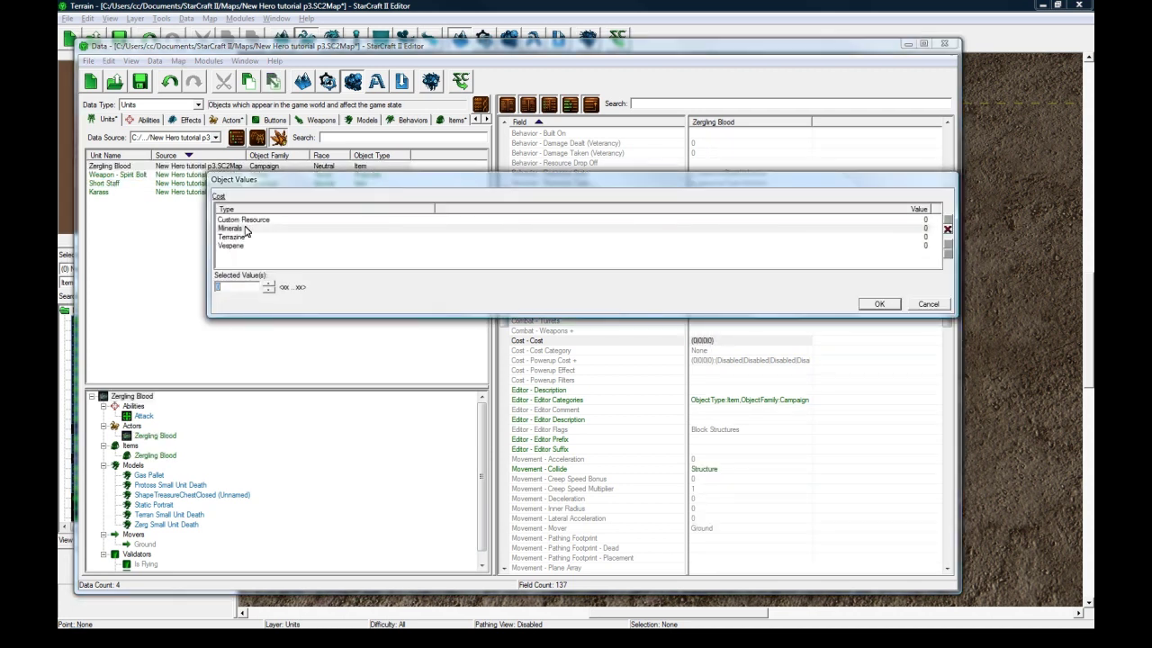
pyautogui.click(245, 231)
pyautogui.doubleClick(232, 286)
pyautogui.write('3')
pyautogui.click(881, 305)
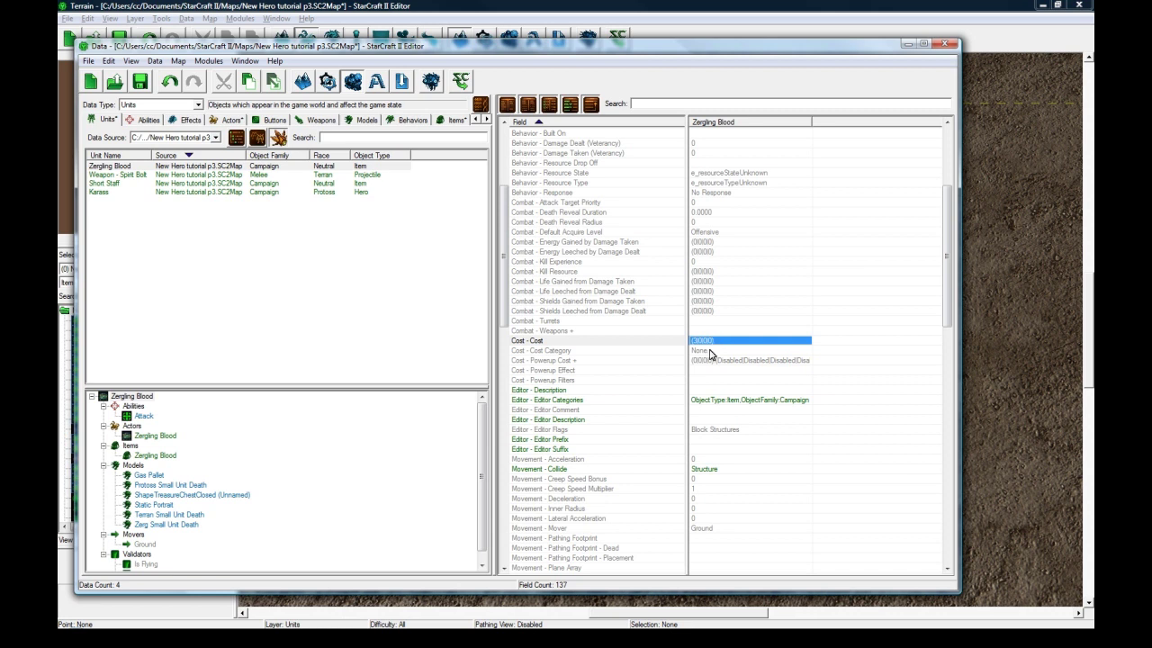
pyautogui.click(153, 167)
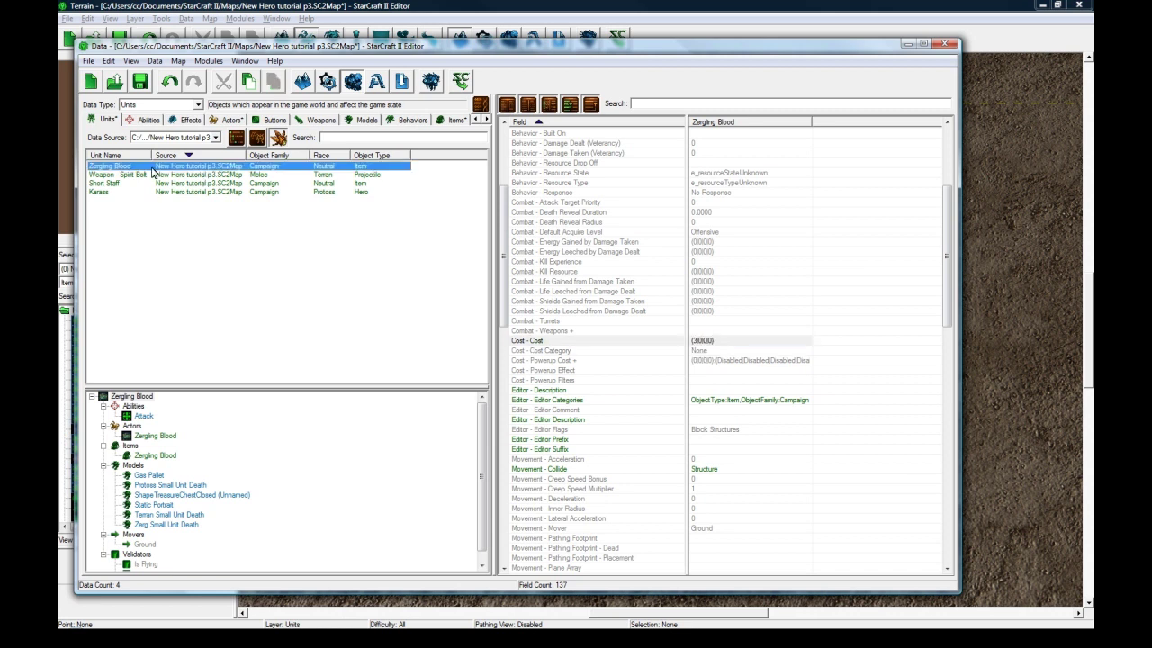
pyautogui.click(456, 6)
pyautogui.scroll(-5, 609, 291)
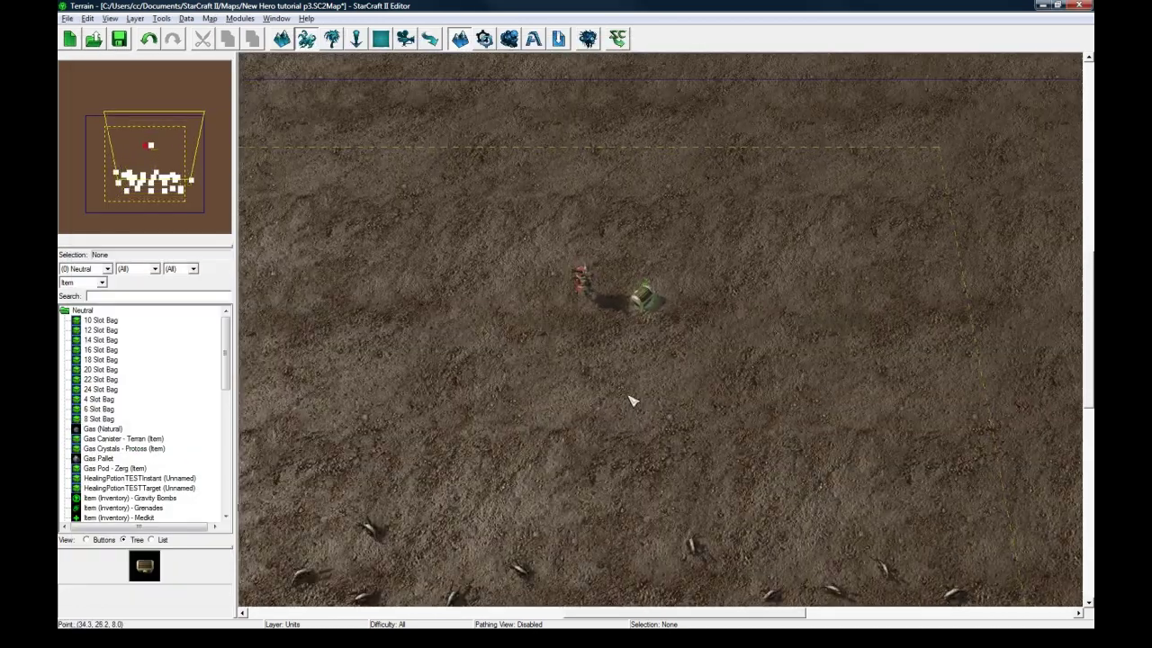
# Step: Create a new item container named Weapon Container with its suggested ID
pyautogui.press('F7')
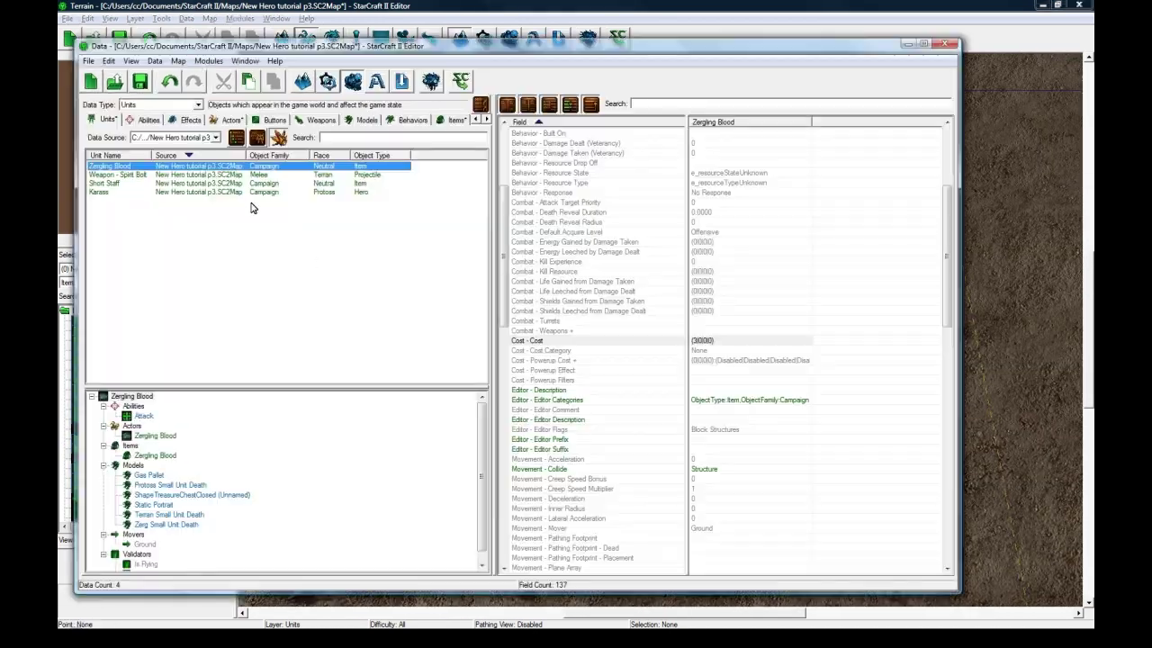
pyautogui.click(146, 175)
pyautogui.click(150, 167)
pyautogui.click(197, 105)
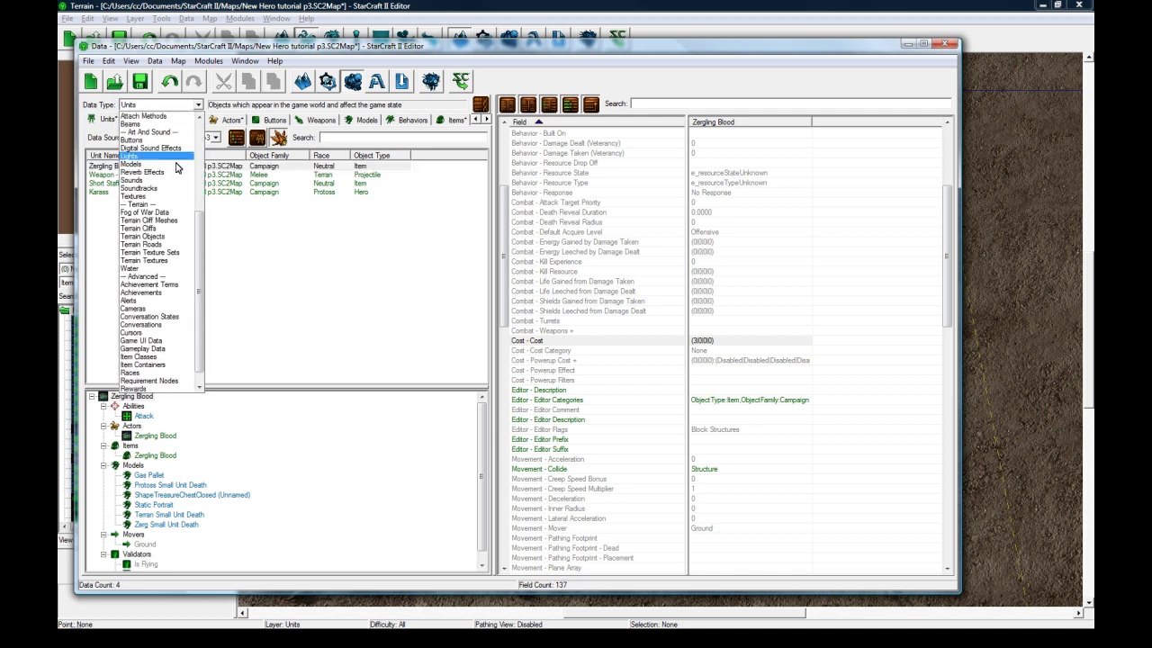
pyautogui.scroll(-2, 177, 167)
pyautogui.click(159, 315)
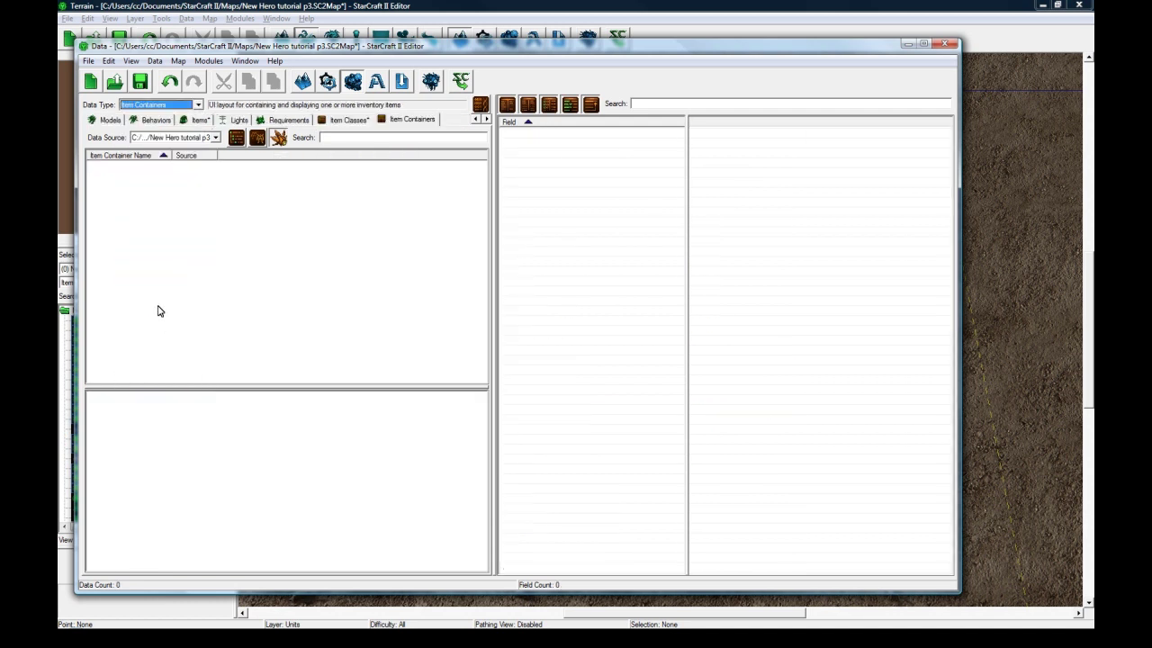
pyautogui.rightClick(136, 201)
pyautogui.click(153, 207)
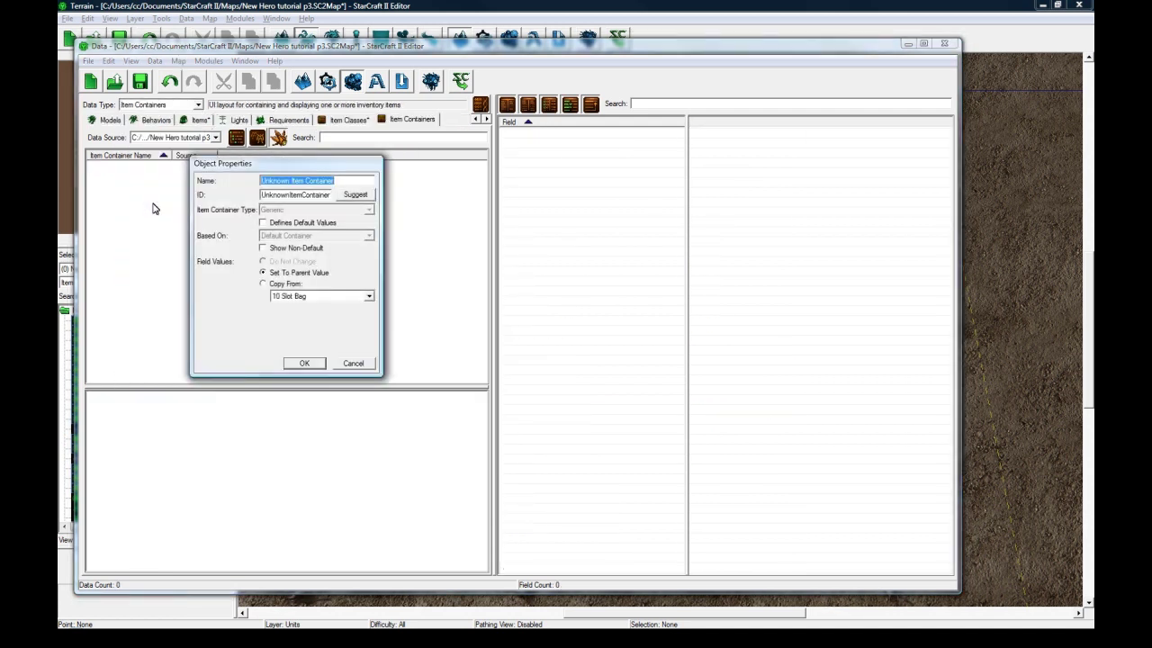
pyautogui.write('Weapo')
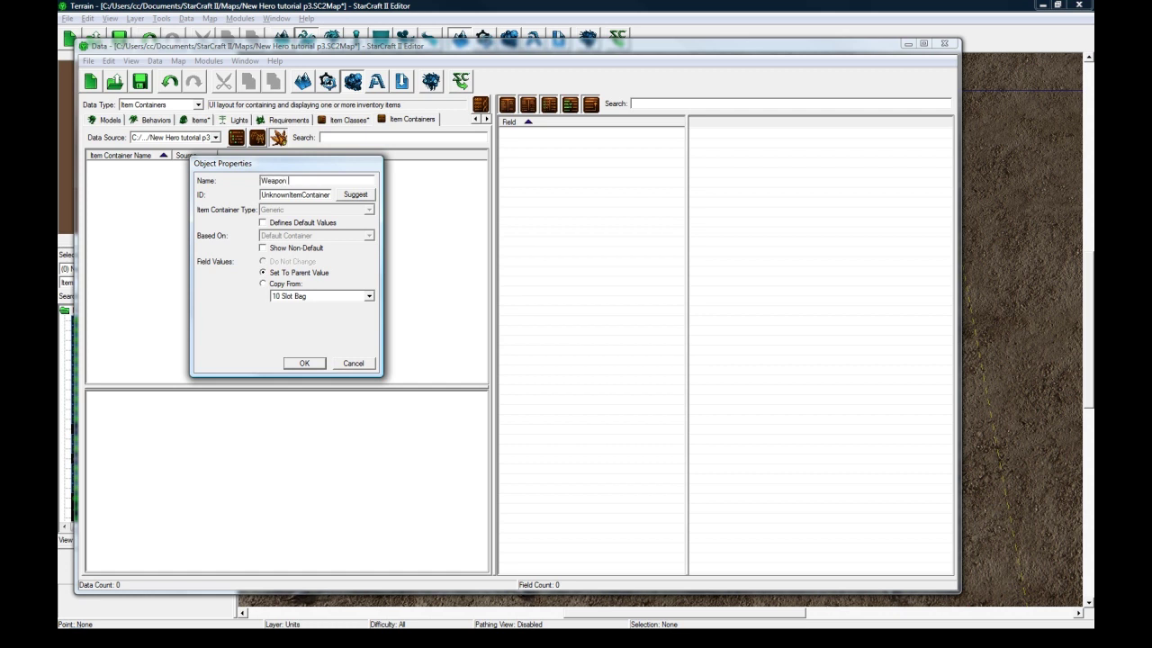
pyautogui.click(353, 196)
pyautogui.click(302, 361)
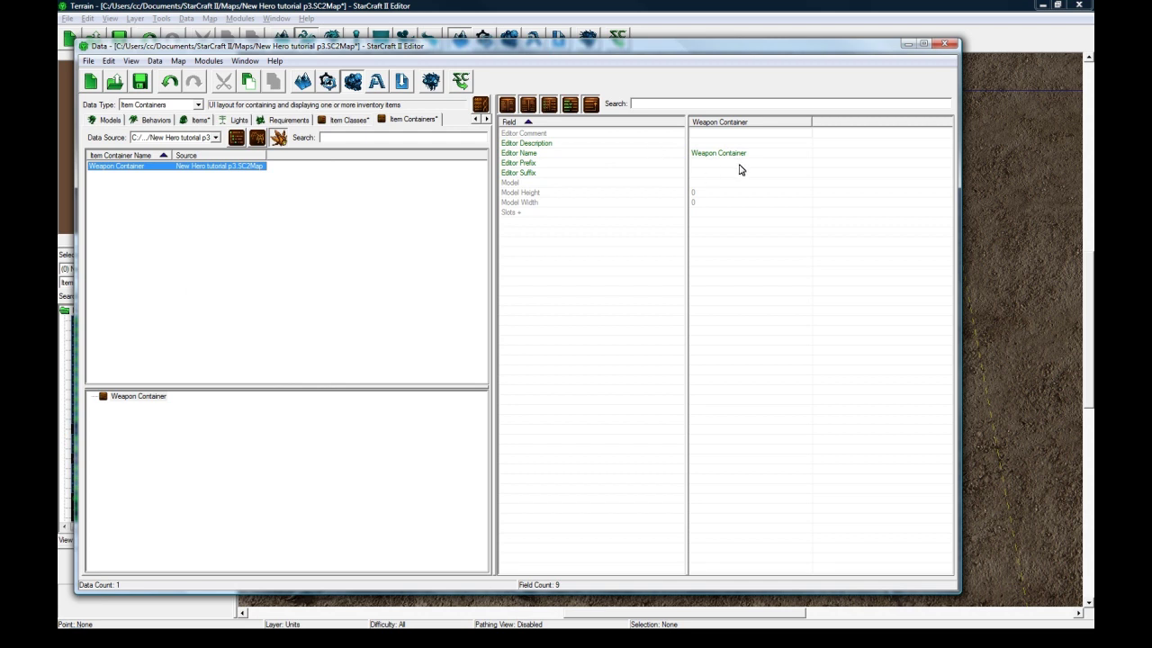
# Step: Add a slot to the Weapon Container and assign it the Weapon item class
pyautogui.doubleClick(702, 215)
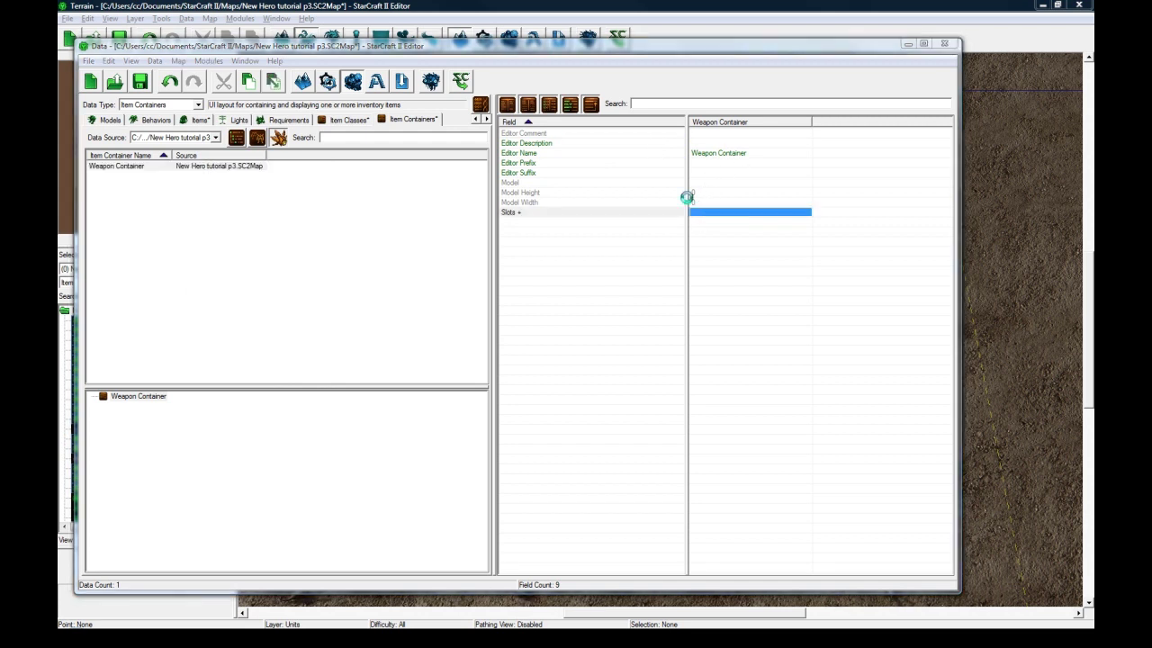
pyautogui.rightClick(305, 243)
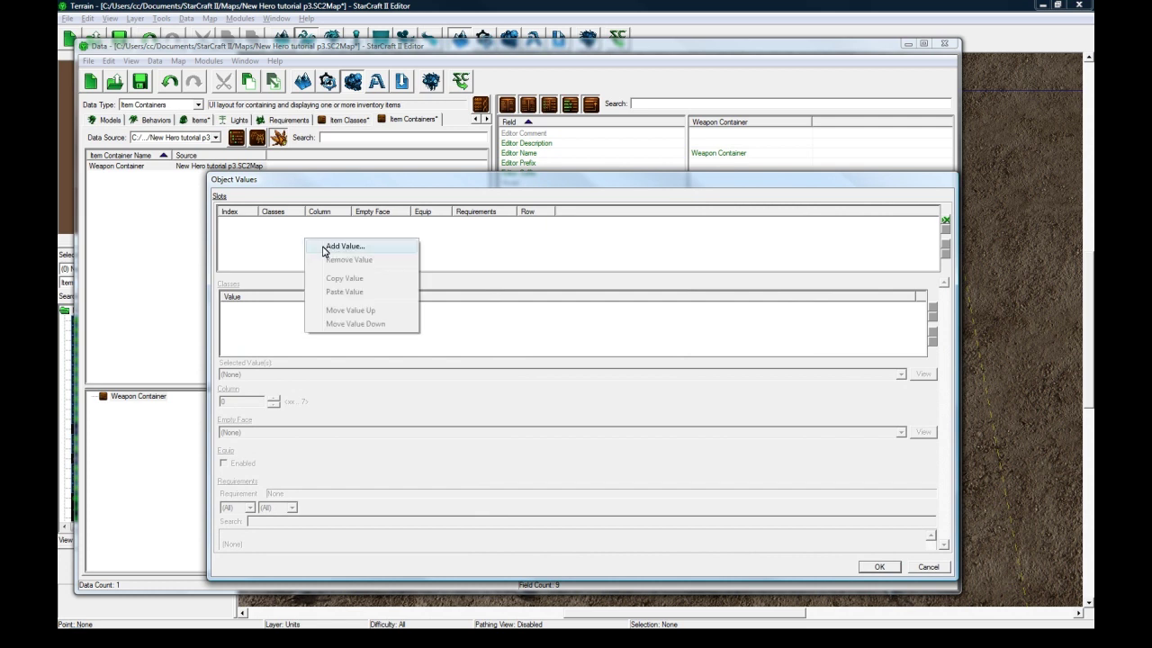
pyautogui.click(333, 246)
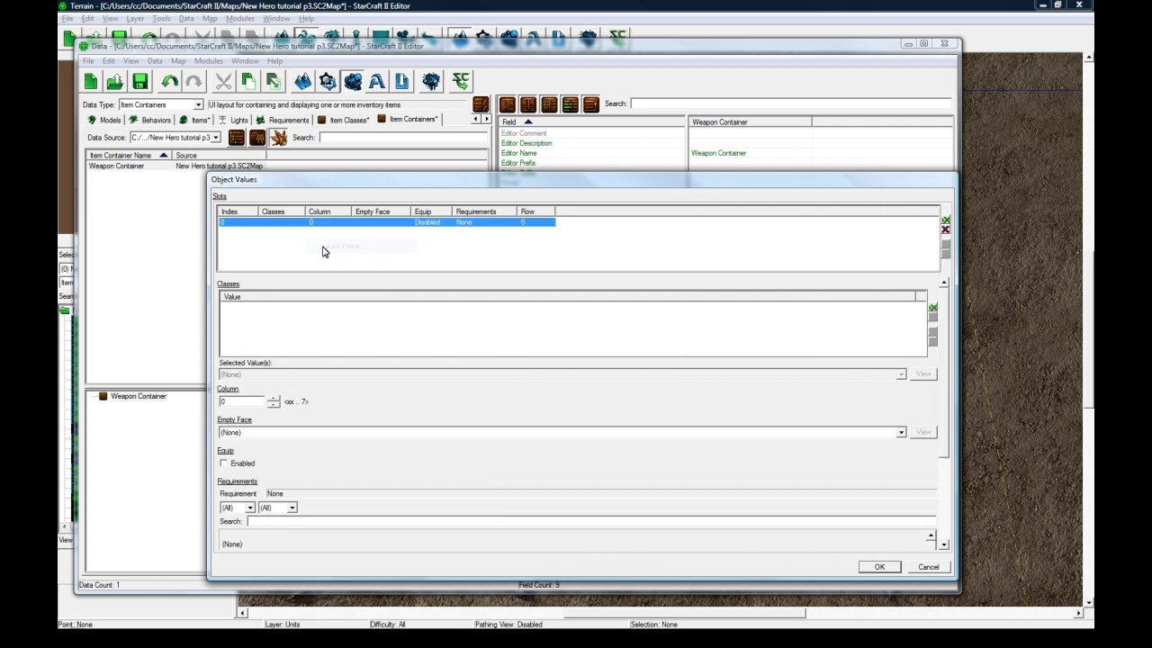
pyautogui.rightClick(452, 330)
pyautogui.click(458, 351)
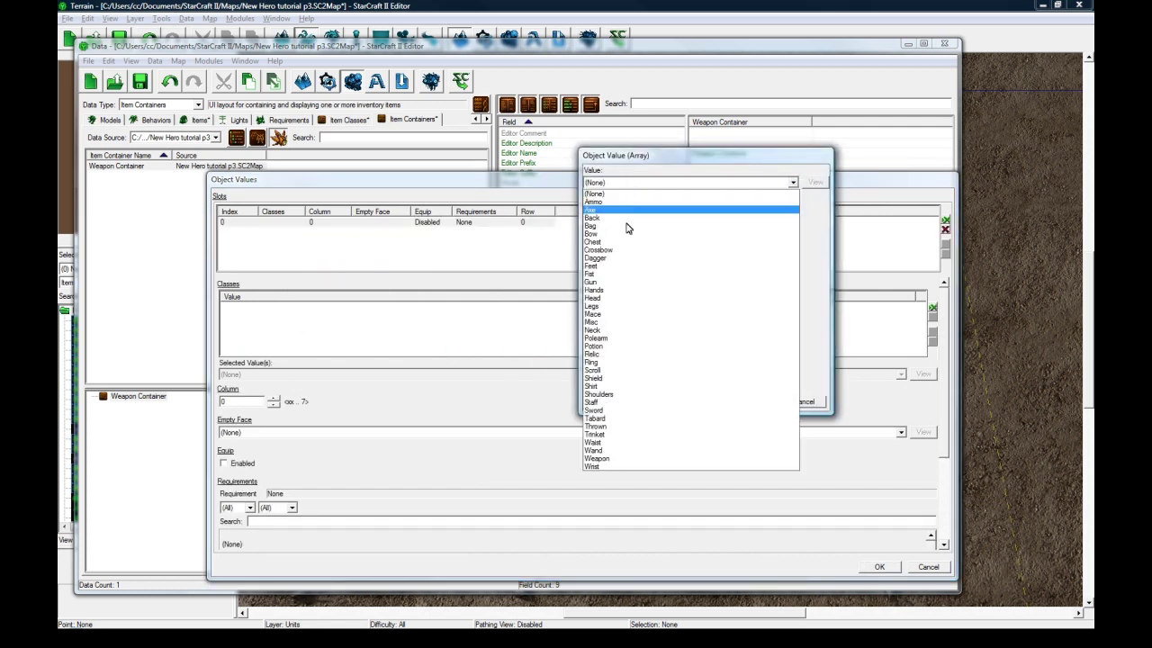
pyautogui.click(603, 461)
pyautogui.click(755, 403)
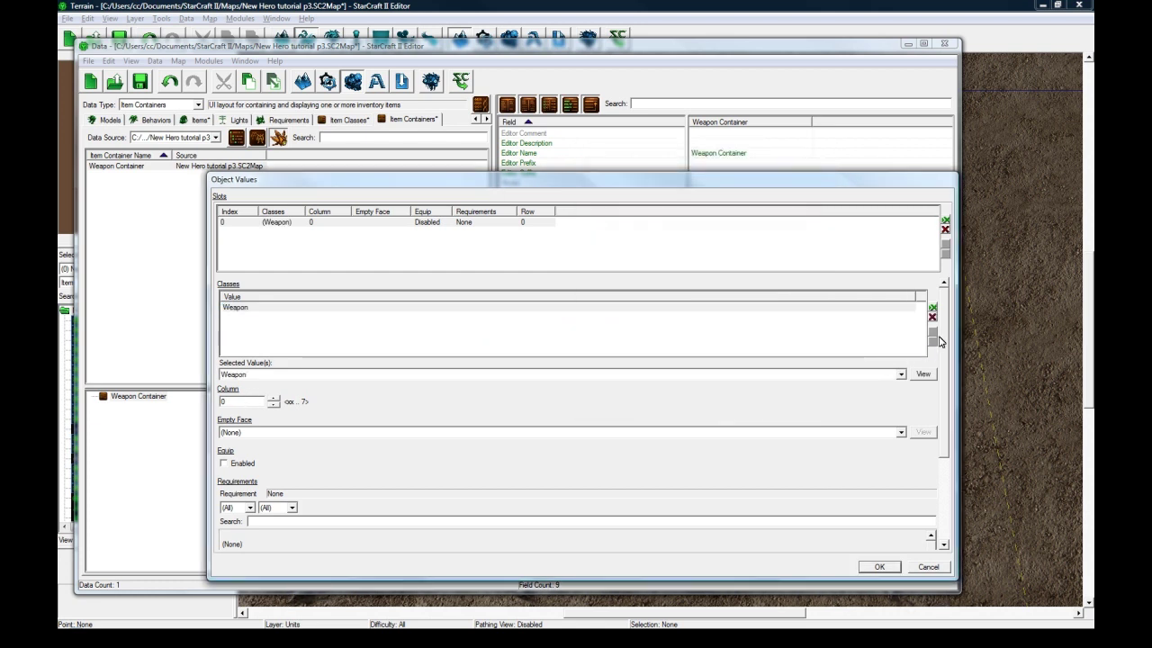
# Step: Enable Equip for the Weapon Container's slot and set its Empty Face to 10SlotBag (Unnamed)
pyautogui.scroll(-2, 938, 344)
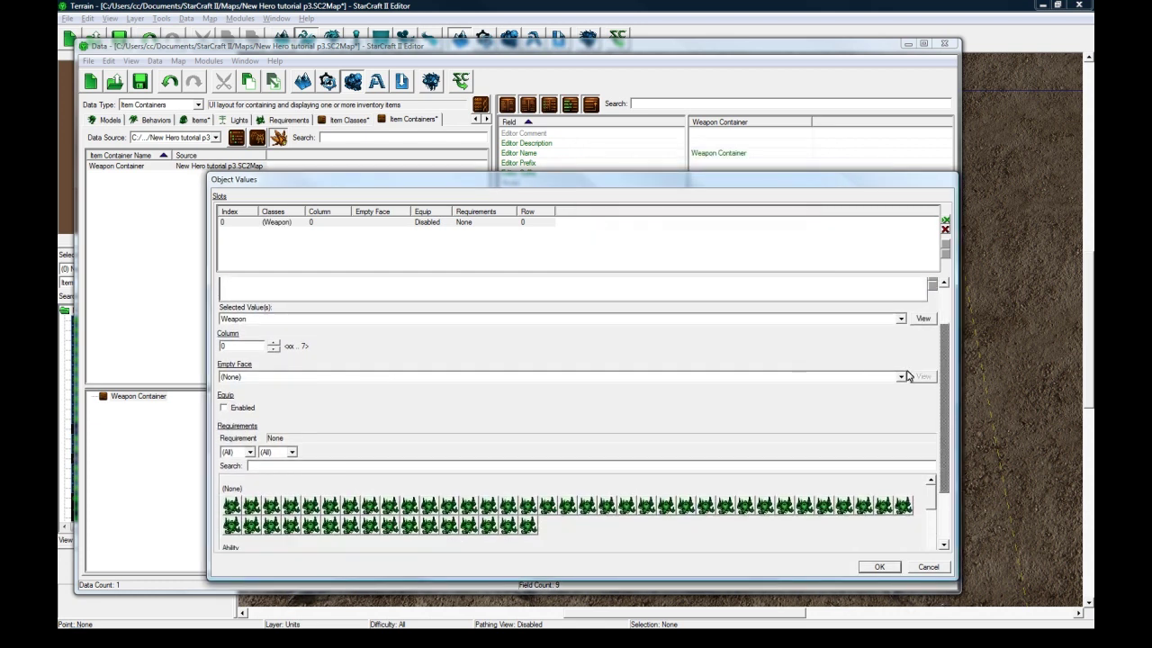
pyautogui.click(251, 410)
pyautogui.click(278, 378)
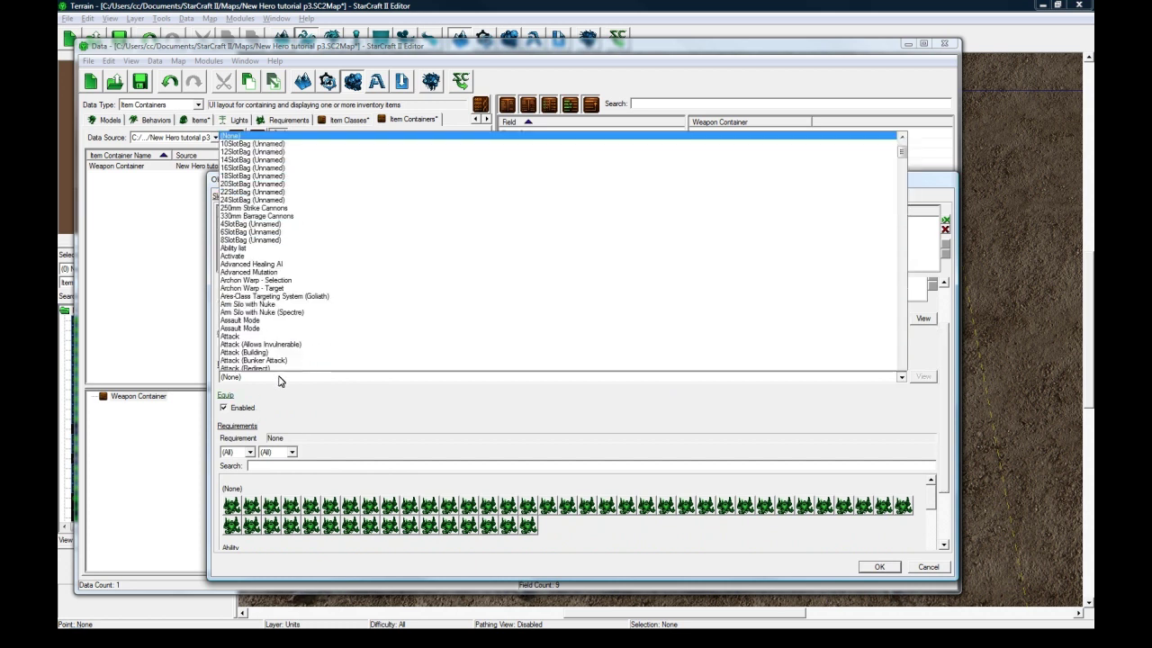
pyautogui.click(278, 380)
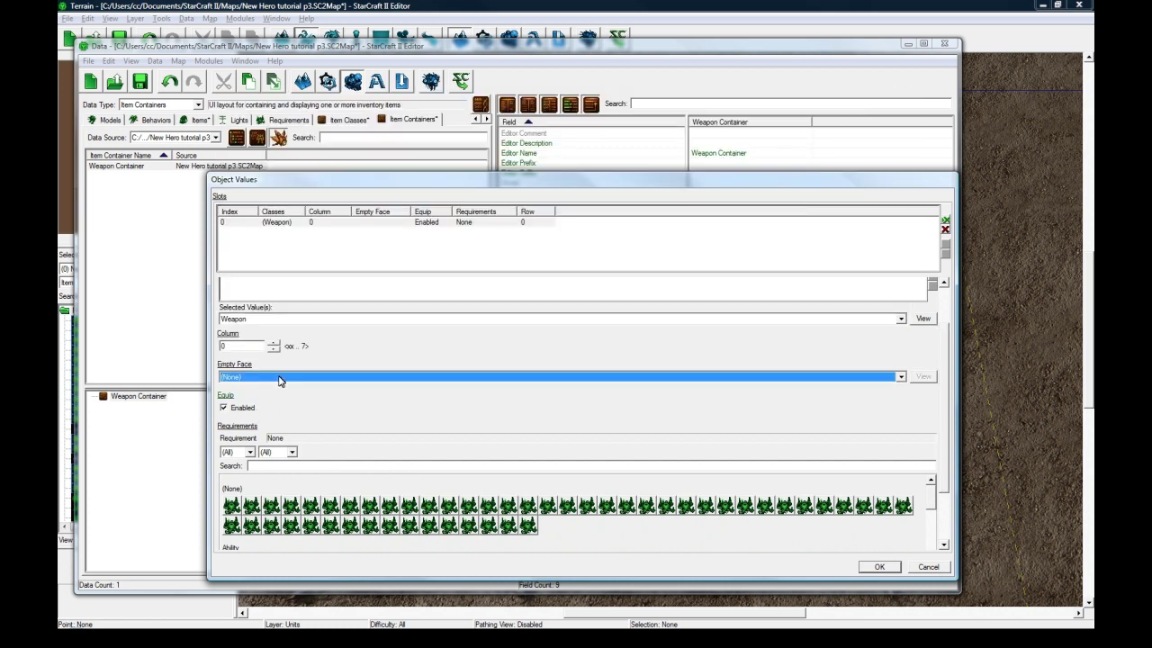
pyautogui.click(278, 378)
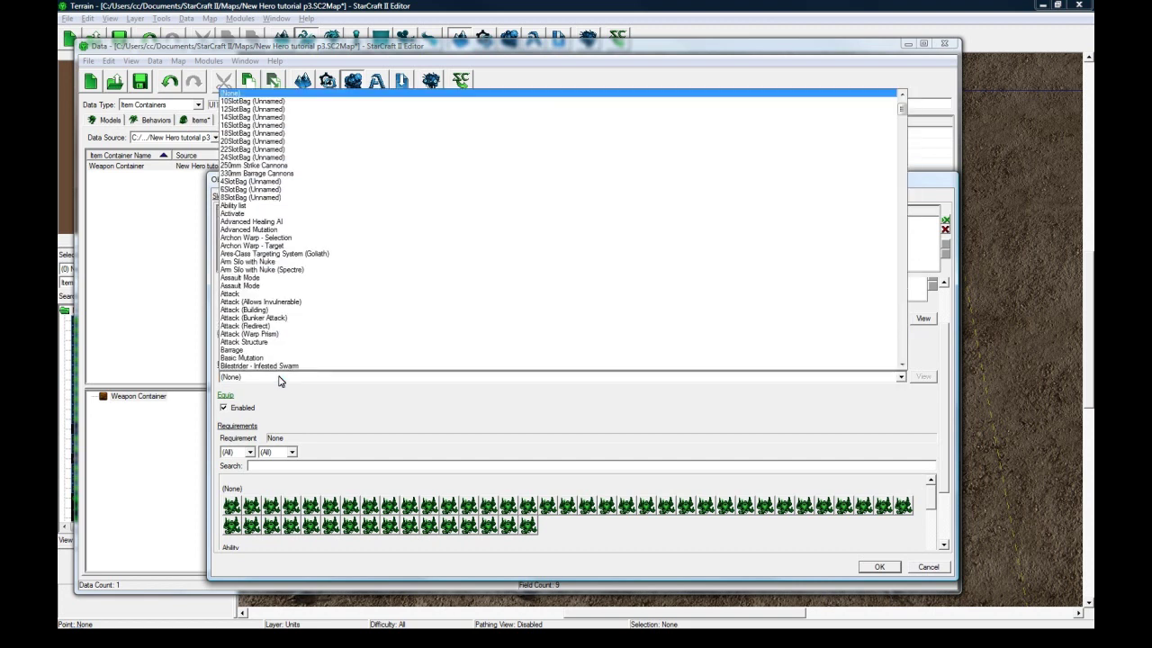
pyautogui.click(273, 379)
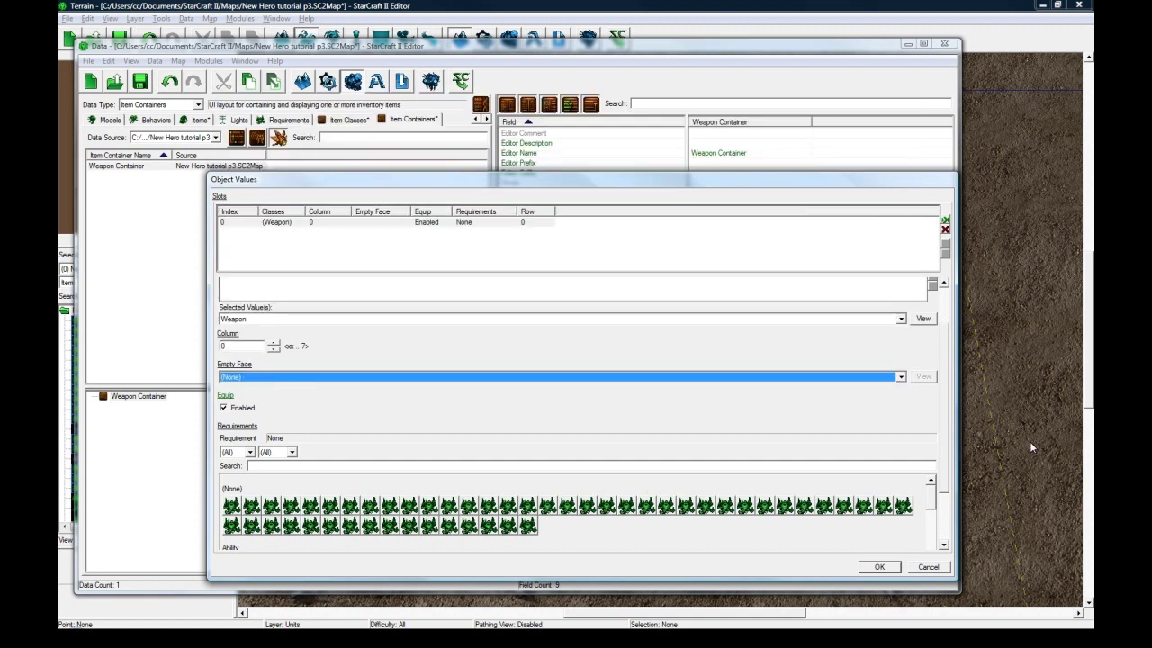
pyautogui.click(368, 380)
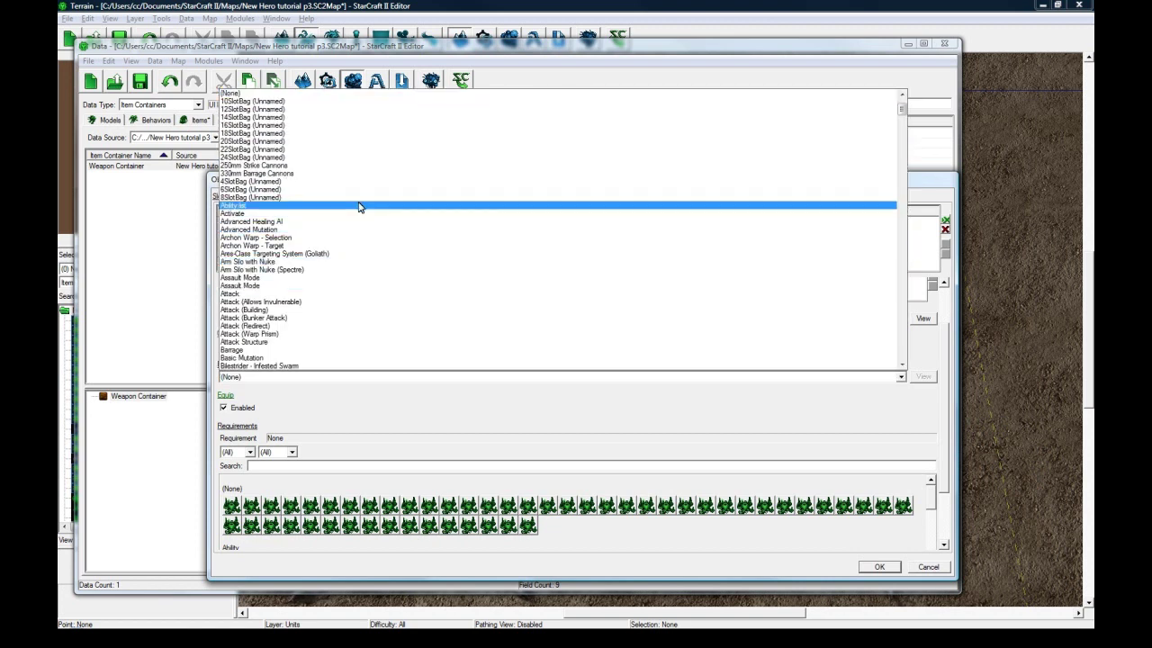
pyautogui.click(311, 102)
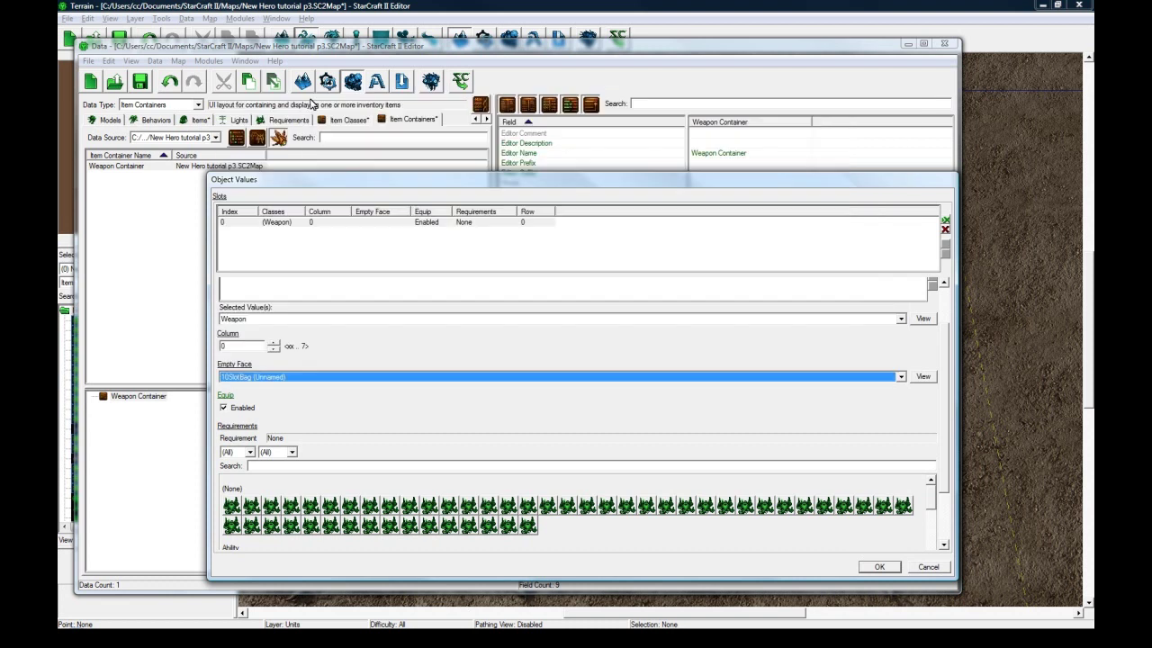
pyautogui.scroll(-3, 943, 436)
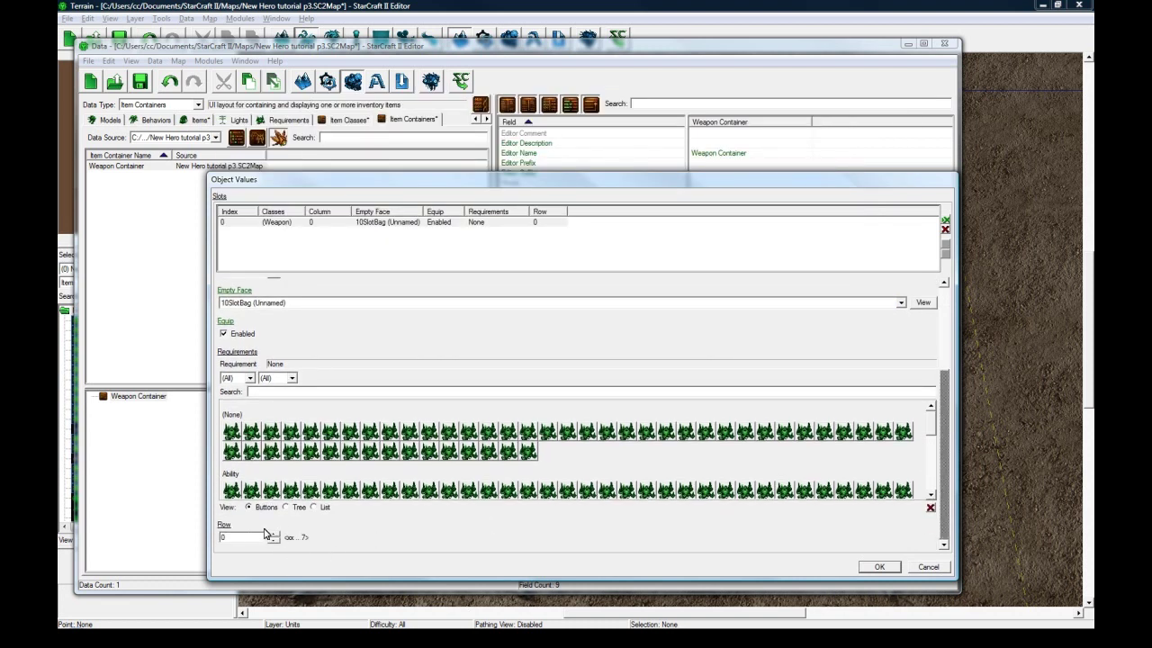
pyautogui.click(263, 537)
pyautogui.scroll(2, 948, 436)
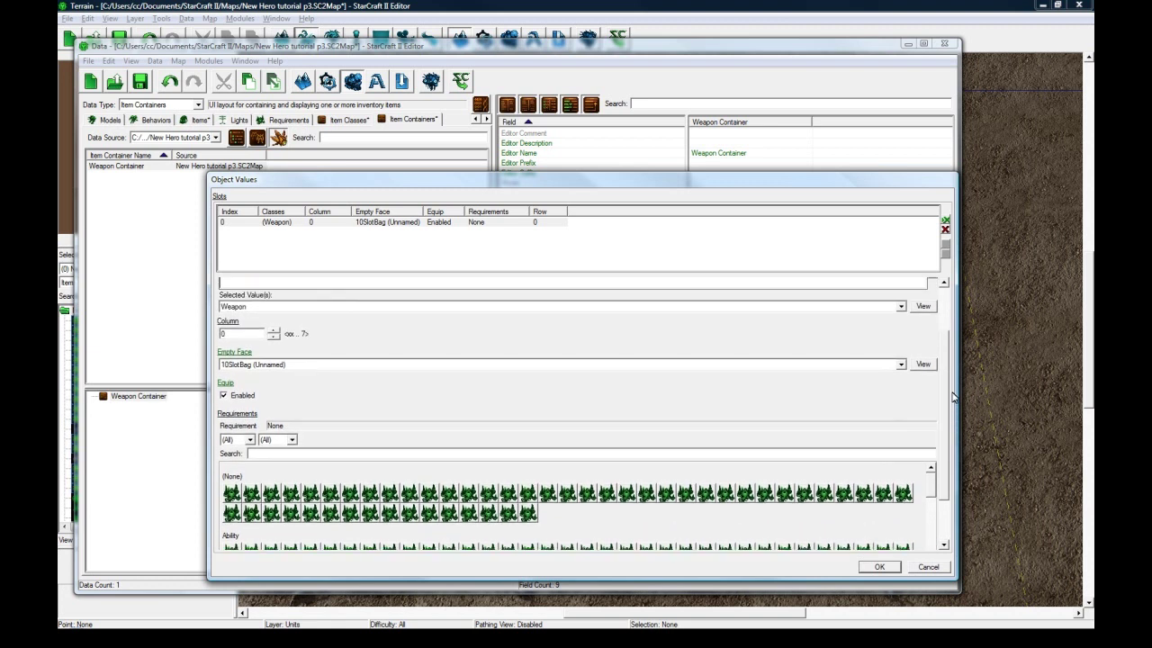
pyautogui.scroll(1, 952, 397)
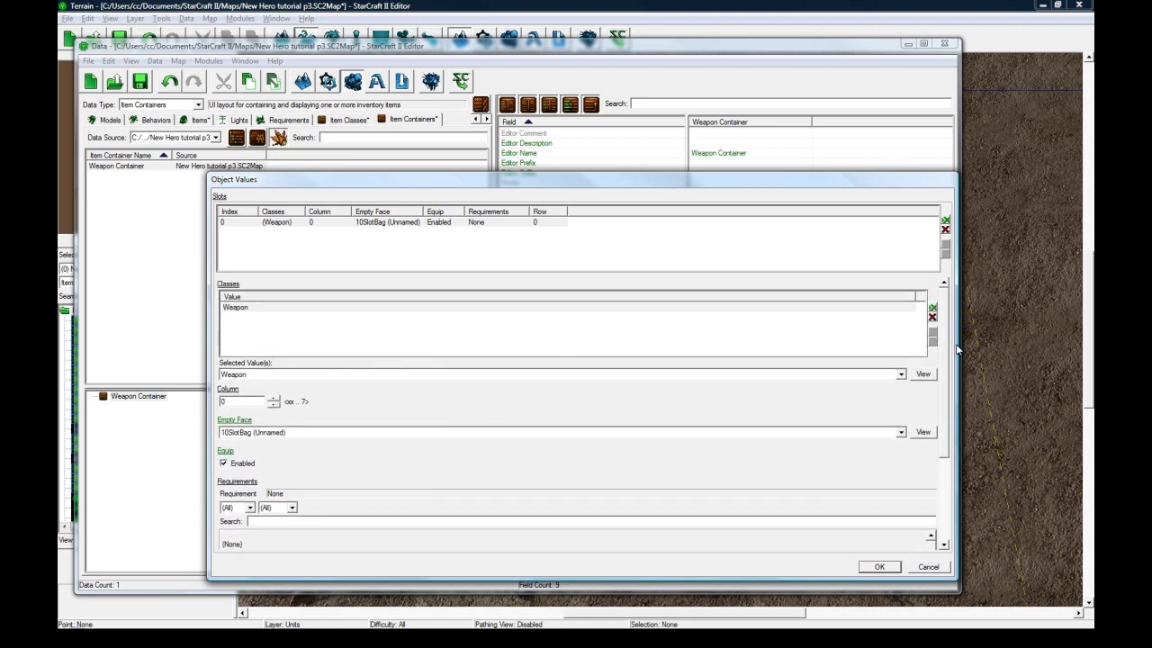
pyautogui.click(880, 566)
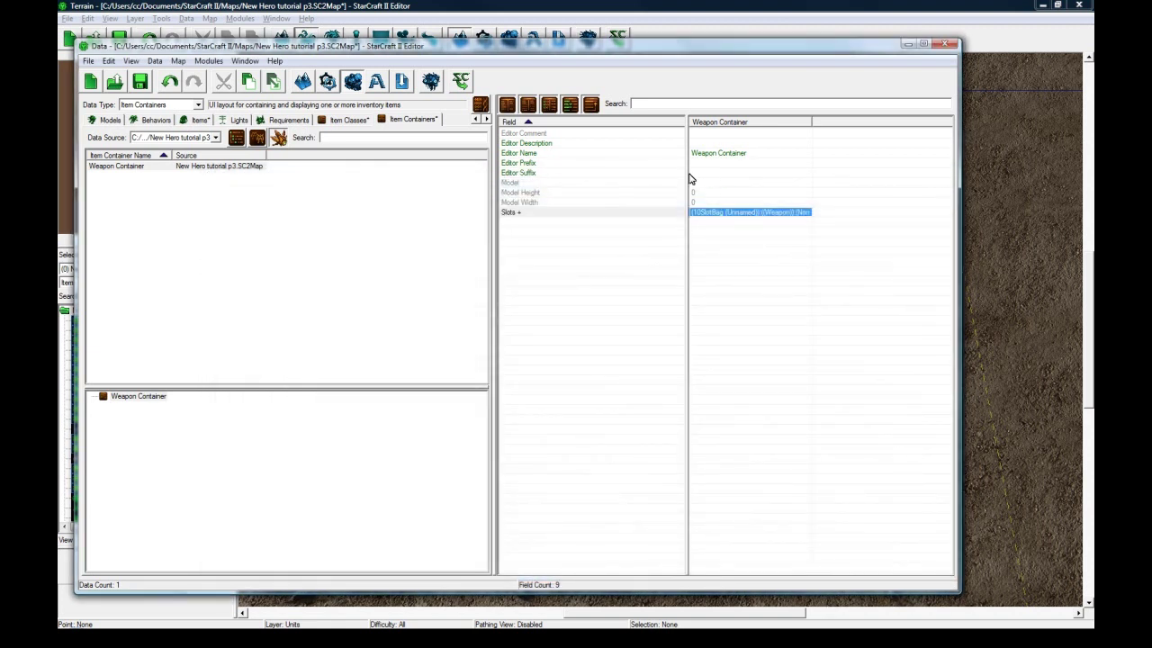
pyautogui.click(561, 184)
pyautogui.click(589, 213)
pyautogui.click(583, 183)
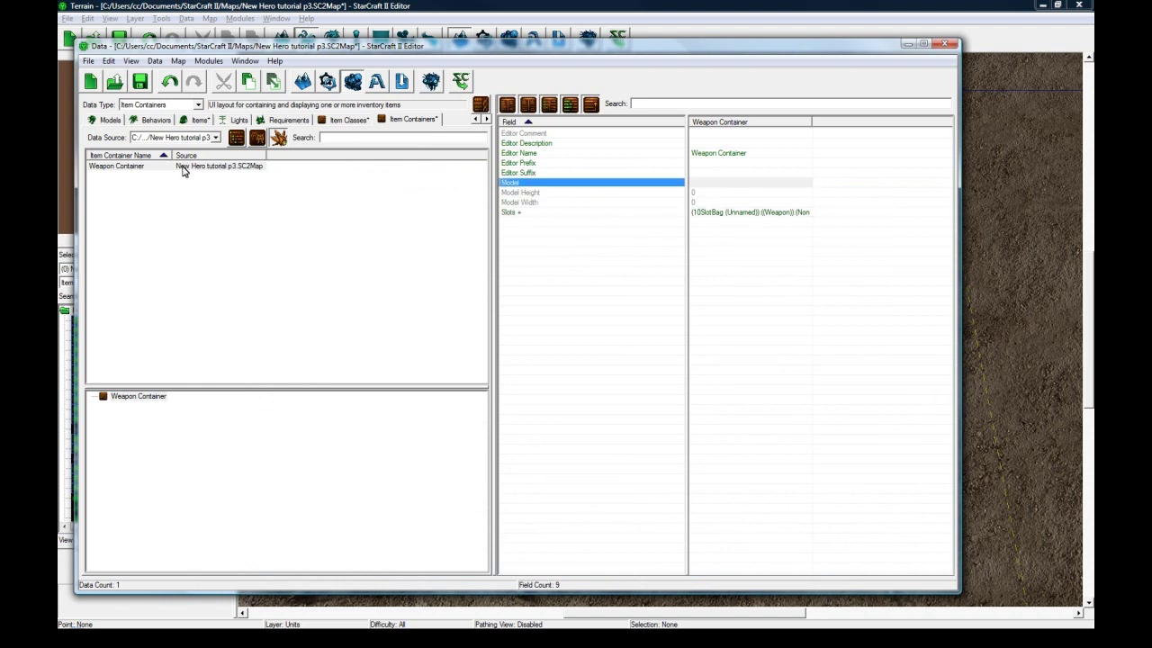
# Step: Duplicate the Weapon Container and rename the copy General Bag with its suggested ID
pyautogui.click(148, 171)
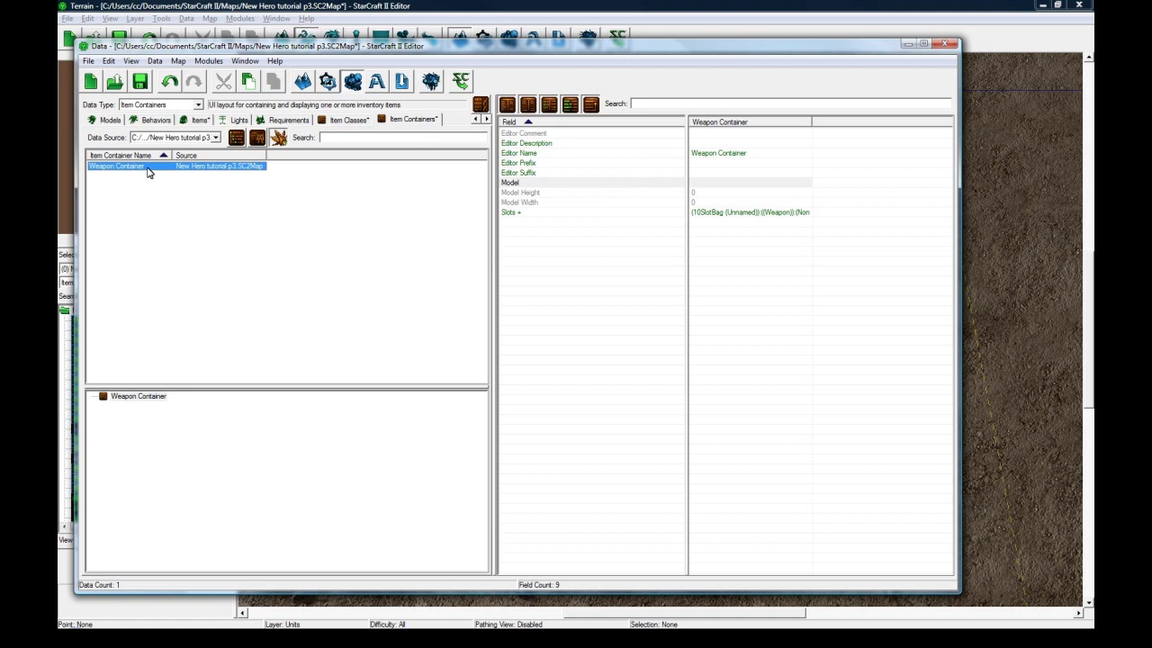
pyautogui.hotkey('ctrl', 'c')
pyautogui.hotkey('ctrl', 'v')
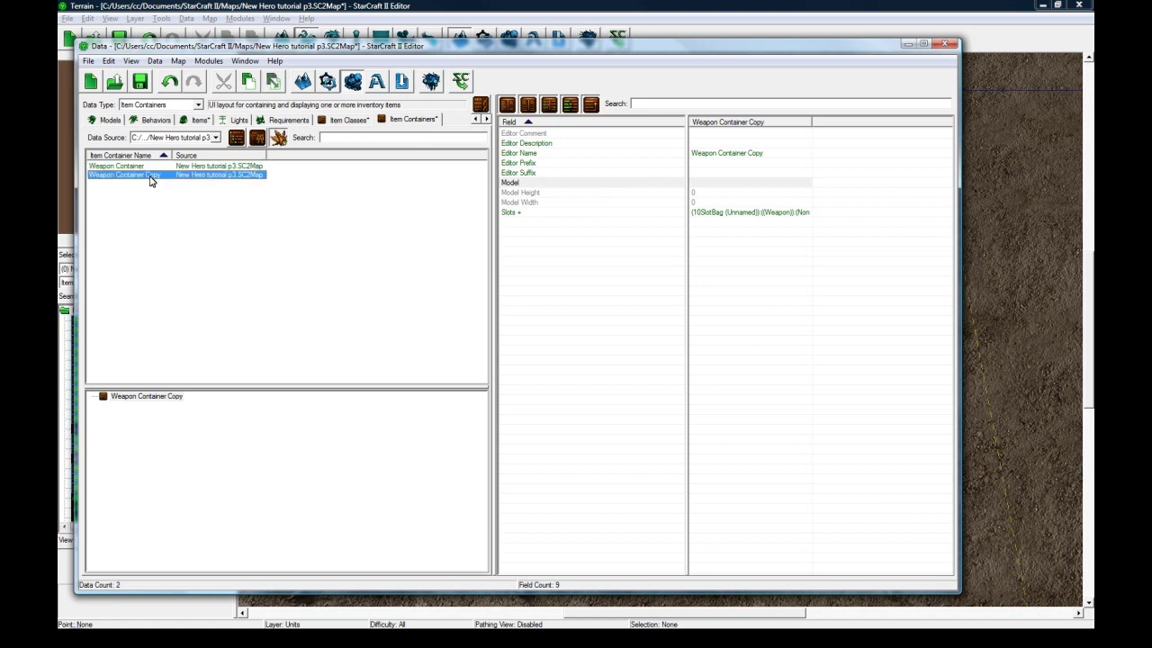
pyautogui.doubleClick(150, 180)
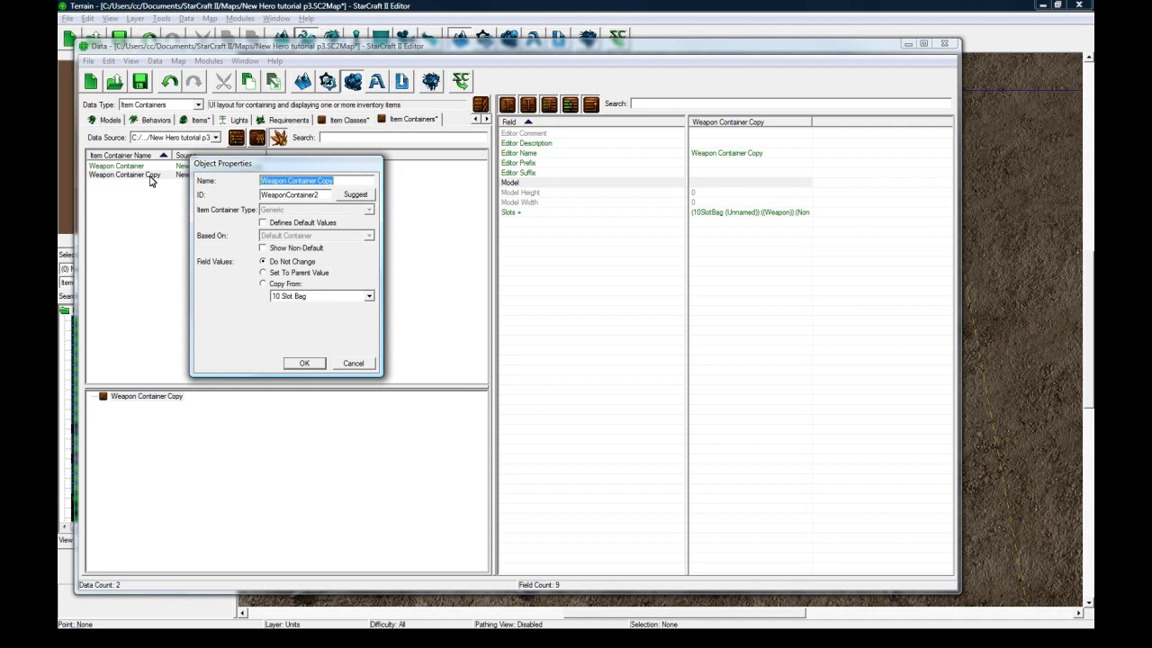
pyautogui.write('General Bag')
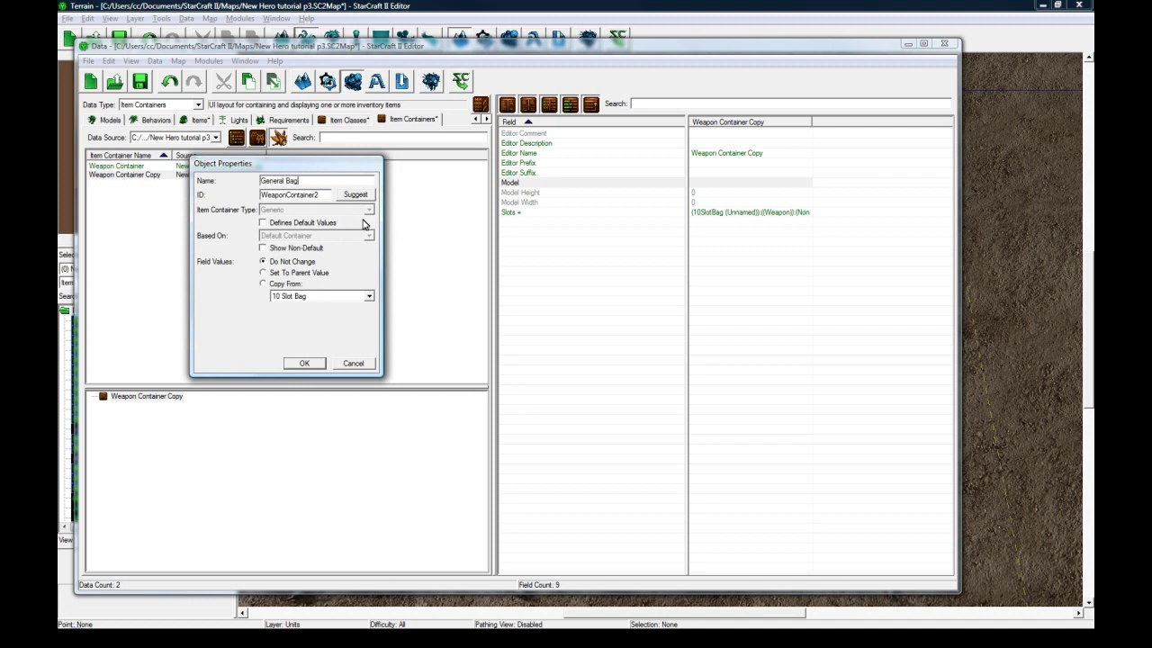
pyautogui.click(356, 194)
pyautogui.click(306, 363)
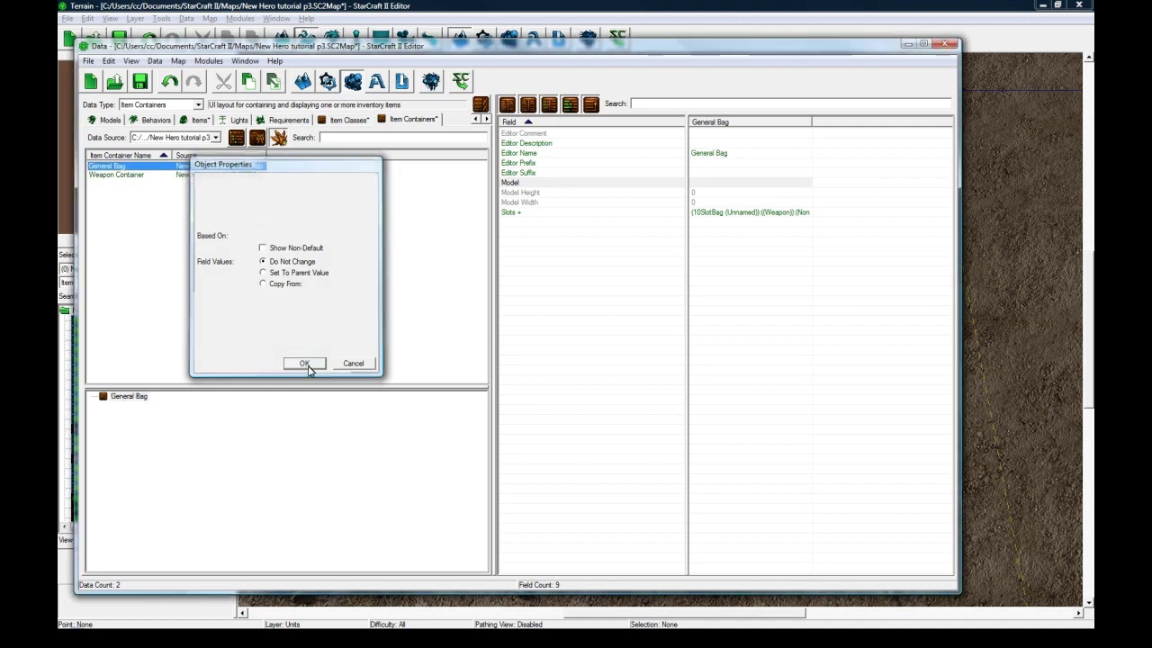
# Step: Add the Misc class to the General Bag's slot alongside Weapon and disable Equip for it
pyautogui.doubleClick(708, 216)
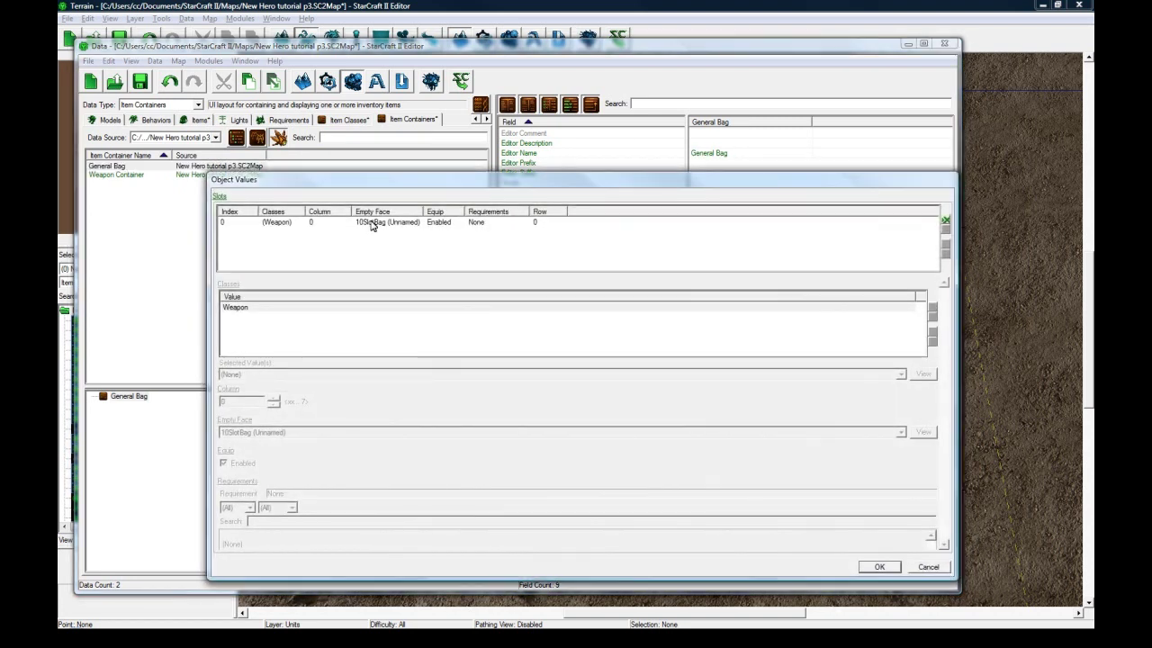
pyautogui.click(375, 223)
pyautogui.click(250, 309)
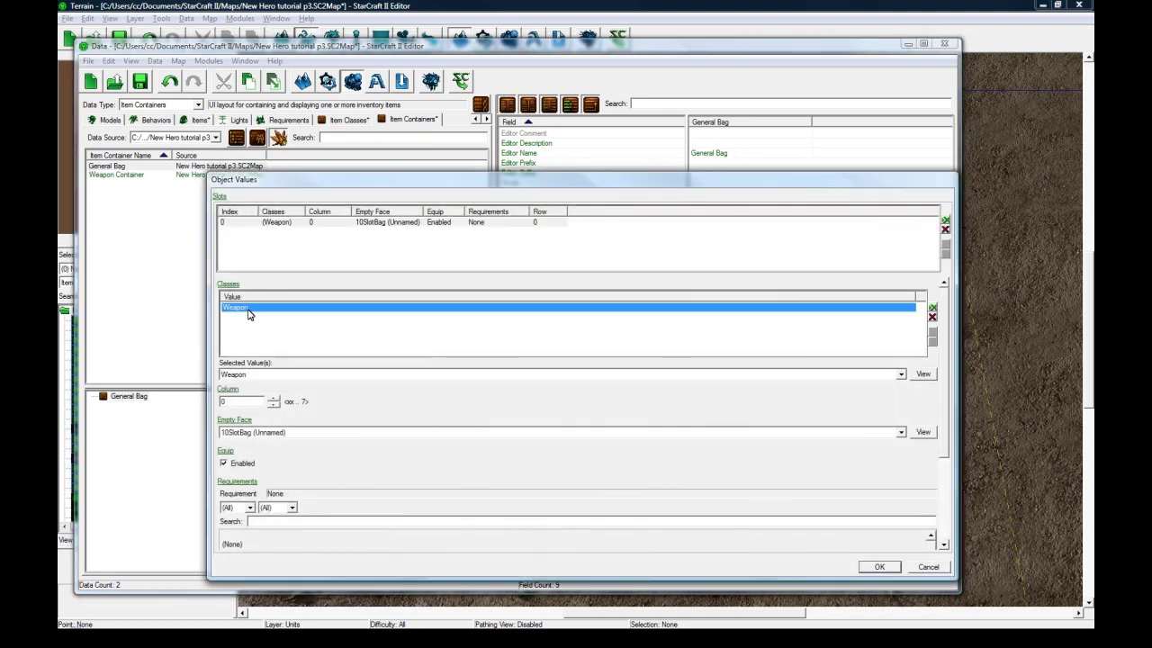
pyautogui.click(932, 309)
pyautogui.click(601, 183)
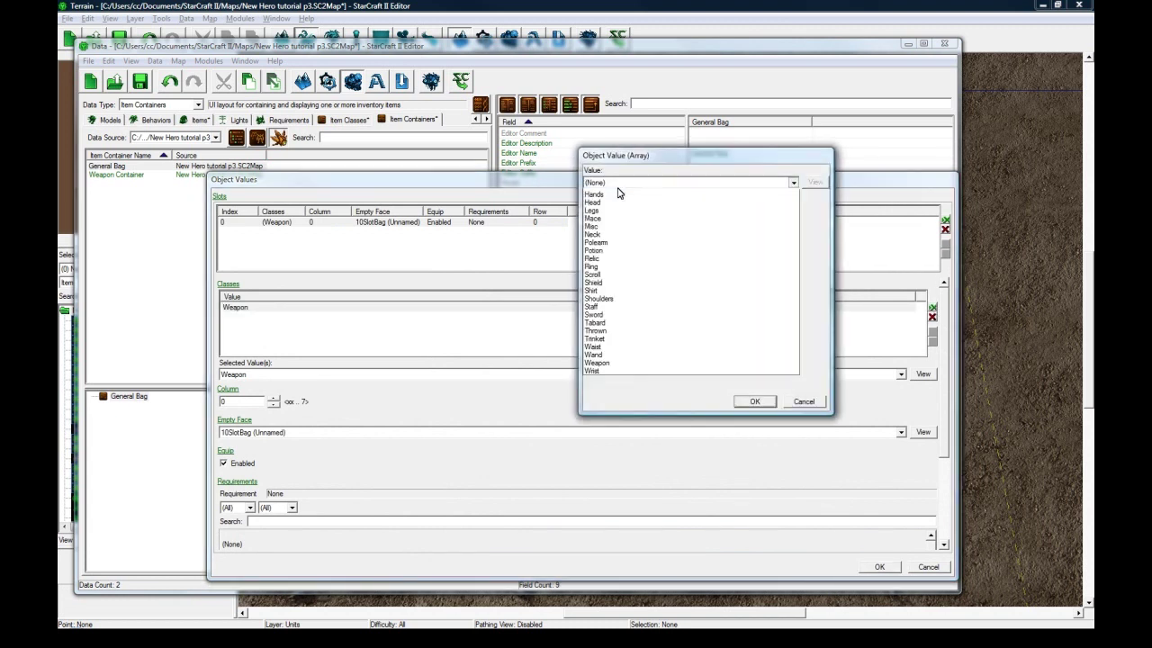
pyautogui.click(617, 322)
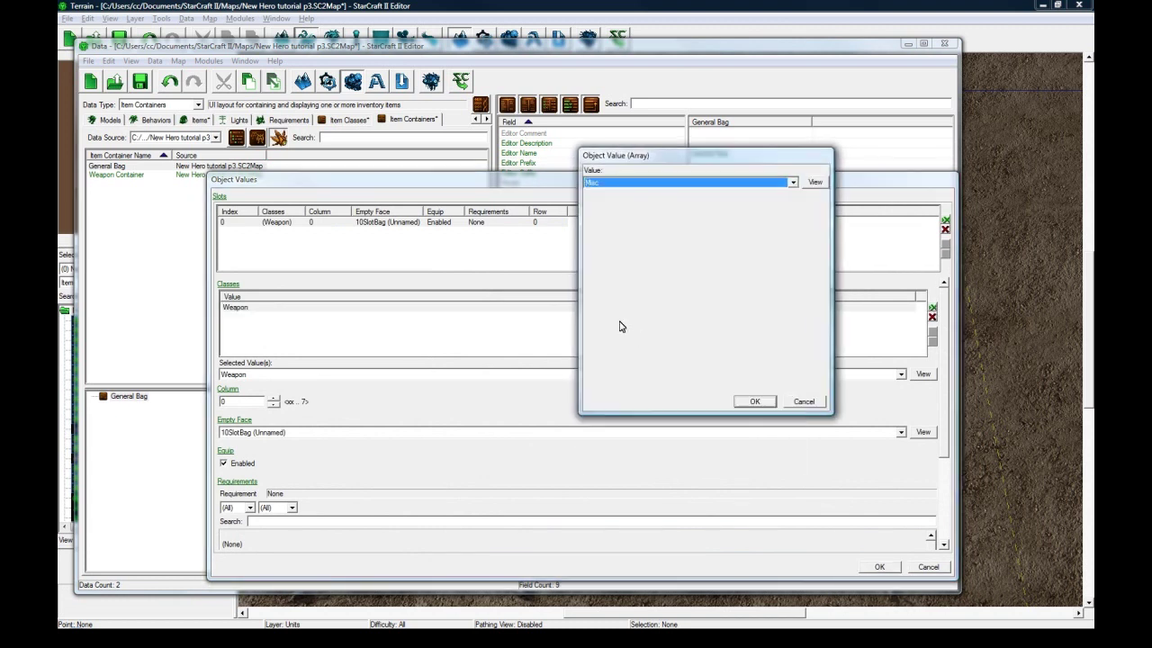
pyautogui.click(753, 400)
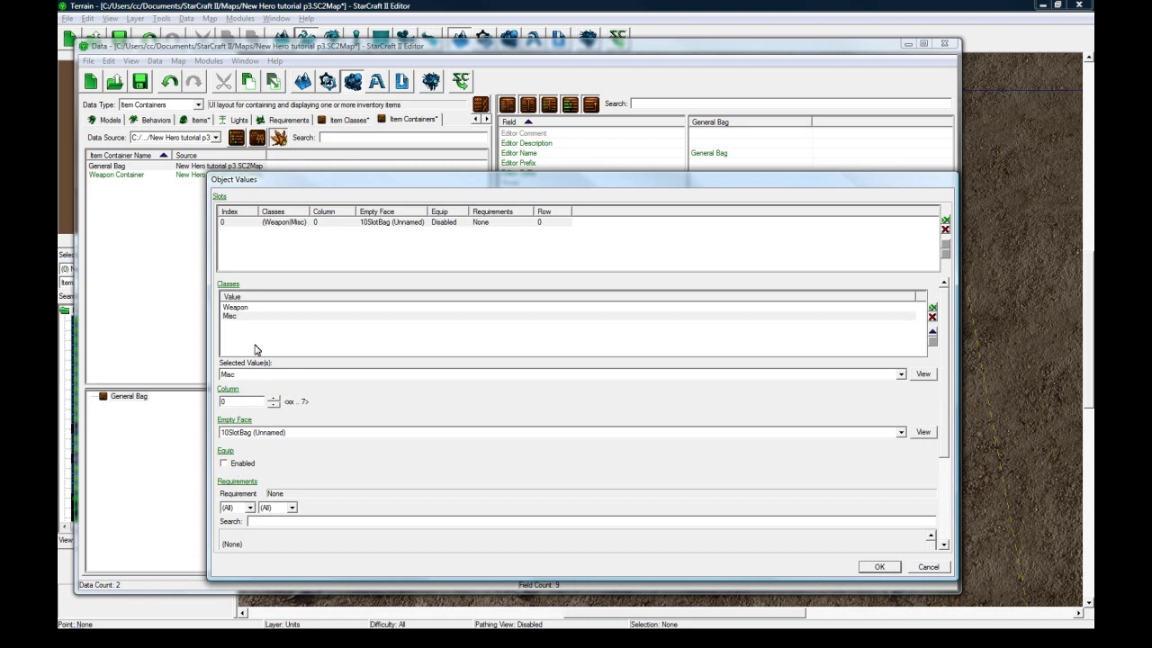
# Step: Duplicate the General Bag's first slot to add a second slot with the same settings
pyautogui.click(261, 308)
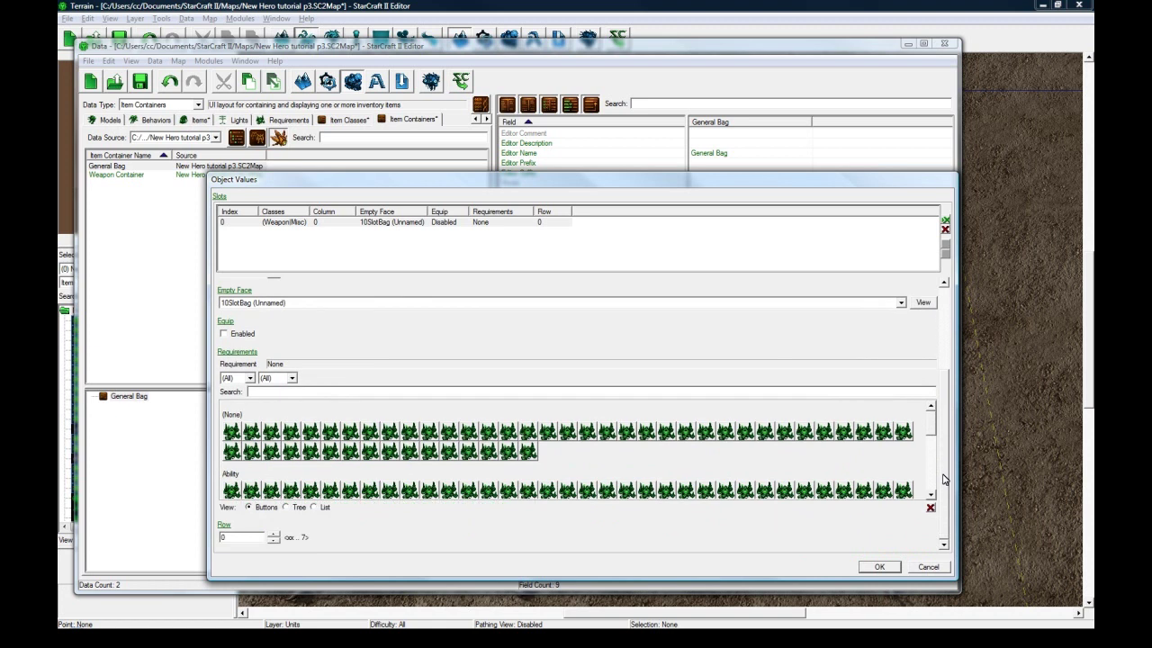
pyautogui.click(364, 225)
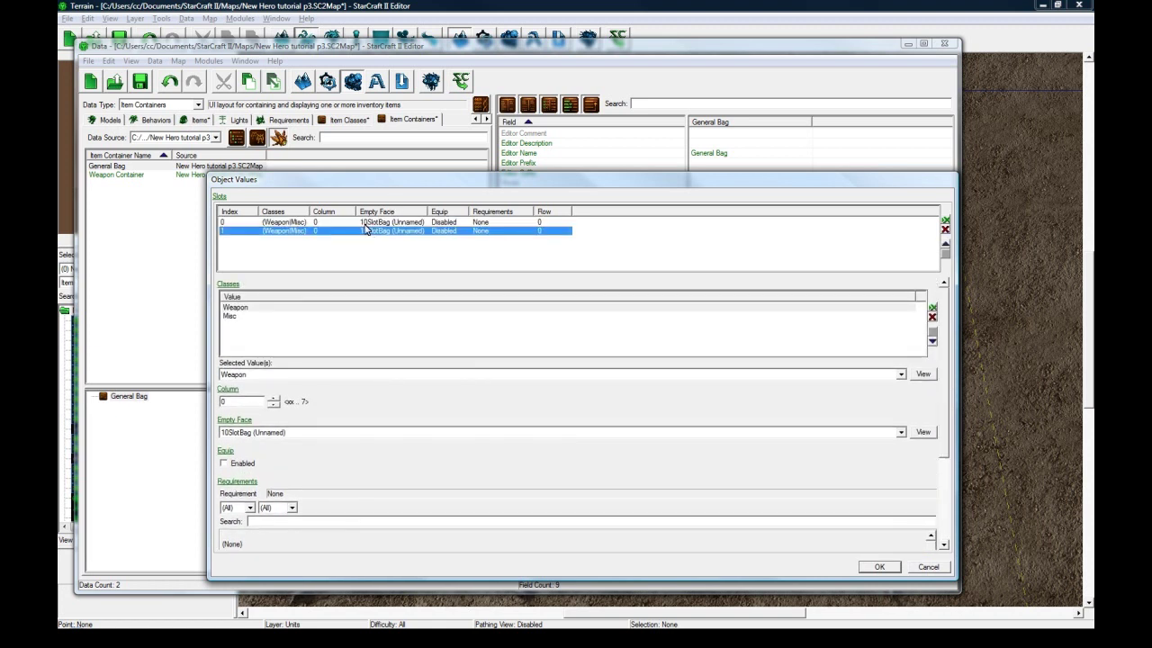
# Step: Set the General Bag's second slot to column 1 and duplicate it as a third slot in column 2
pyautogui.hotkey('ctrl', 'c')
pyautogui.hotkey('ctrl', 'v')
pyautogui.click(227, 401)
pyautogui.write('1')
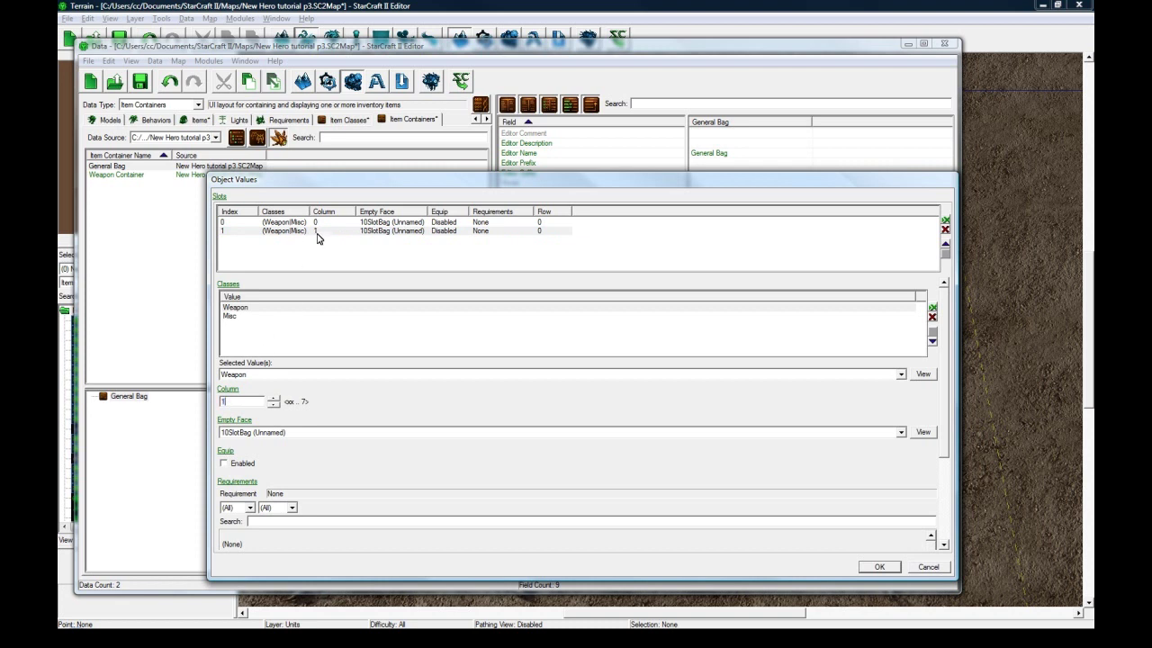
pyautogui.click(317, 232)
pyautogui.hotkey('ctrl', 'c')
pyautogui.hotkey('ctrl', 'v')
pyautogui.click(225, 401)
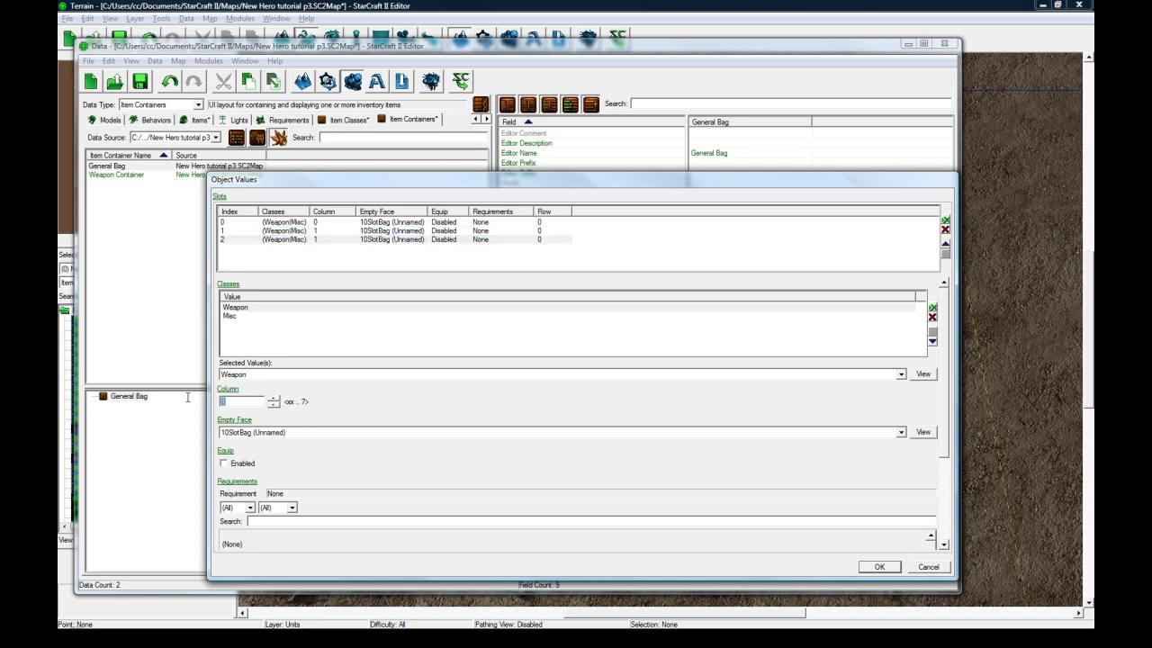
# Step: Duplicate the General Bag's third slot as a fourth slot in column 3 and accept the slot list
pyautogui.click(319, 239)
pyautogui.hotkey('ctrl', 'c')
pyautogui.hotkey('ctrl', 'v')
pyautogui.click(221, 401)
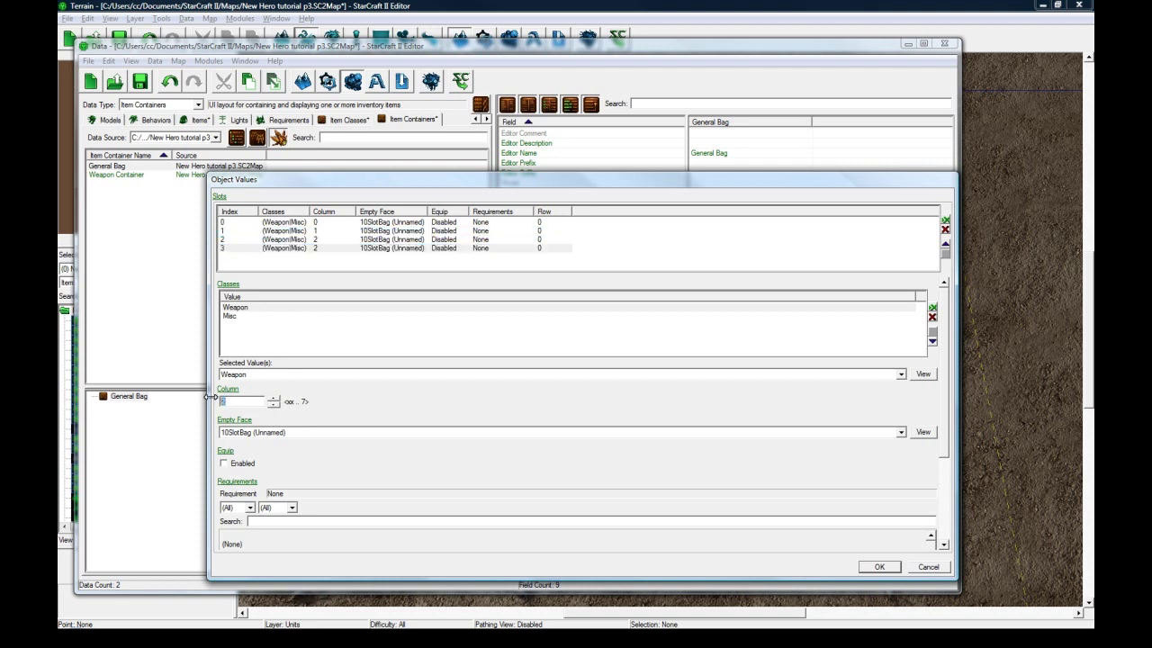
pyautogui.write('3')
pyautogui.click(366, 246)
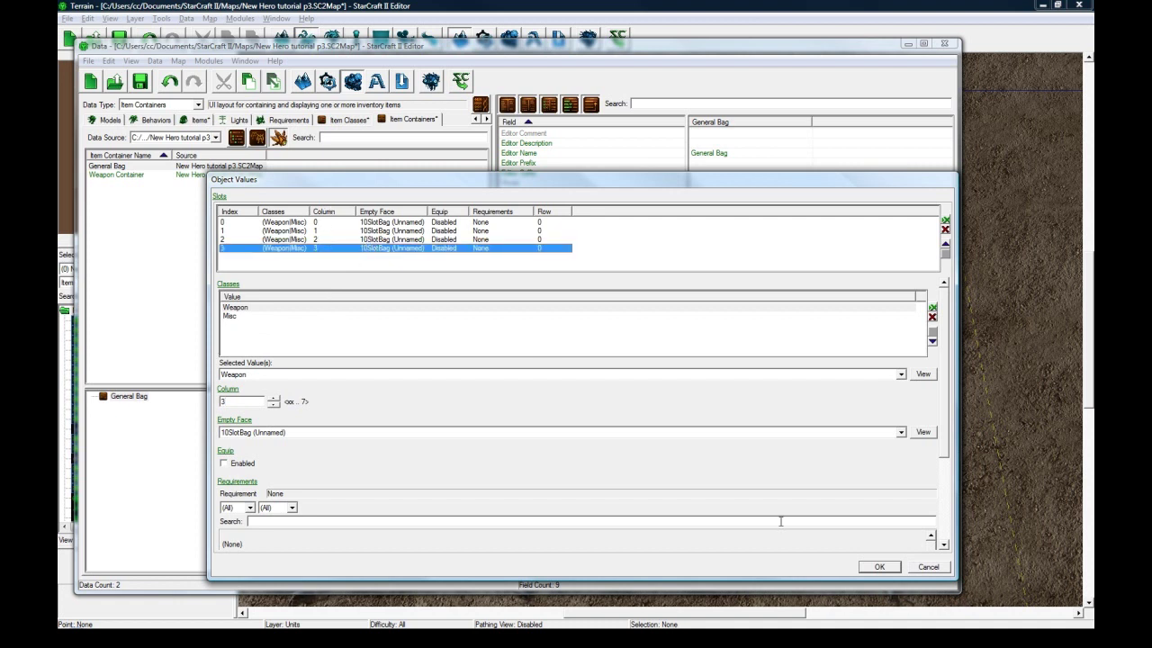
pyautogui.click(878, 566)
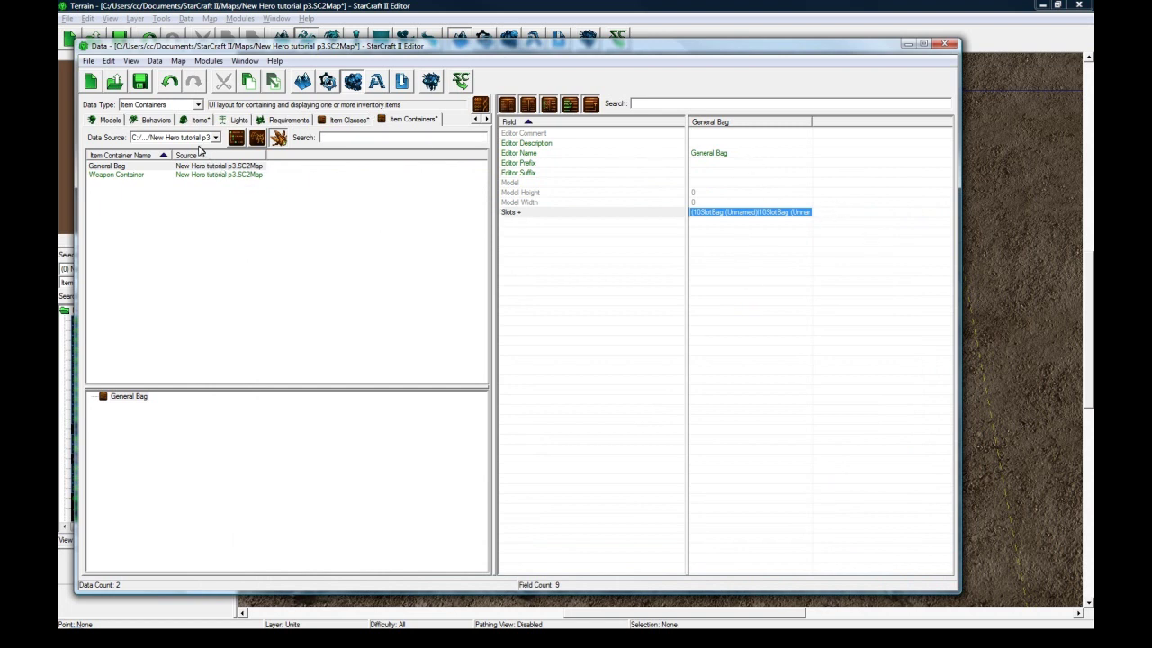
# Step: Create a new ability named Karass Inventory with ID KarassInventory and ability type Inventory
pyautogui.click(183, 106)
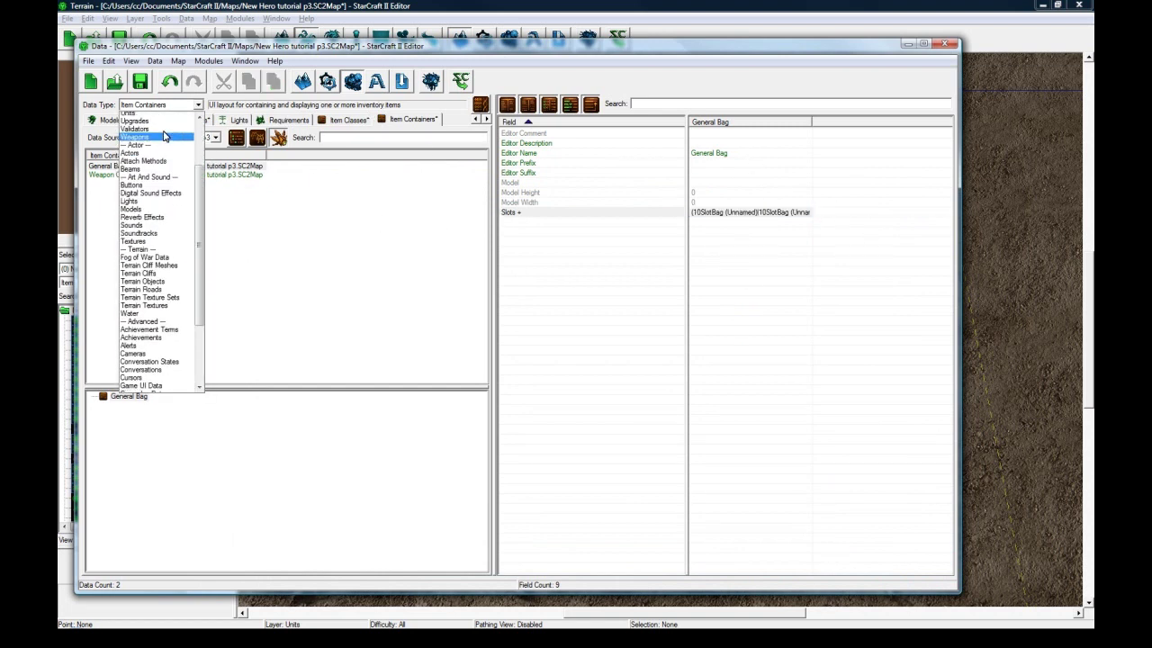
pyautogui.scroll(6, 162, 180)
pyautogui.click(144, 128)
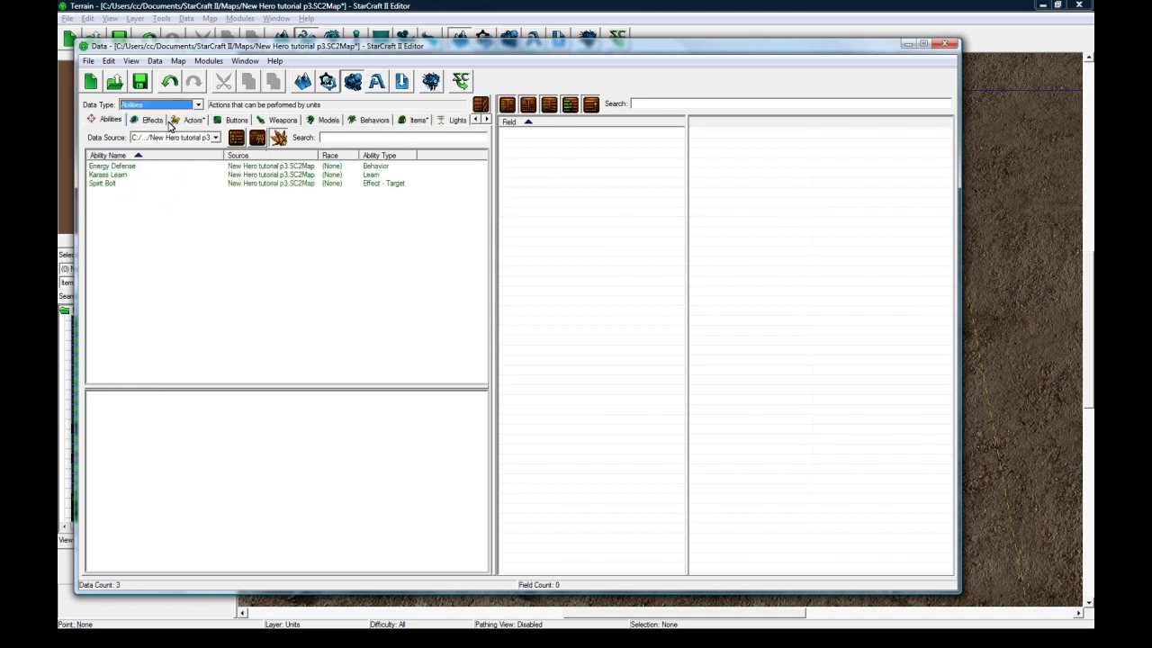
pyautogui.rightClick(128, 219)
pyautogui.click(154, 224)
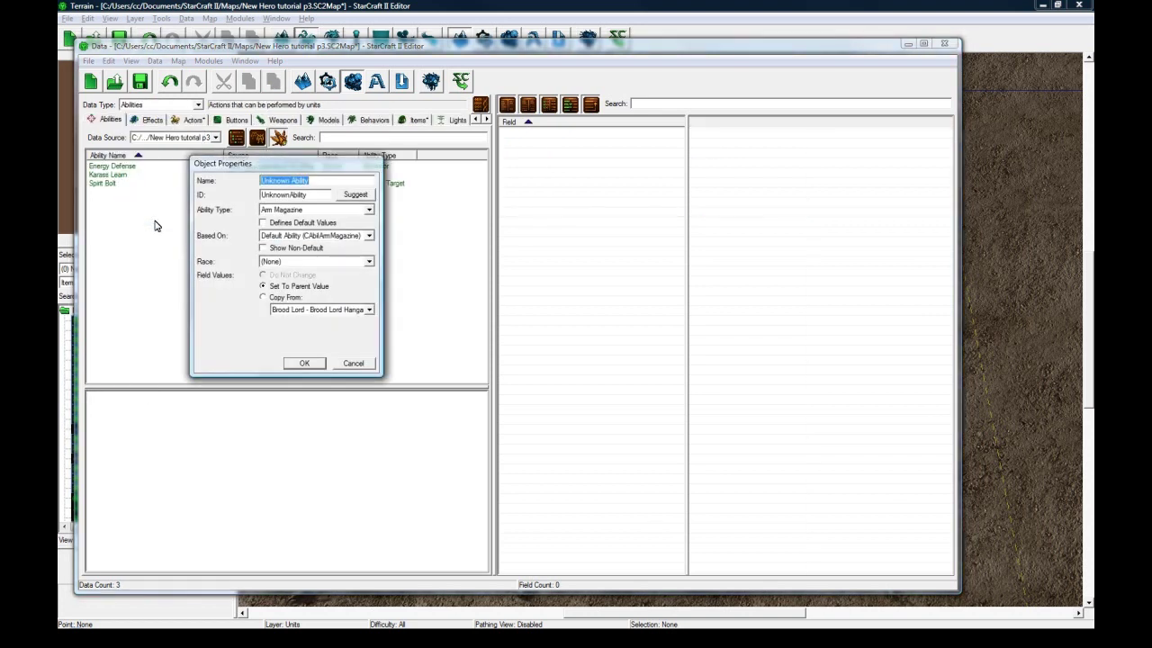
pyautogui.write('Karass Inventory')
pyautogui.click(340, 209)
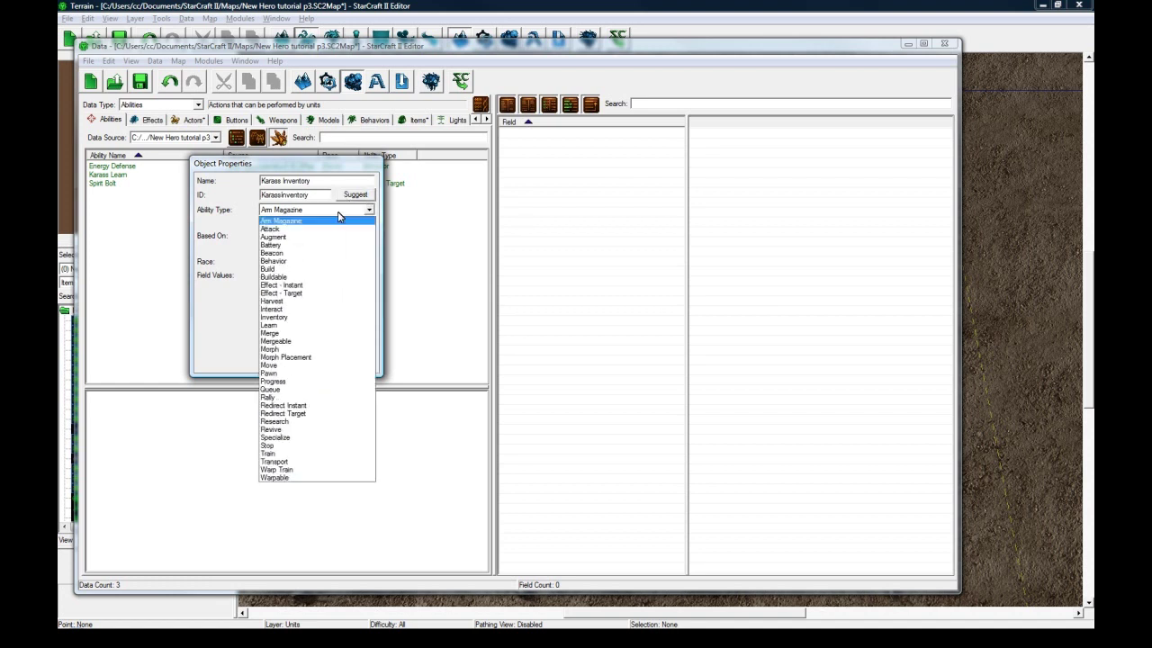
pyautogui.click(306, 317)
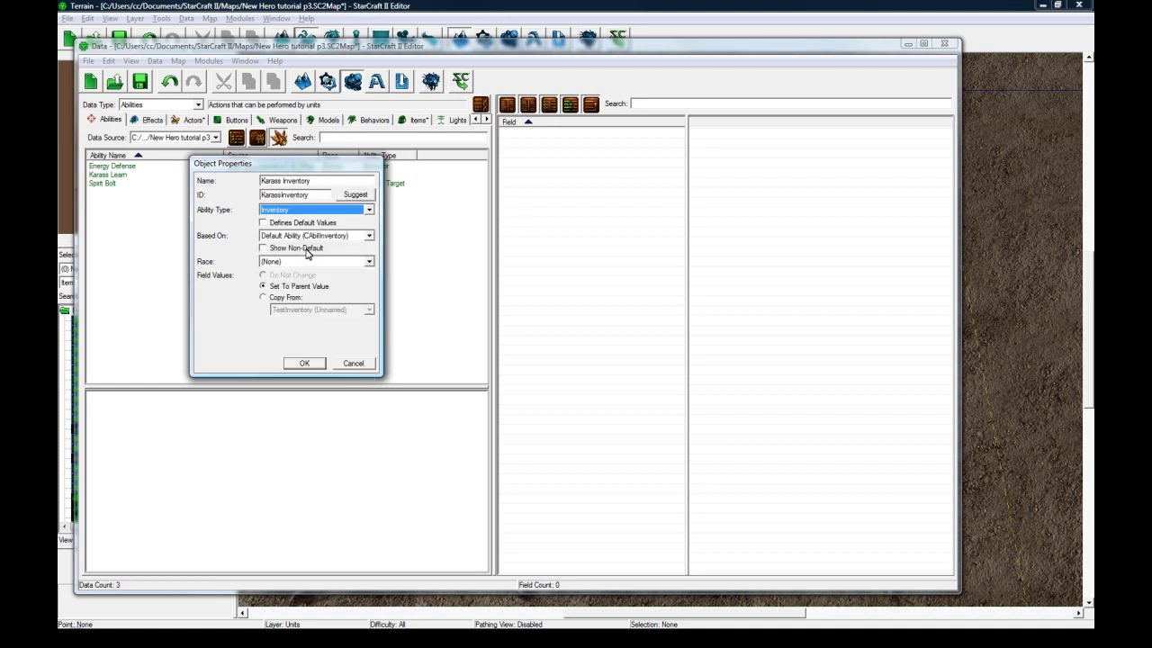
pyautogui.click(304, 362)
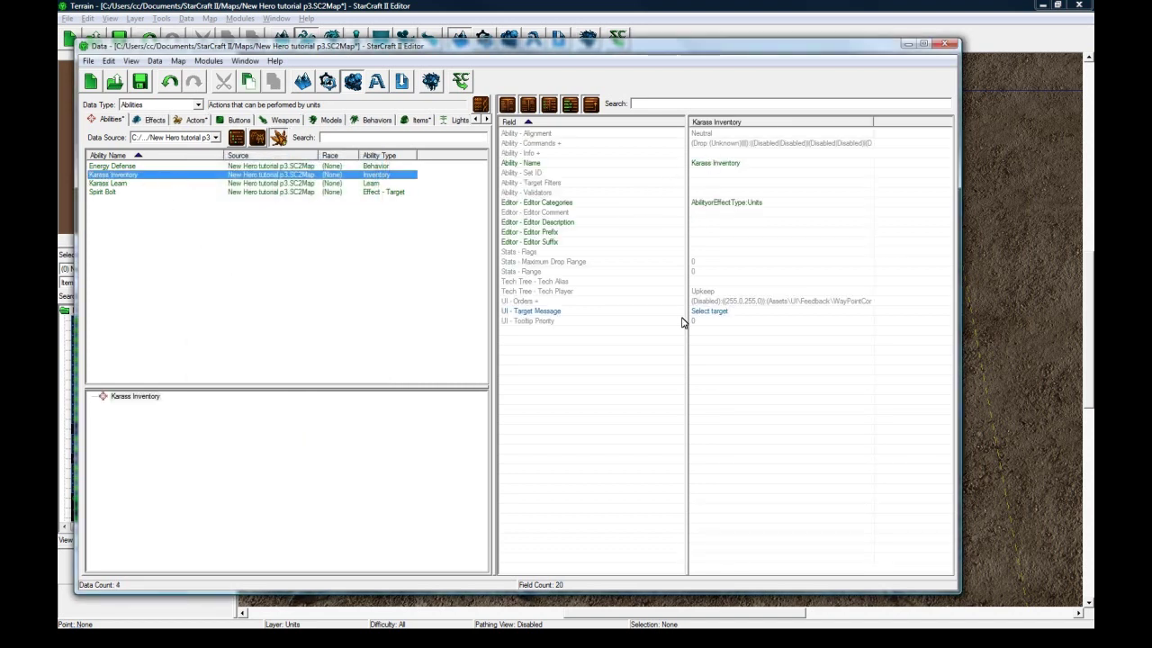
# Step: Set the Karass Inventory ability's Maximum Drop Range to 2 and its Range to 2
pyautogui.doubleClick(731, 272)
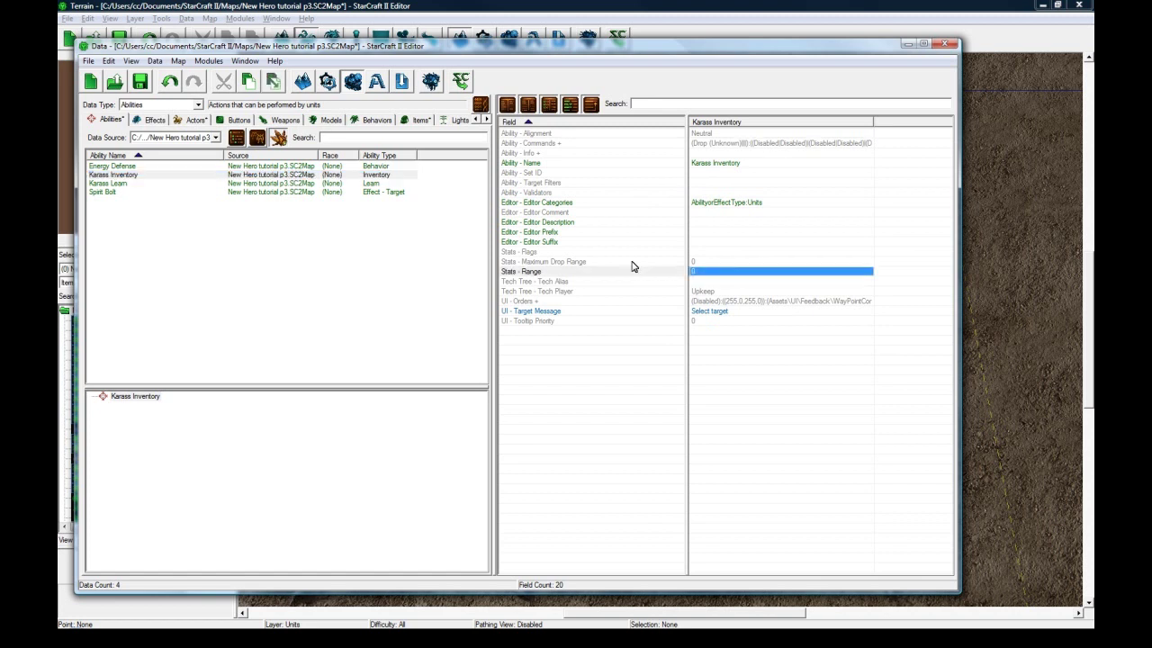
pyautogui.doubleClick(733, 262)
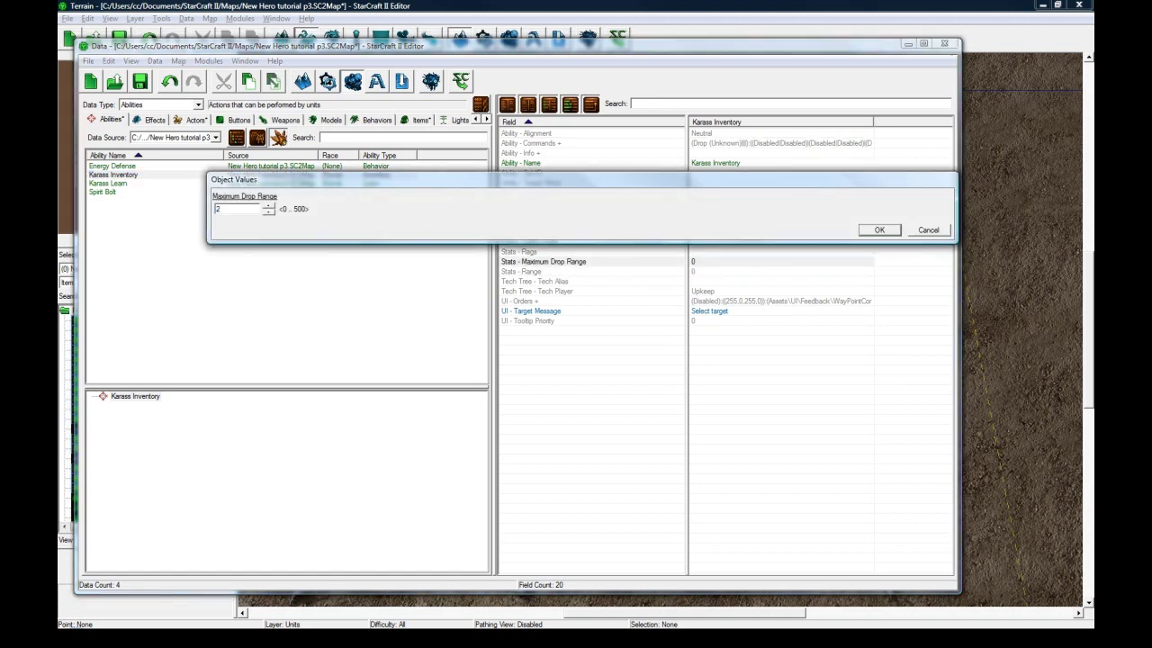
pyautogui.write('2')
pyautogui.press('Return')
pyautogui.doubleClick(714, 273)
pyautogui.press('Return')
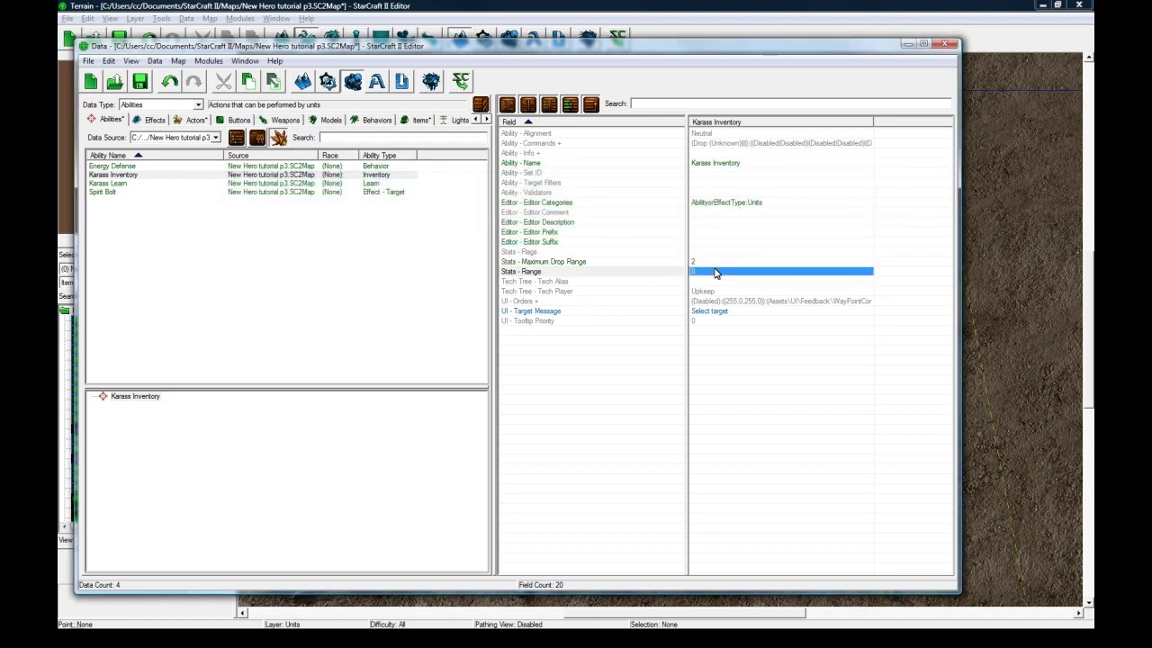
pyautogui.doubleClick(716, 273)
pyautogui.write('2')
pyautogui.press('Return')
pyautogui.click(721, 263)
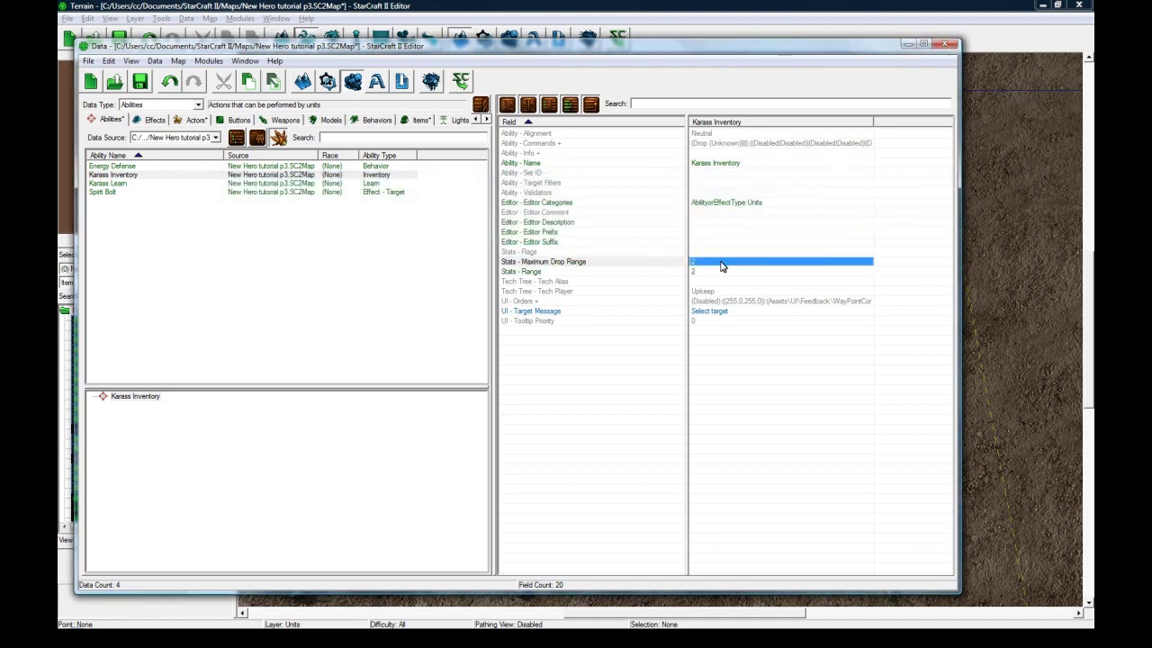
pyautogui.click(556, 290)
pyautogui.click(547, 273)
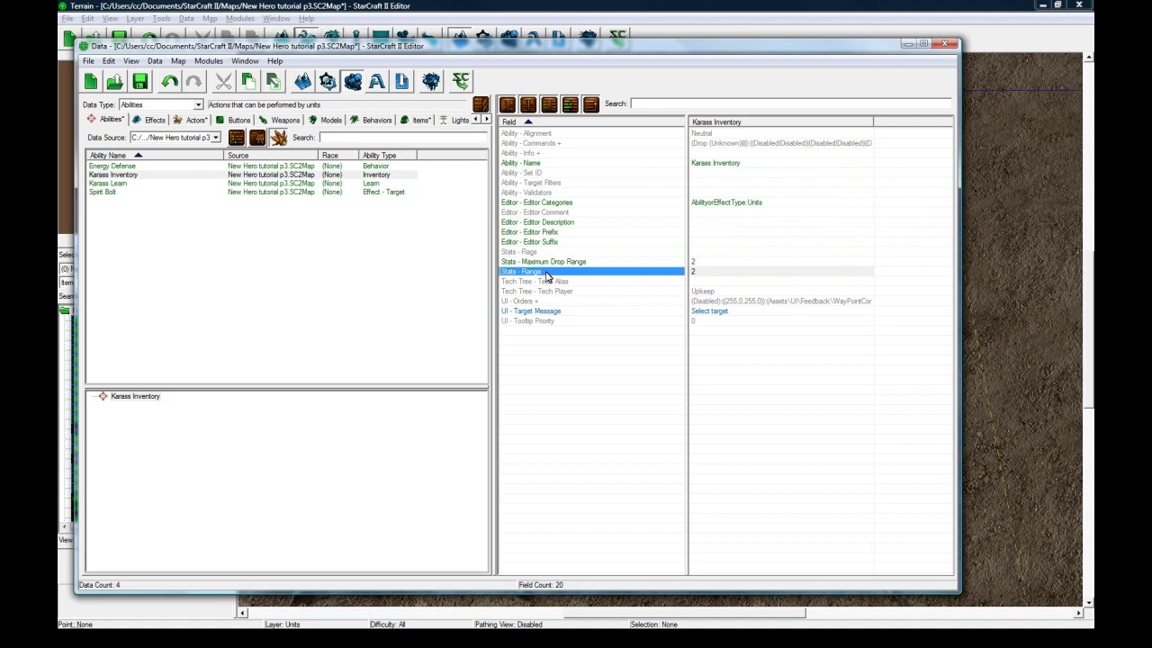
pyautogui.click(571, 263)
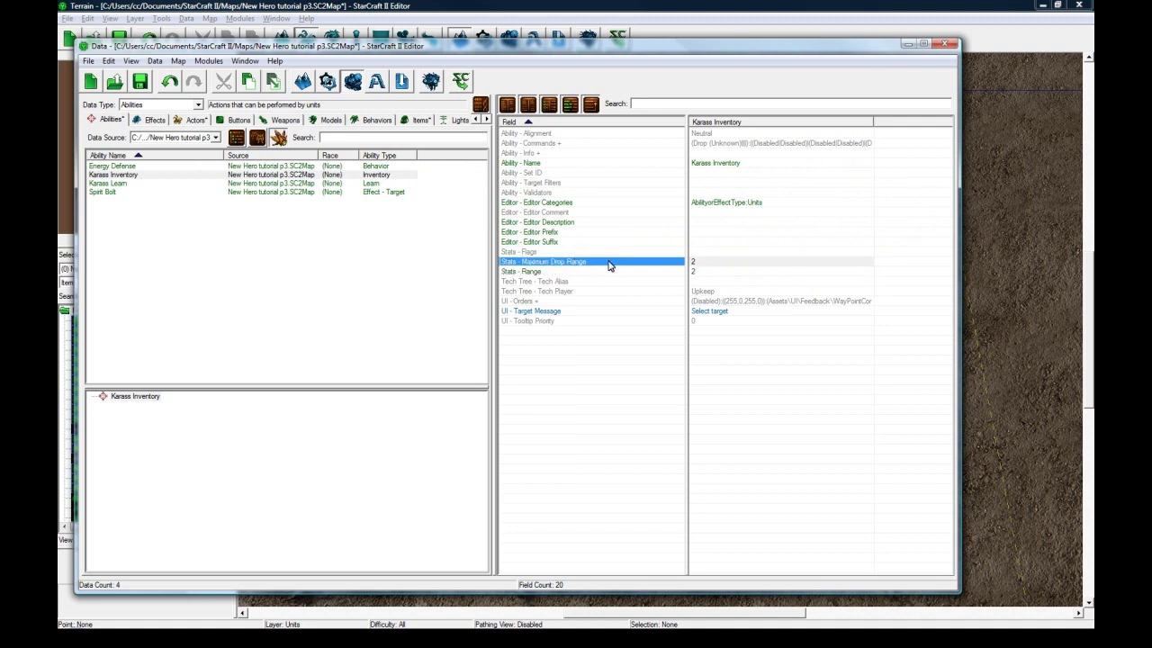
# Step: Check the options offered by the Karass Inventory ability's Stats - Flags field and leave without changing them
pyautogui.doubleClick(710, 252)
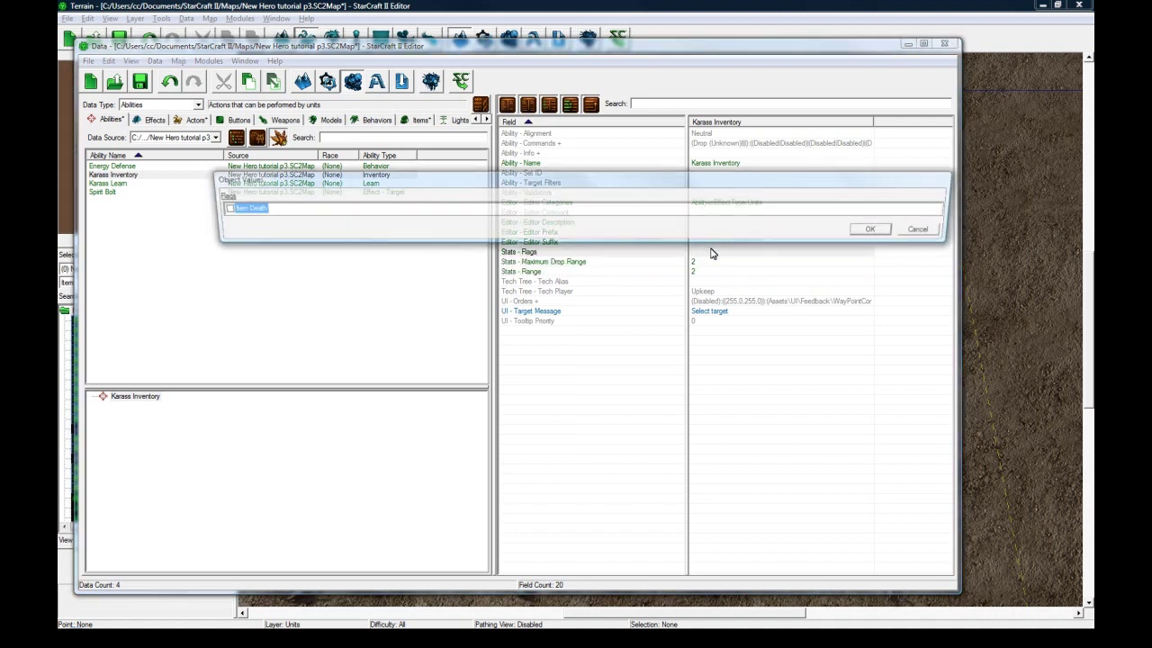
pyautogui.click(928, 230)
pyautogui.click(556, 193)
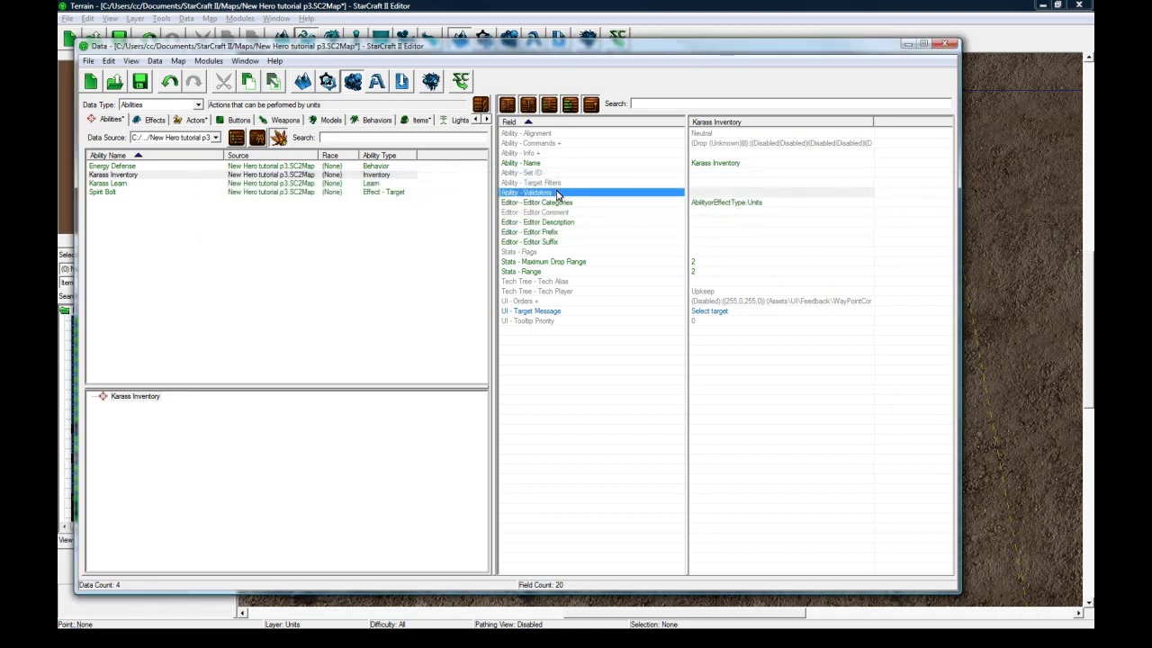
# Step: Add a first entry to the Karass Inventory ability's Info field and open its list of containers
pyautogui.click(705, 154)
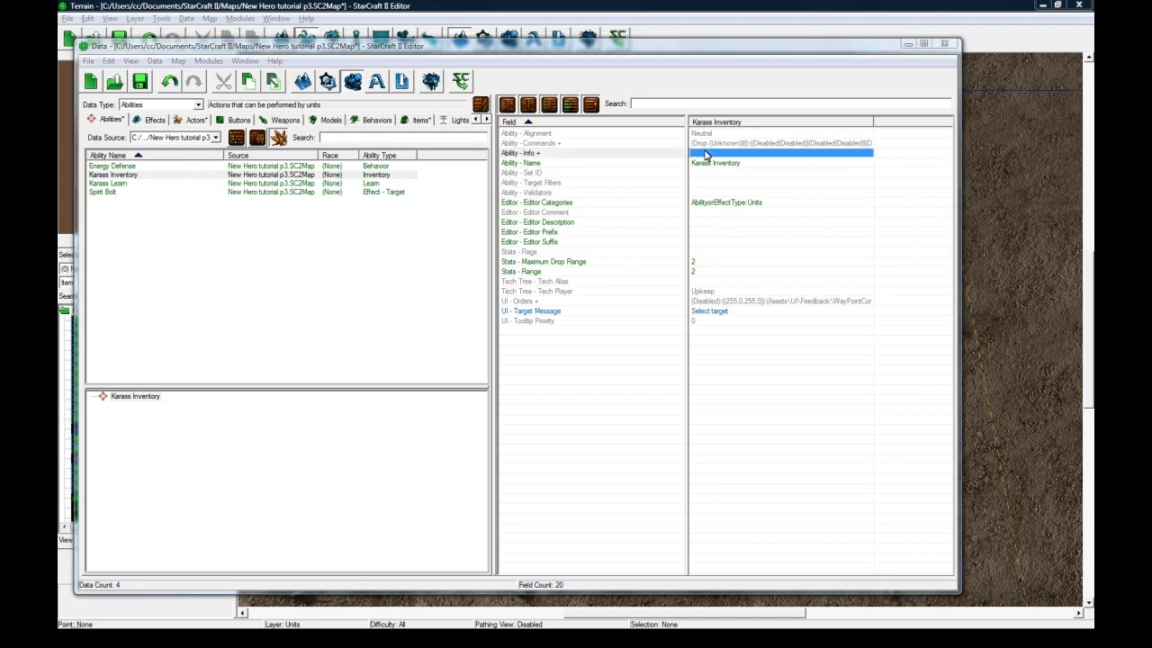
pyautogui.doubleClick(706, 154)
pyautogui.rightClick(288, 237)
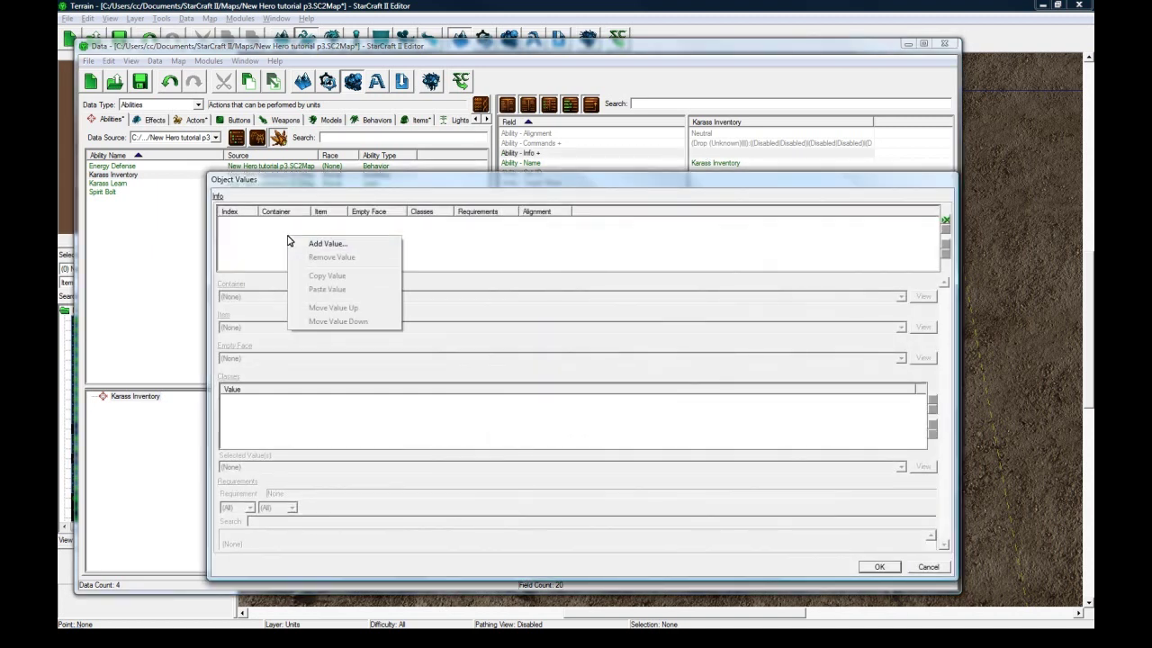
pyautogui.click(304, 248)
pyautogui.click(272, 296)
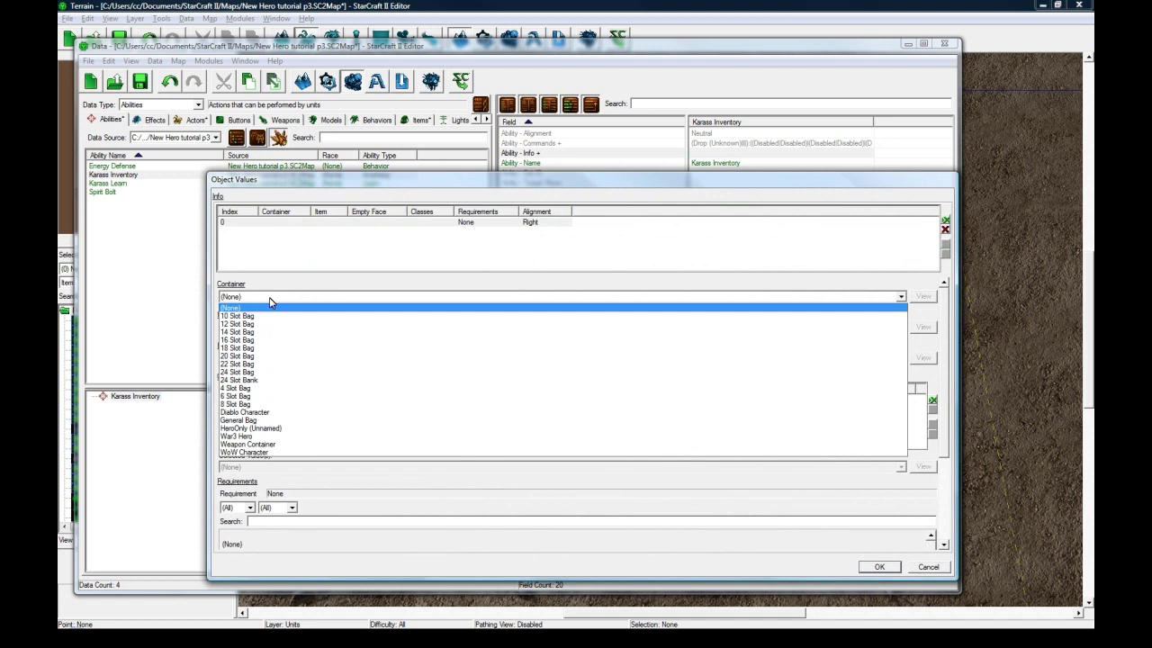